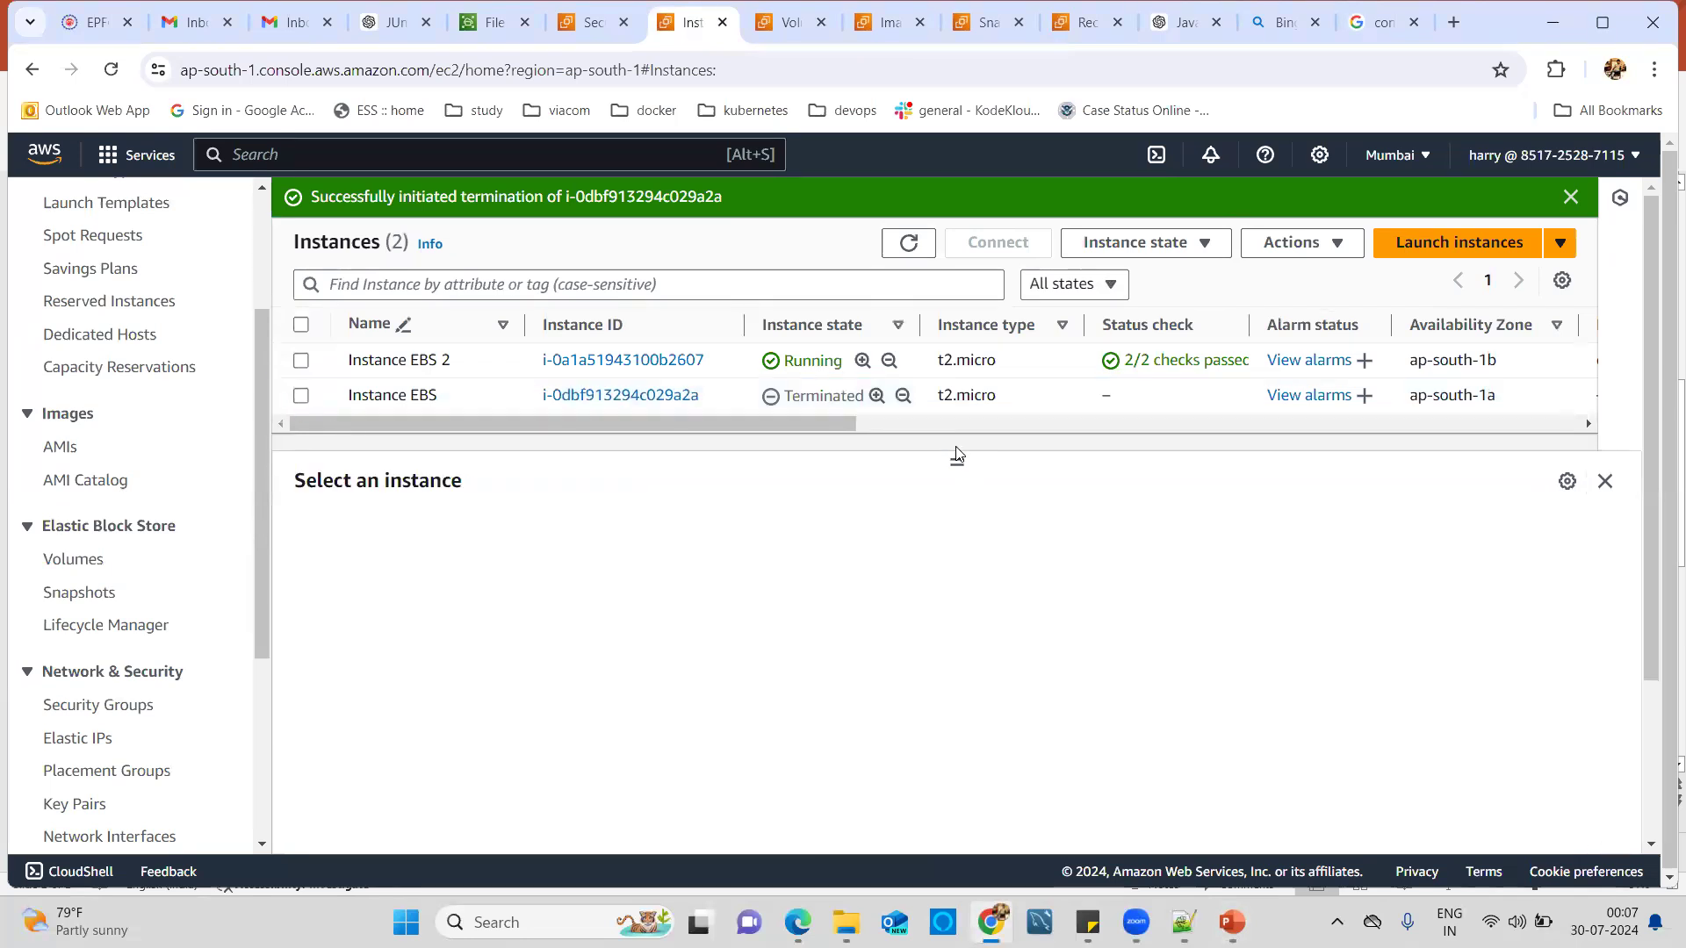
# Check Instance EBS 2's networking details (zone ap-south-1b) and start launching a new instance.
pyautogui.moveTo(958, 460); pyautogui.dragTo(959, 516)
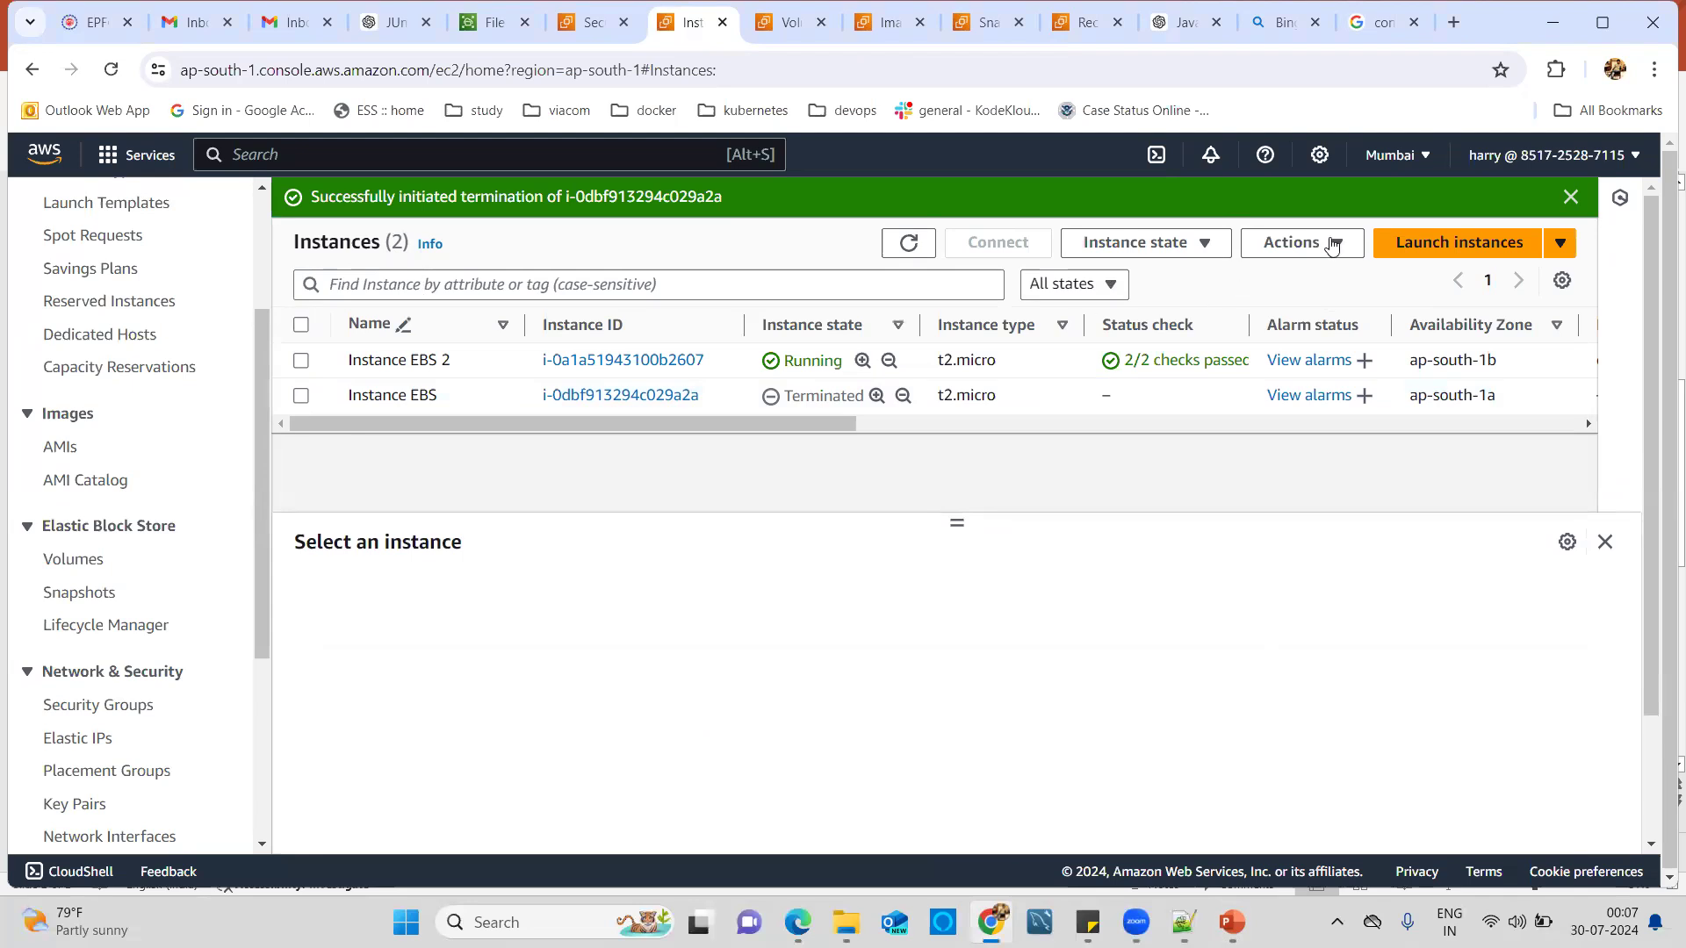
pyautogui.click(302, 362)
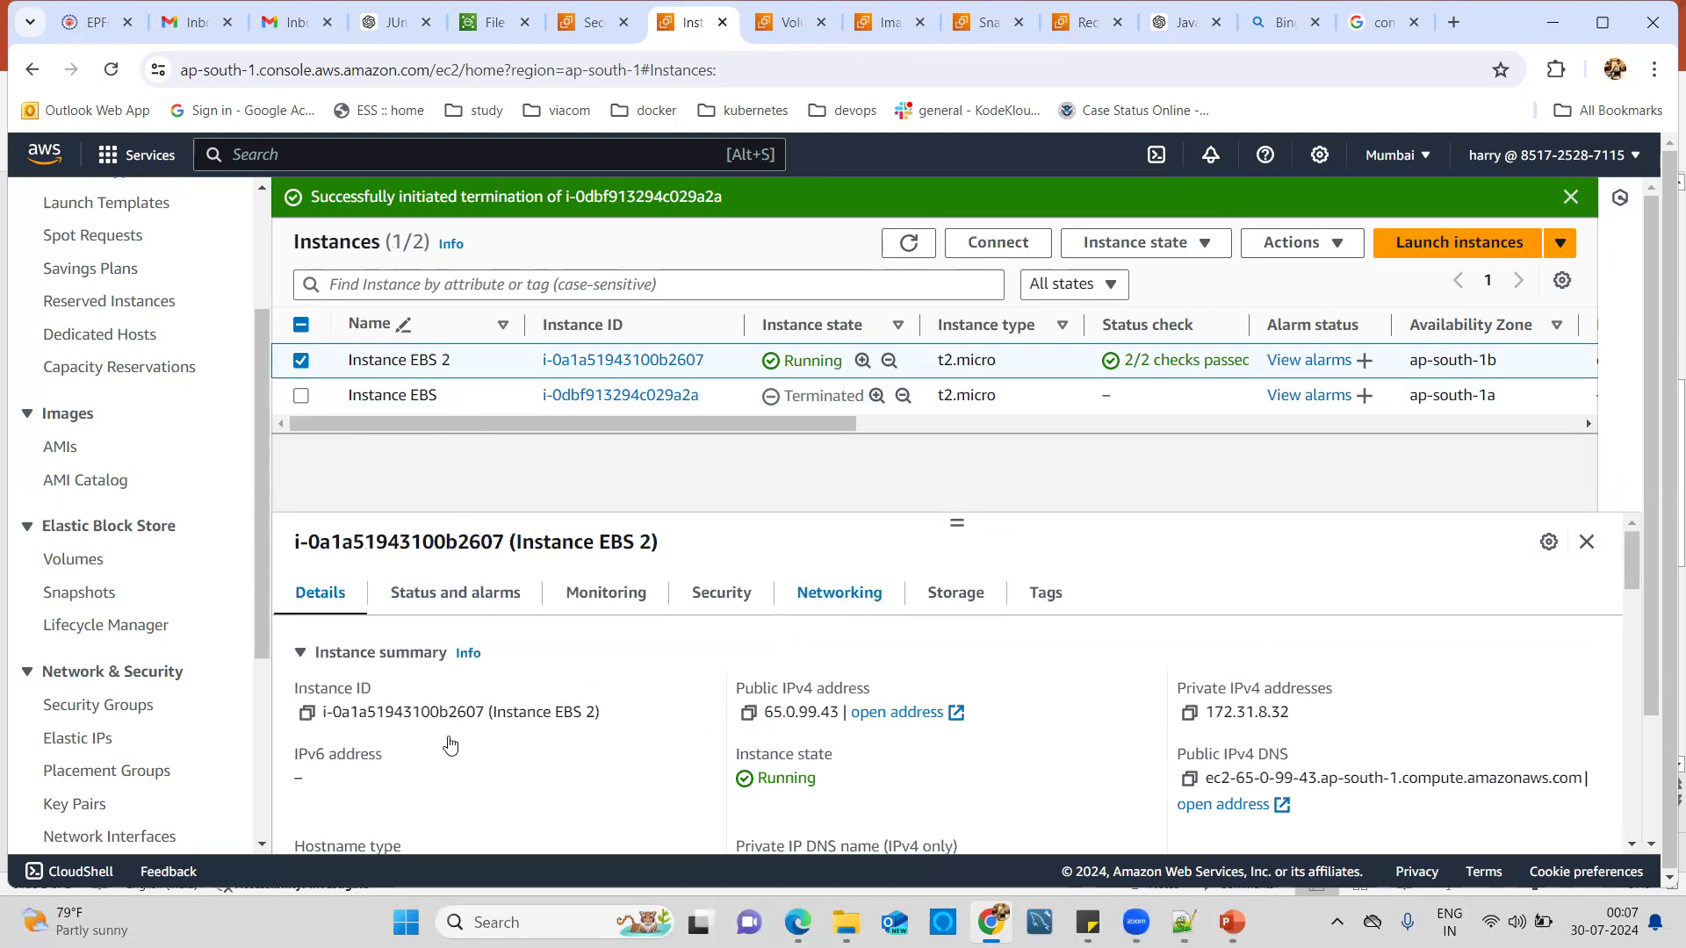
pyautogui.click(877, 598)
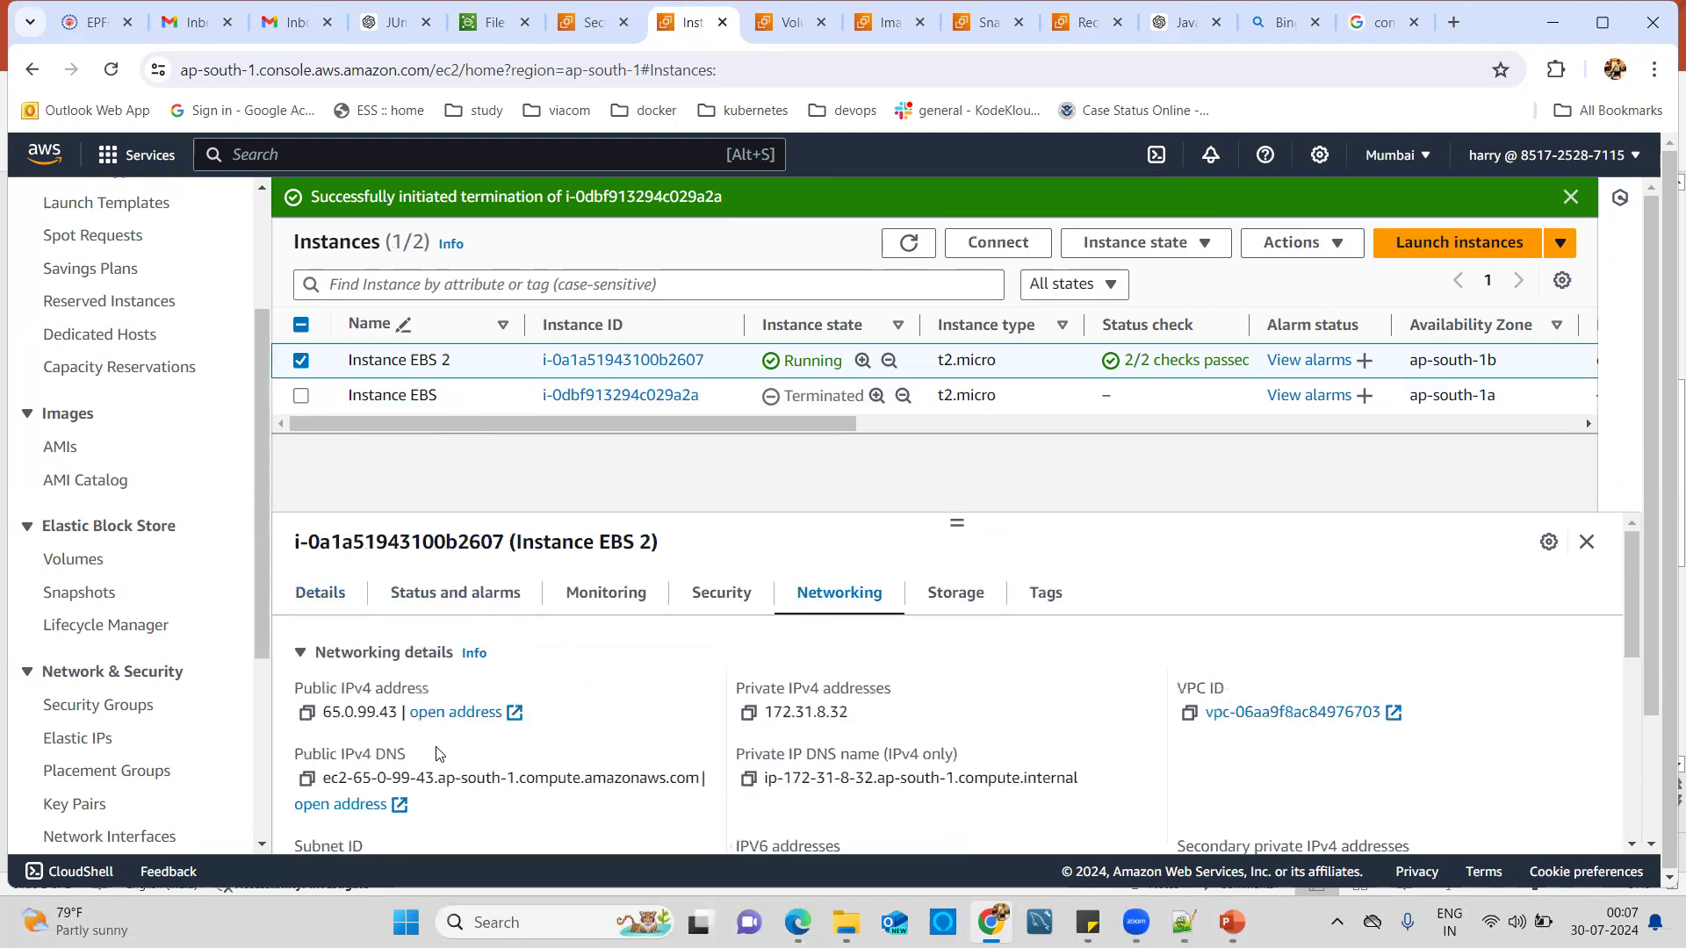
pyautogui.scroll(-2, 437, 804)
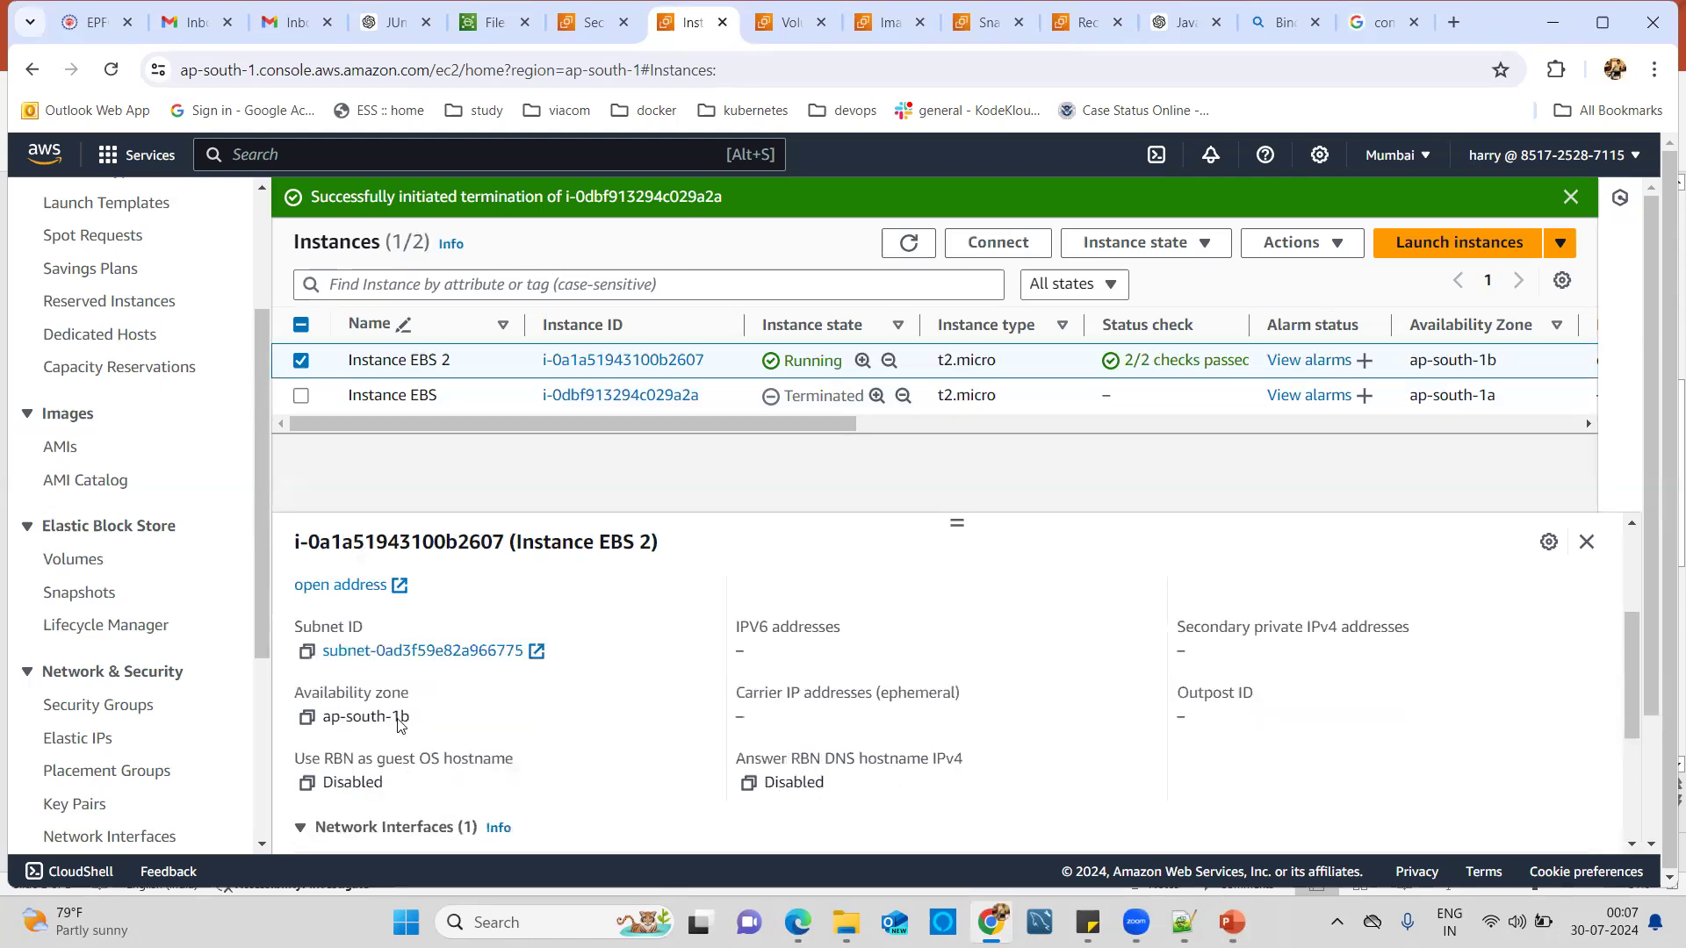
pyautogui.scroll(-1, 399, 725)
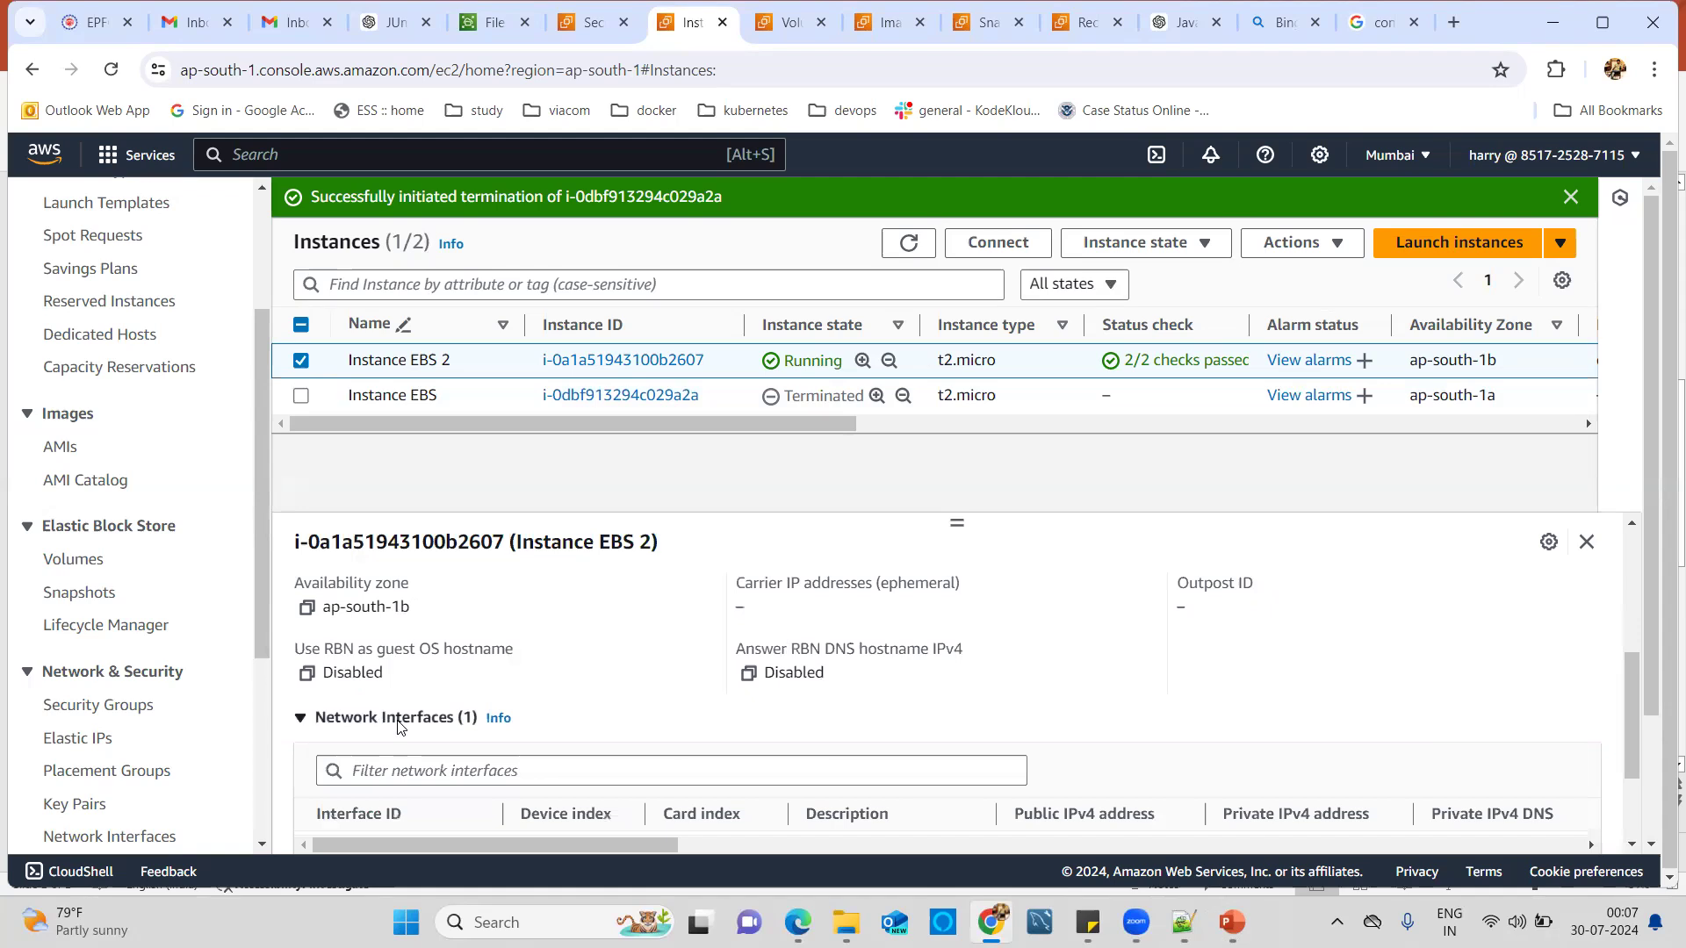
pyautogui.click(1432, 243)
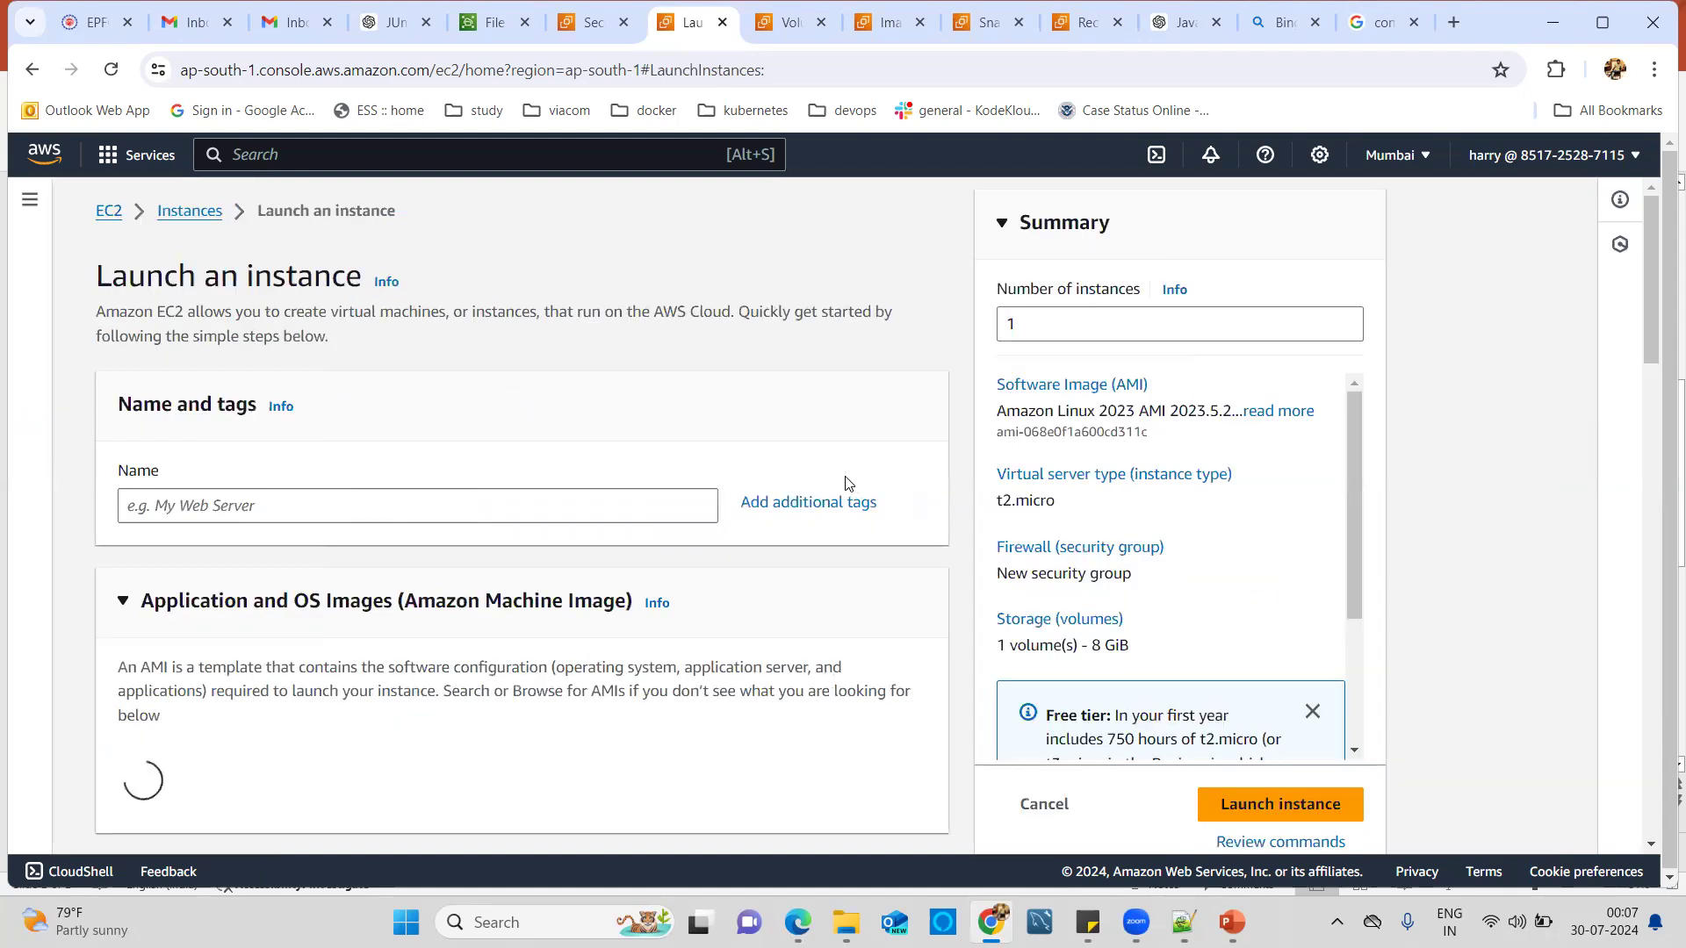
# Name the new instance 'Instance Snapshot', keeping the Amazon Linux image.
pyautogui.click(579, 502)
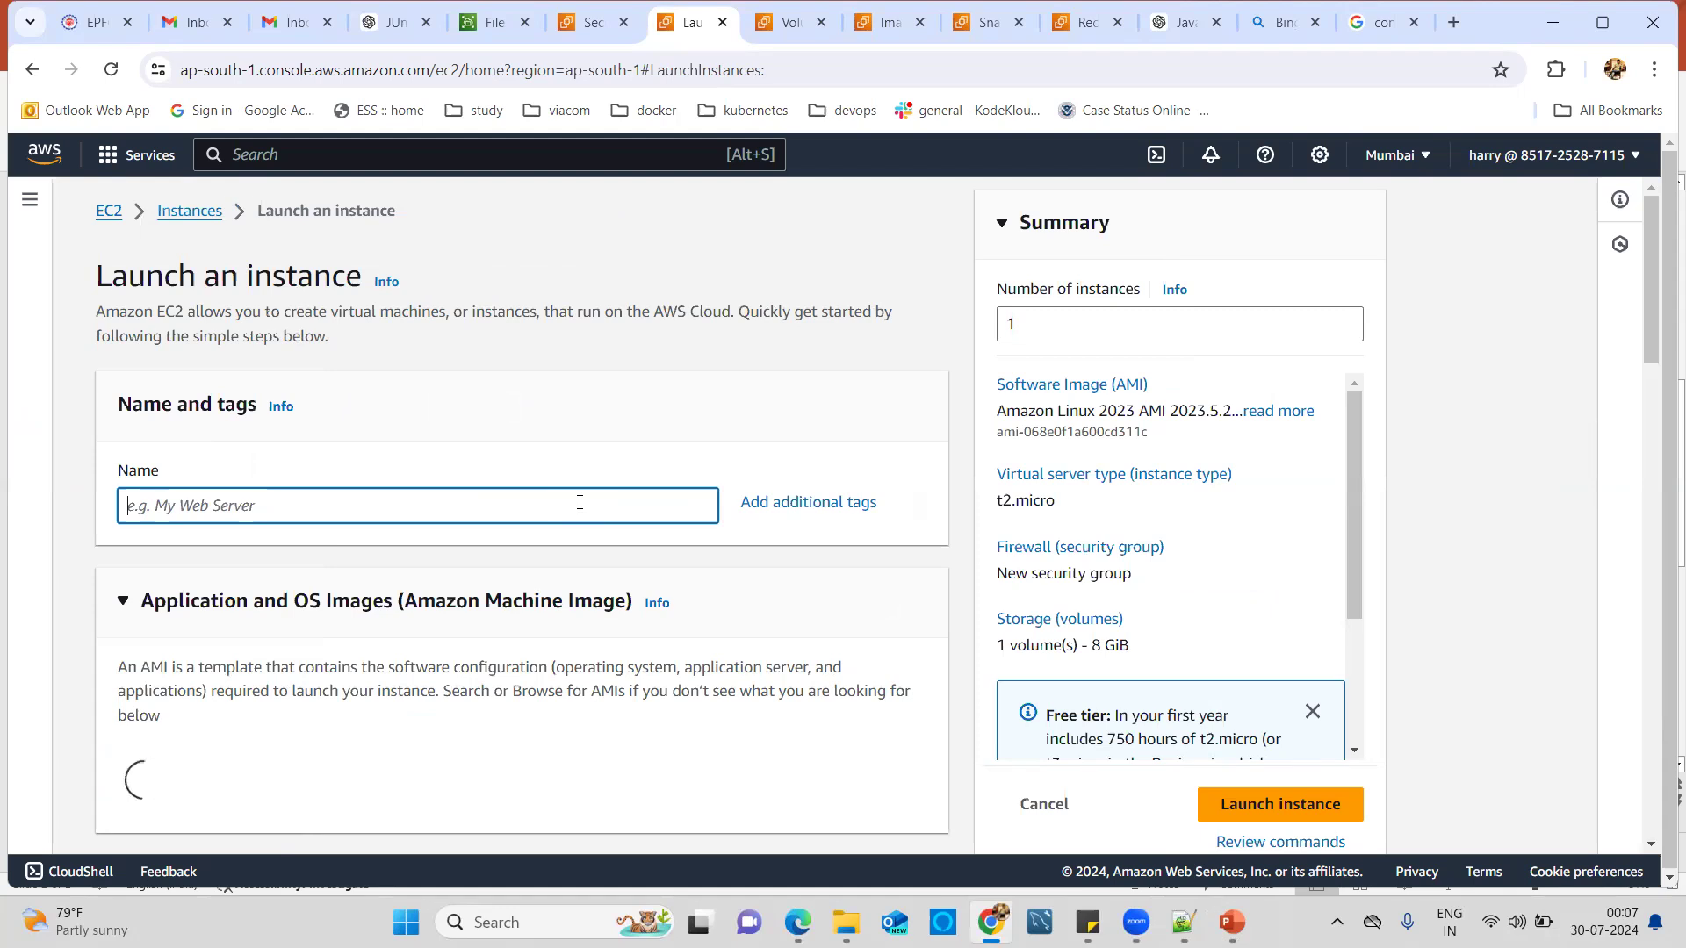
pyautogui.write('Instance')
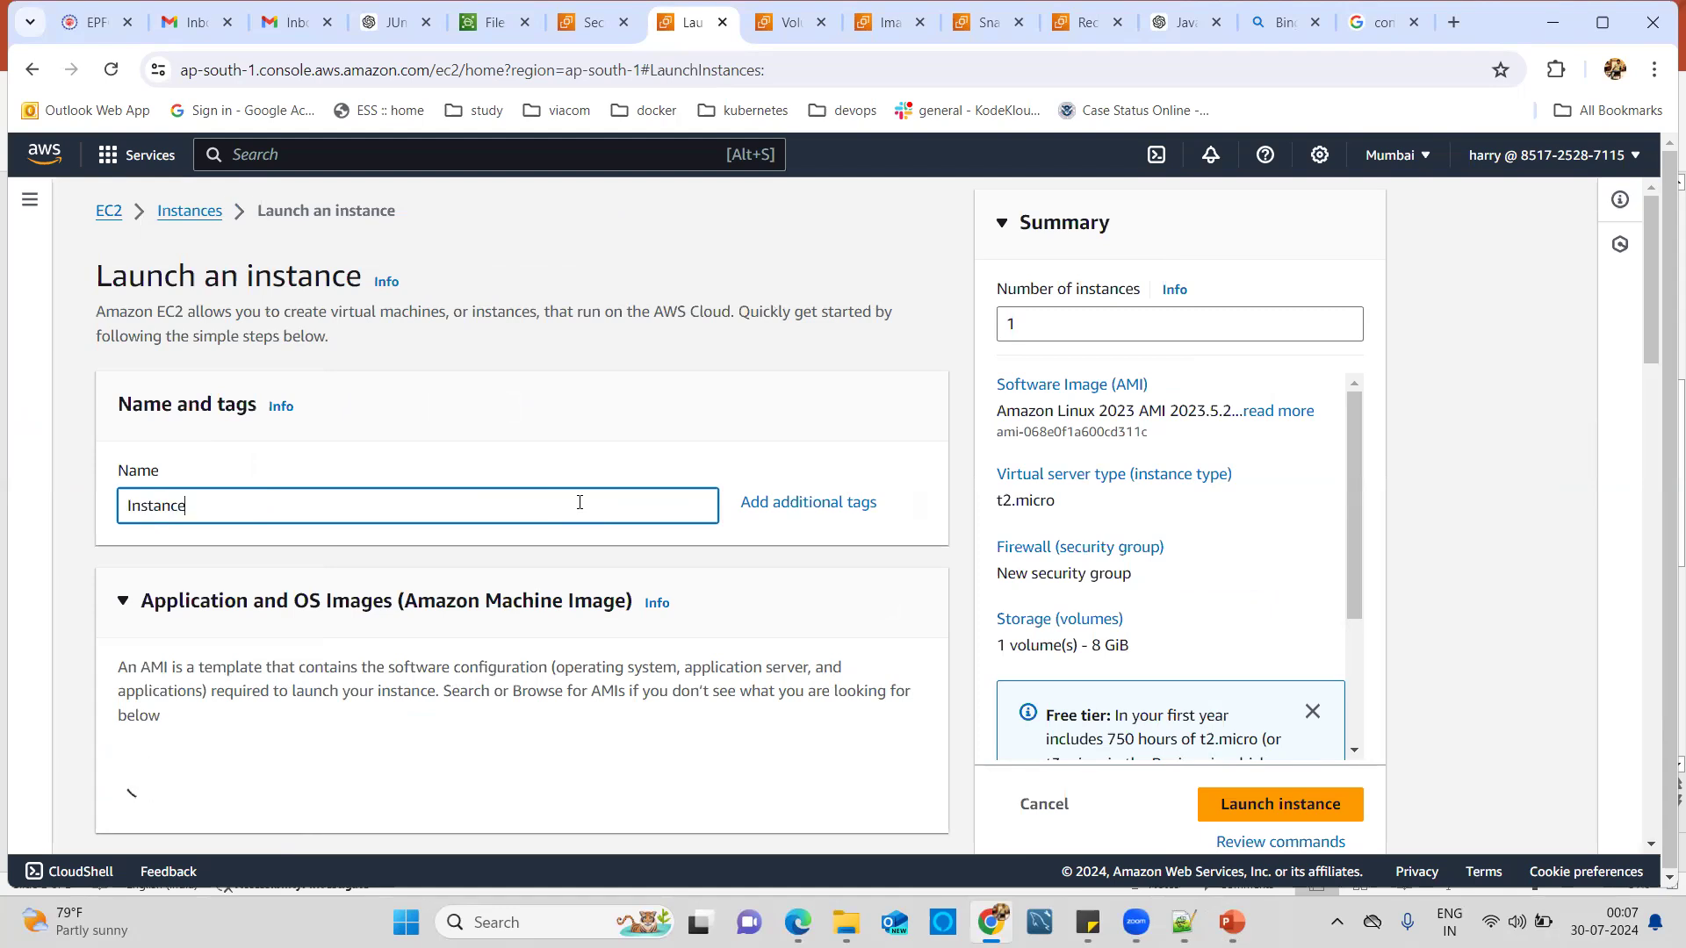
pyautogui.write(' Snapshot')
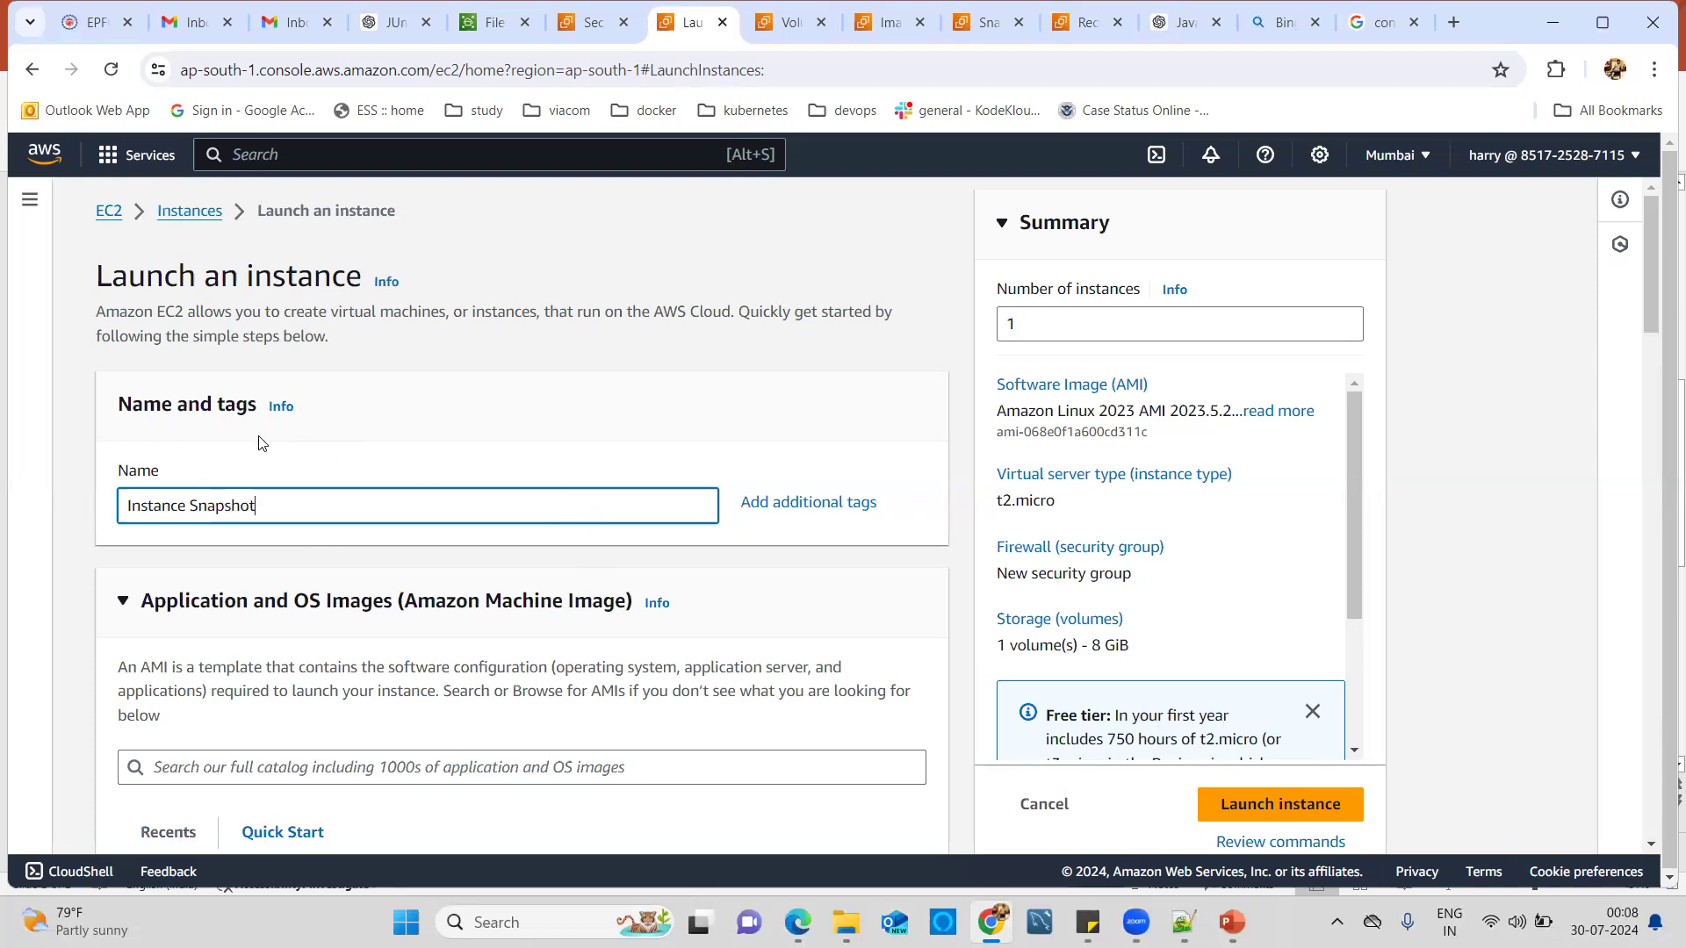
pyautogui.scroll(-3, 311, 515)
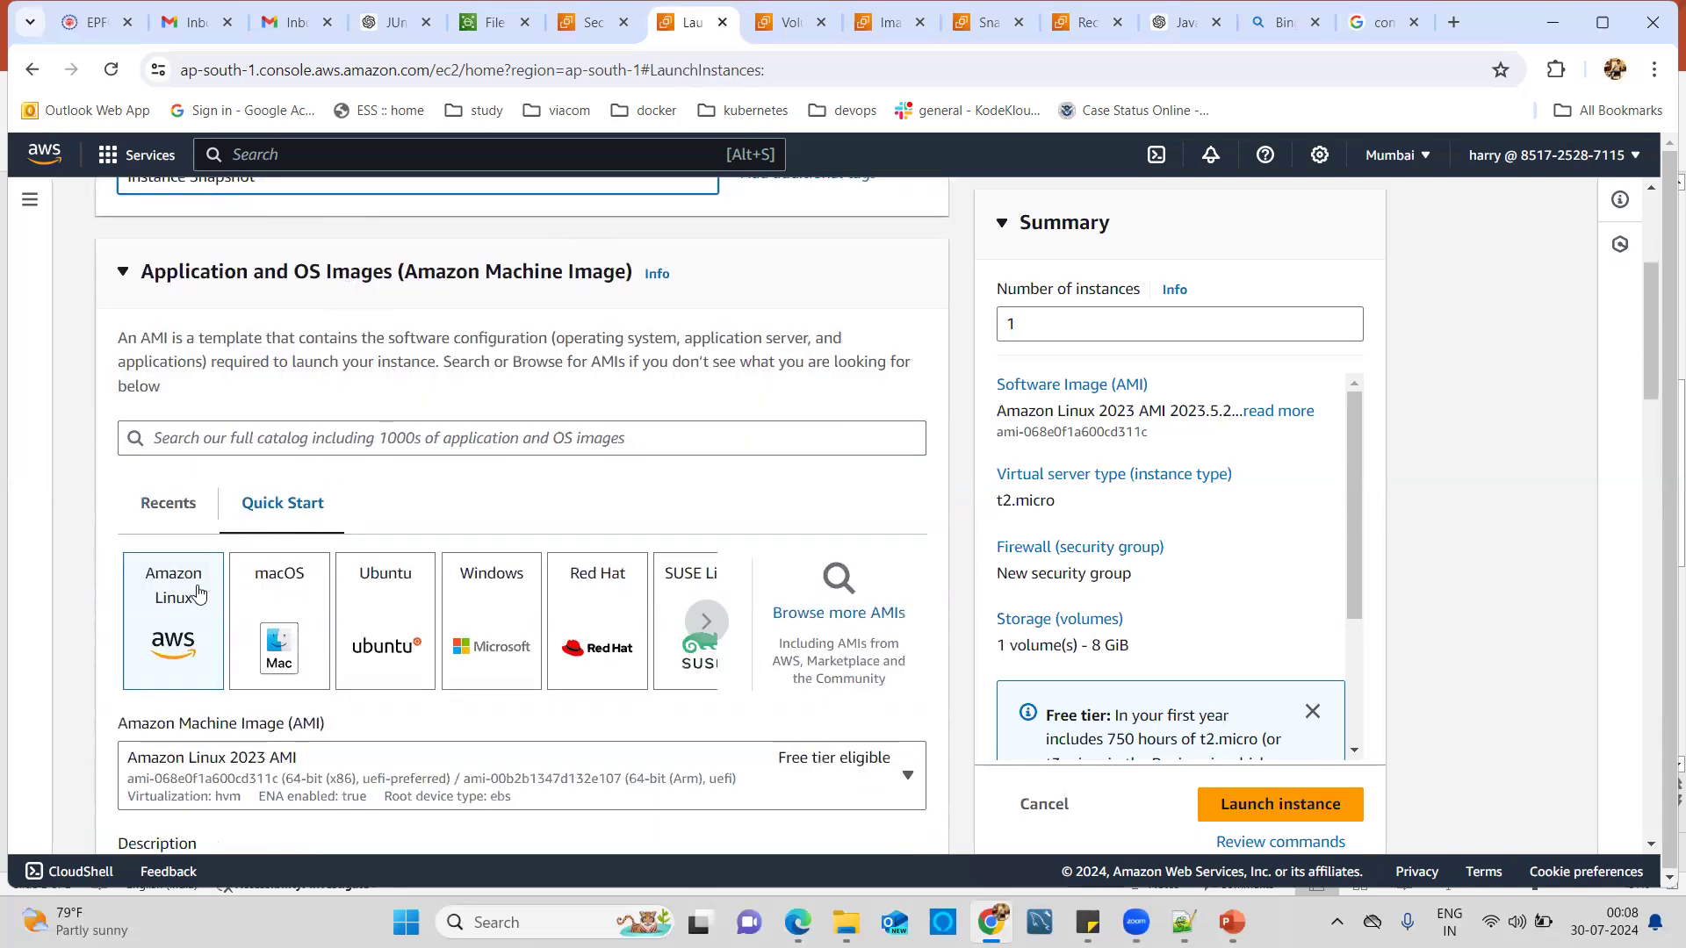
pyautogui.scroll(-2, 154, 658)
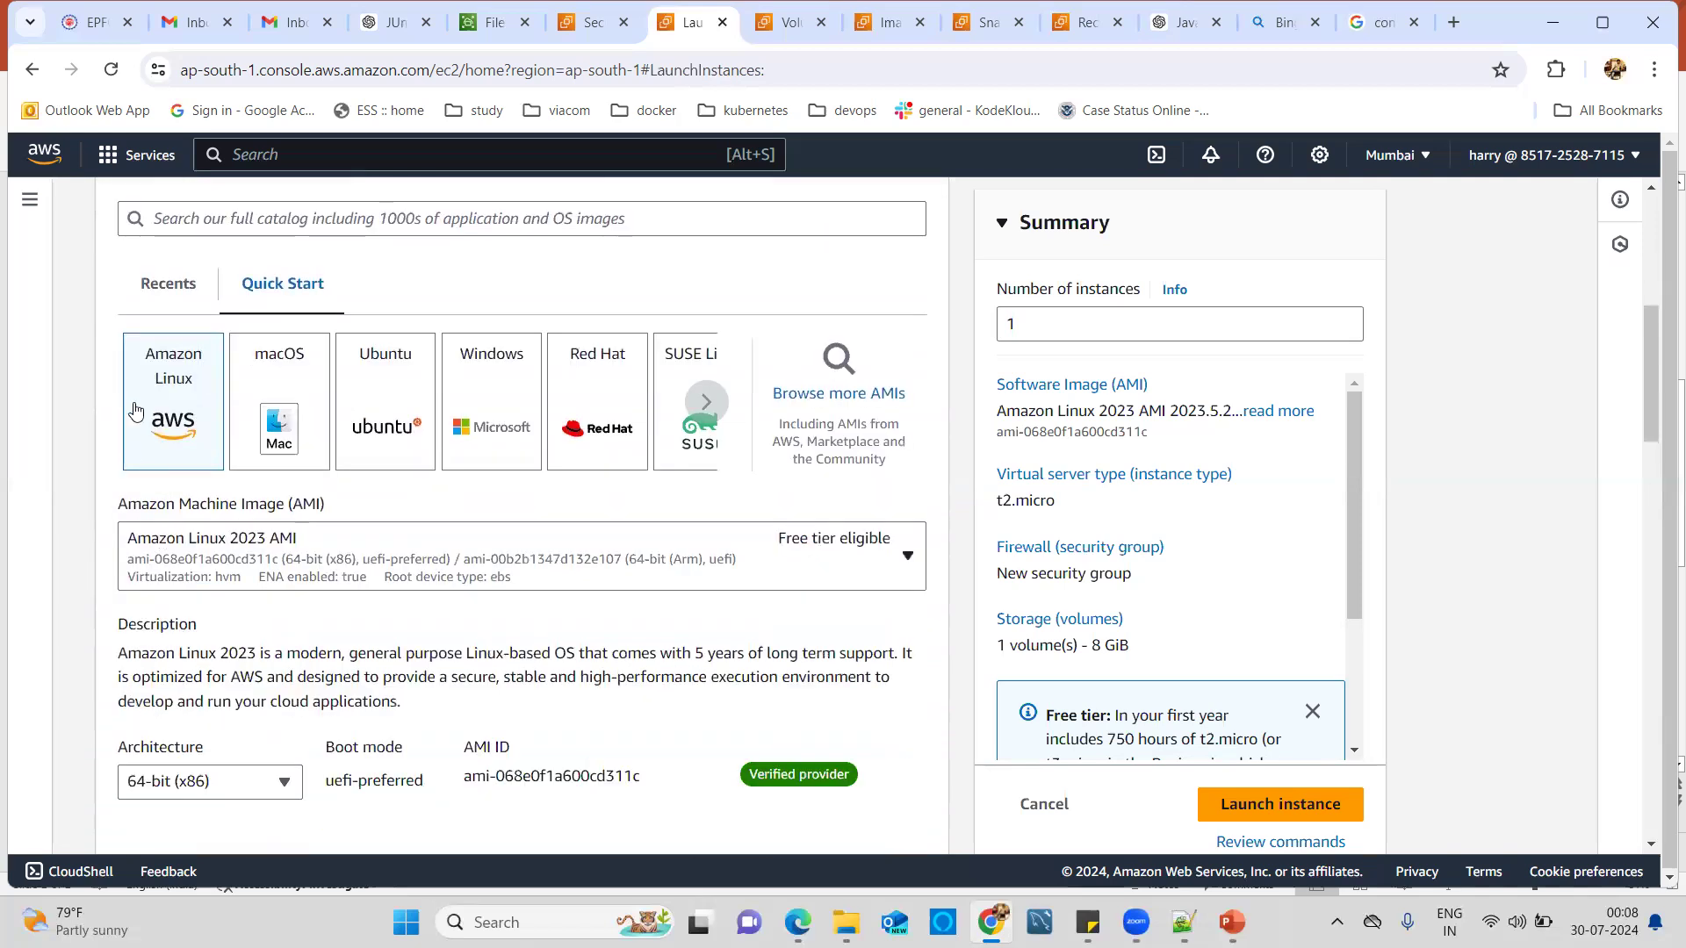
pyautogui.scroll(-2, 264, 658)
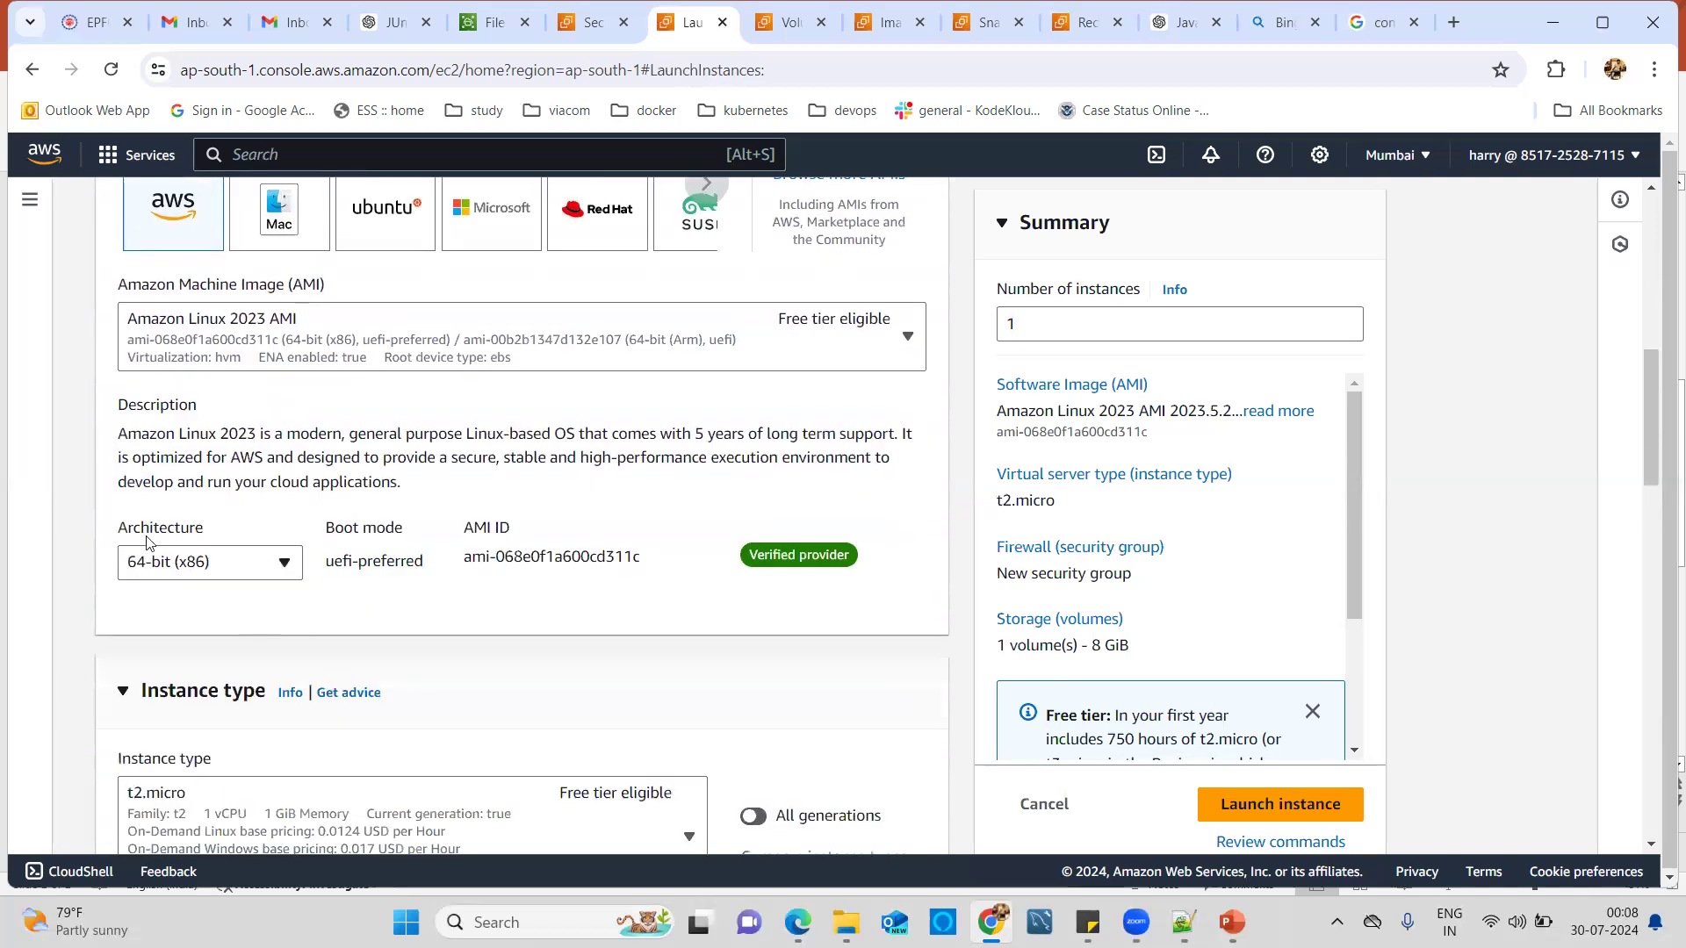
pyautogui.scroll(-2, 311, 618)
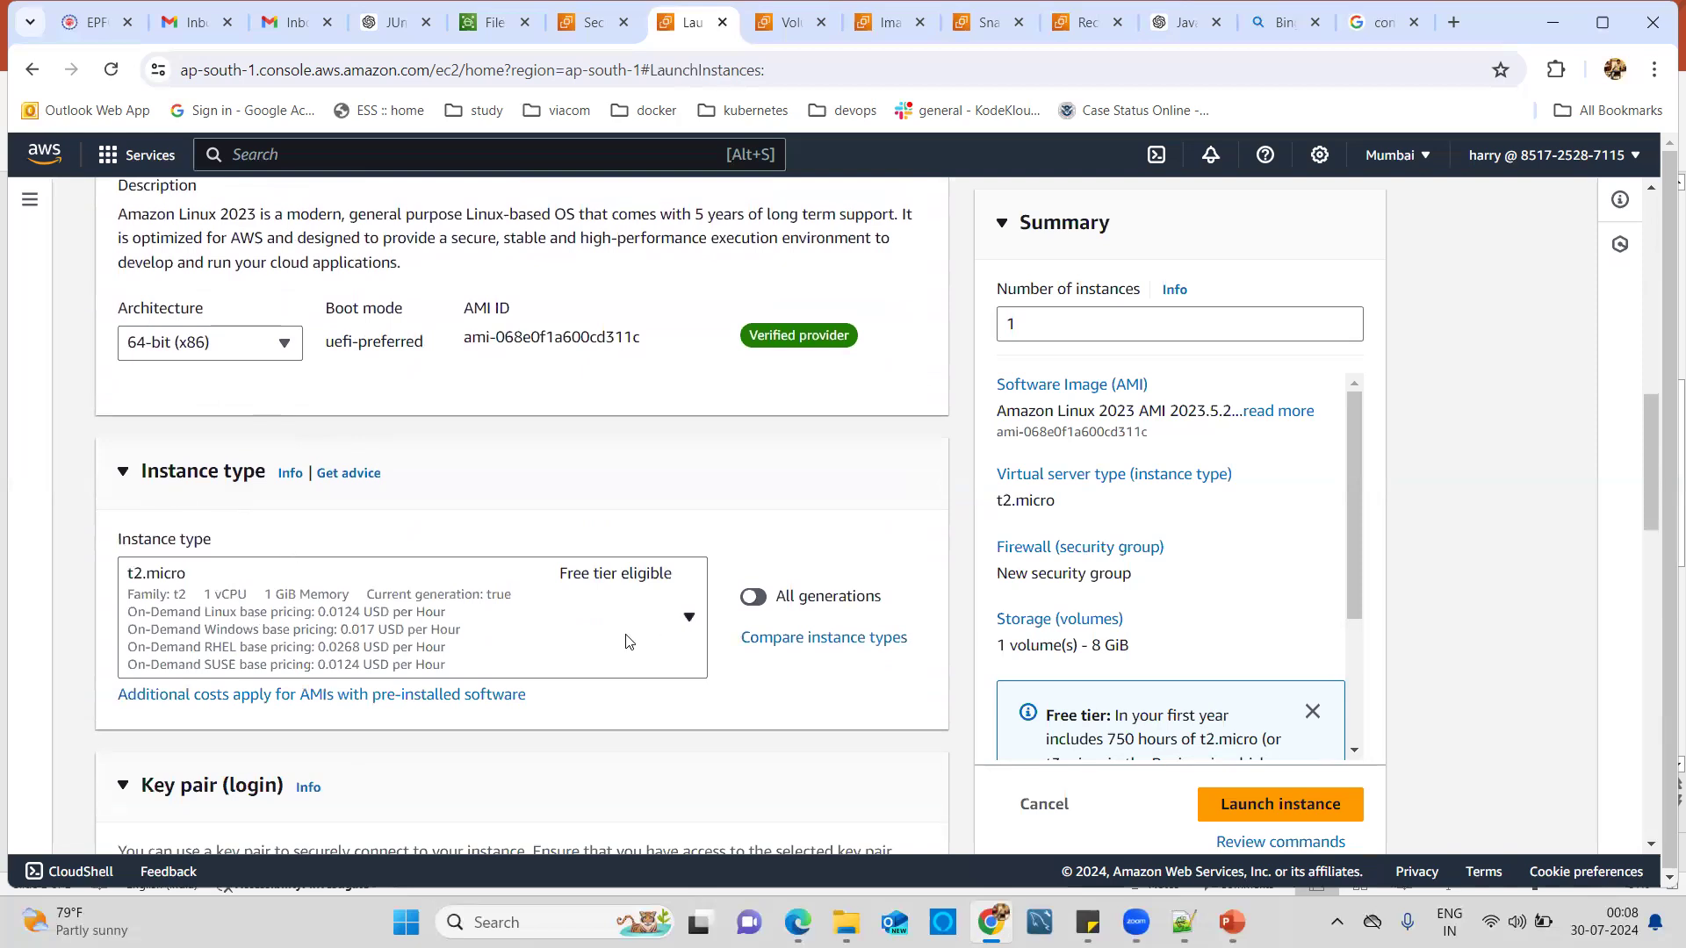
pyautogui.scroll(-2, 630, 637)
pyautogui.scroll(-1, 527, 625)
pyautogui.scroll(-2, 553, 536)
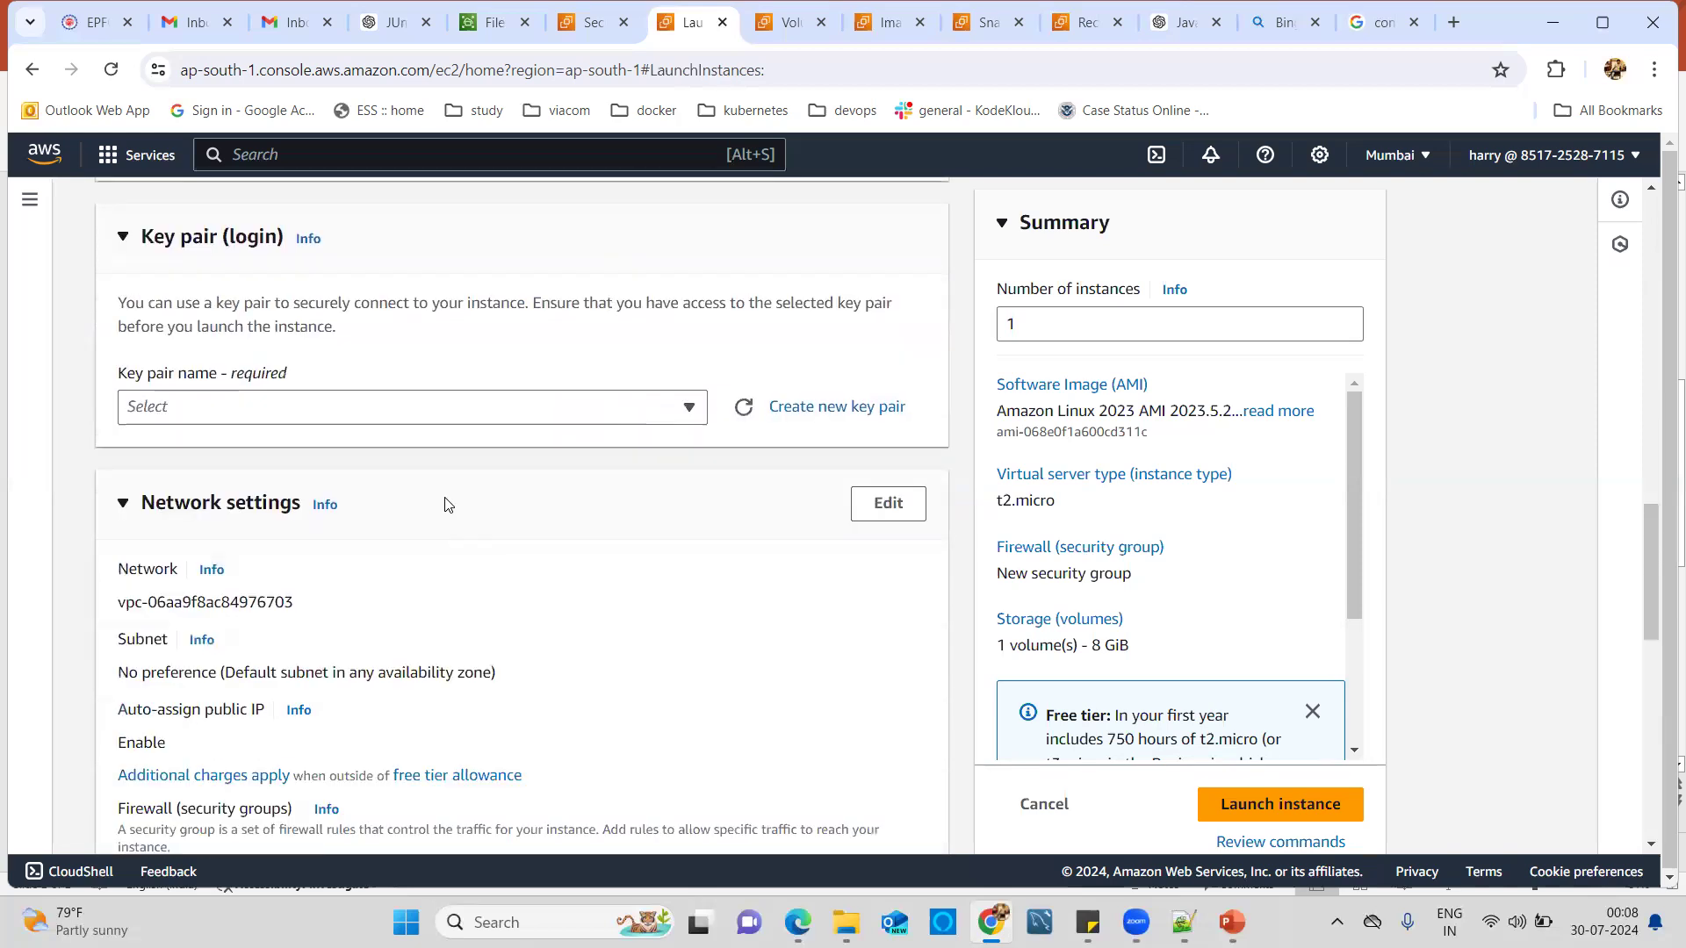
# Assign the EC2 Tutorial key pair and make the network settings editable.
pyautogui.click(413, 408)
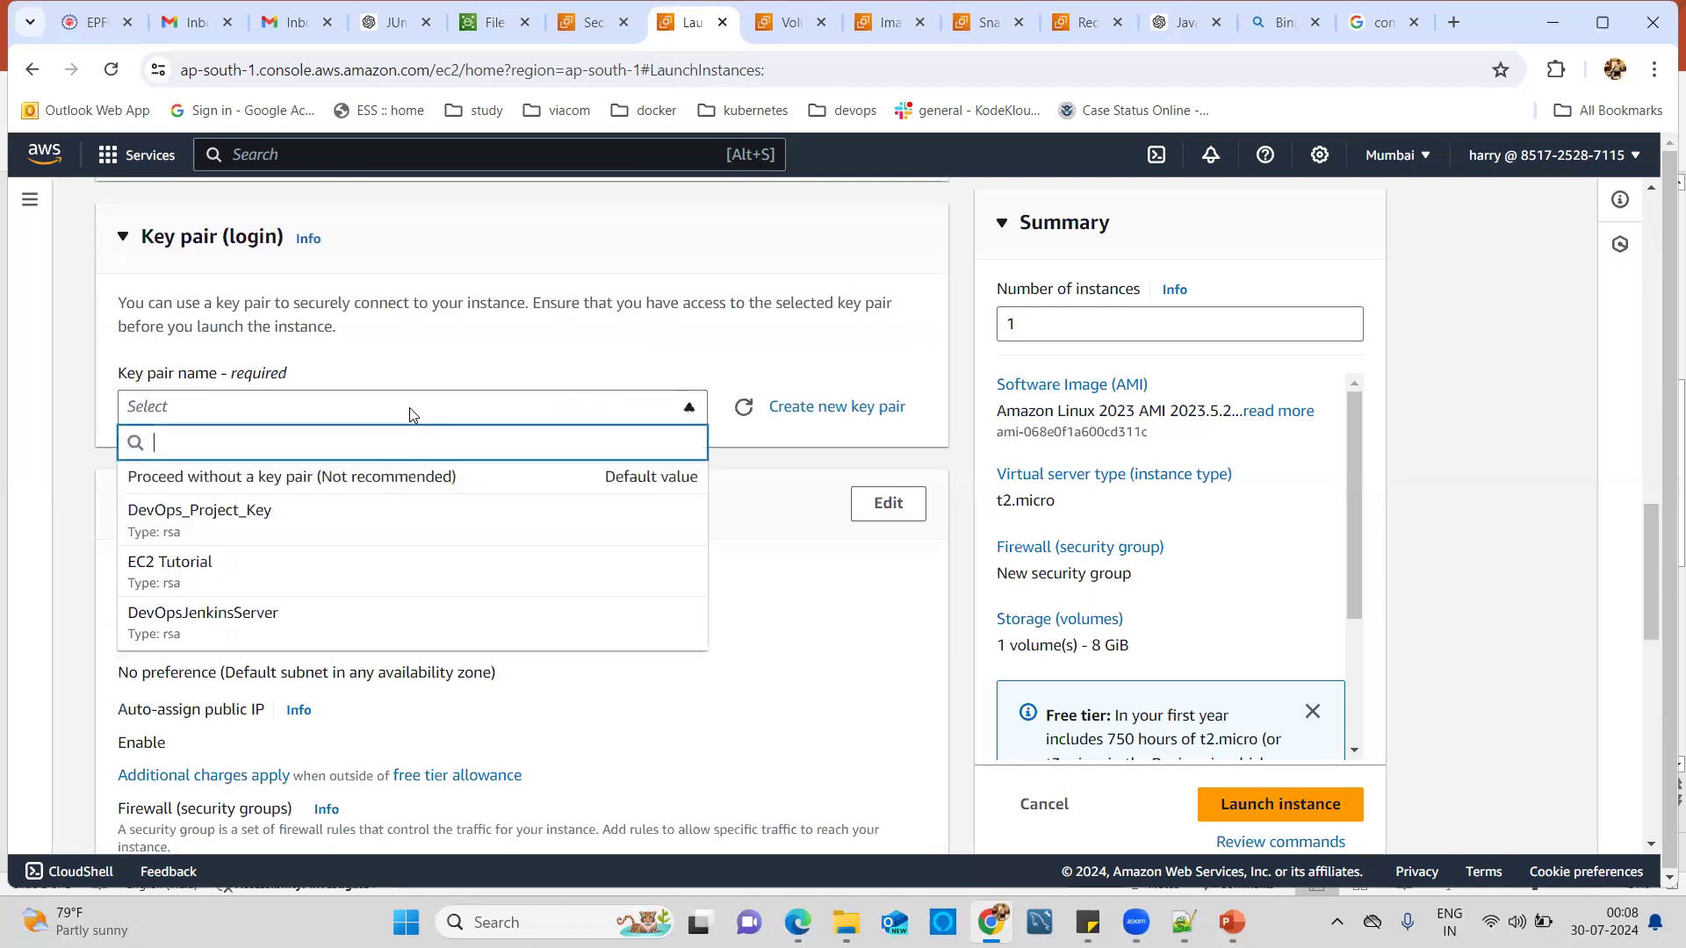
pyautogui.click(183, 581)
pyautogui.scroll(-2, 583, 576)
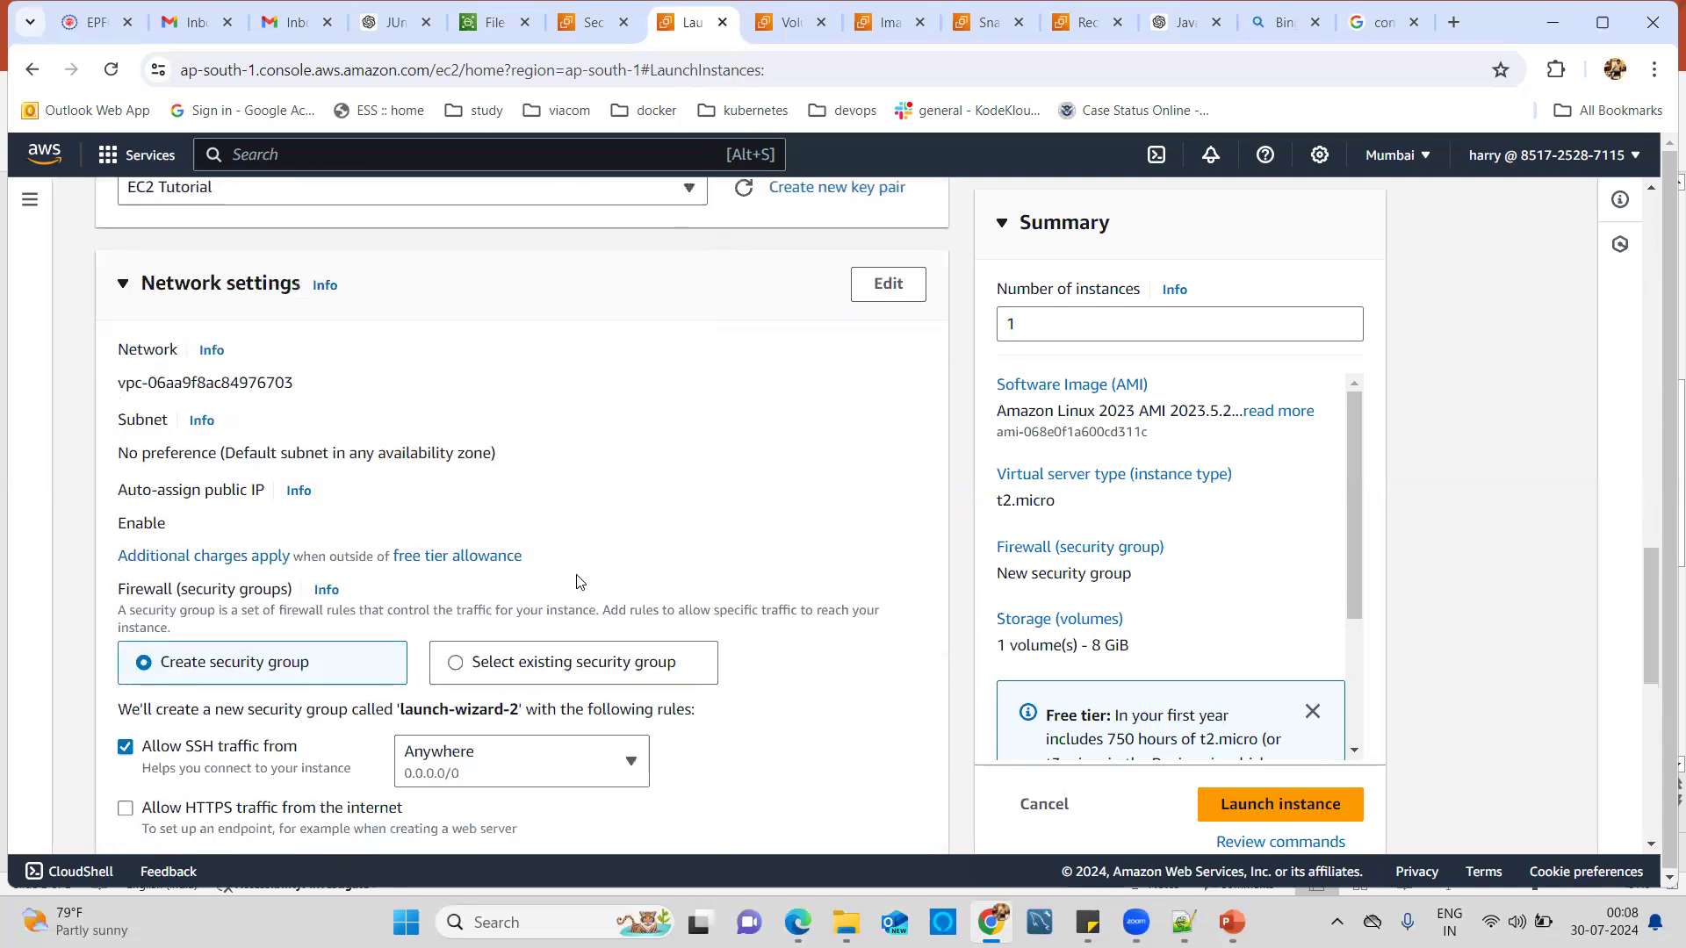
pyautogui.scroll(1, 825, 439)
pyautogui.click(888, 404)
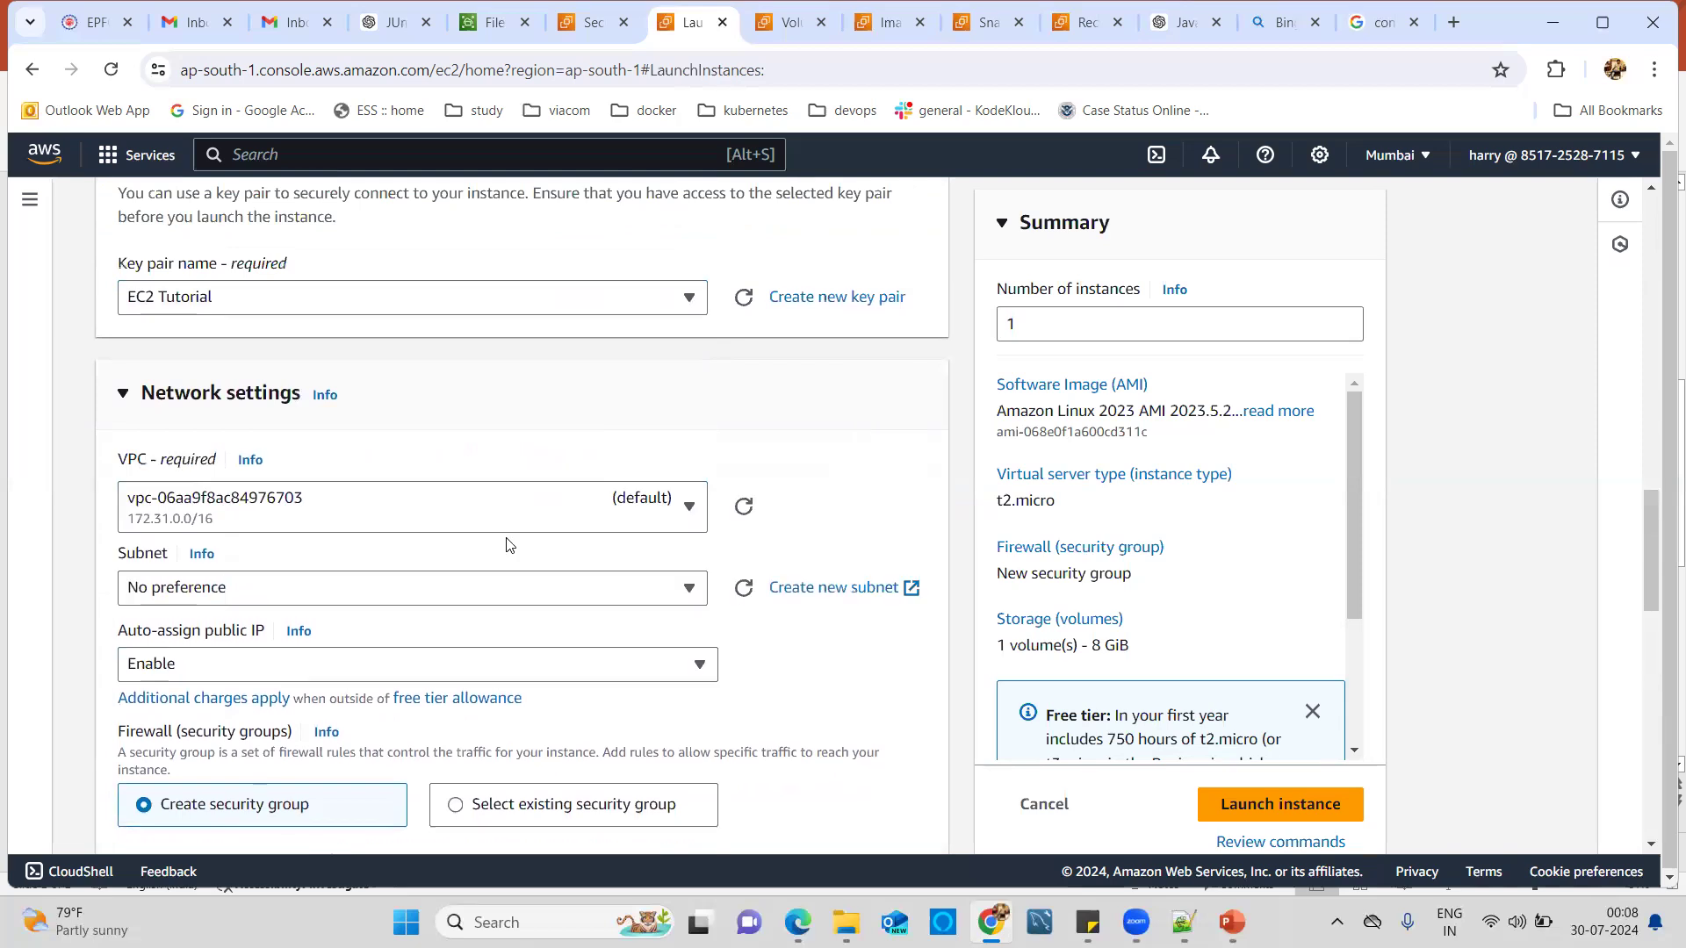
# Place the instance in subnet-02efb96ea979e2074 (ap-south-1c) with existing security group launch-wizard-1.
pyautogui.click(337, 589)
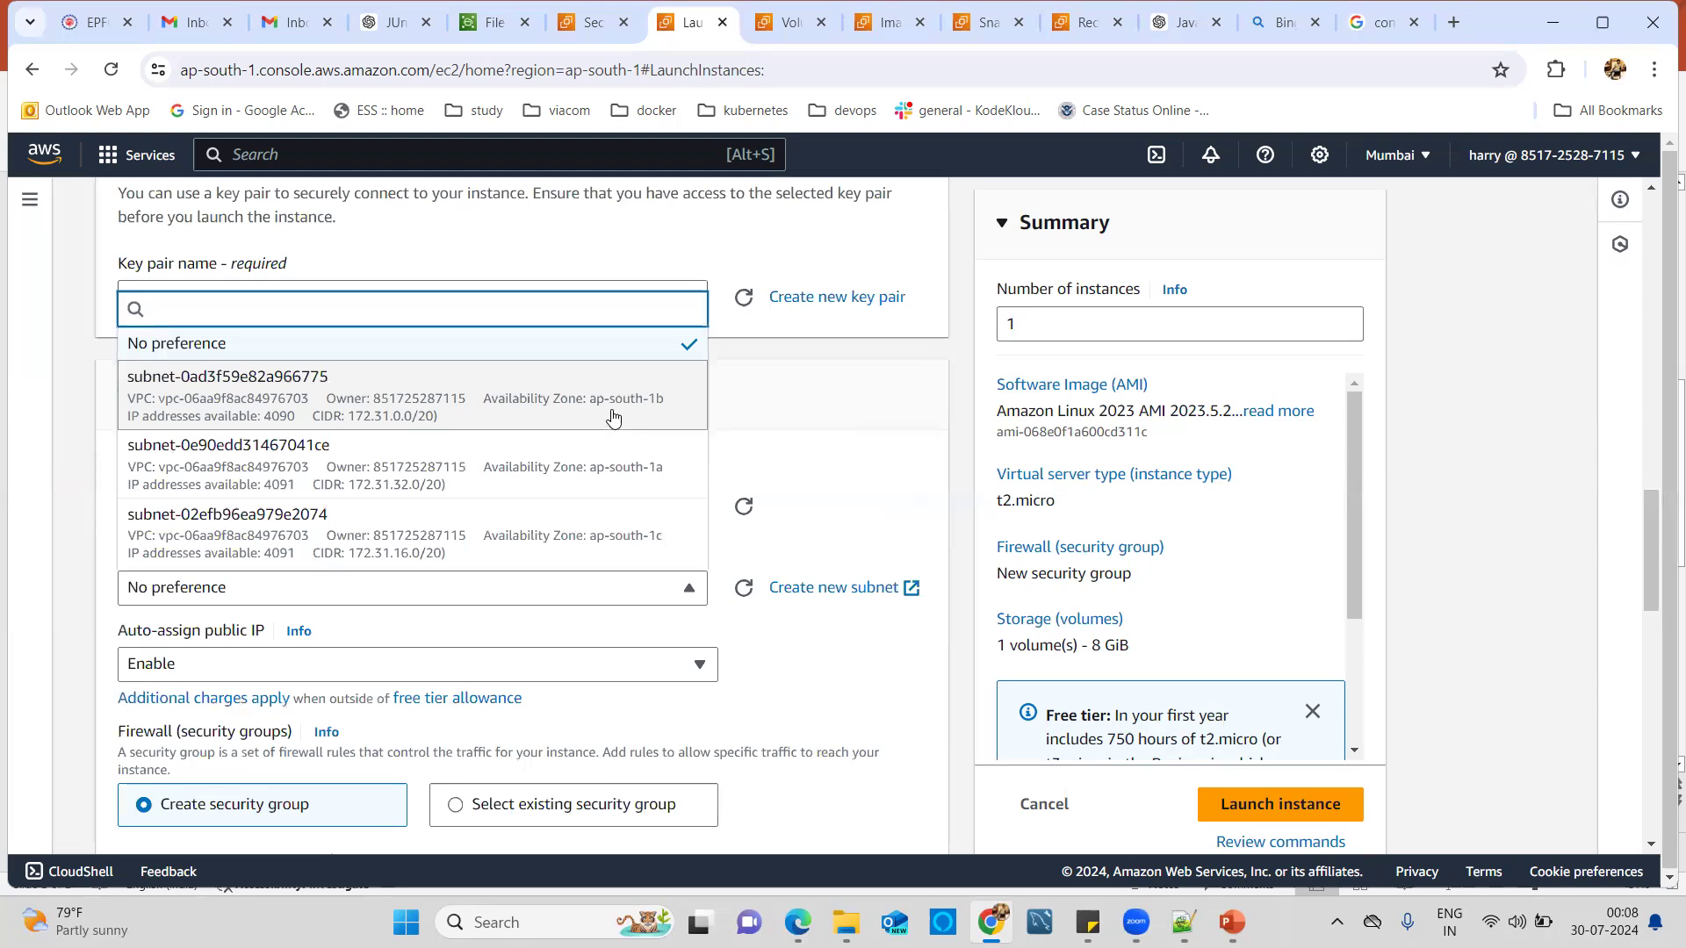
pyautogui.click(617, 551)
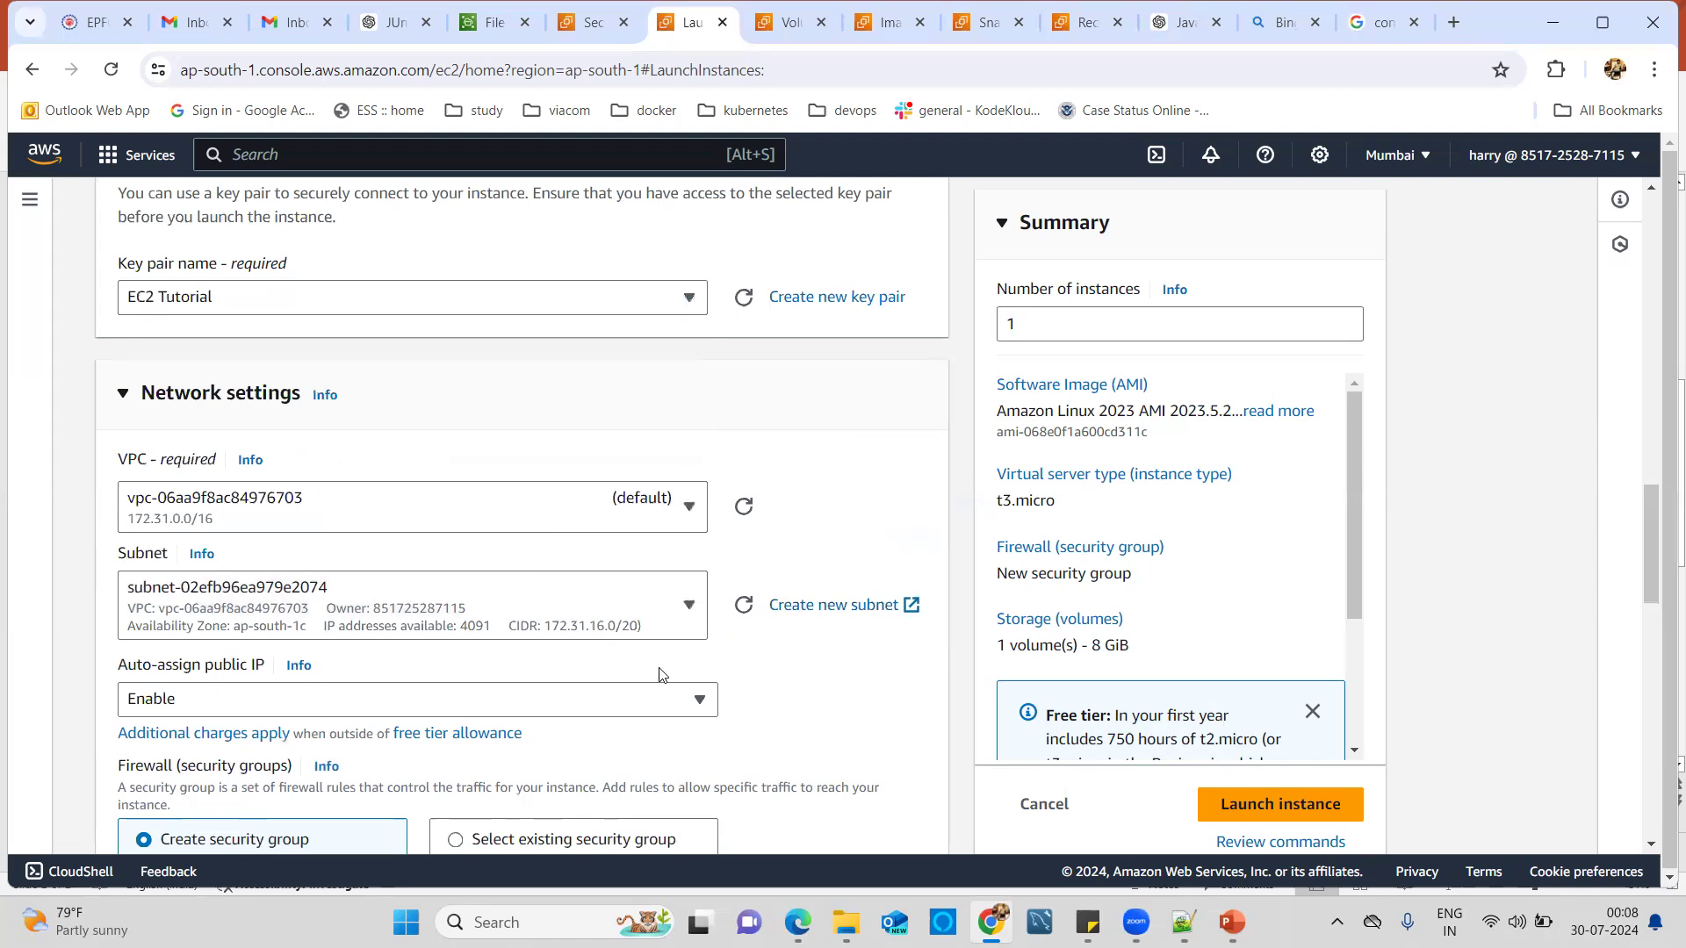
pyautogui.scroll(-2, 787, 707)
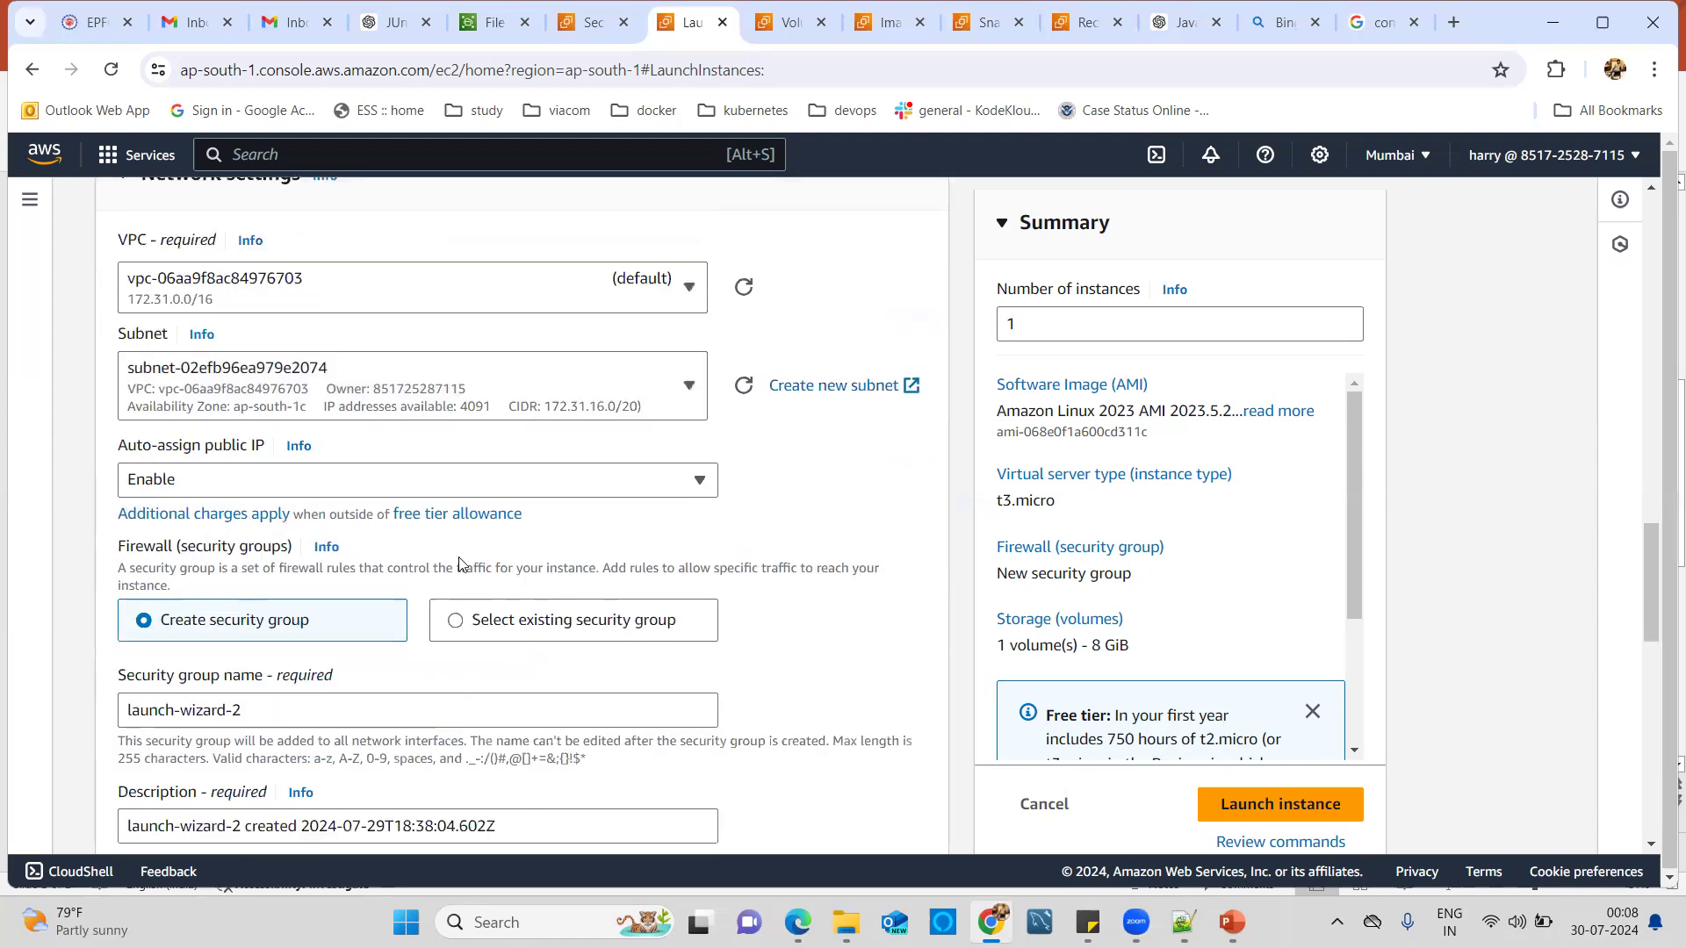
pyautogui.click(461, 628)
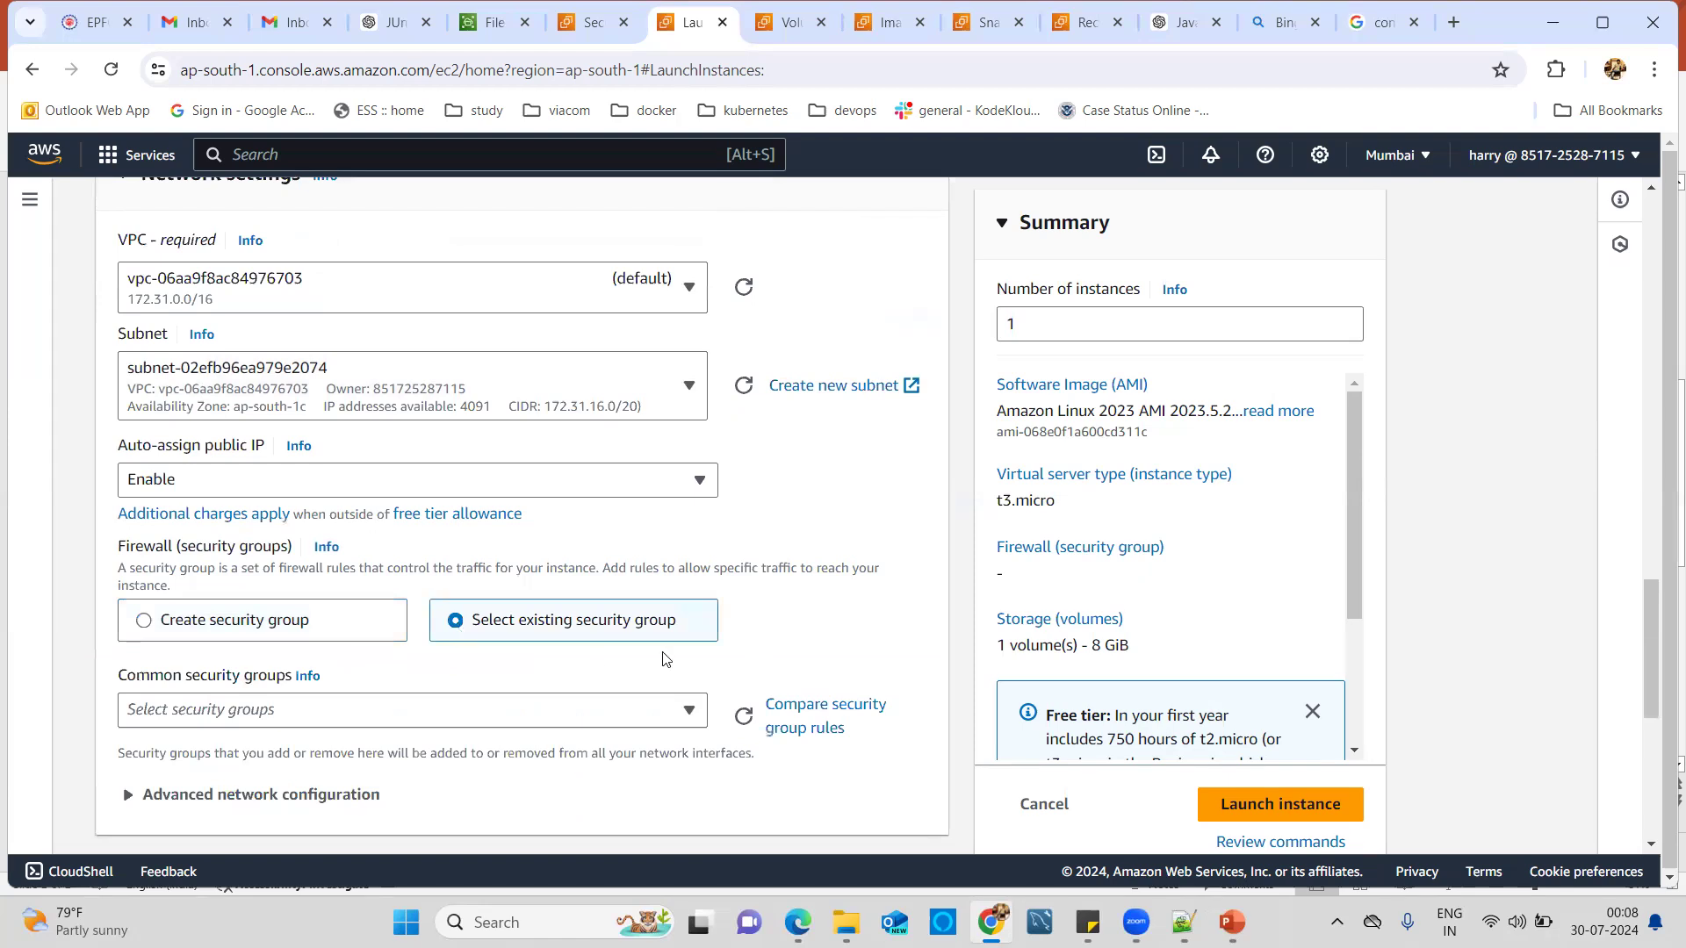
pyautogui.scroll(-2, 659, 634)
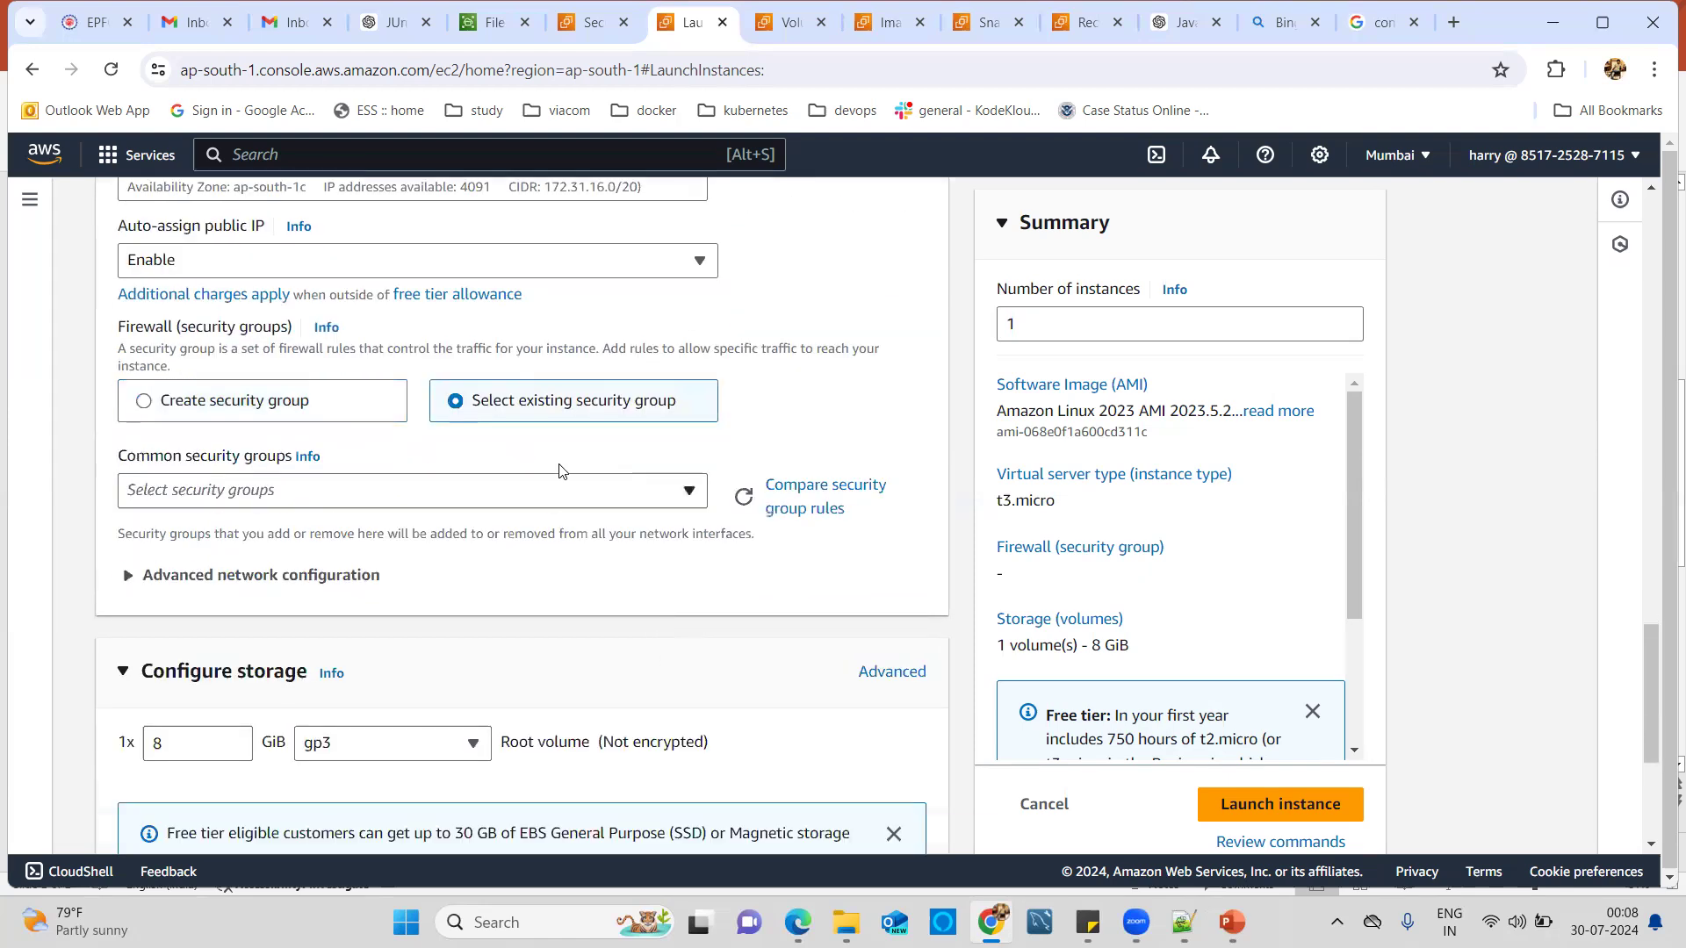
pyautogui.click(478, 503)
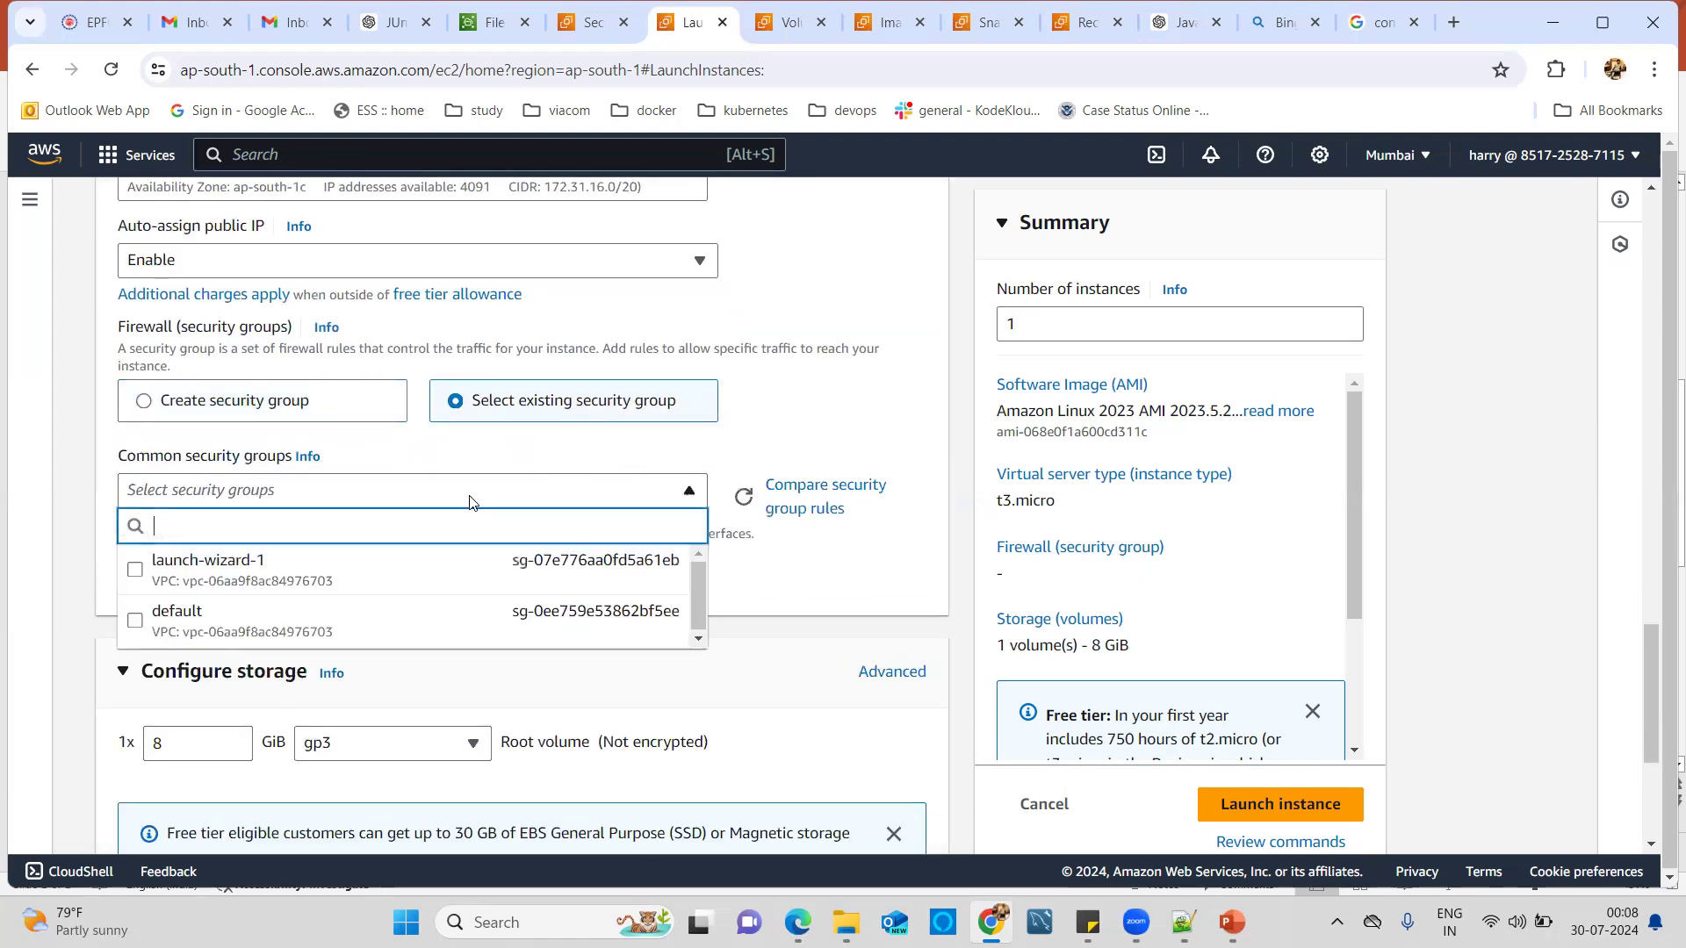
pyautogui.click(134, 571)
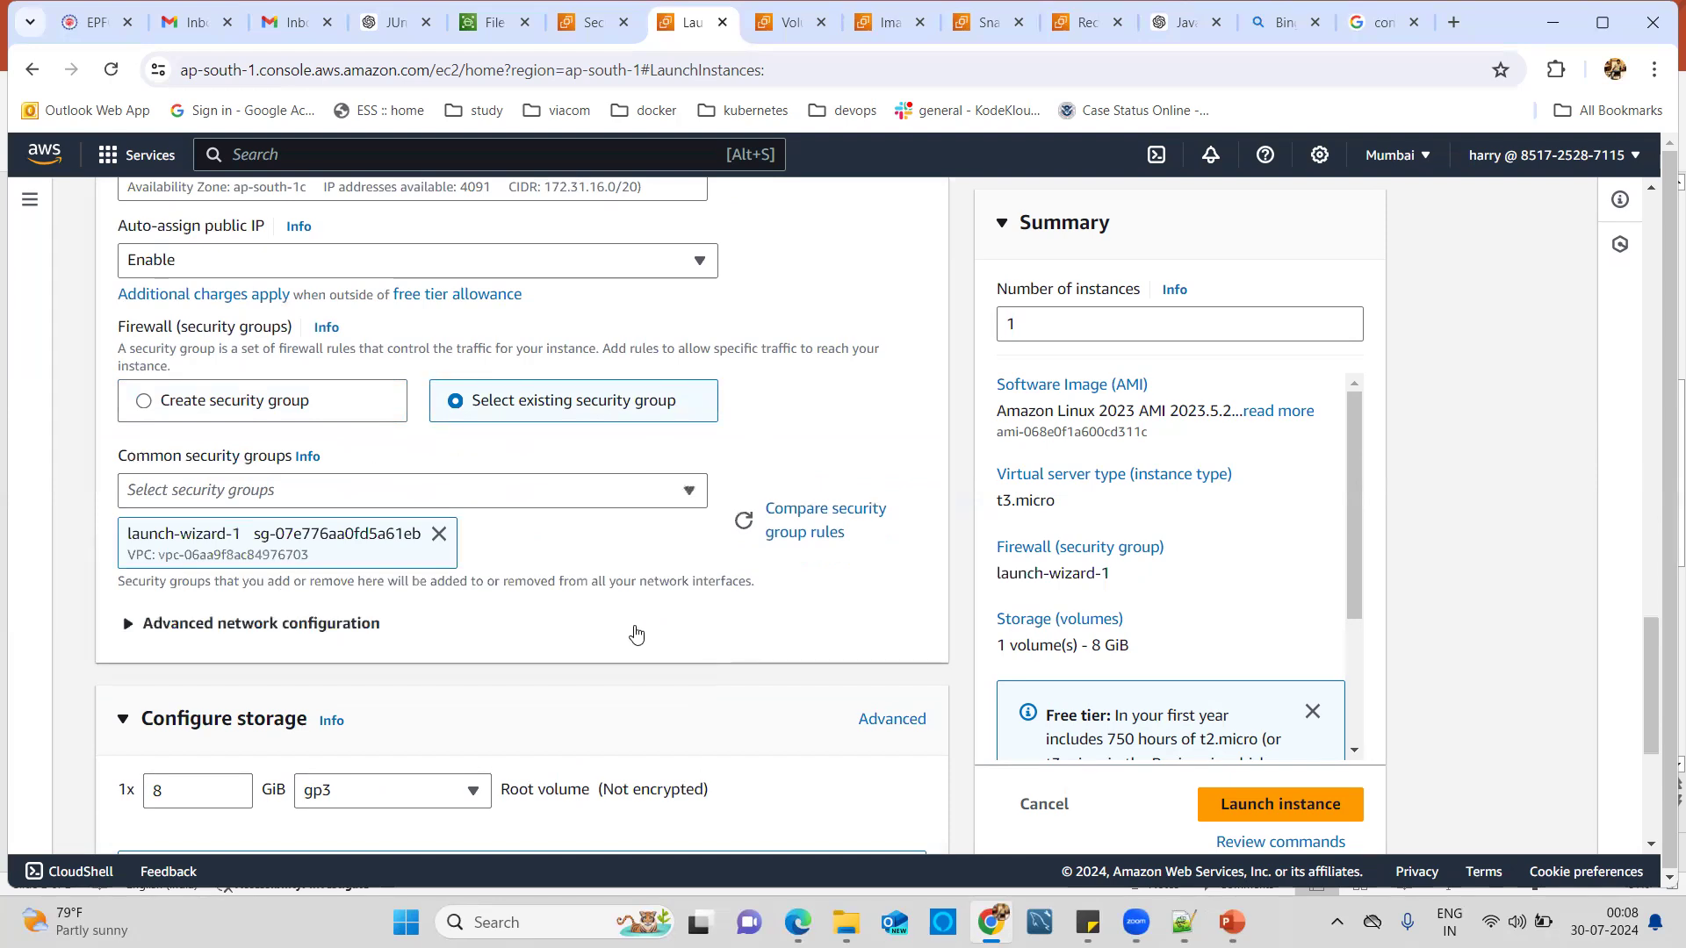
# Launch the Instance Snapshot instance.
pyautogui.scroll(-2, 636, 634)
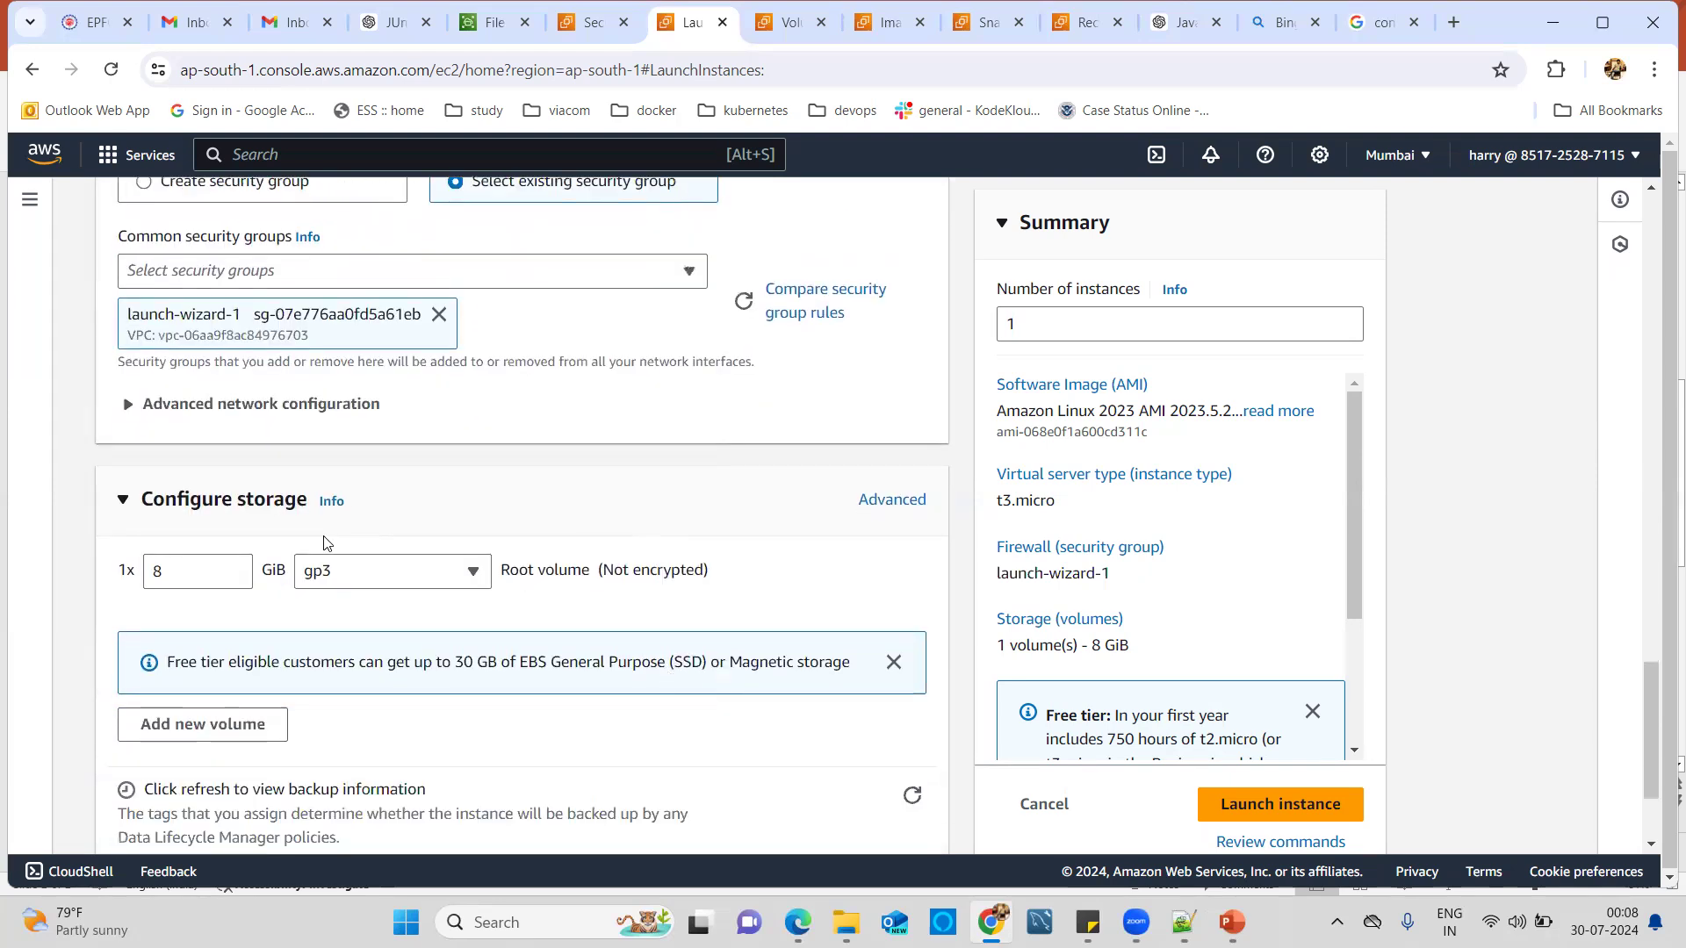
pyautogui.scroll(-2, 376, 553)
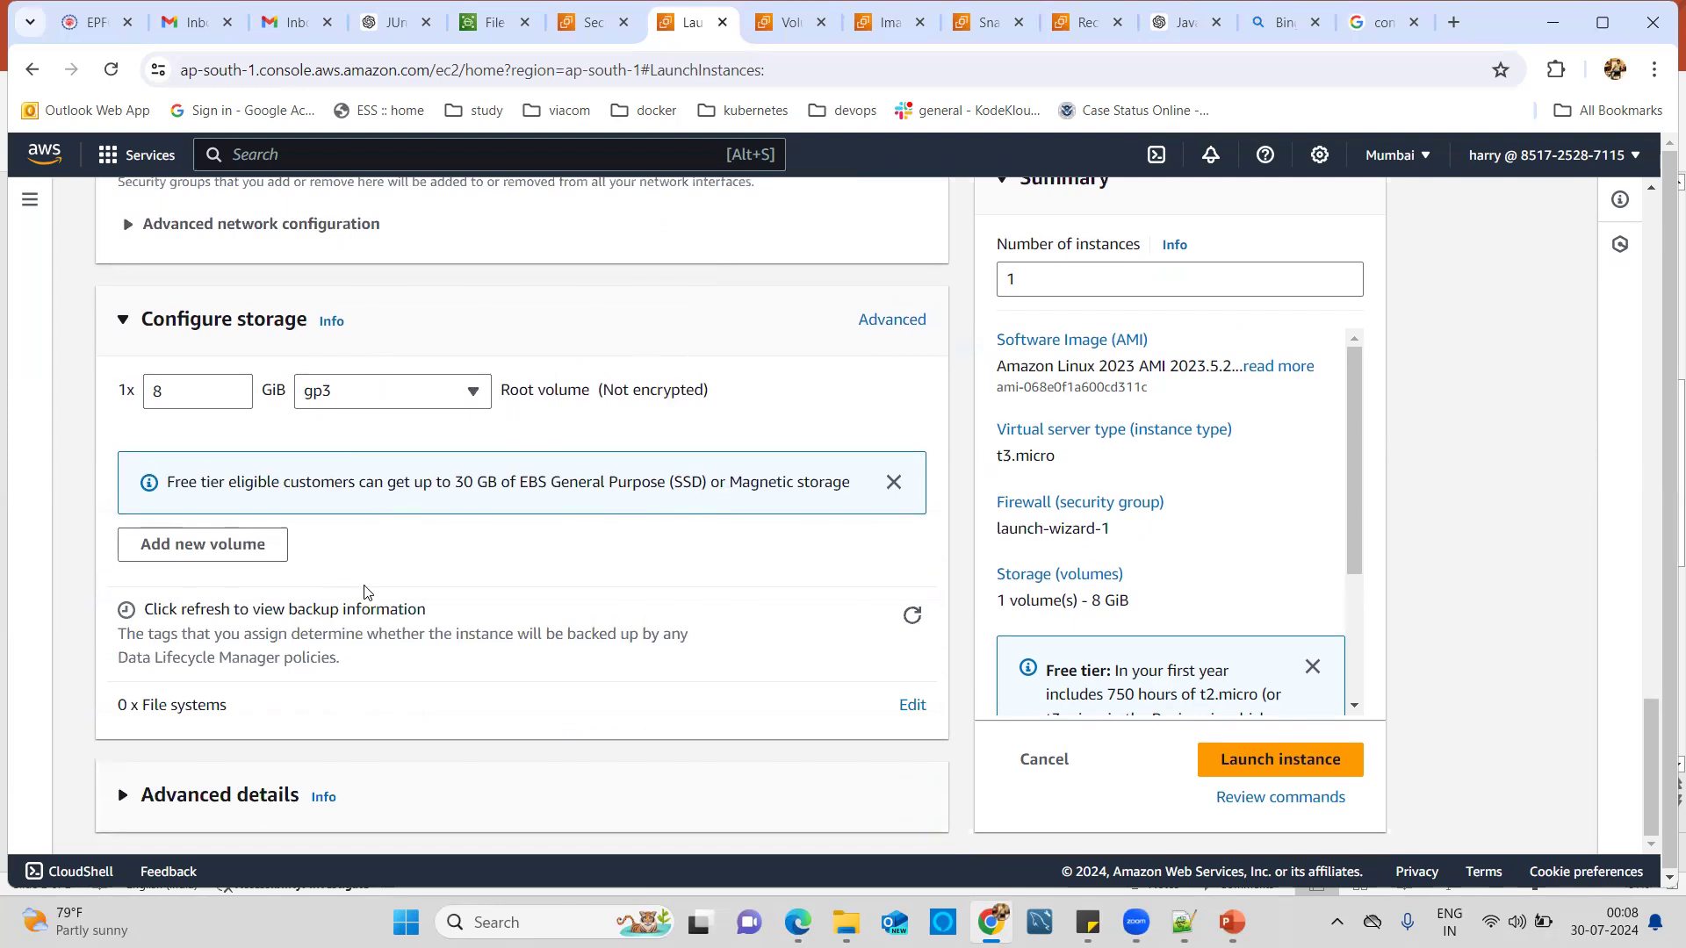
pyautogui.scroll(-1, 534, 624)
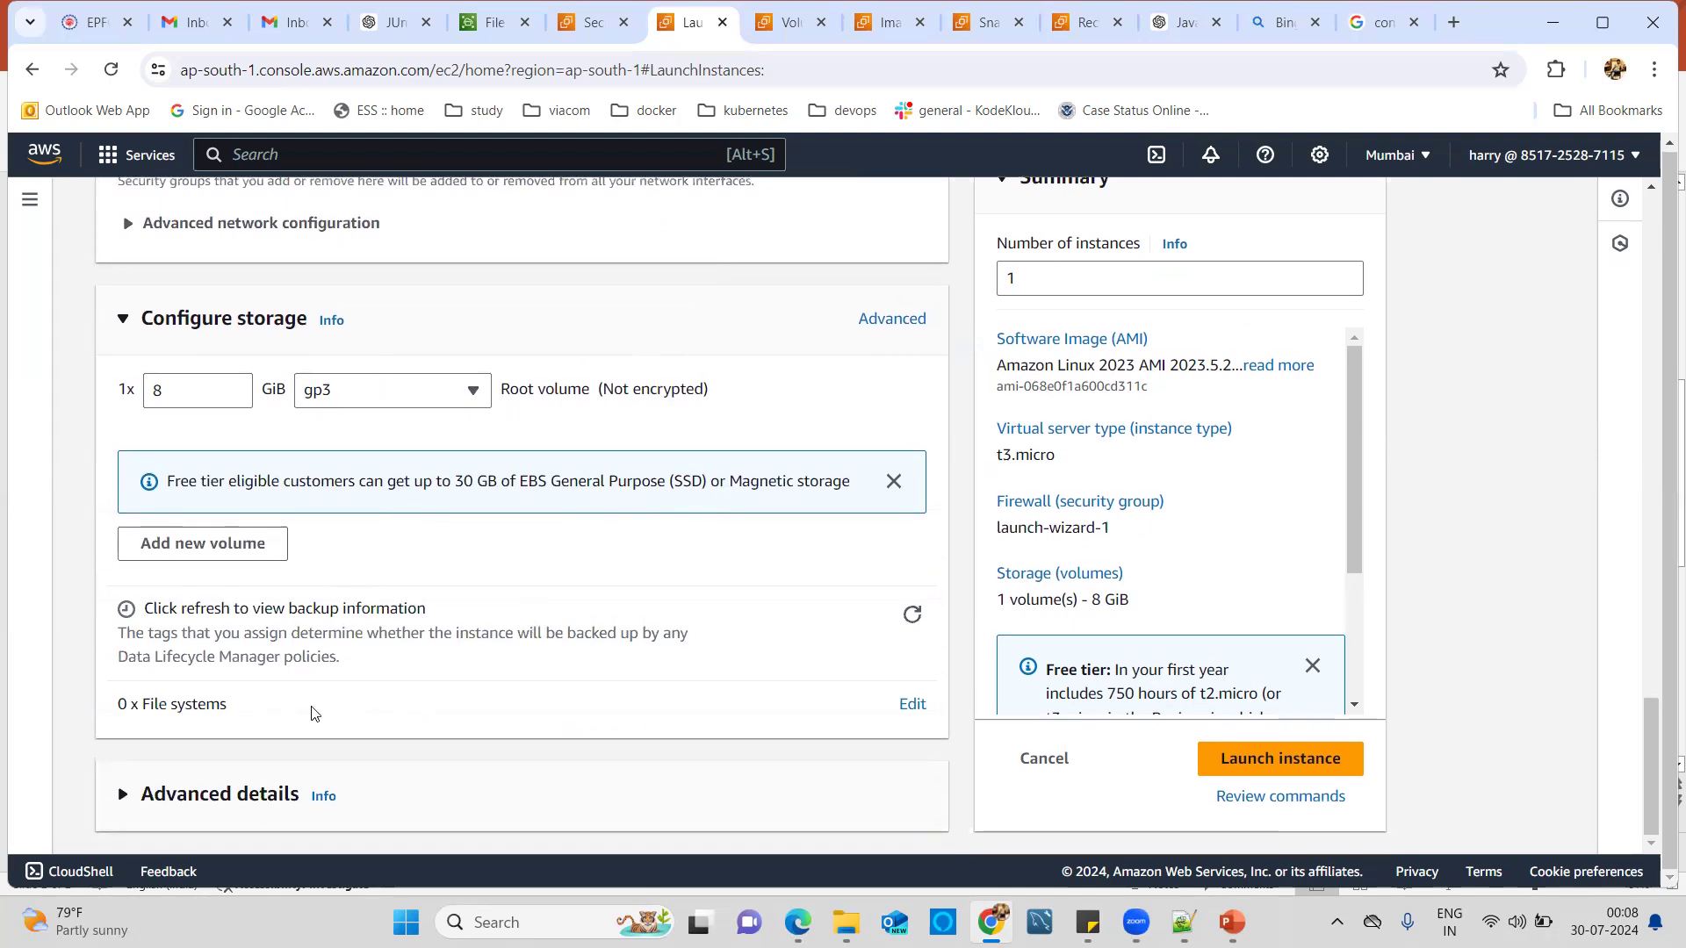
pyautogui.click(1280, 758)
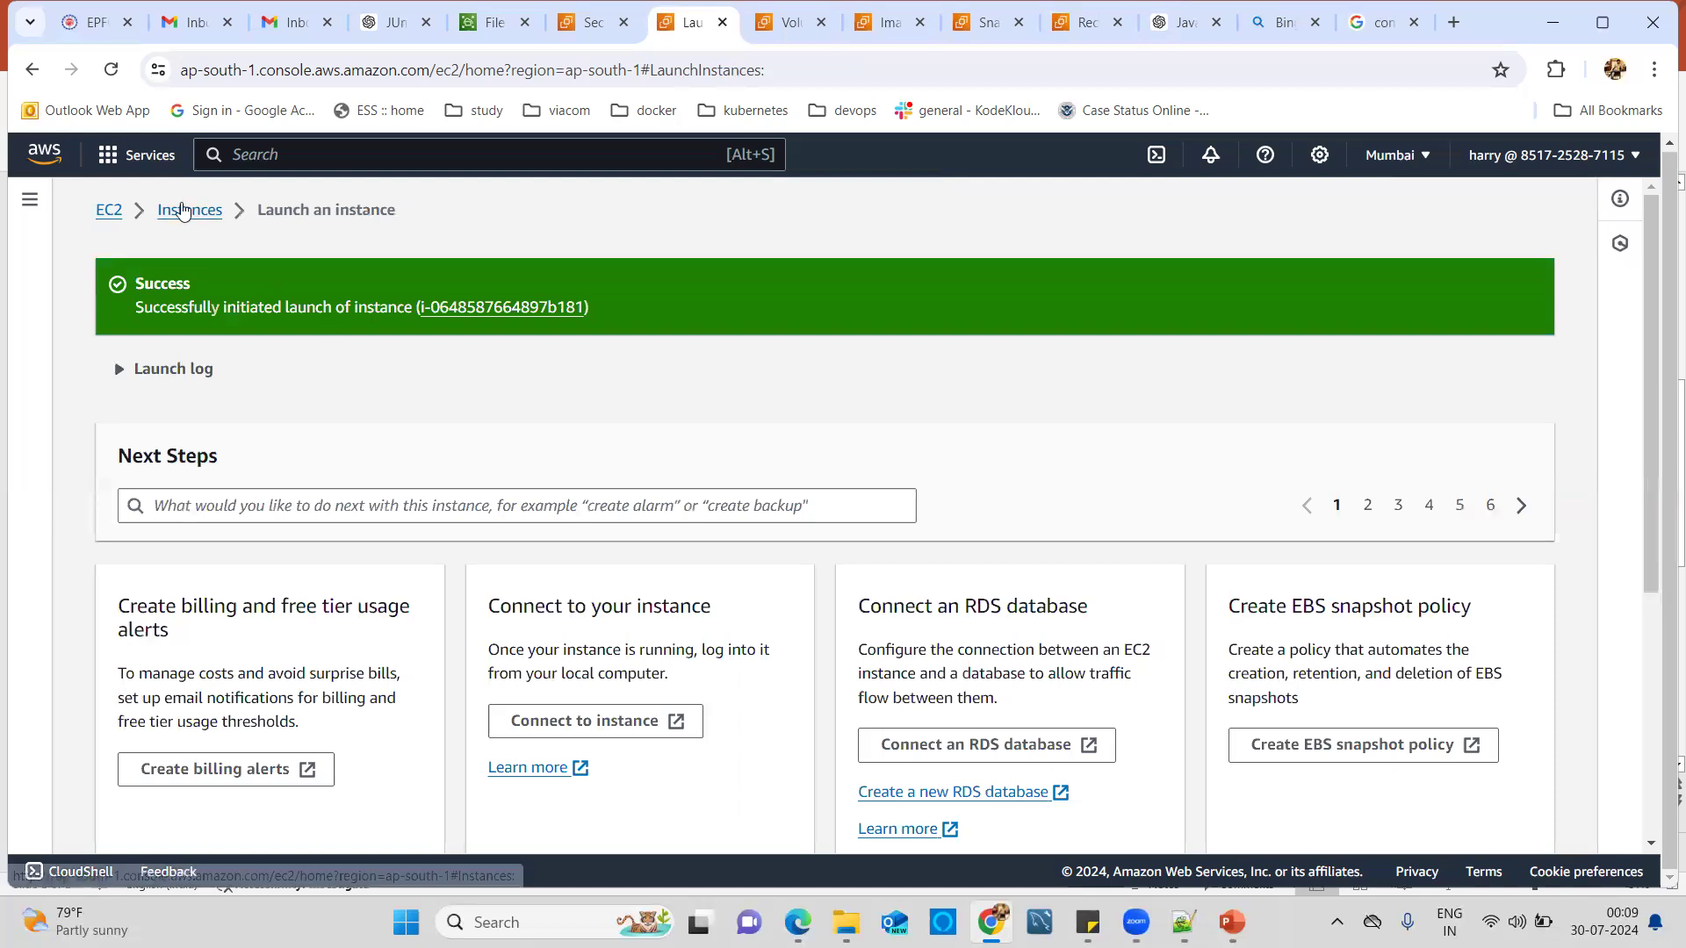
# Return to the instances list, clear the Instance EBS 2 selection and refresh.
pyautogui.click(192, 217)
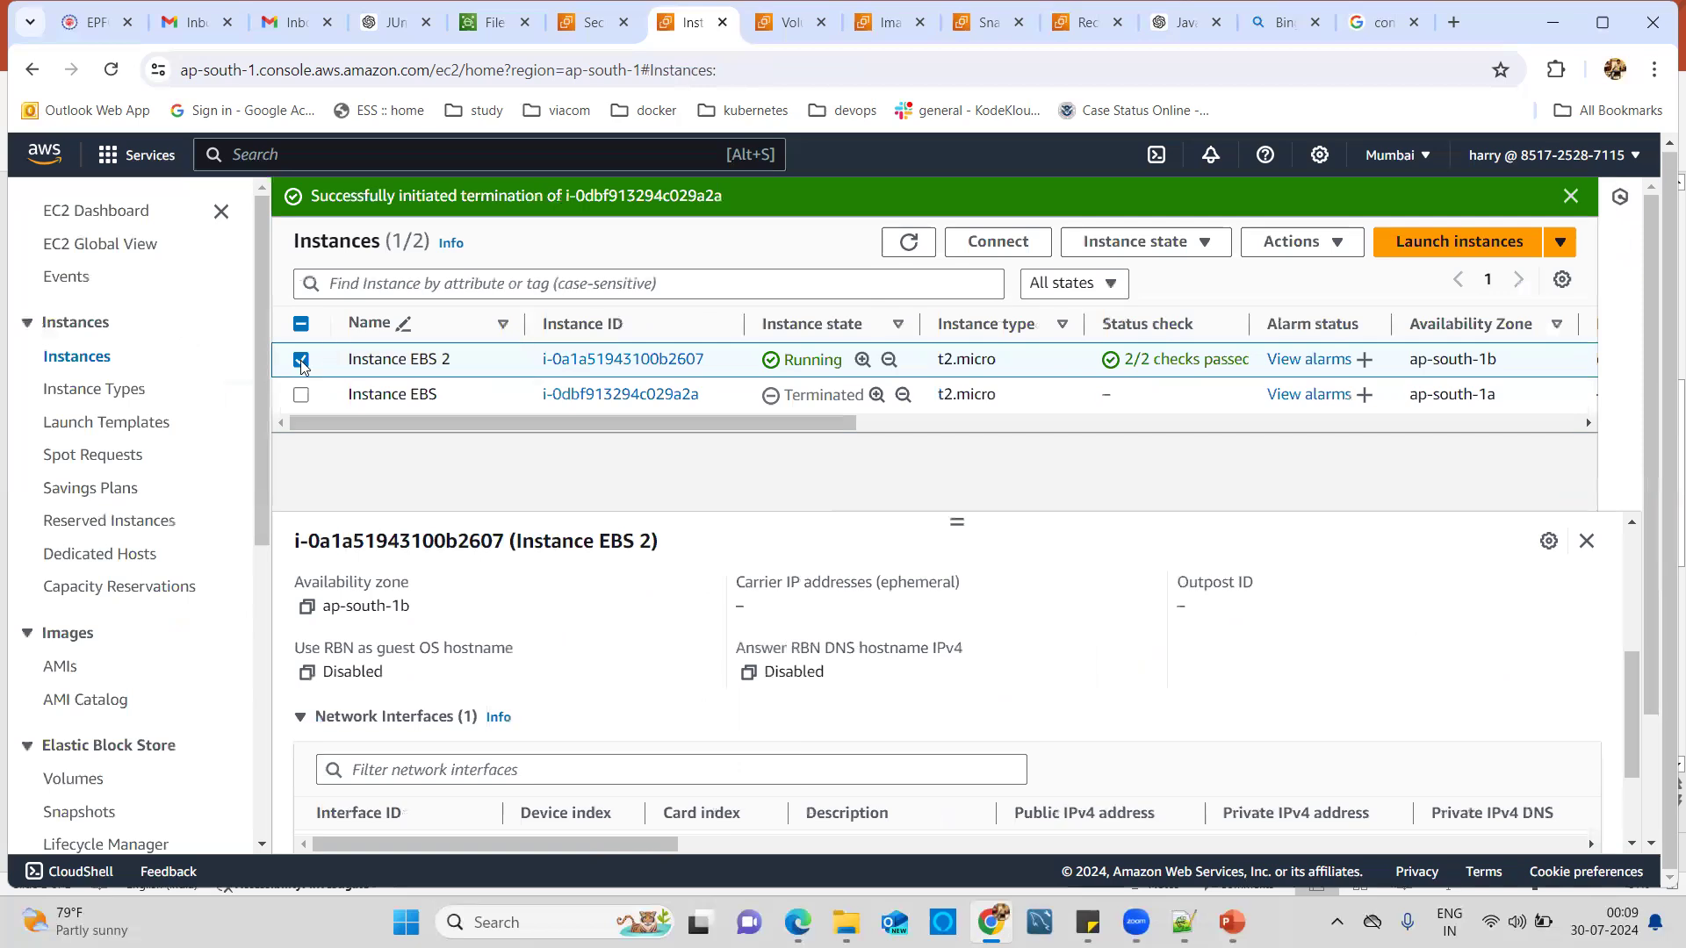
pyautogui.click(907, 244)
pyautogui.doubleClick(907, 255)
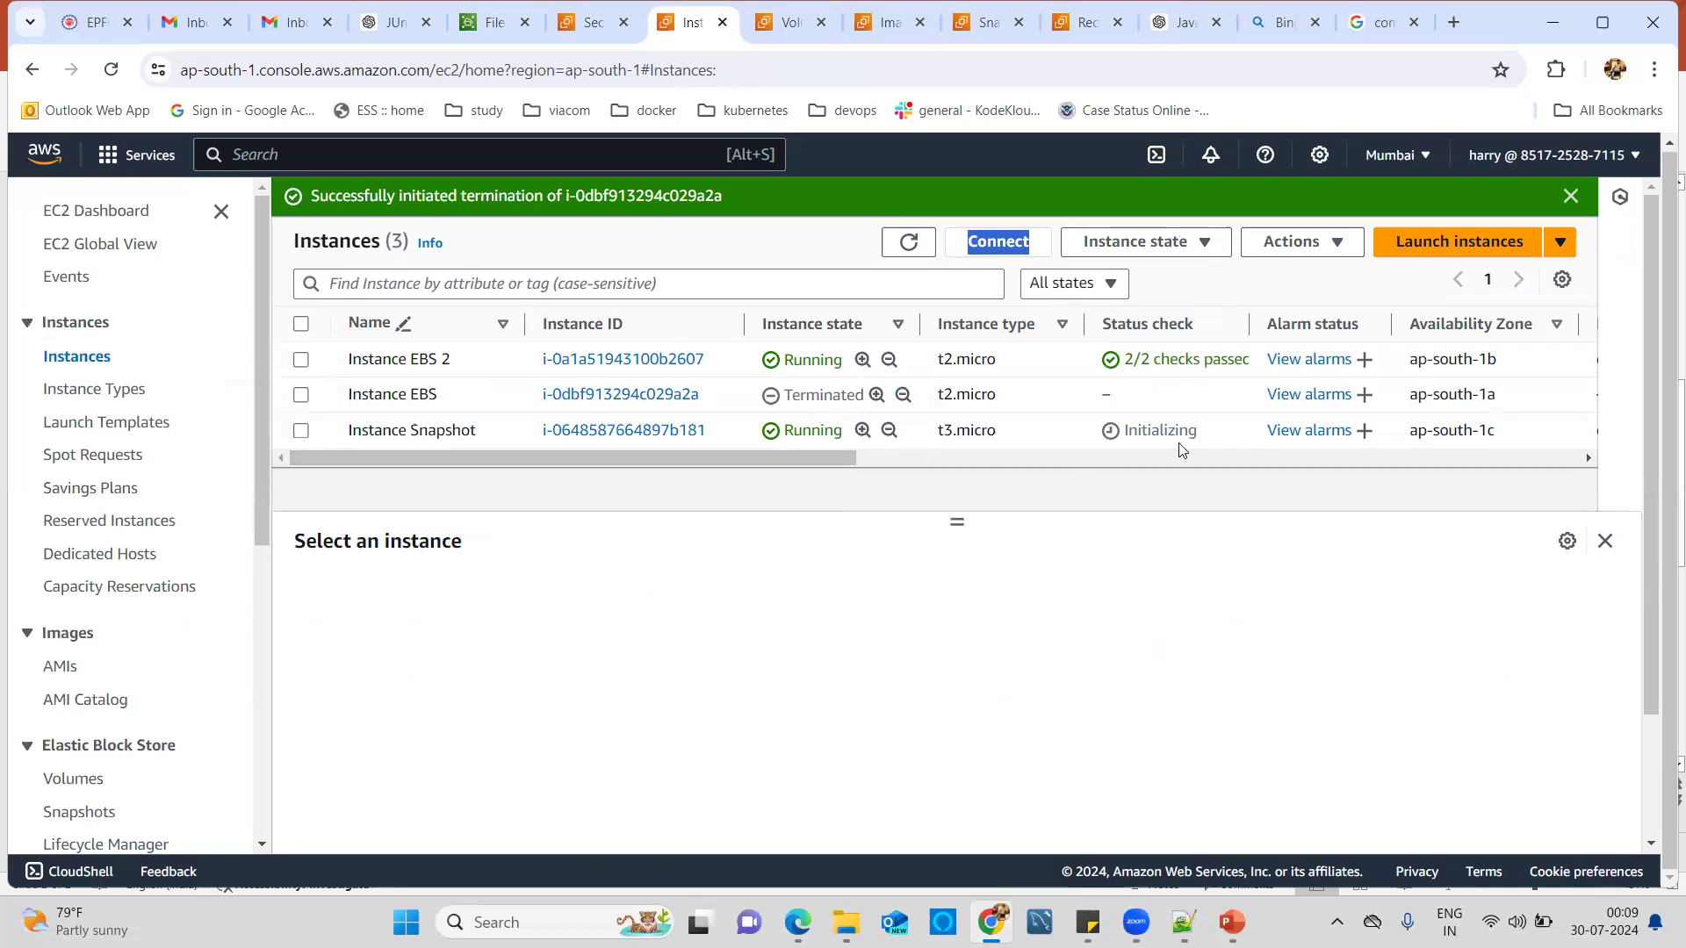
# Read Instance Snapshot's availability zone, ap-south-1c, from its Networking details, then deselect it.
pyautogui.click(302, 431)
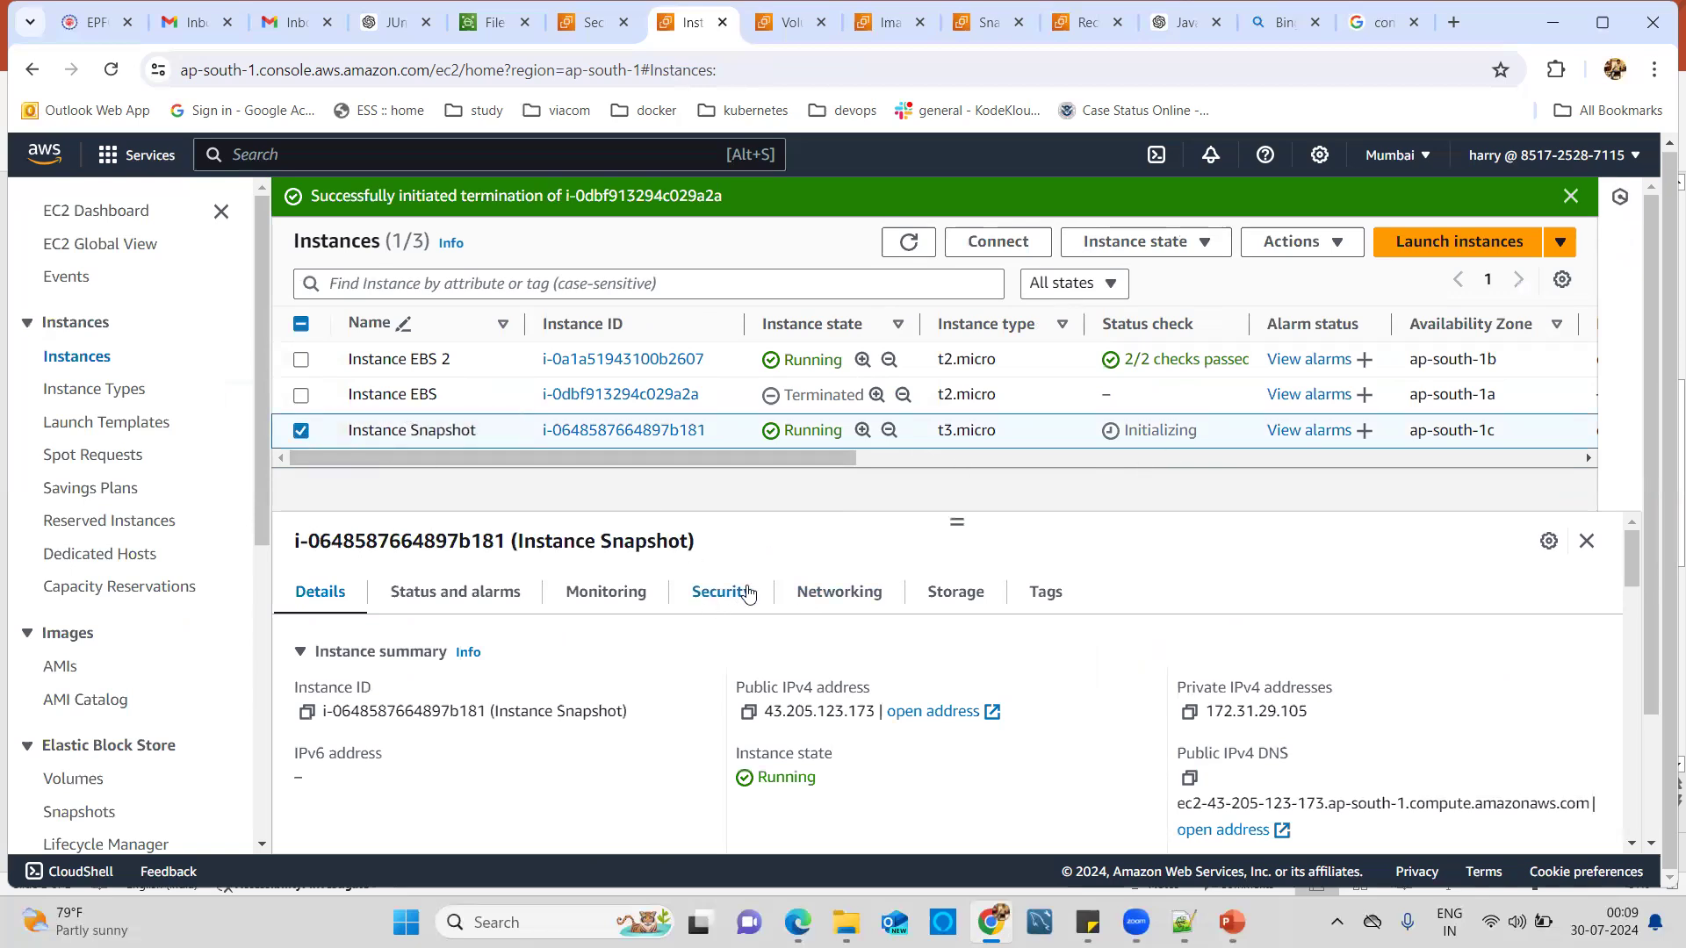
pyautogui.click(839, 594)
pyautogui.scroll(-3, 356, 720)
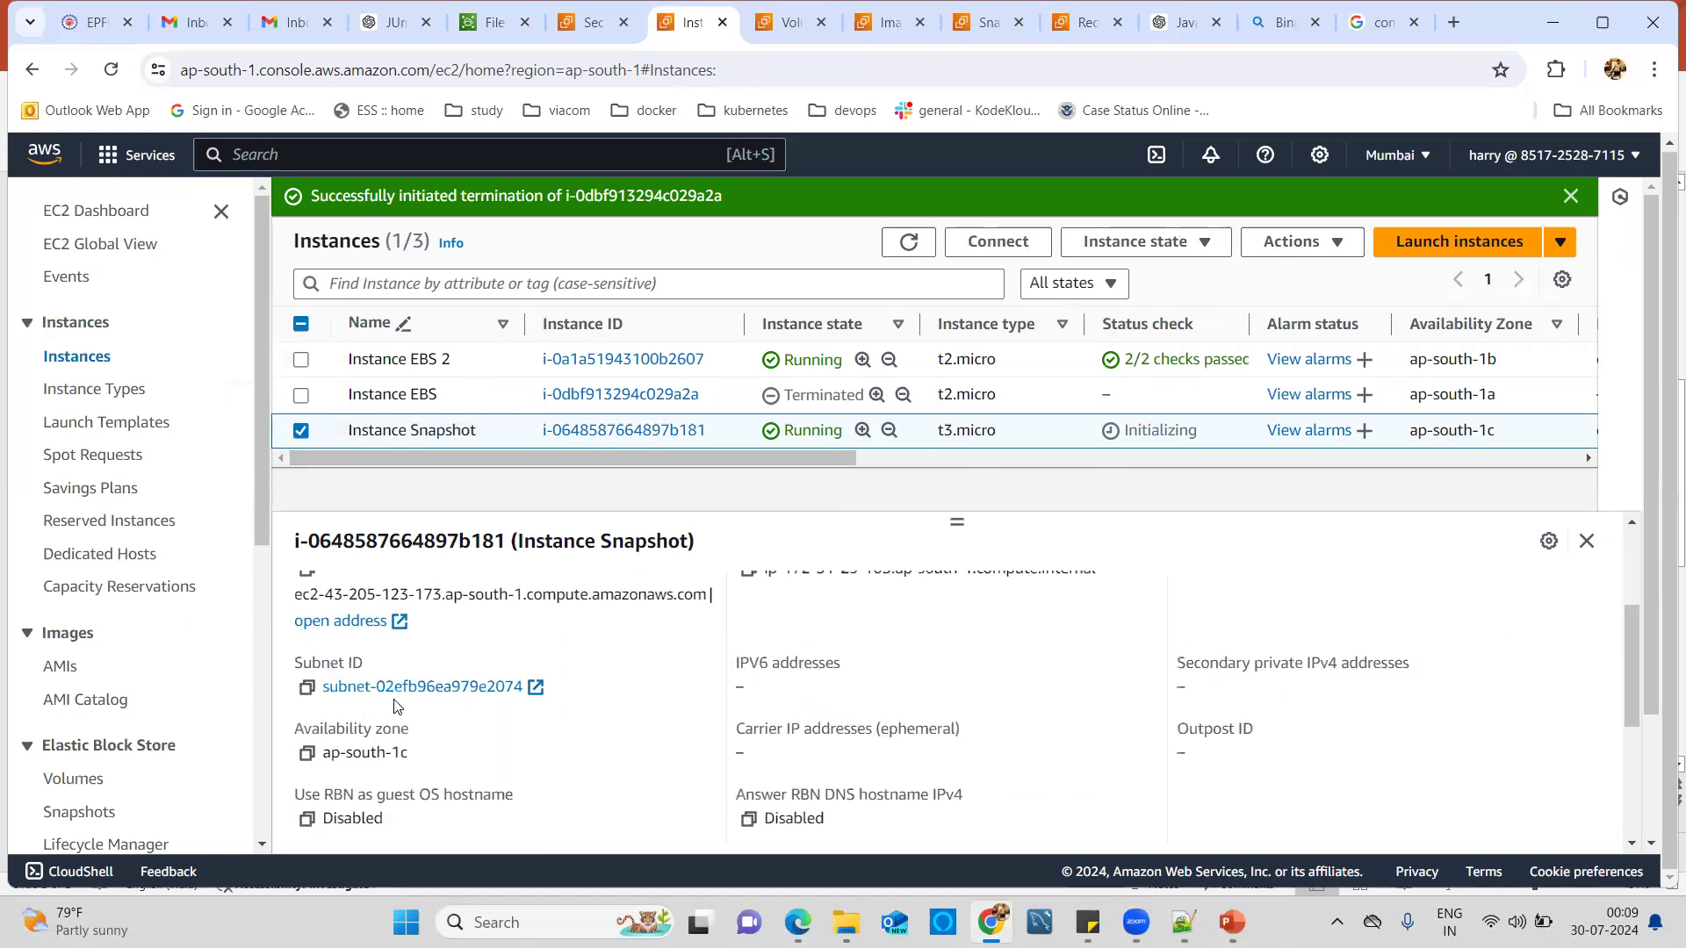
pyautogui.moveTo(324, 747); pyautogui.dragTo(423, 749)
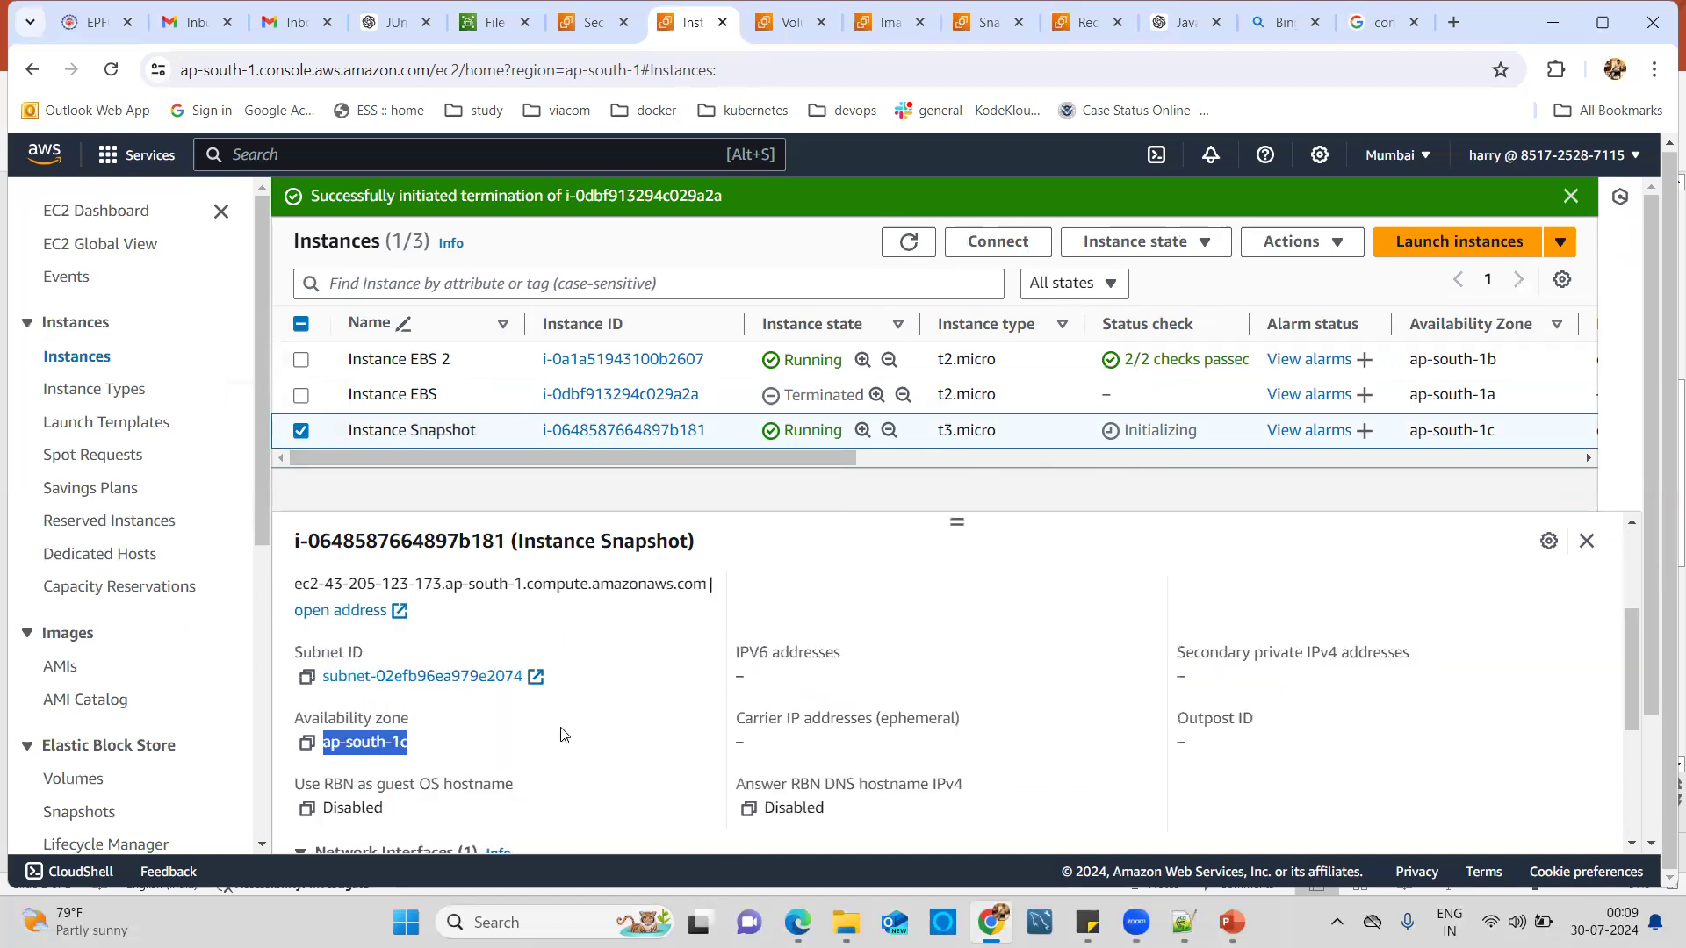
pyautogui.click(950, 554)
pyautogui.scroll(3, 904, 589)
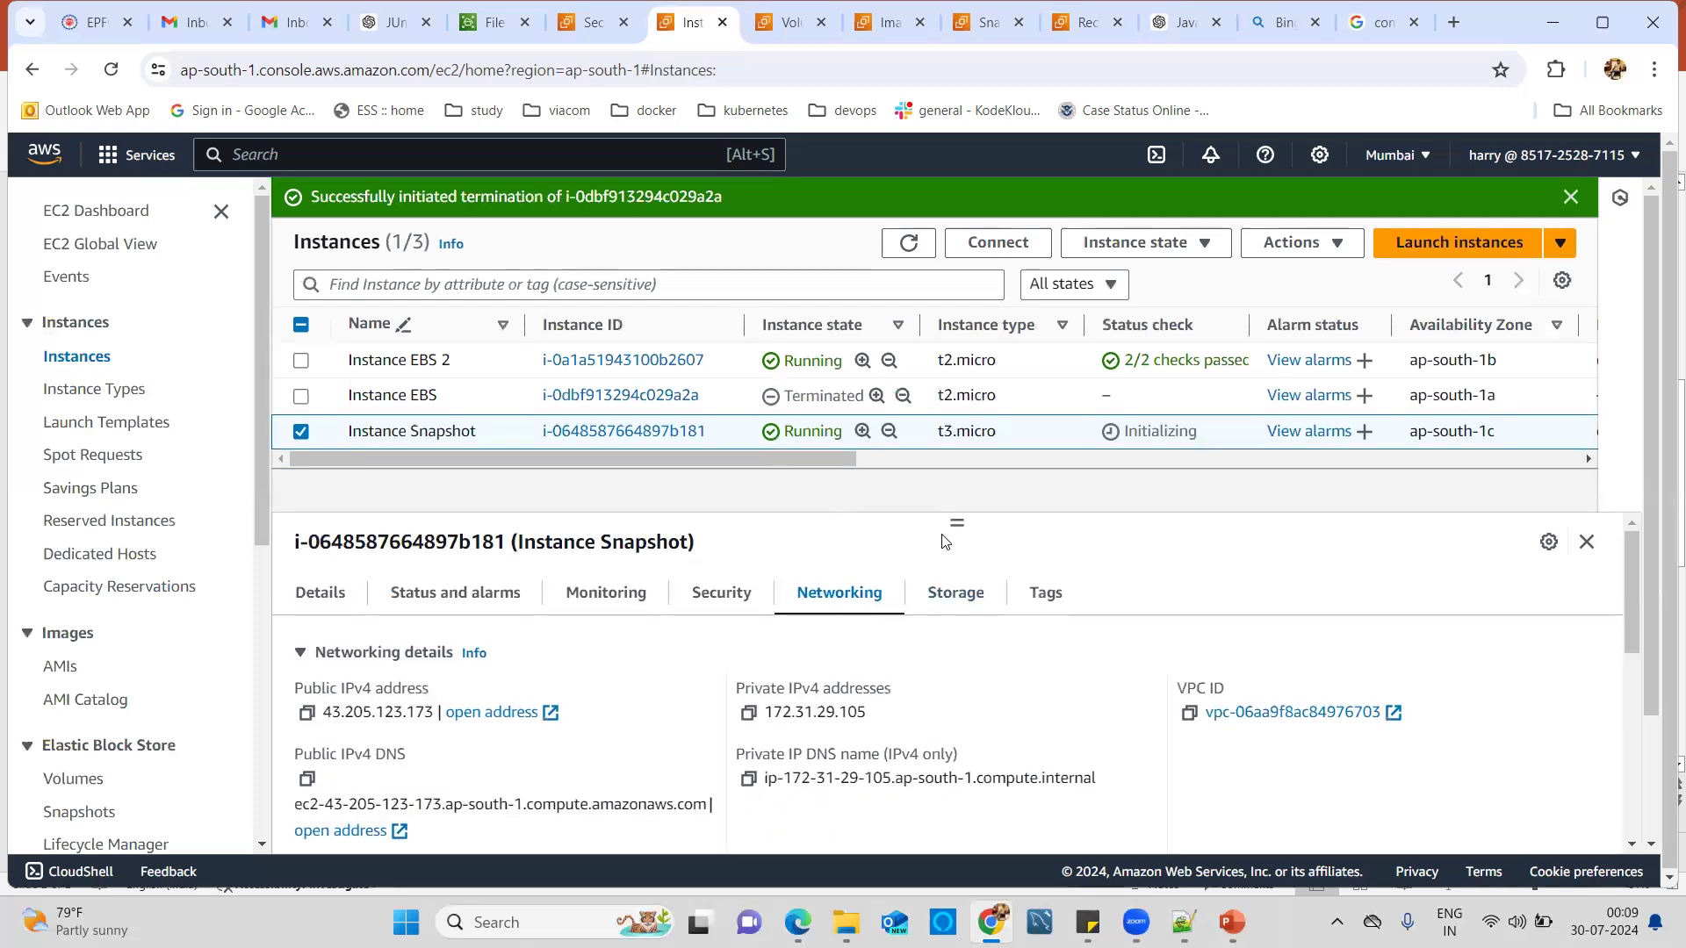
pyautogui.click(304, 437)
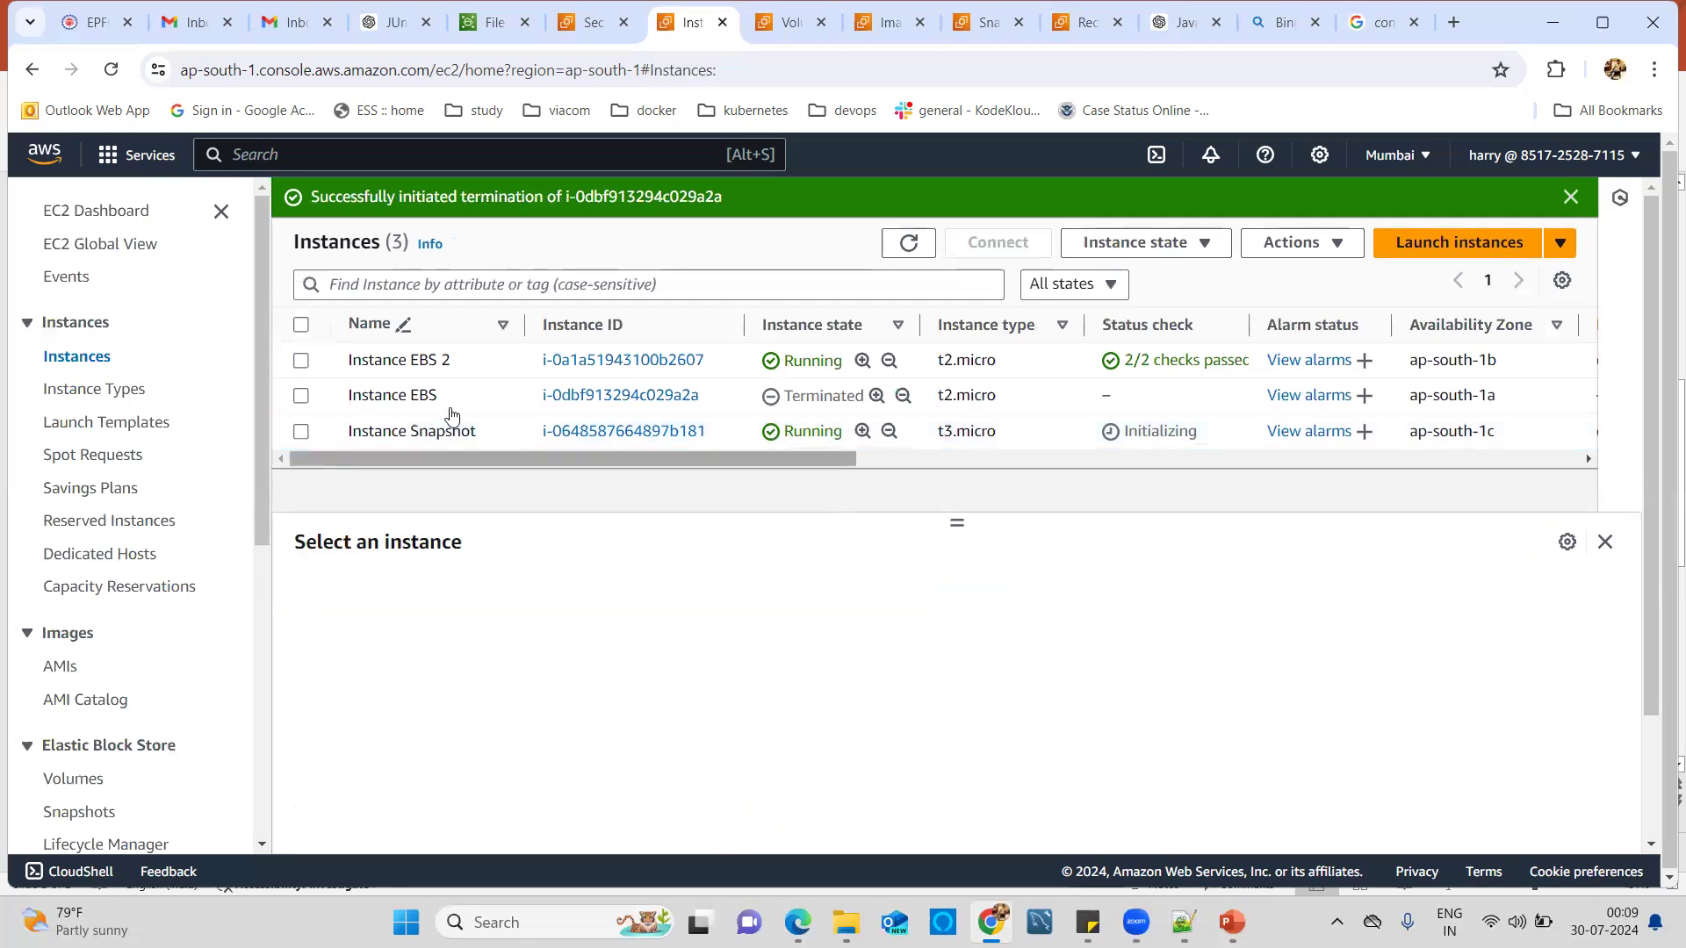
# On the Volumes page, start a new volume and set its size to 2 GiB.
pyautogui.click(773, 37)
pyautogui.click(1238, 209)
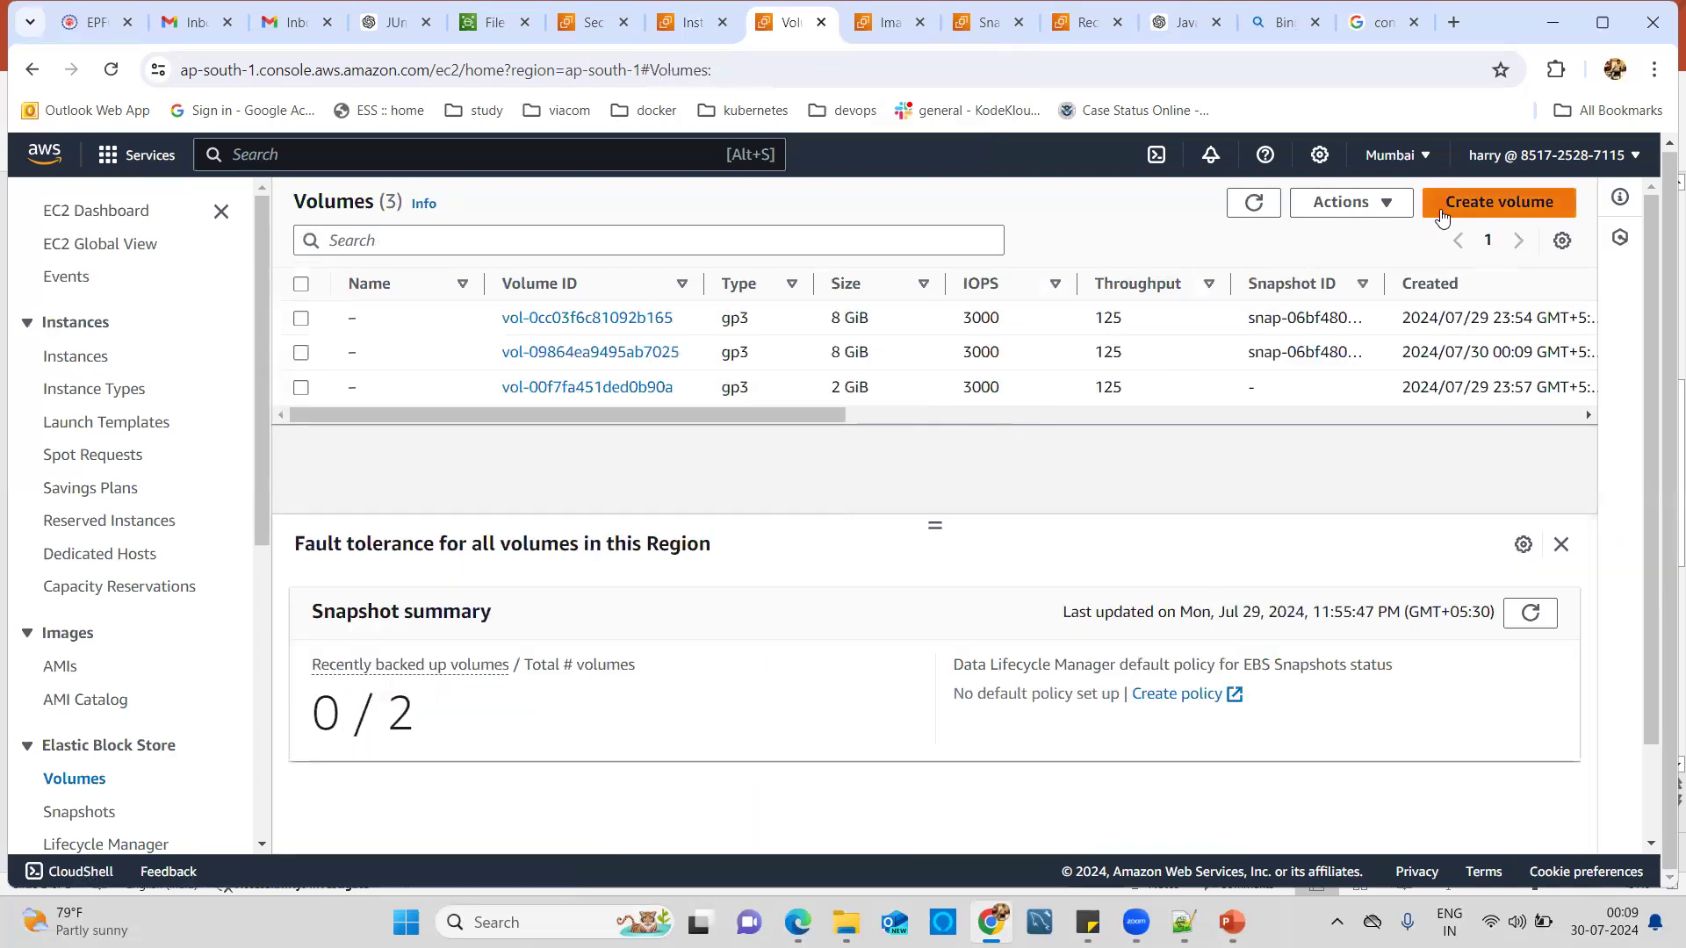
pyautogui.click(1474, 212)
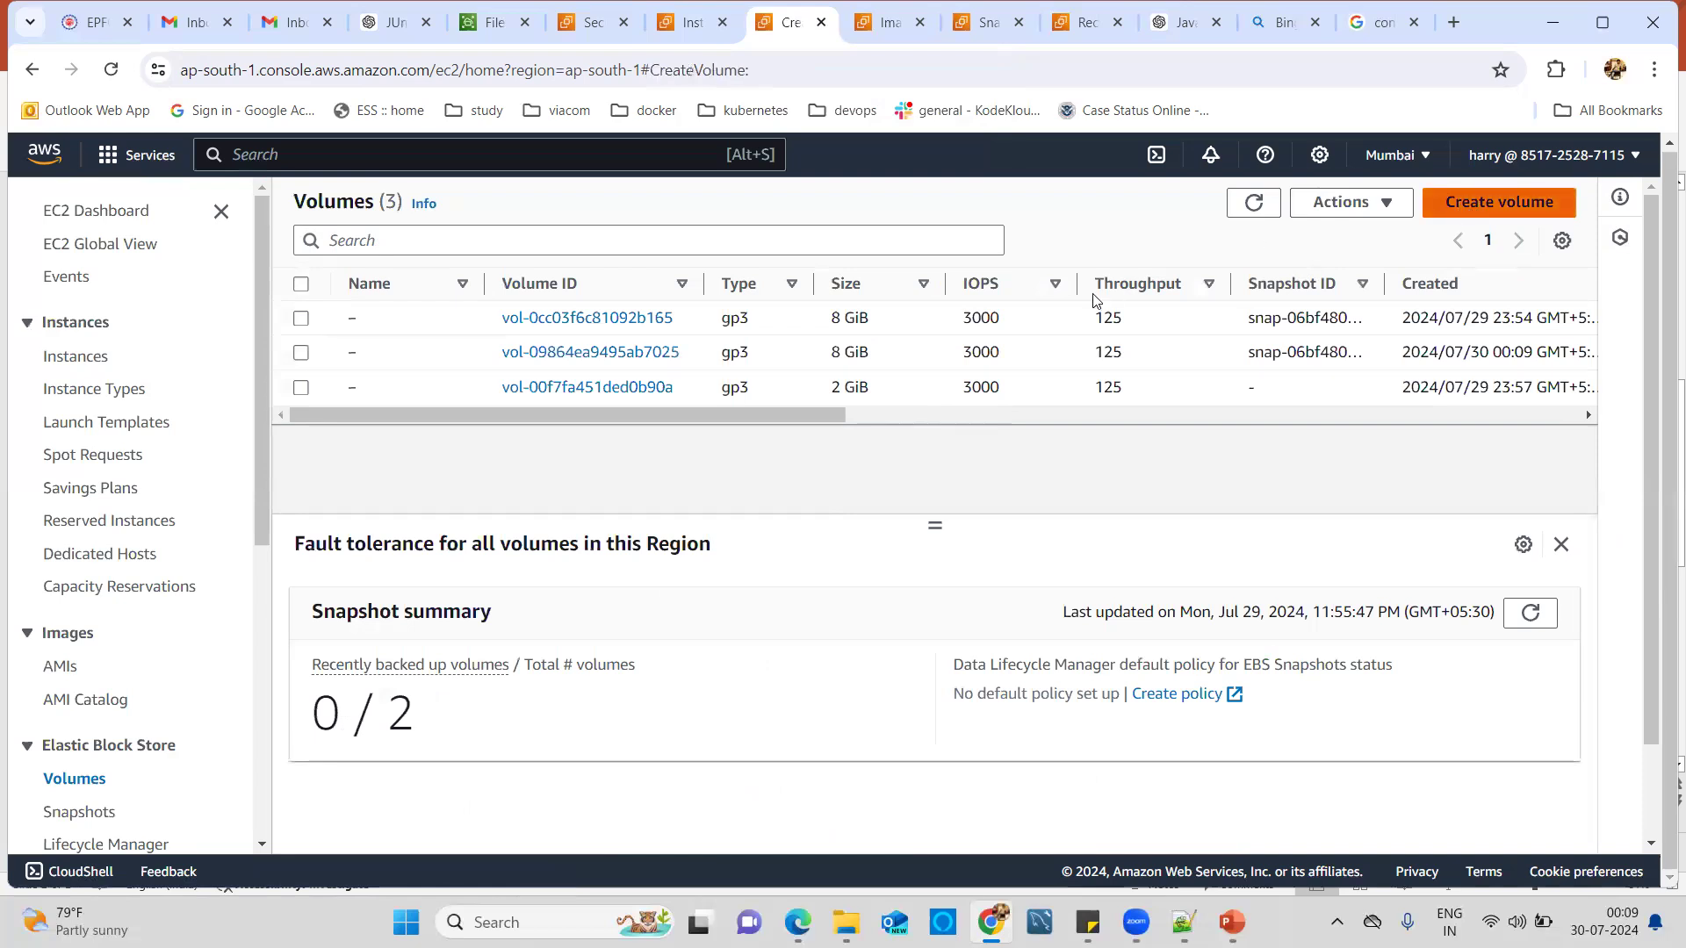
pyautogui.scroll(-1, 401, 503)
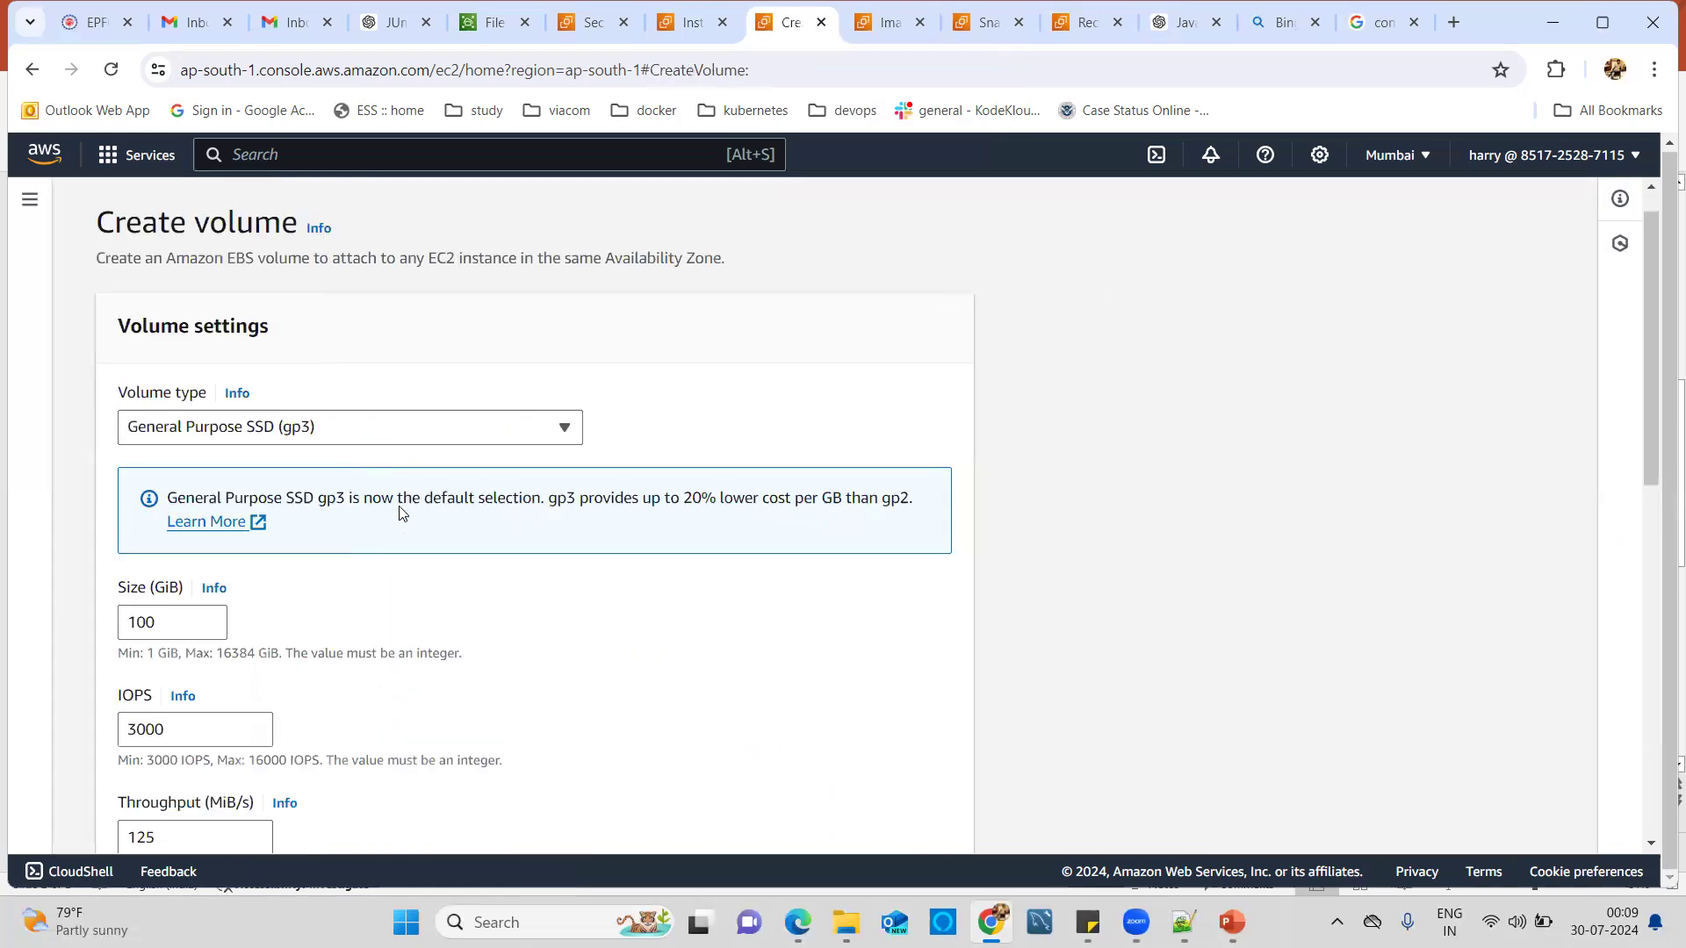
pyautogui.doubleClick(121, 562)
pyautogui.write('2')
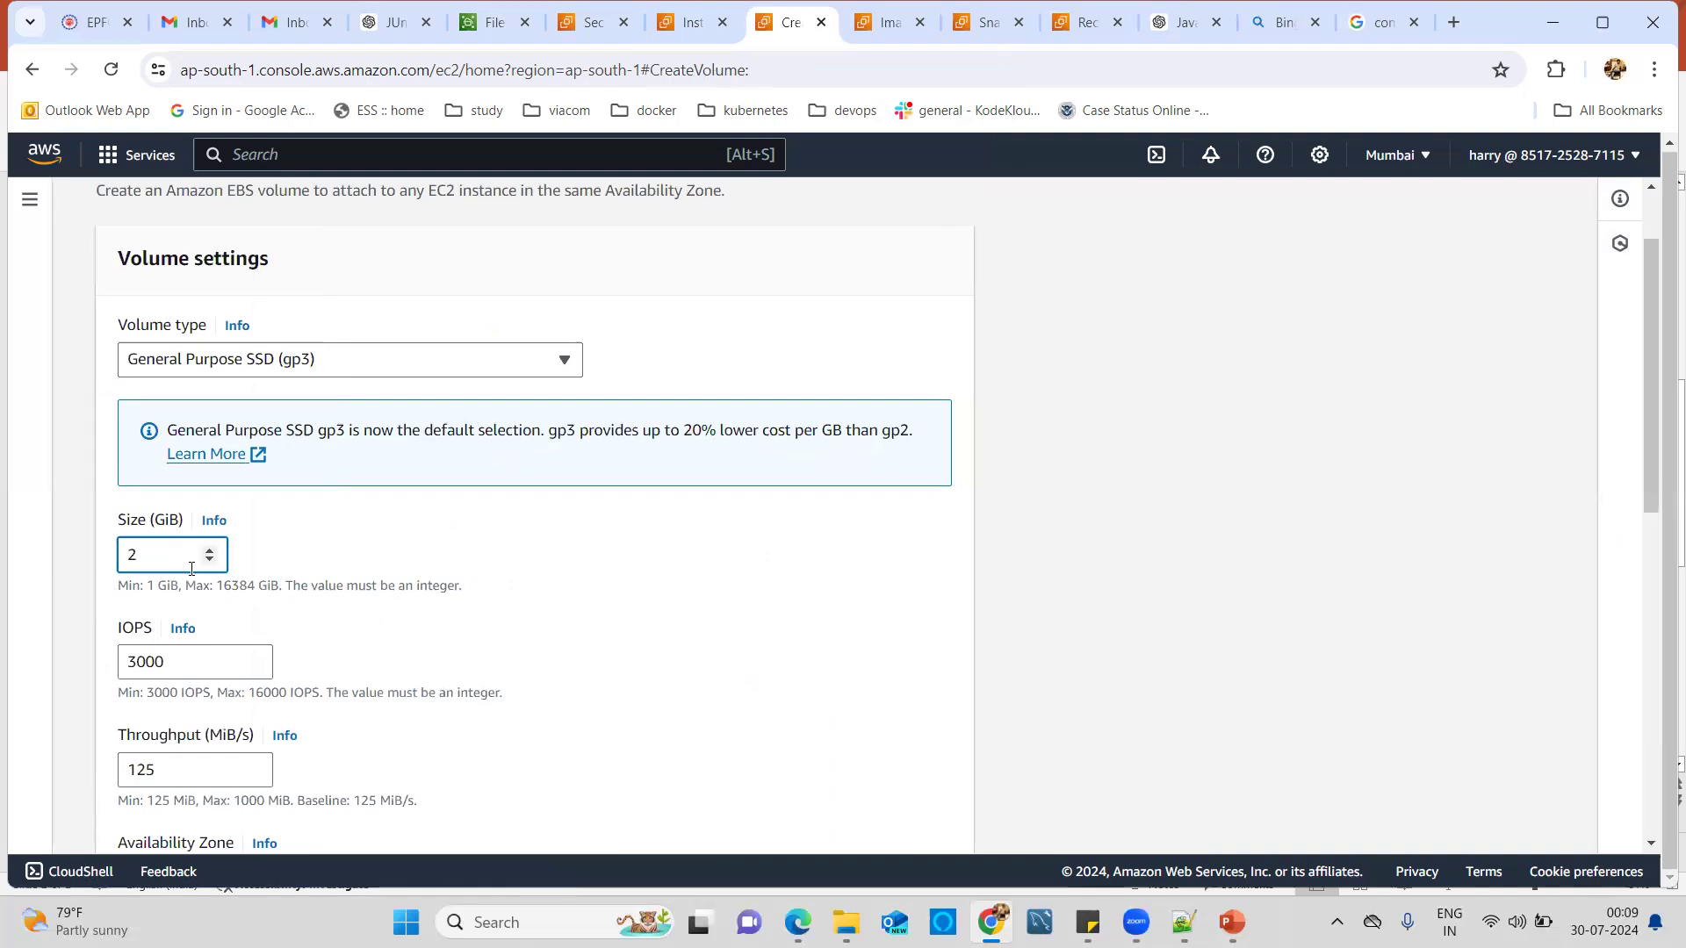
# Put the volume in availability zone ap-south-1b and create it.
pyautogui.scroll(-2, 379, 612)
pyautogui.scroll(-1, 305, 632)
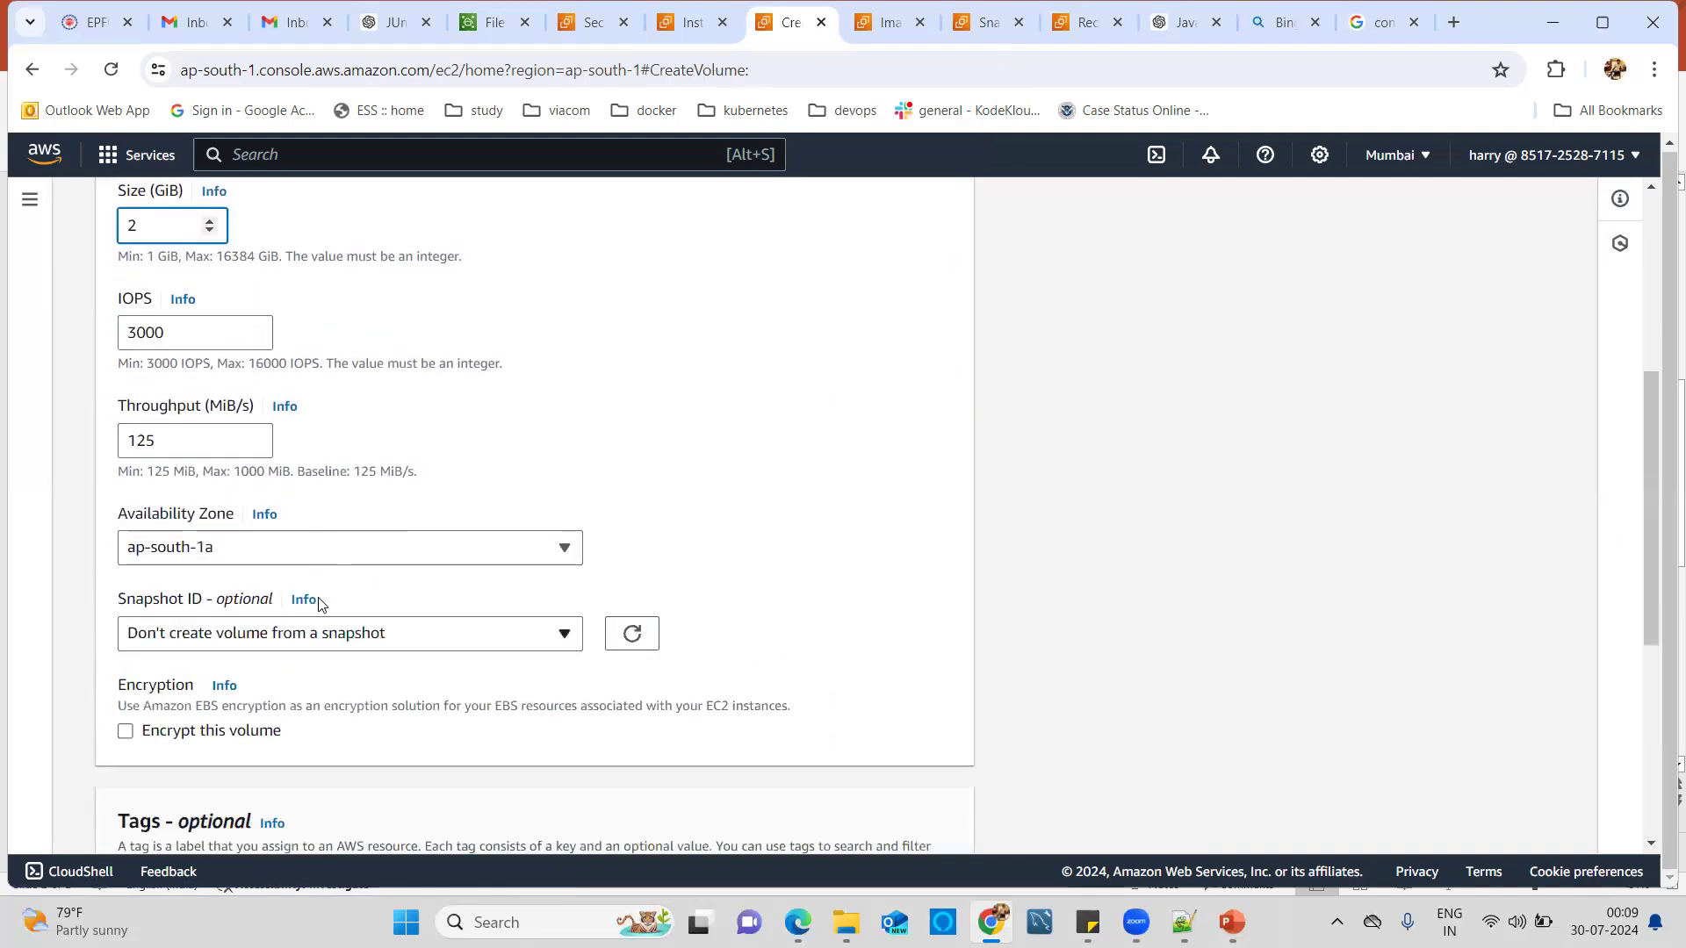
pyautogui.click(294, 560)
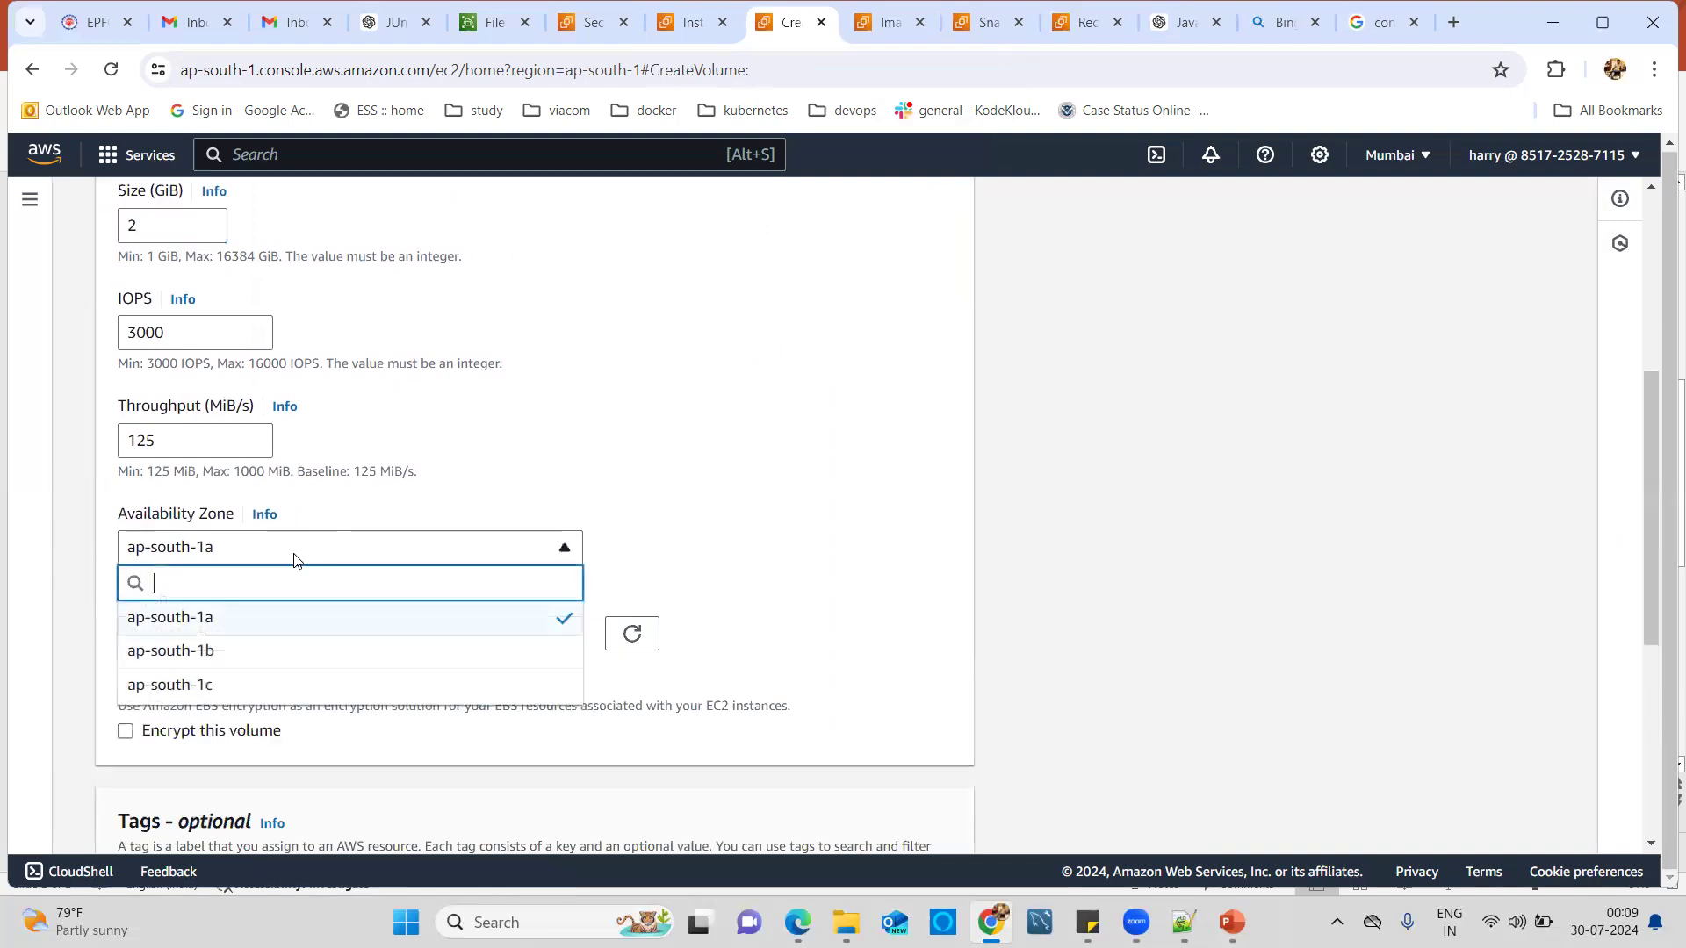
pyautogui.click(198, 657)
pyautogui.scroll(-3, 866, 525)
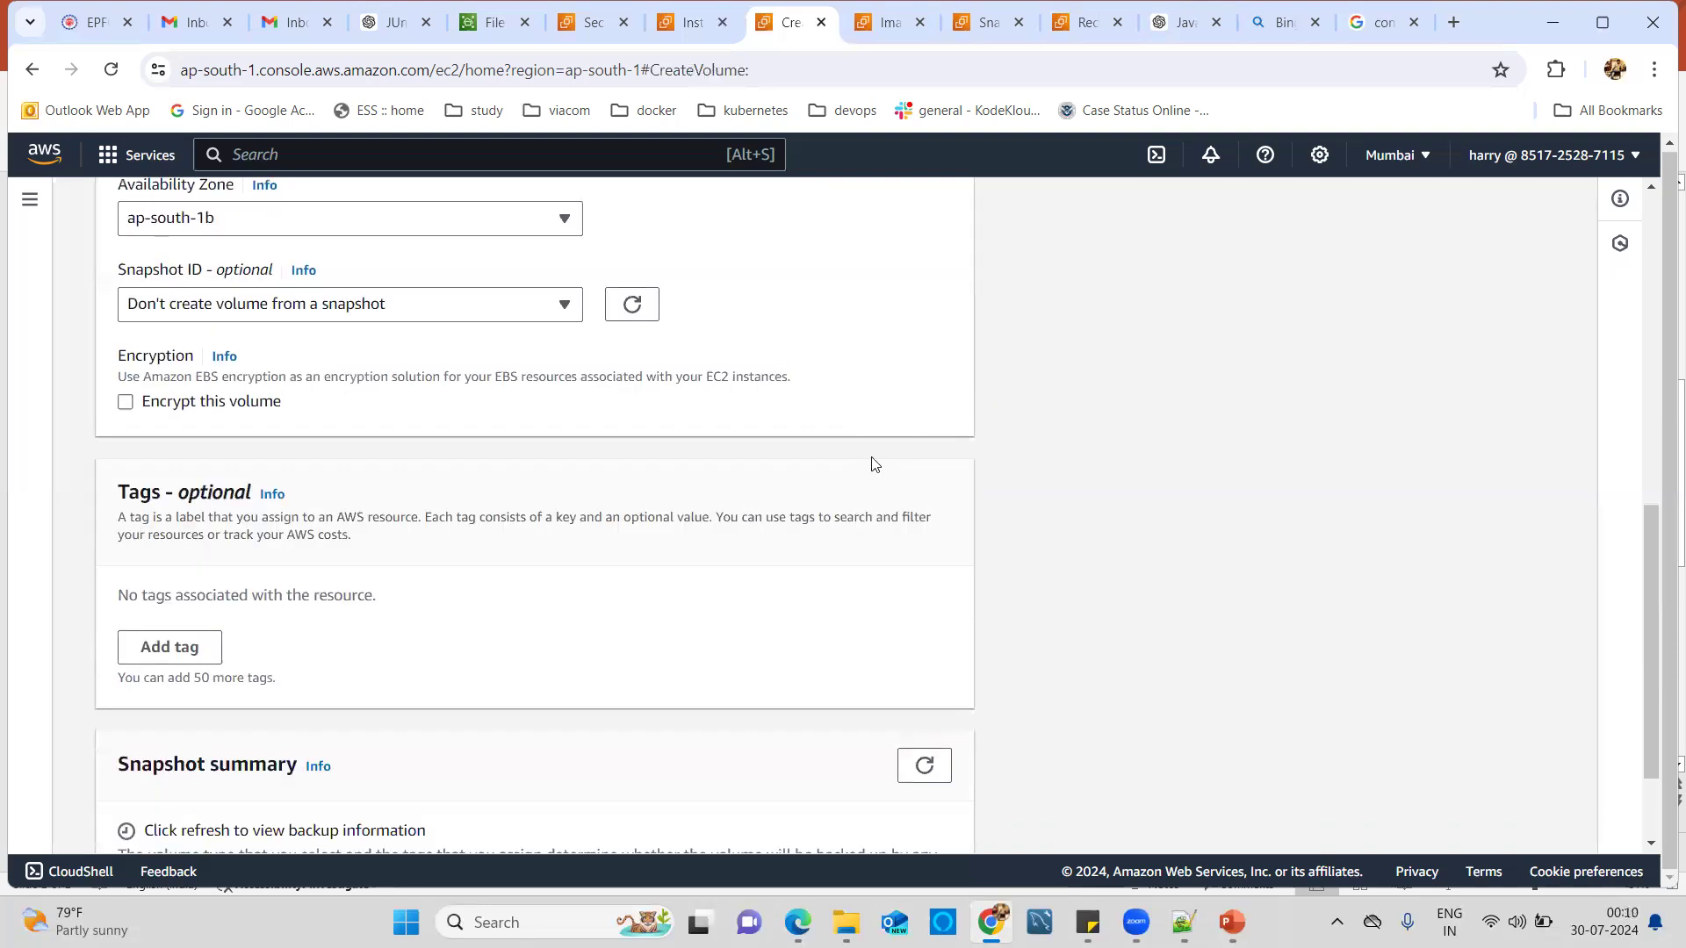
pyautogui.scroll(-2, 606, 654)
pyautogui.scroll(3, 817, 602)
pyautogui.scroll(-3, 1356, 776)
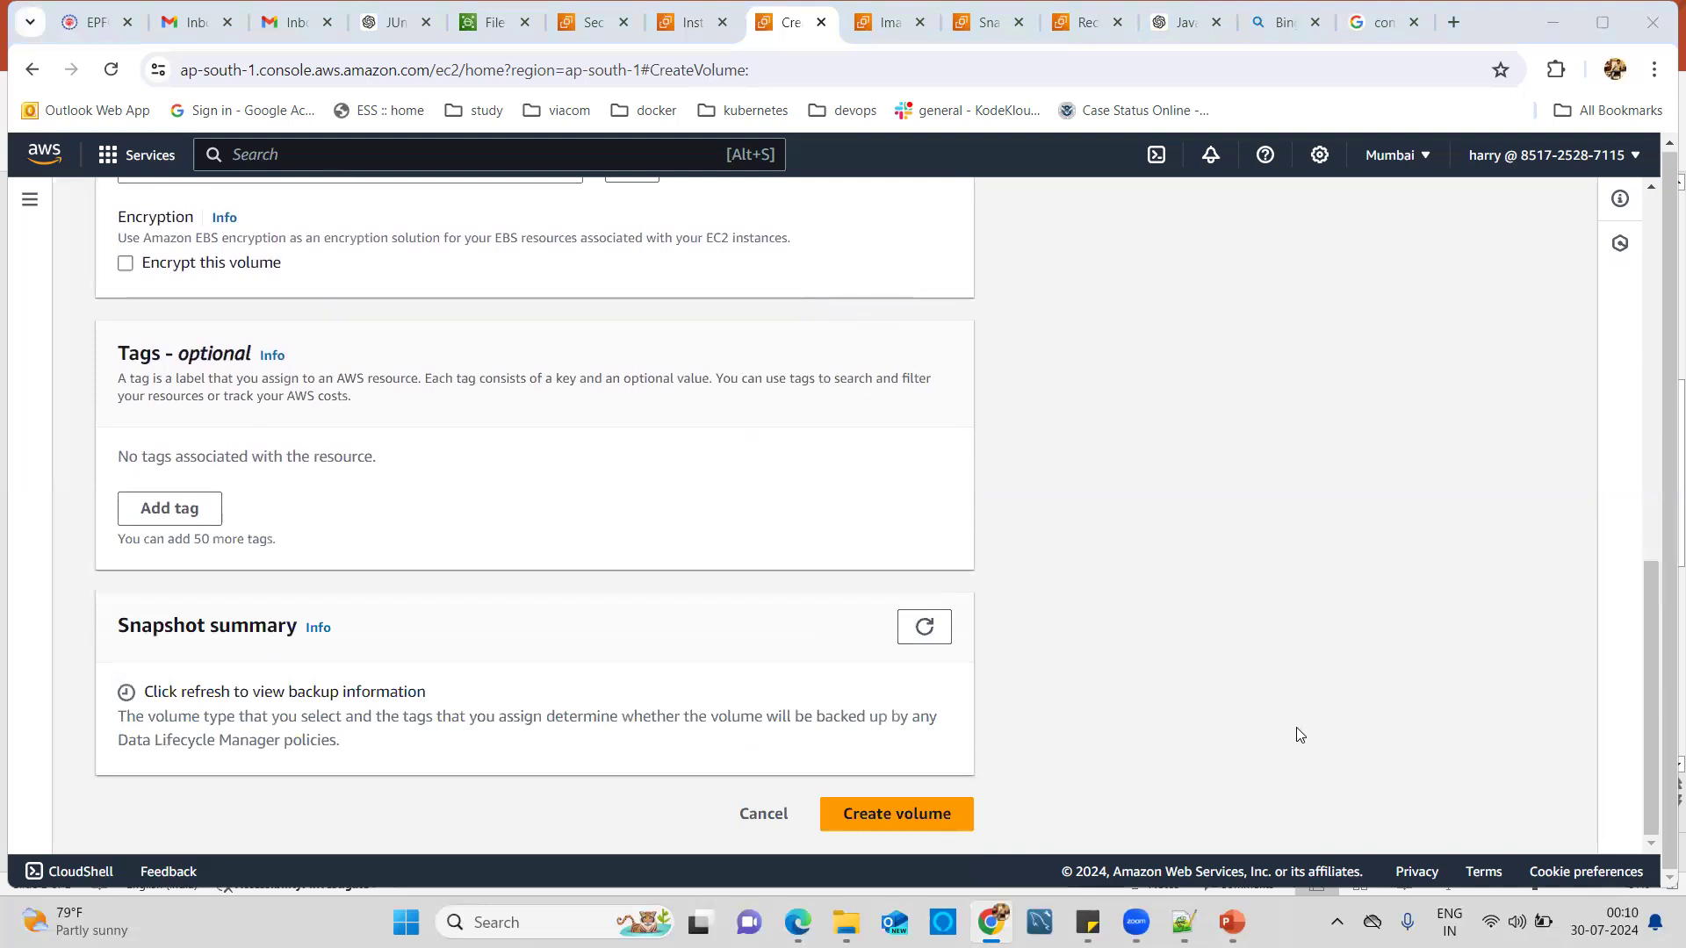
pyautogui.click(932, 818)
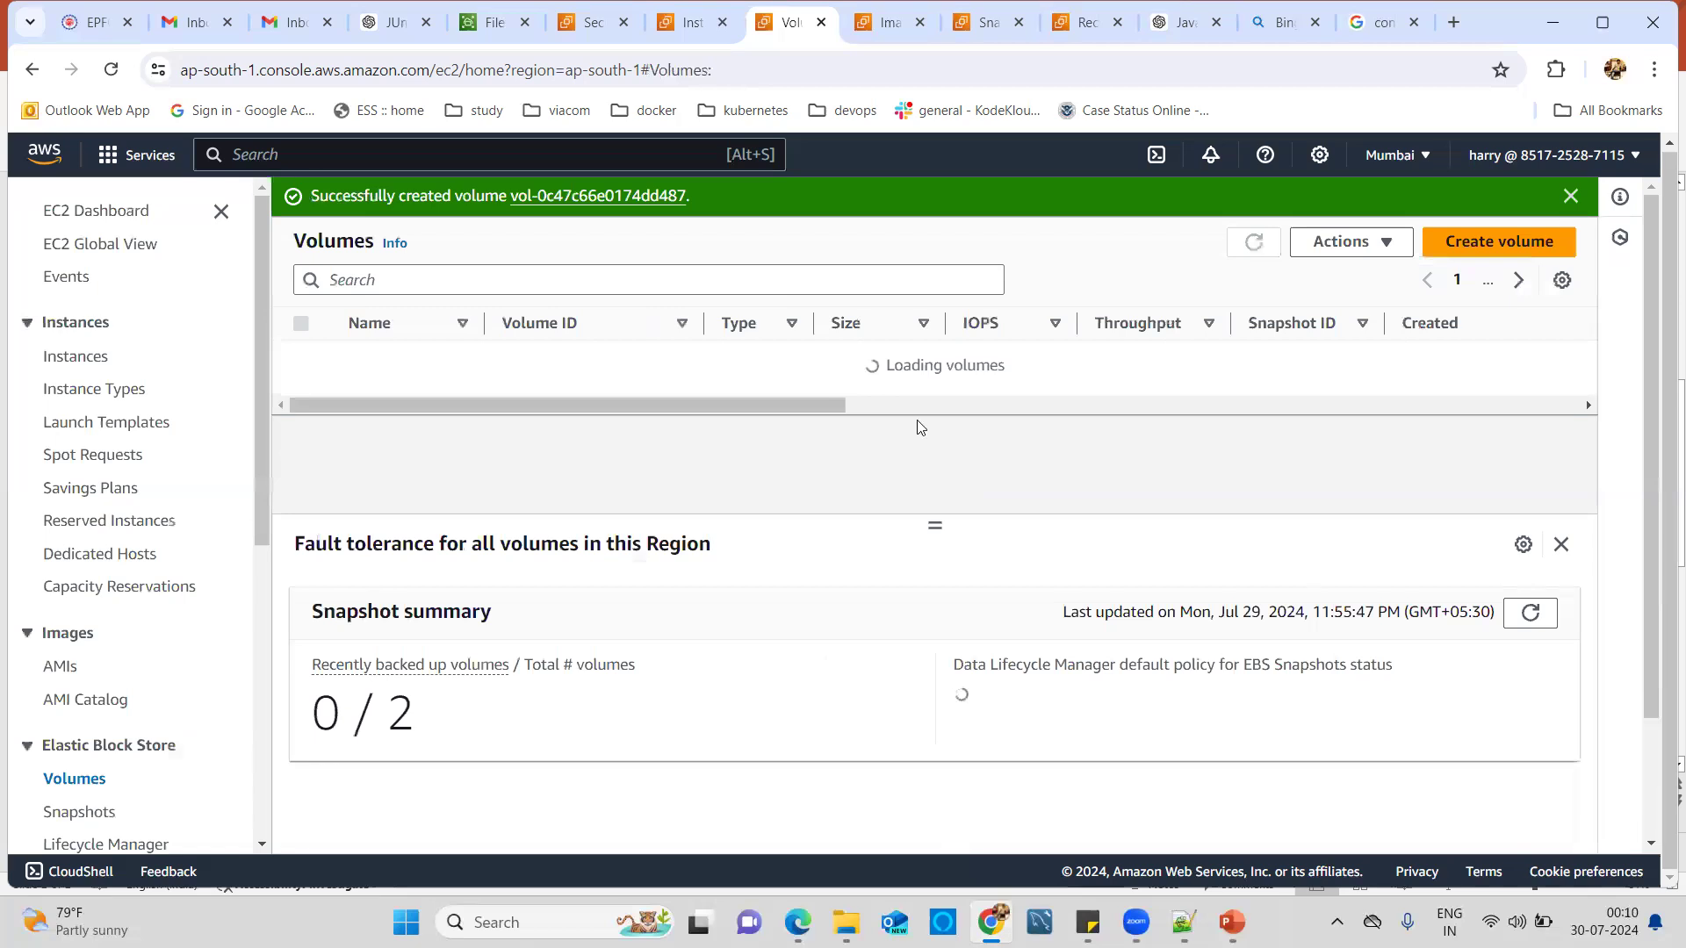
# Scroll the Volumes table to confirm the new 2 GiB volume is Available in ap-south-1b.
pyautogui.moveTo(778, 488); pyautogui.dragTo(1014, 495)
pyautogui.moveTo(1176, 397); pyautogui.dragTo(1078, 392)
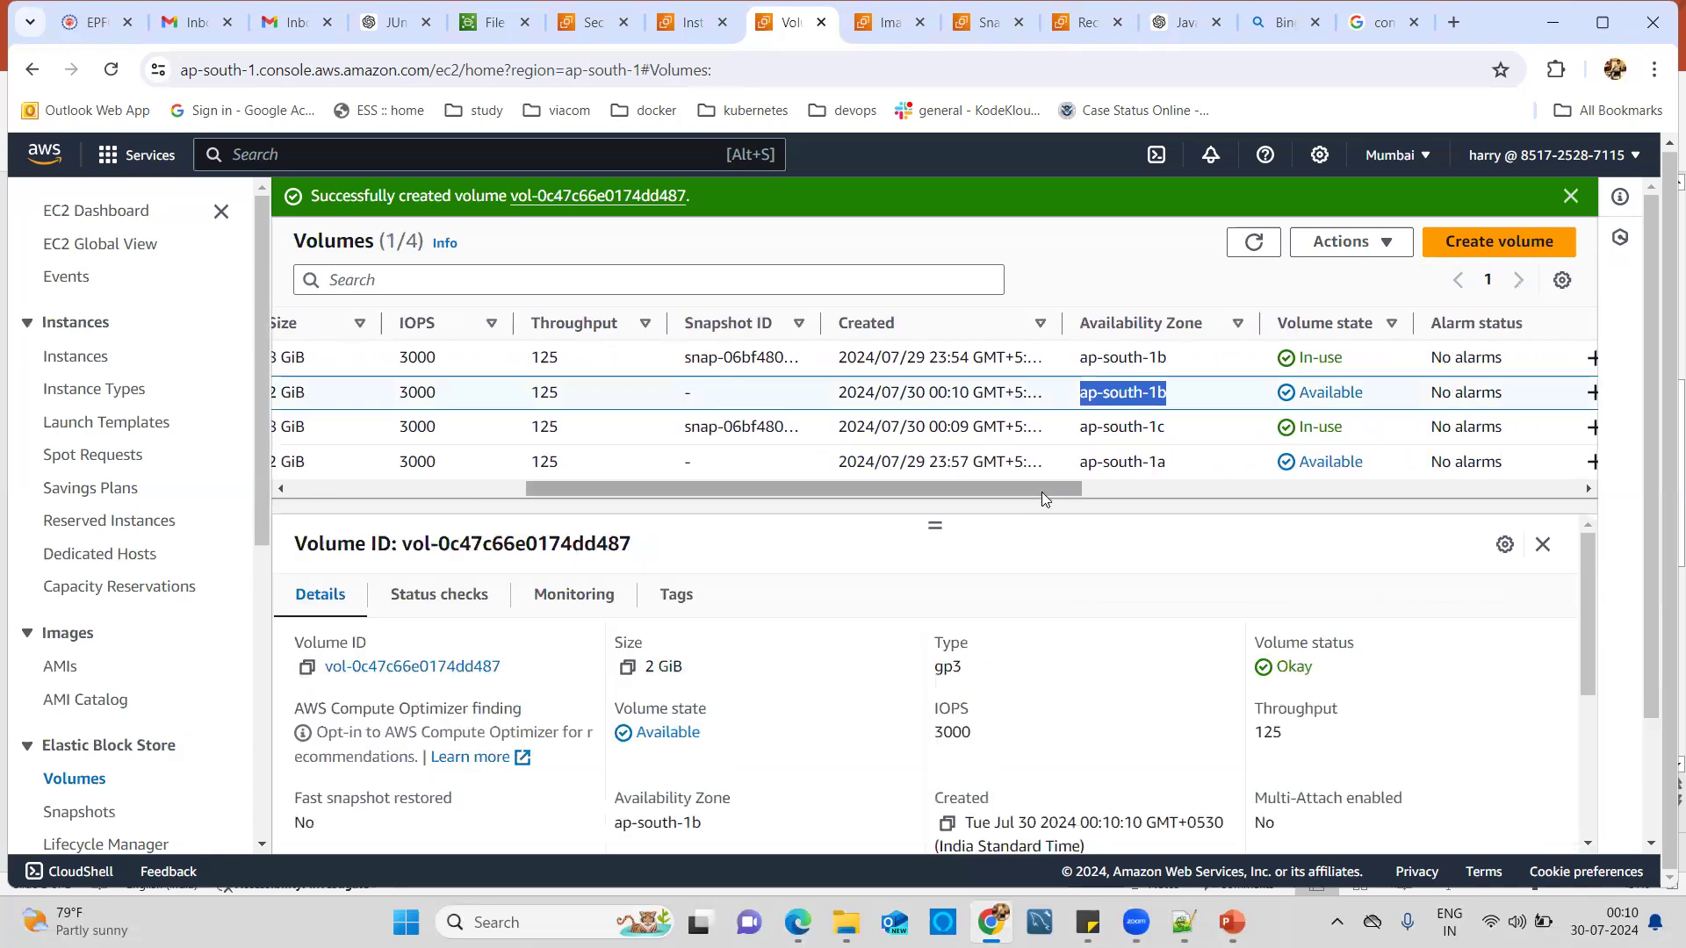
pyautogui.moveTo(1039, 493); pyautogui.dragTo(814, 505)
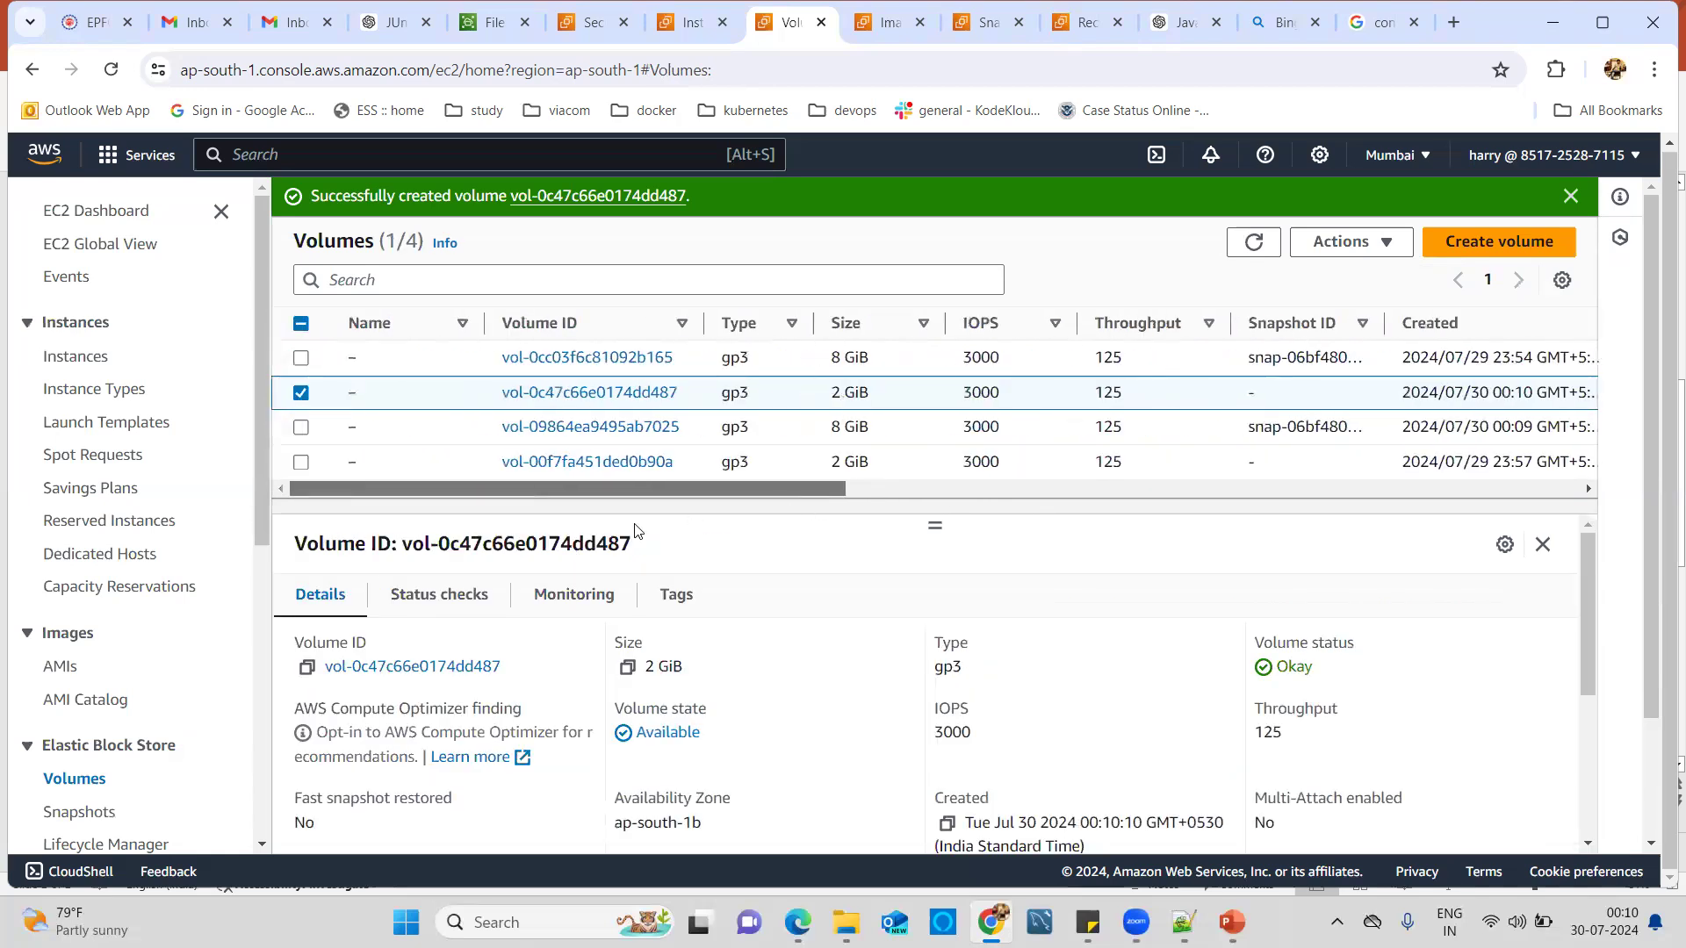
# Review which instances vol-0c47c66e0174dd487 could attach to, then go to the volume's details page.
pyautogui.click(1379, 258)
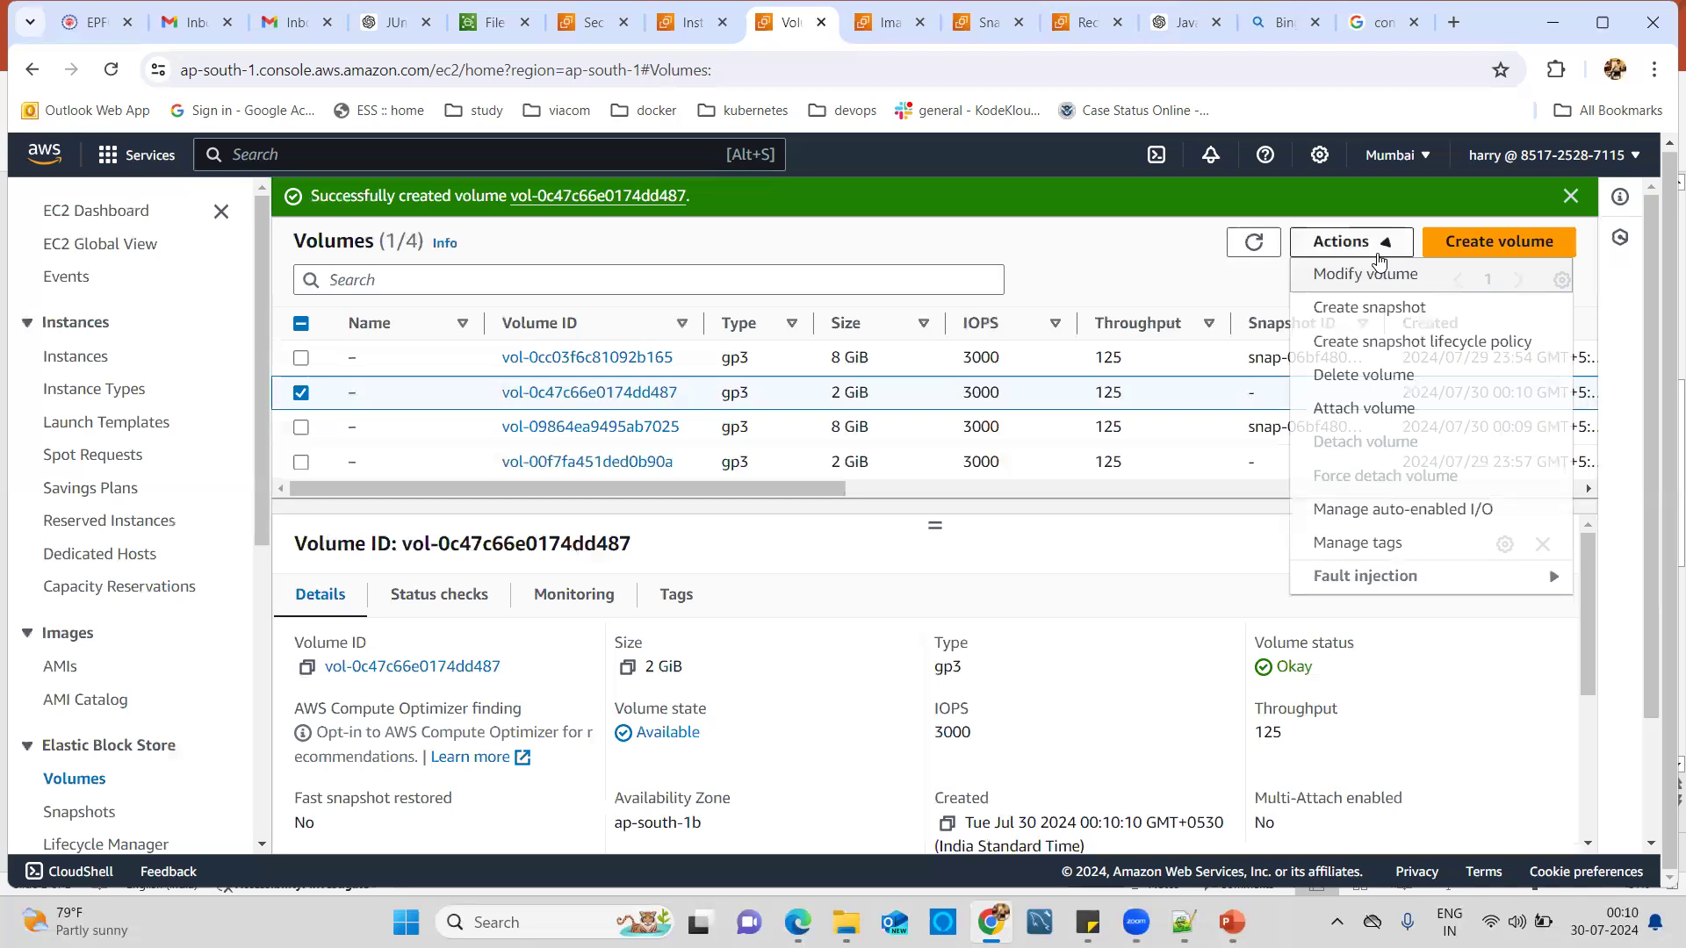
pyautogui.click(1339, 411)
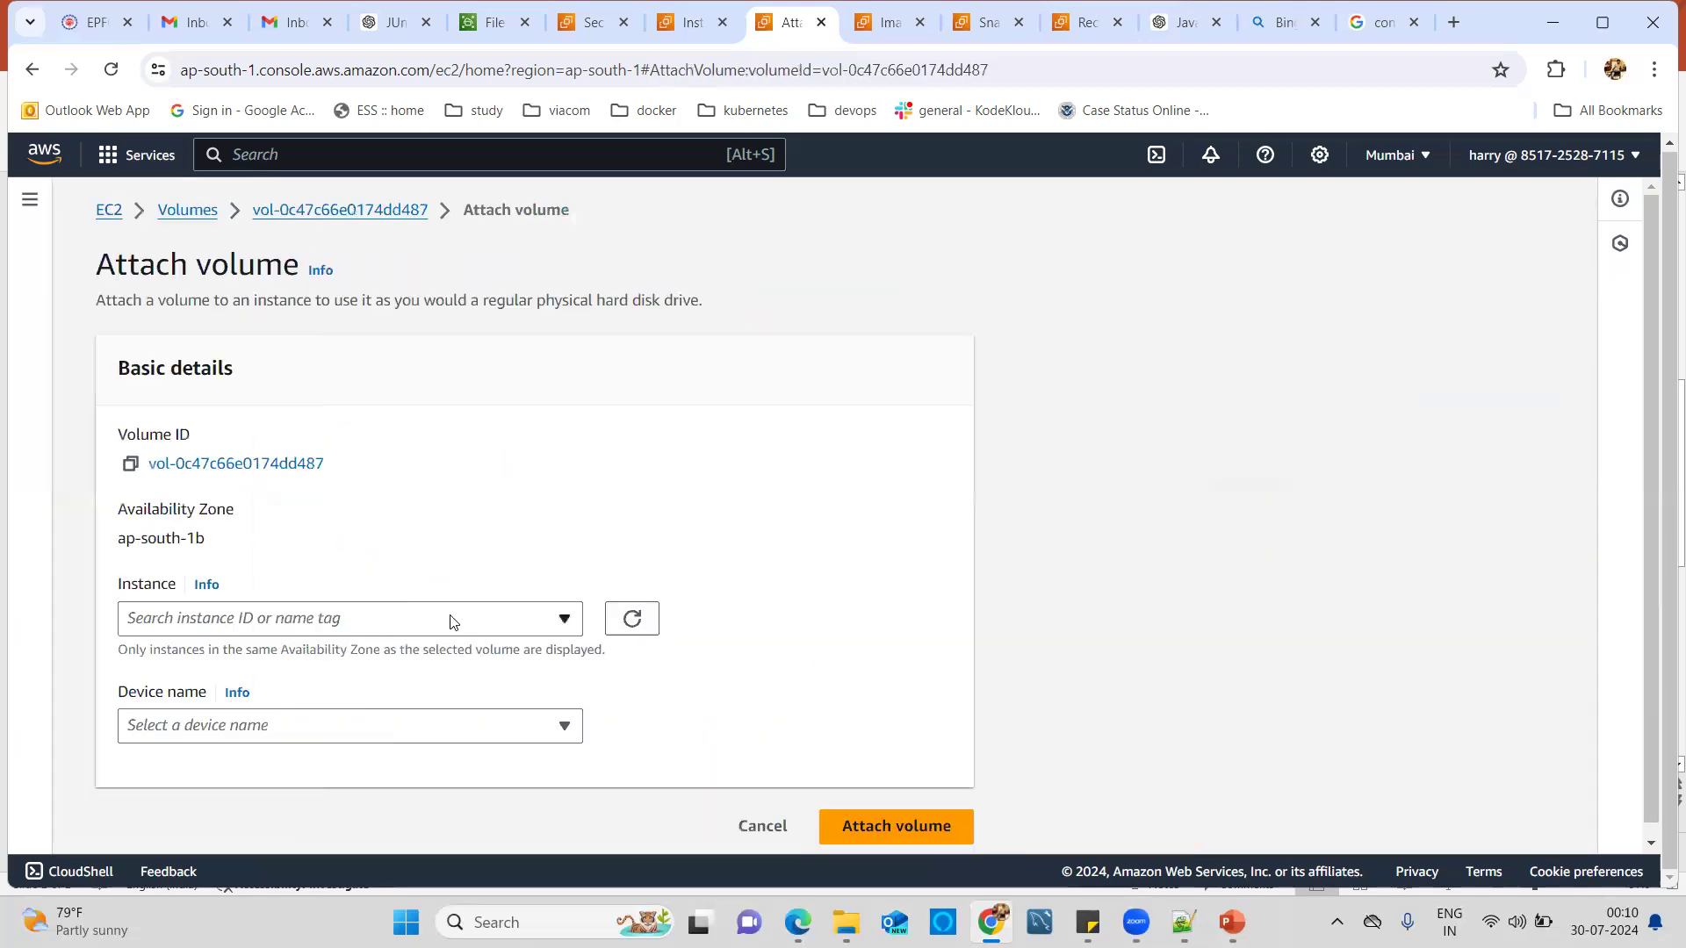
pyautogui.click(318, 617)
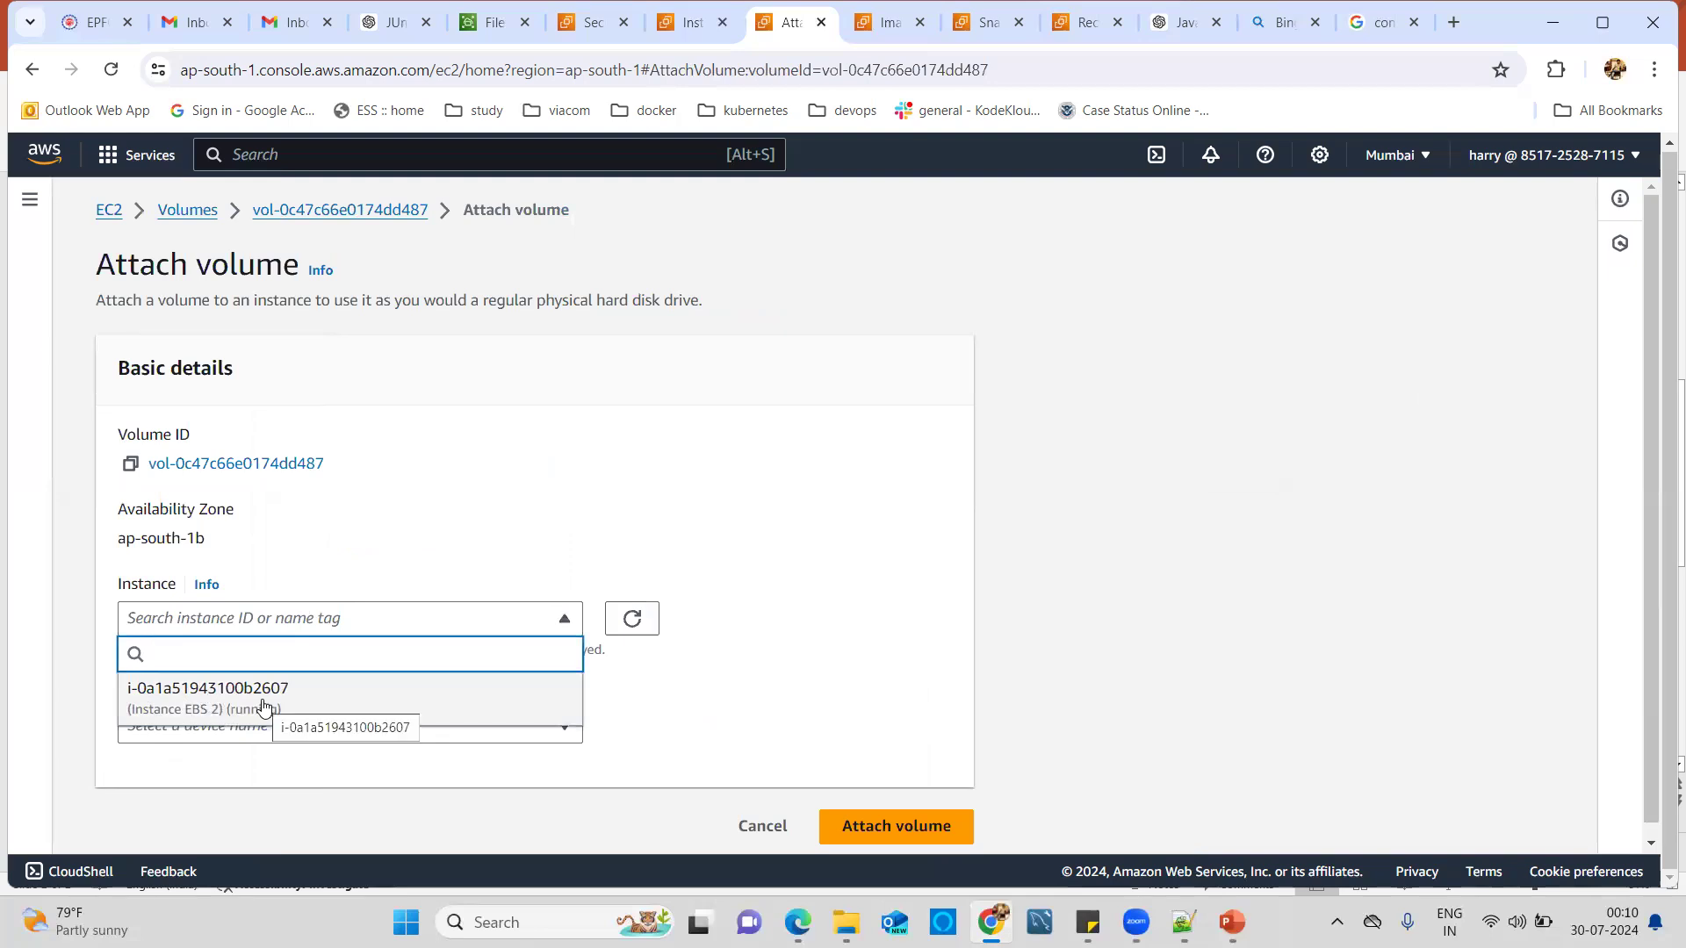
pyautogui.click(639, 488)
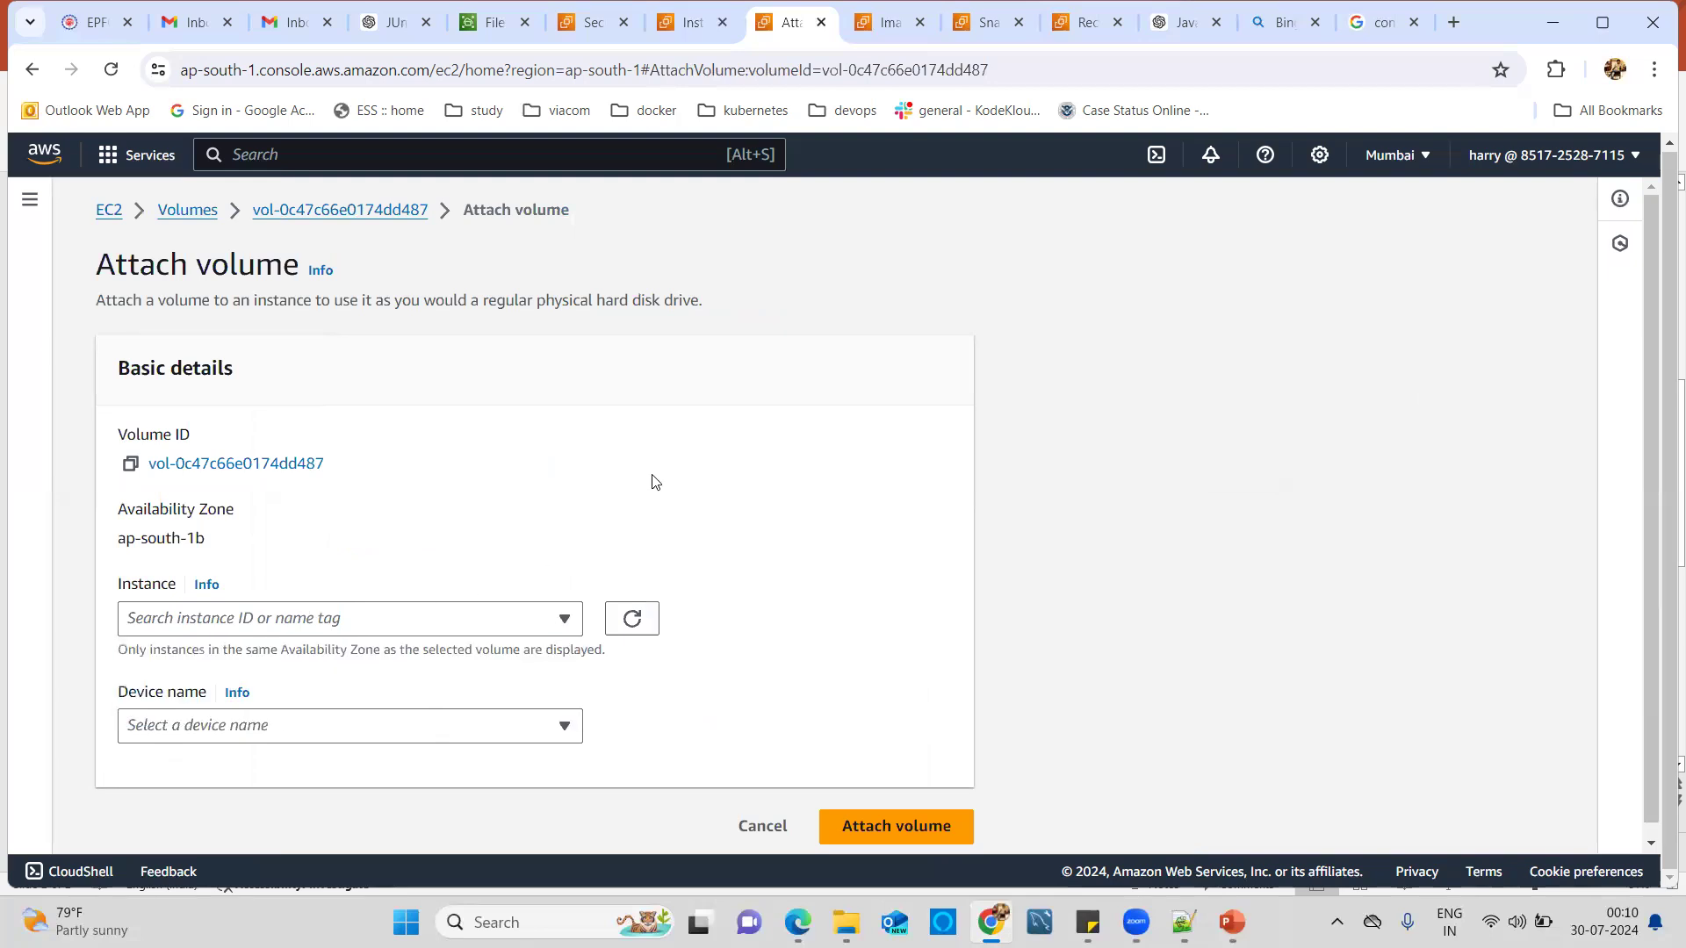
pyautogui.click(678, 23)
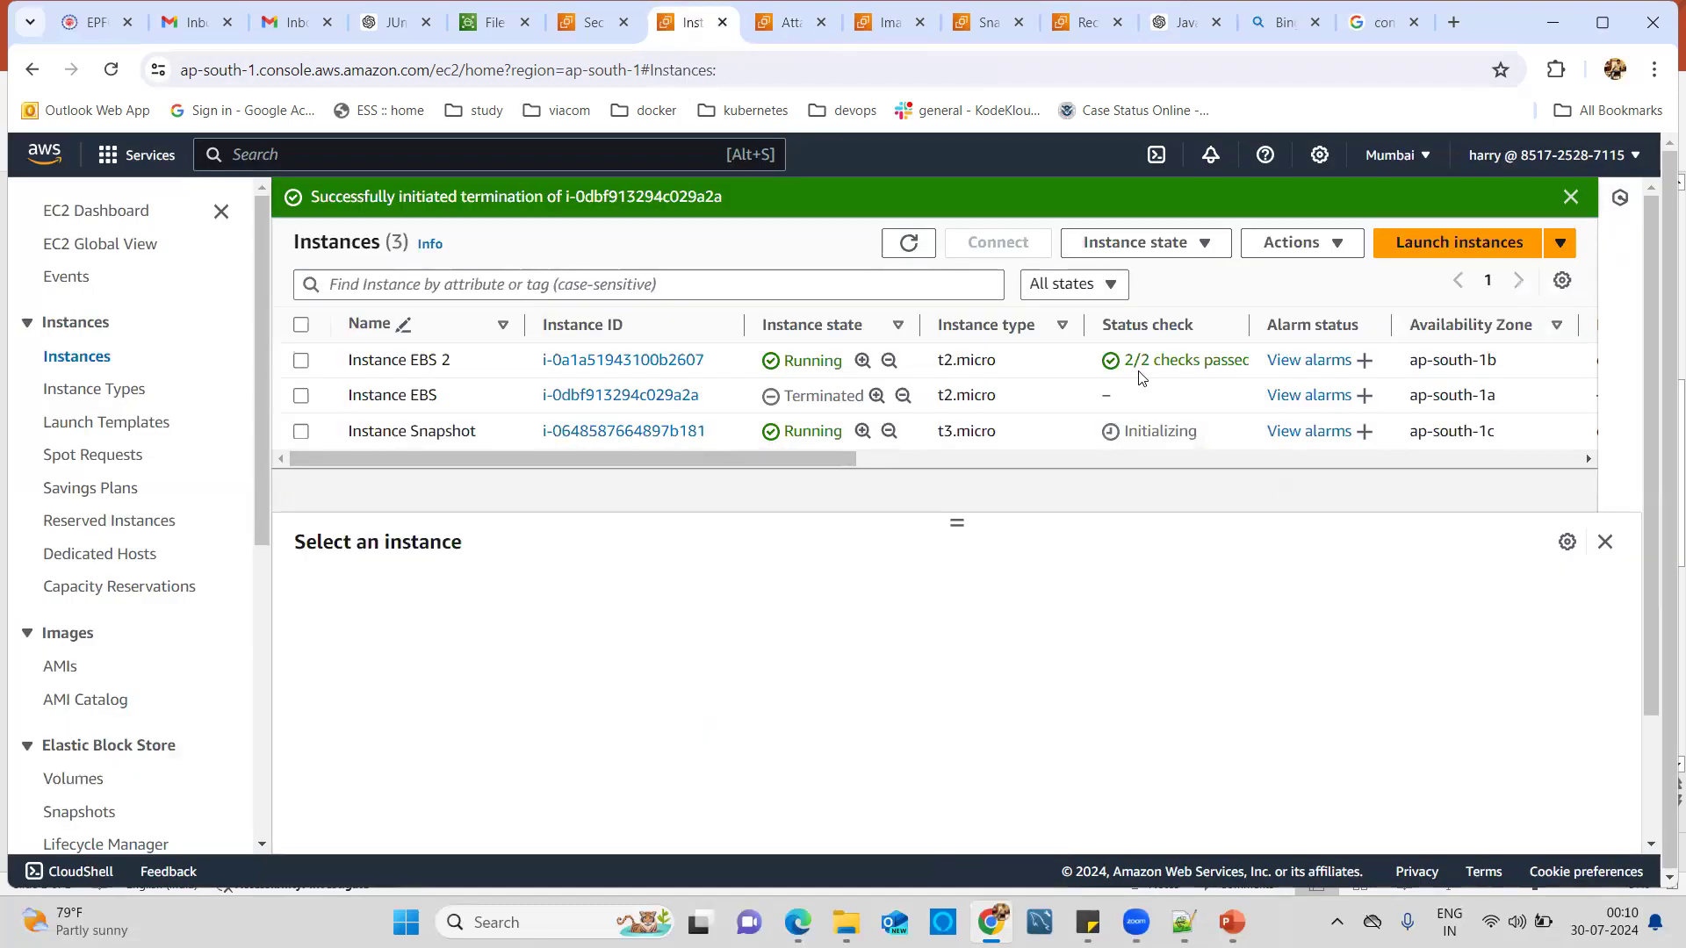
pyautogui.click(788, 24)
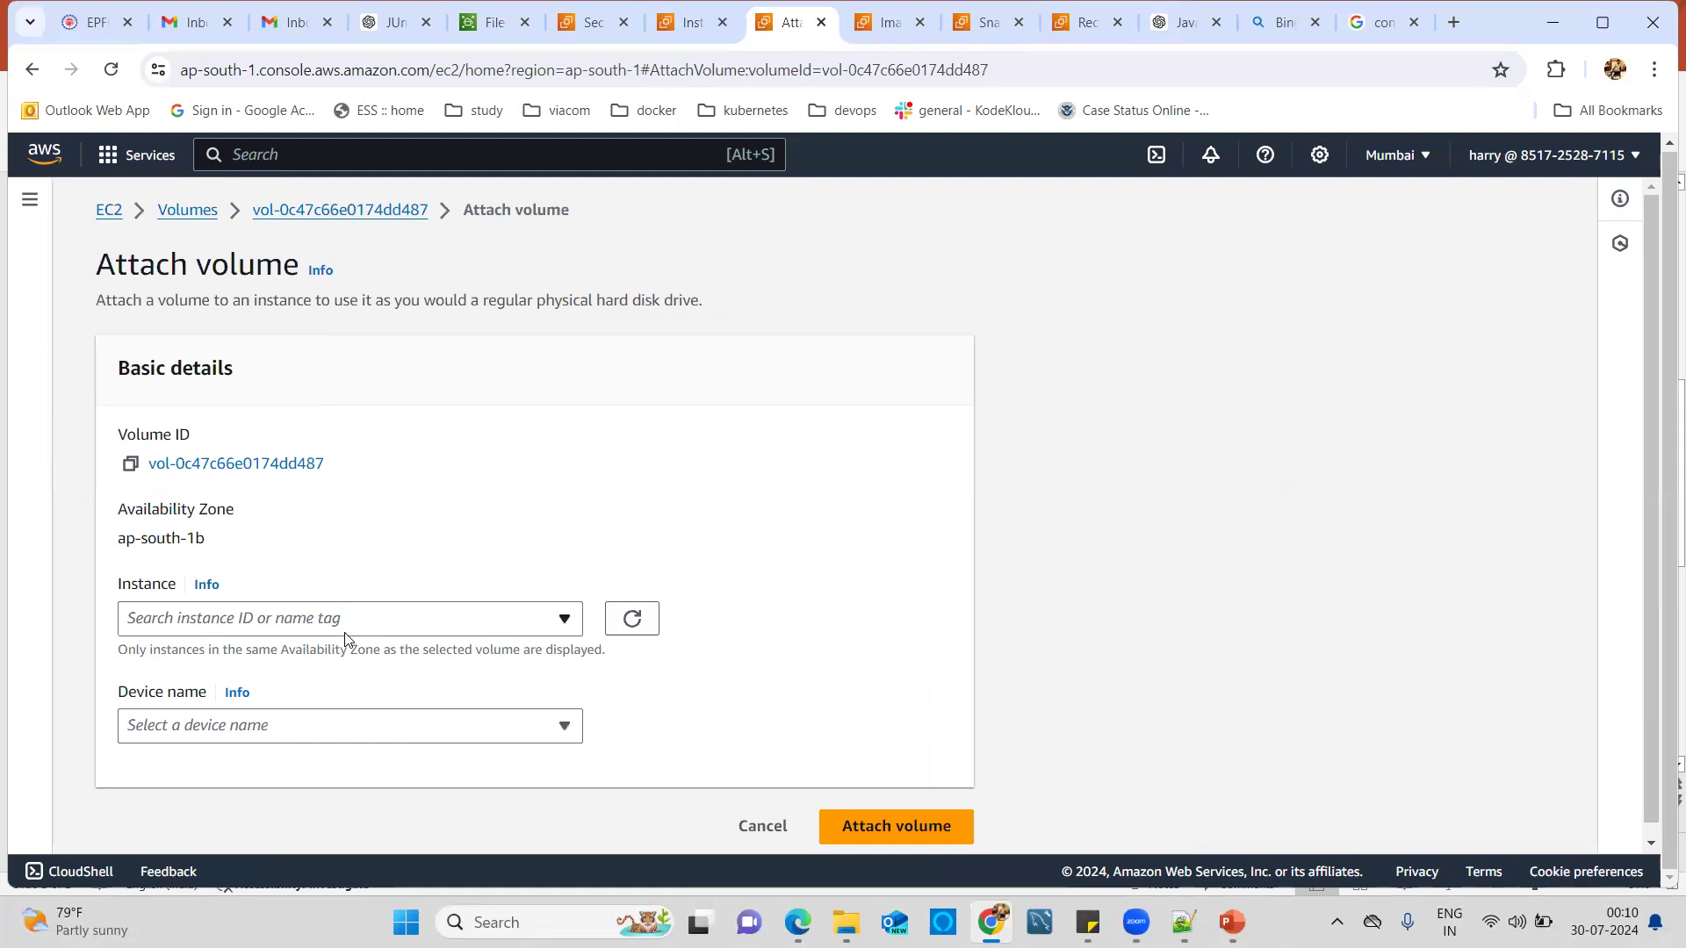
pyautogui.click(335, 216)
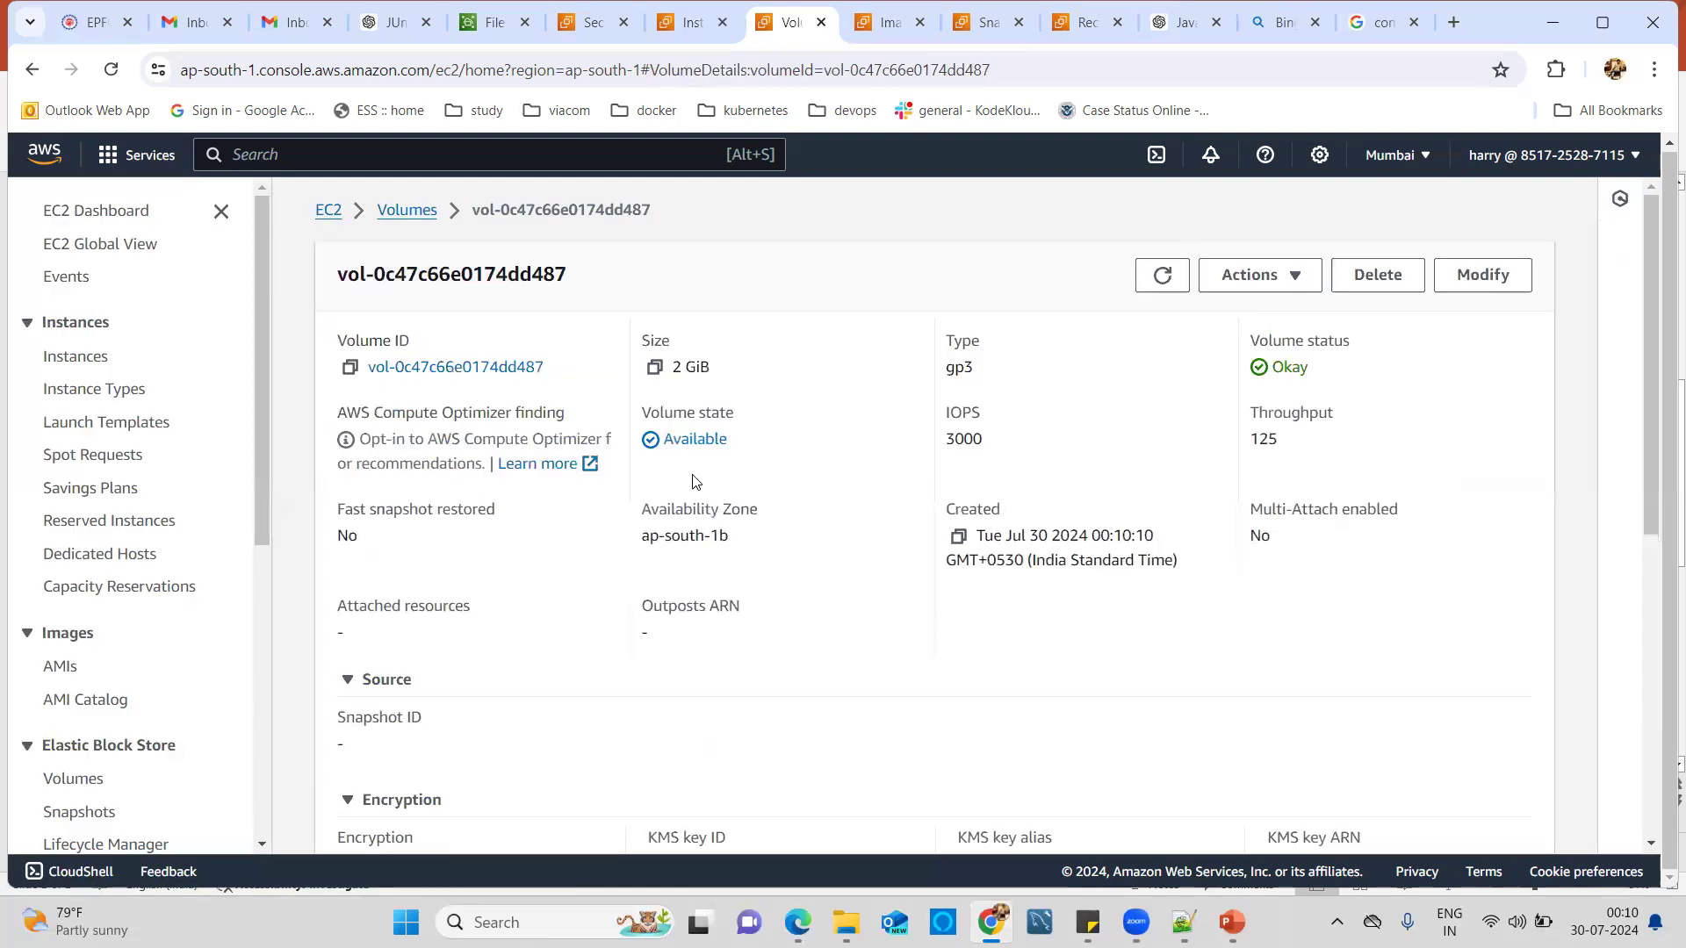
# Back in the Volumes list, select vol-0c47c66e0174dd487 and bring up its Actions menu.
pyautogui.click(407, 210)
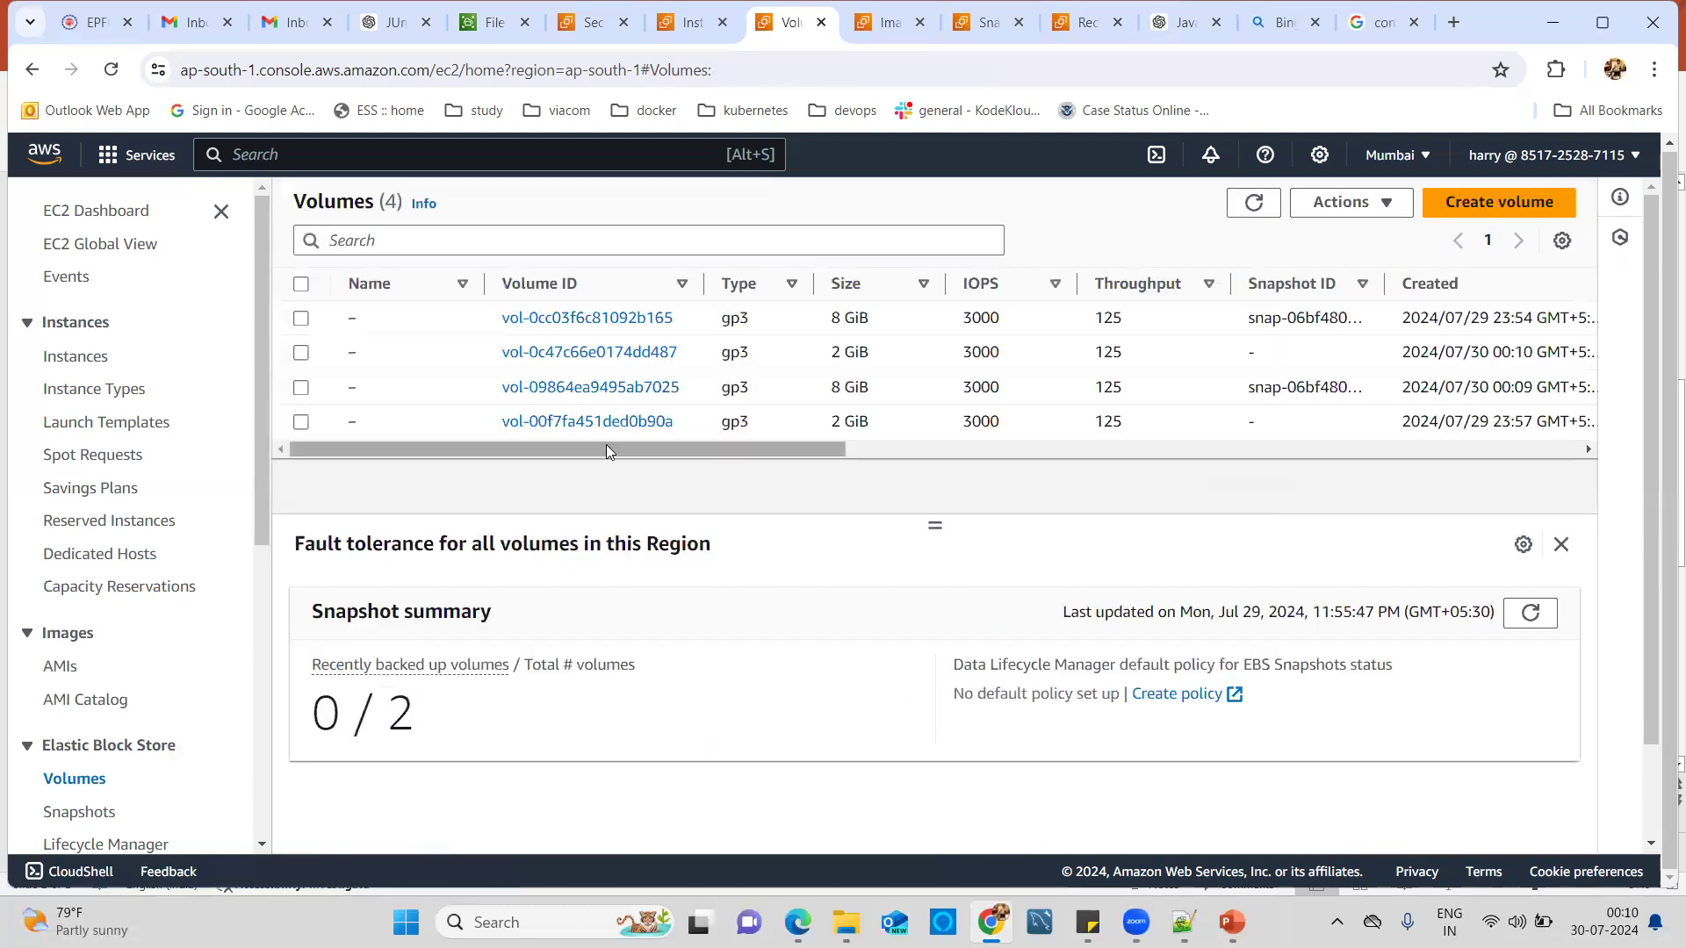
pyautogui.moveTo(639, 449); pyautogui.dragTo(369, 406)
pyautogui.click(302, 353)
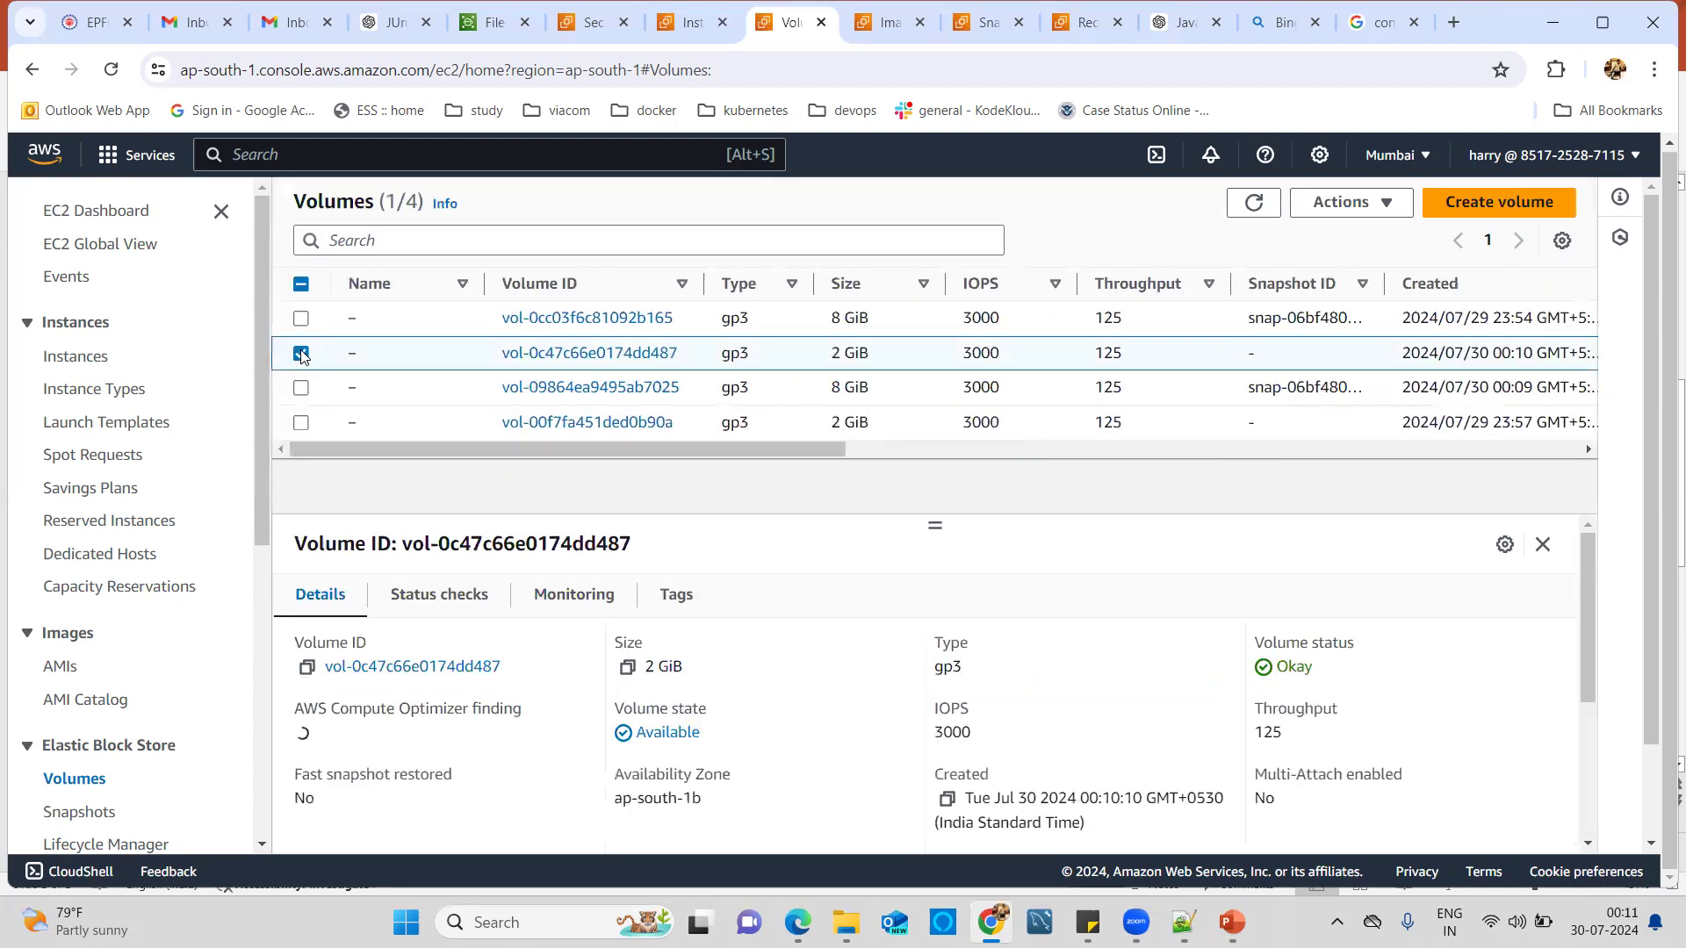
pyautogui.click(1392, 209)
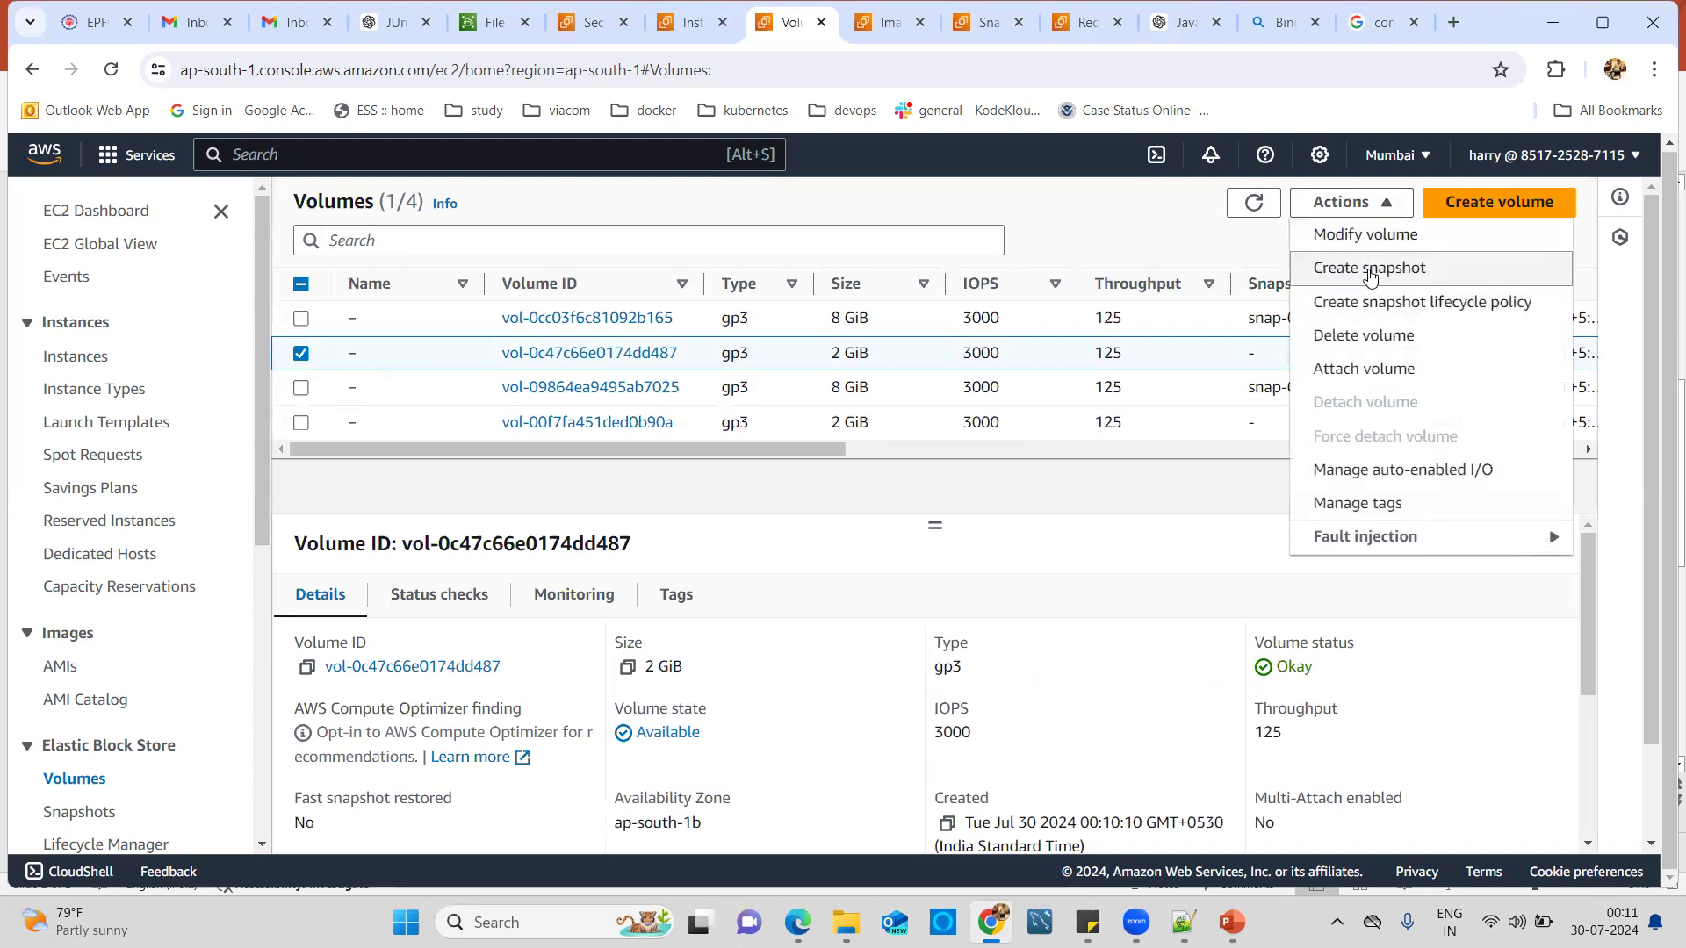
# Create a snapshot of the 2 GiB volume with the description 'my-snapshot'.
pyautogui.click(1370, 269)
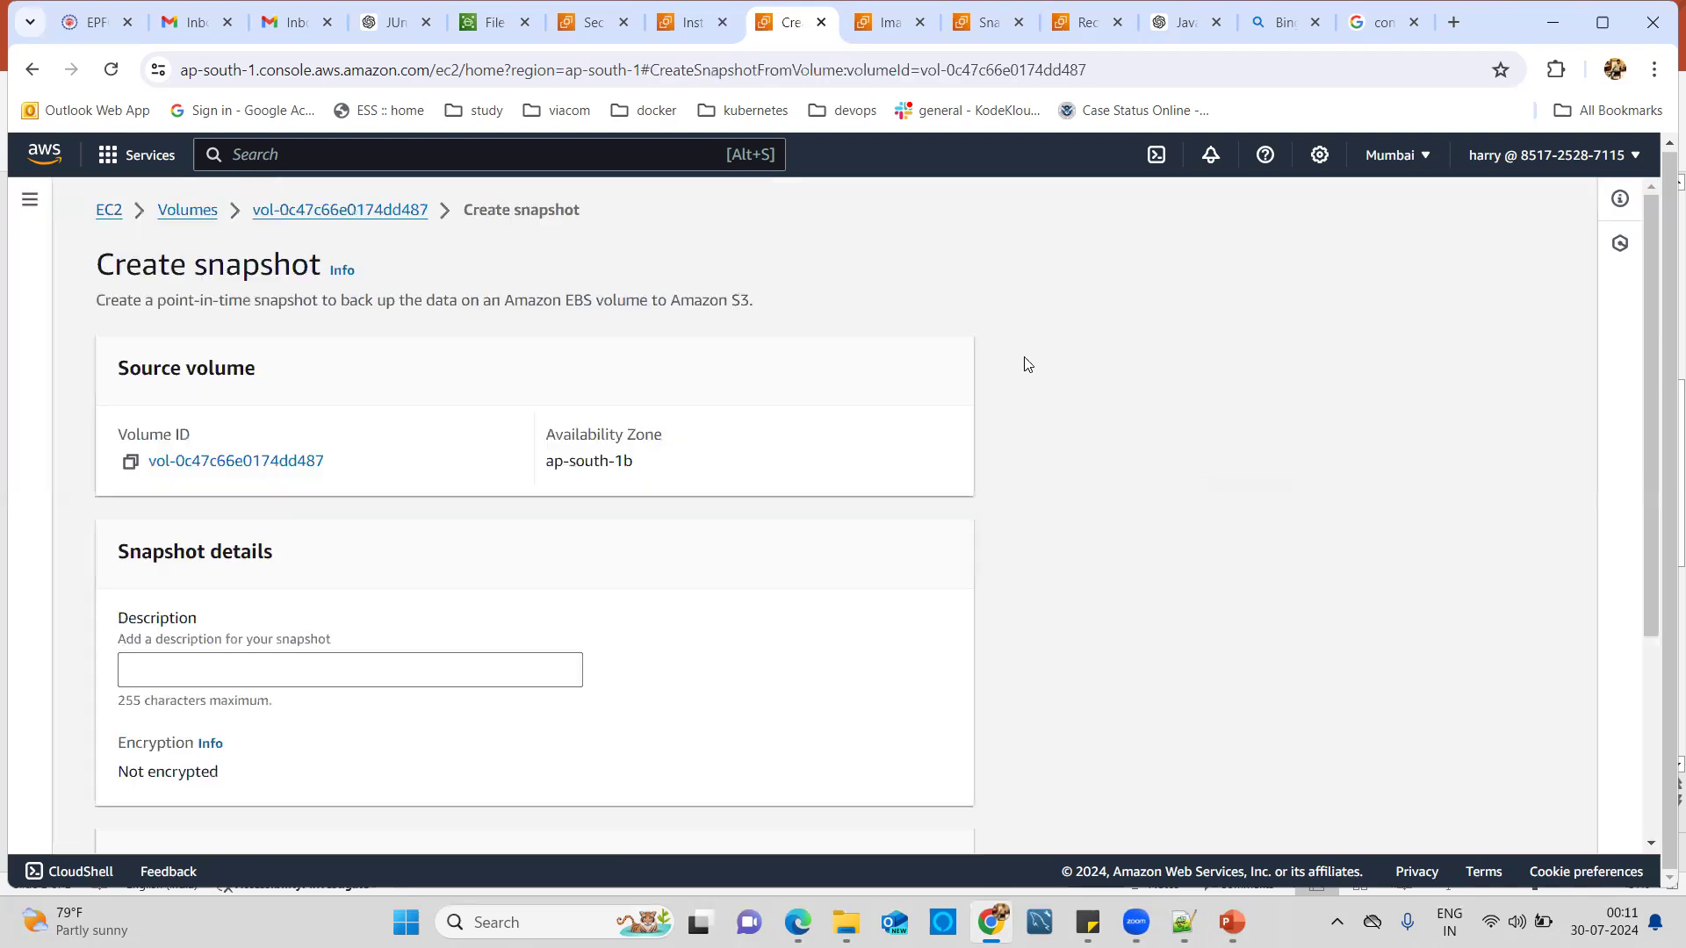
pyautogui.scroll(-1, 328, 644)
pyautogui.click(279, 558)
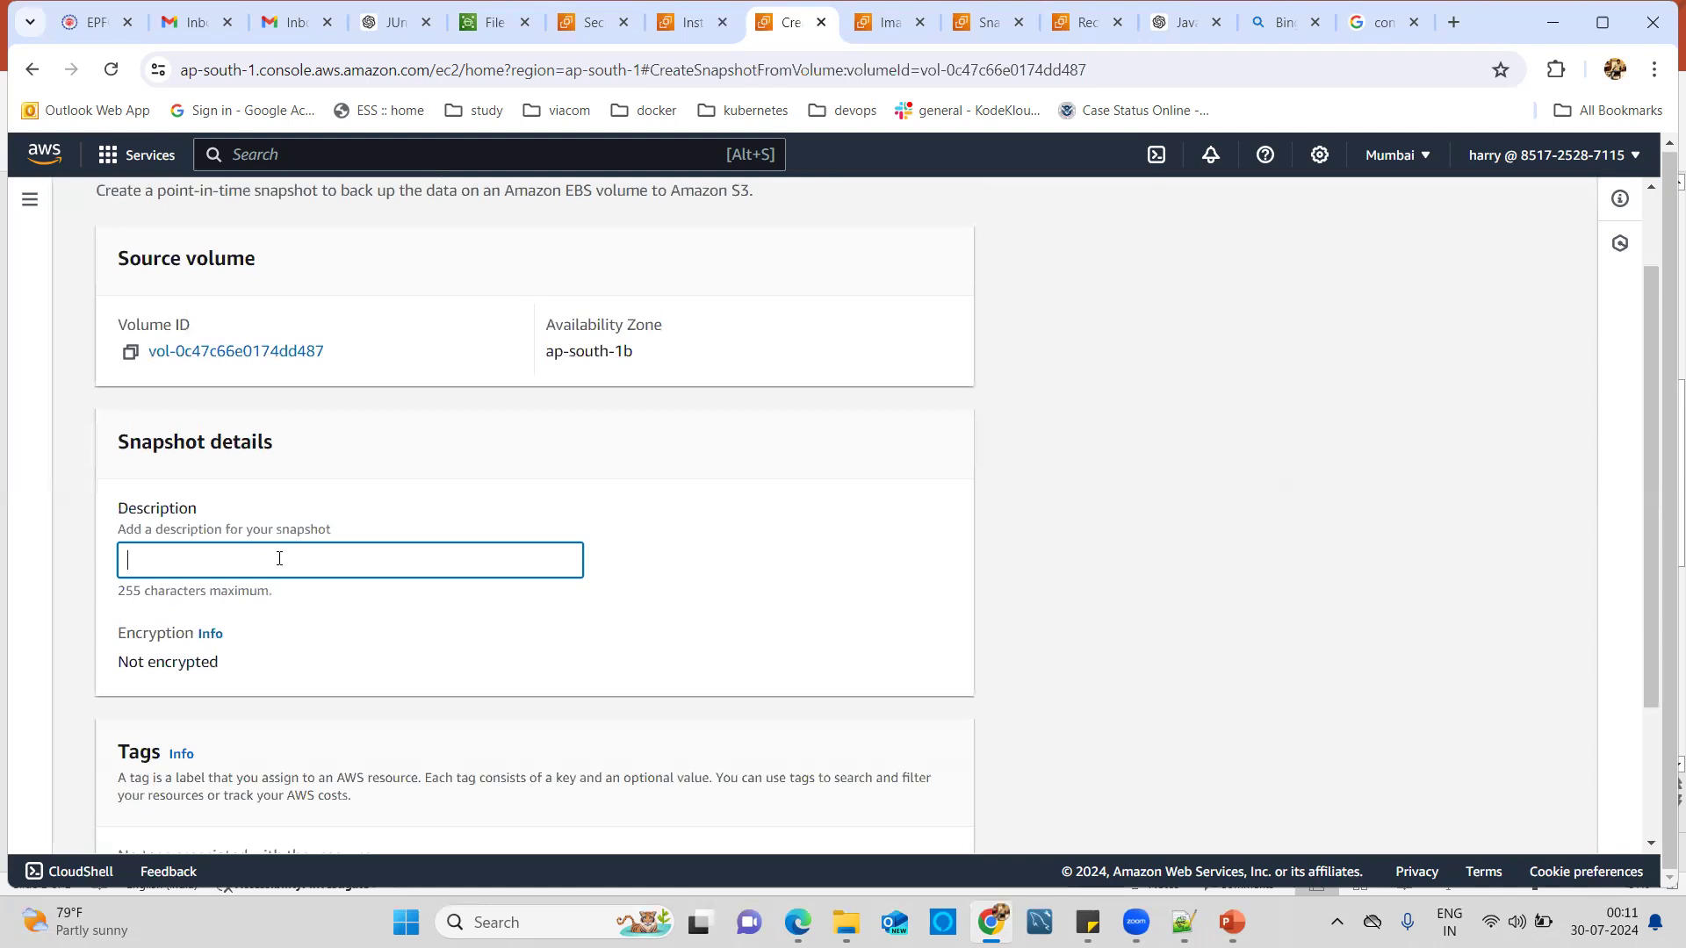
pyautogui.write('my-snapshot')
pyautogui.scroll(-2, 279, 558)
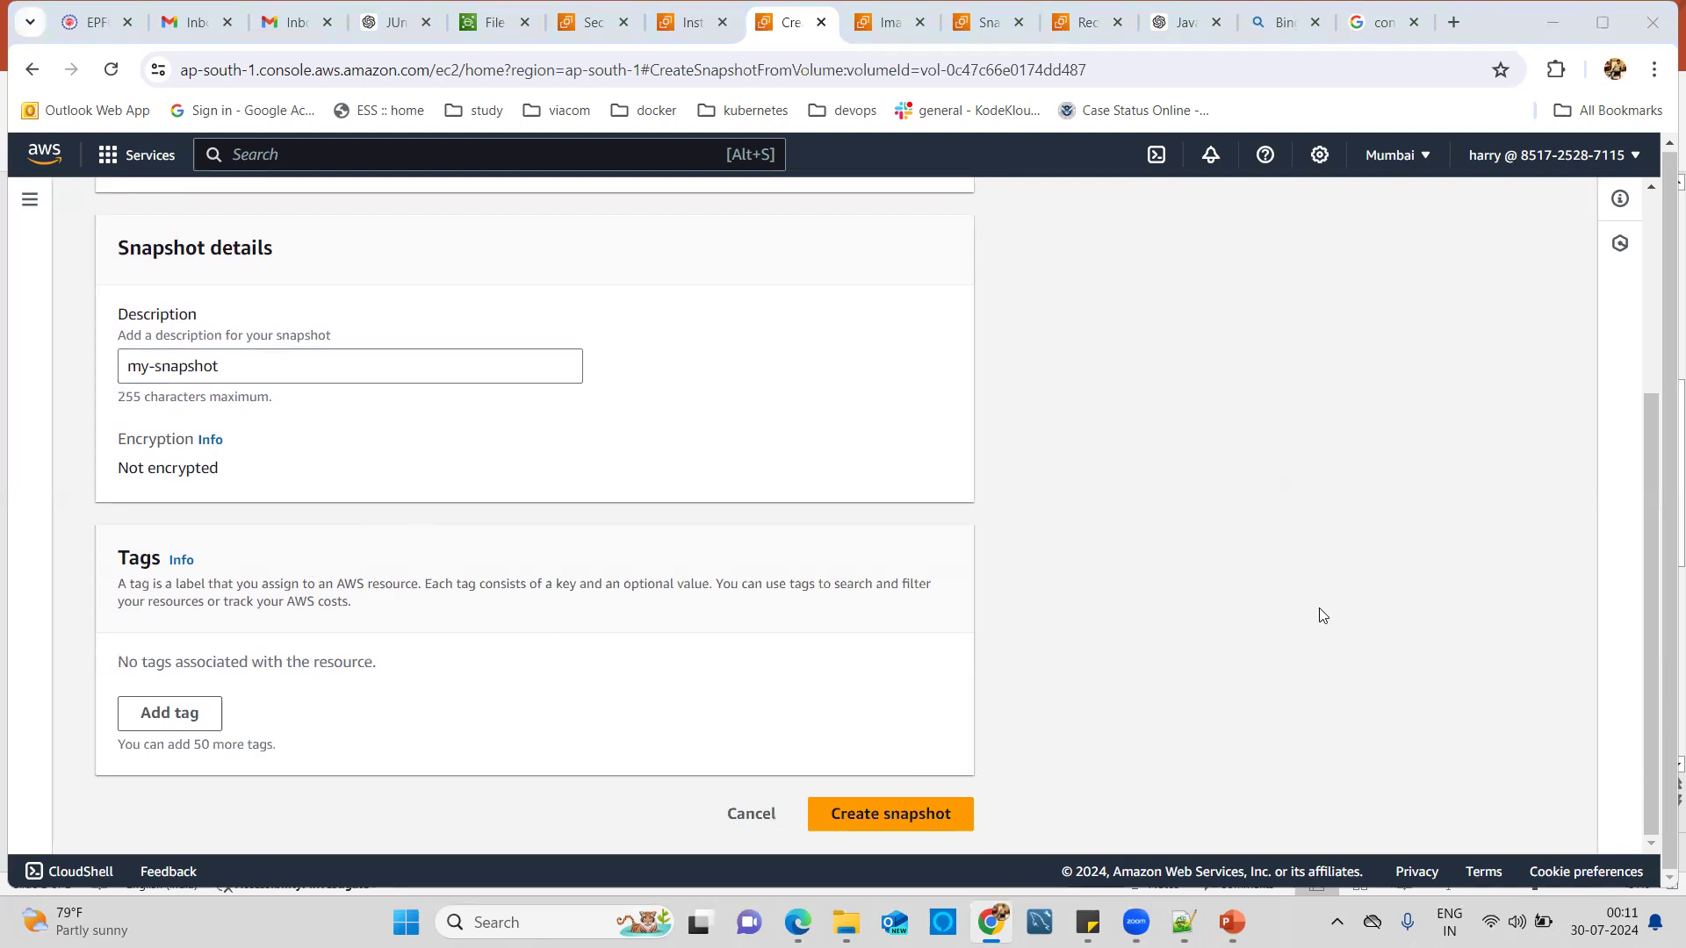
pyautogui.click(896, 814)
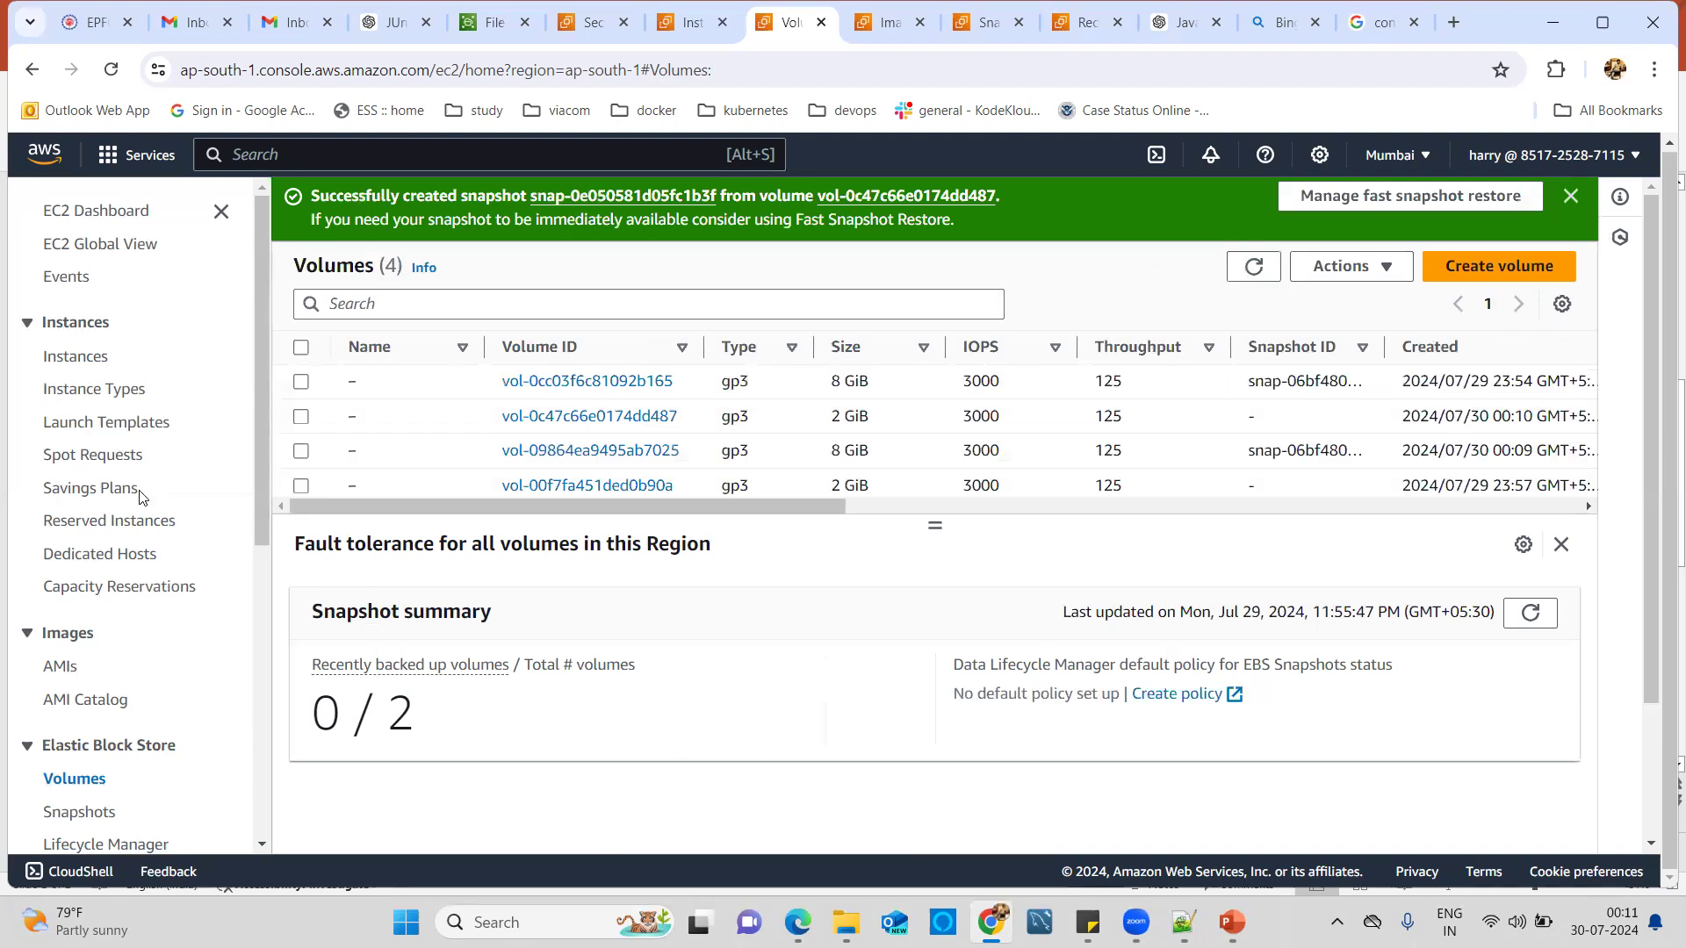
# Search the console for 'snapshot' and load the Snapshots page in a new tab, closing the duplicate.
pyautogui.scroll(-3, 127, 606)
pyautogui.scroll(-5, 141, 641)
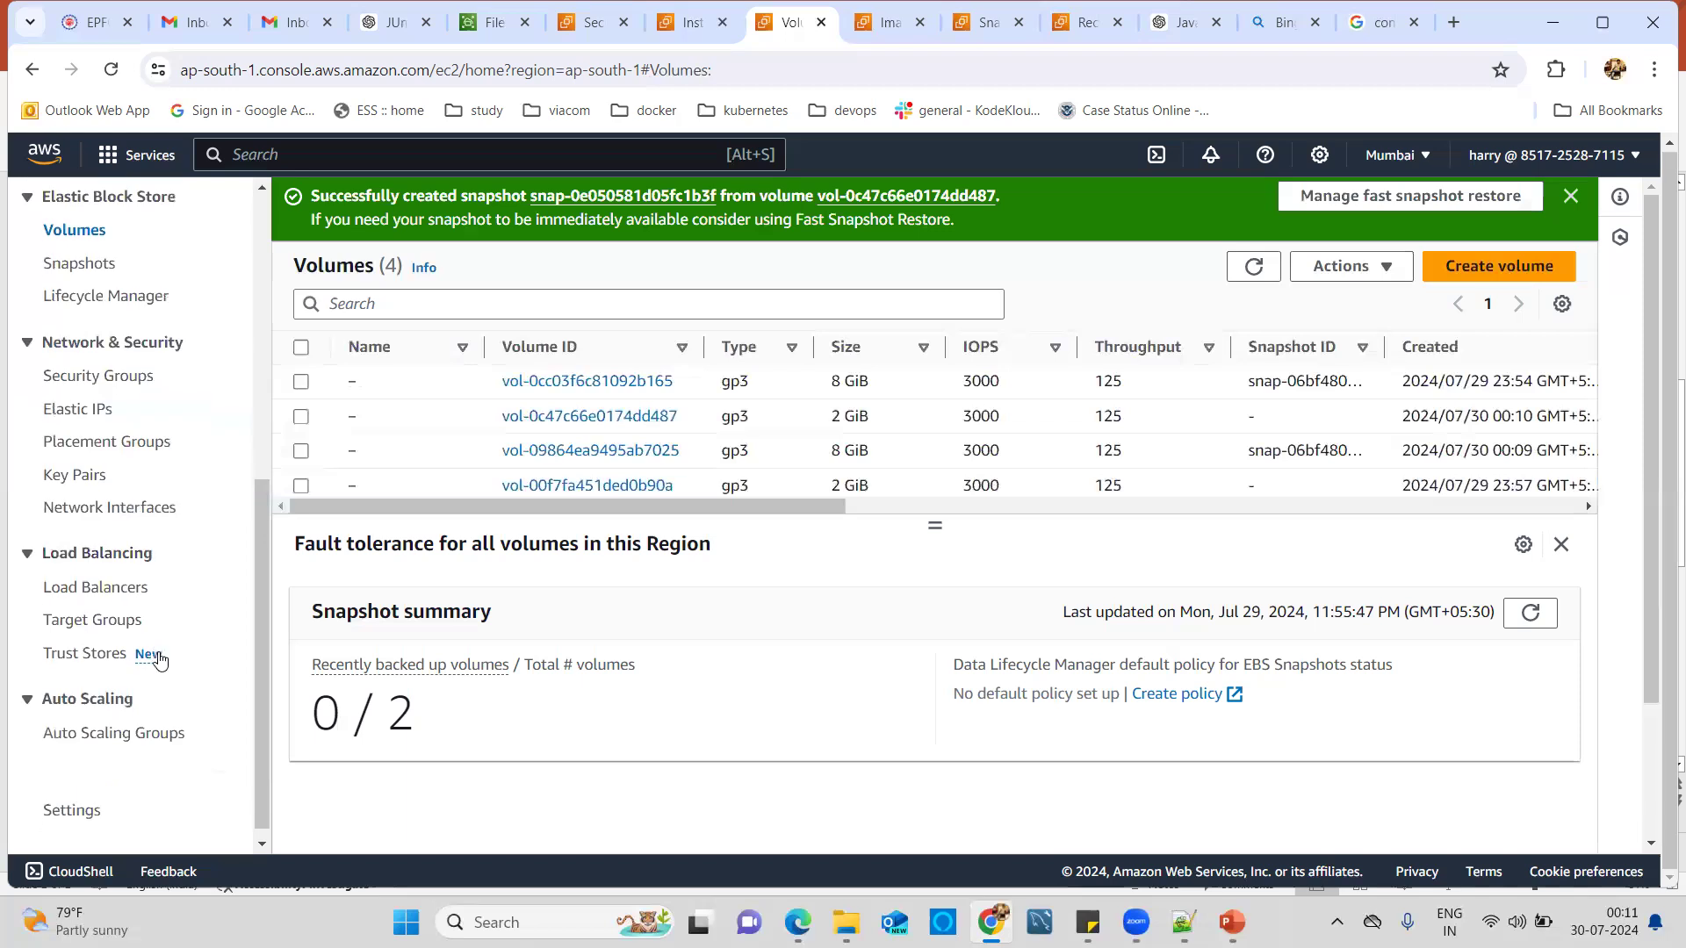
pyautogui.scroll(5, 173, 693)
pyautogui.scroll(3, 175, 693)
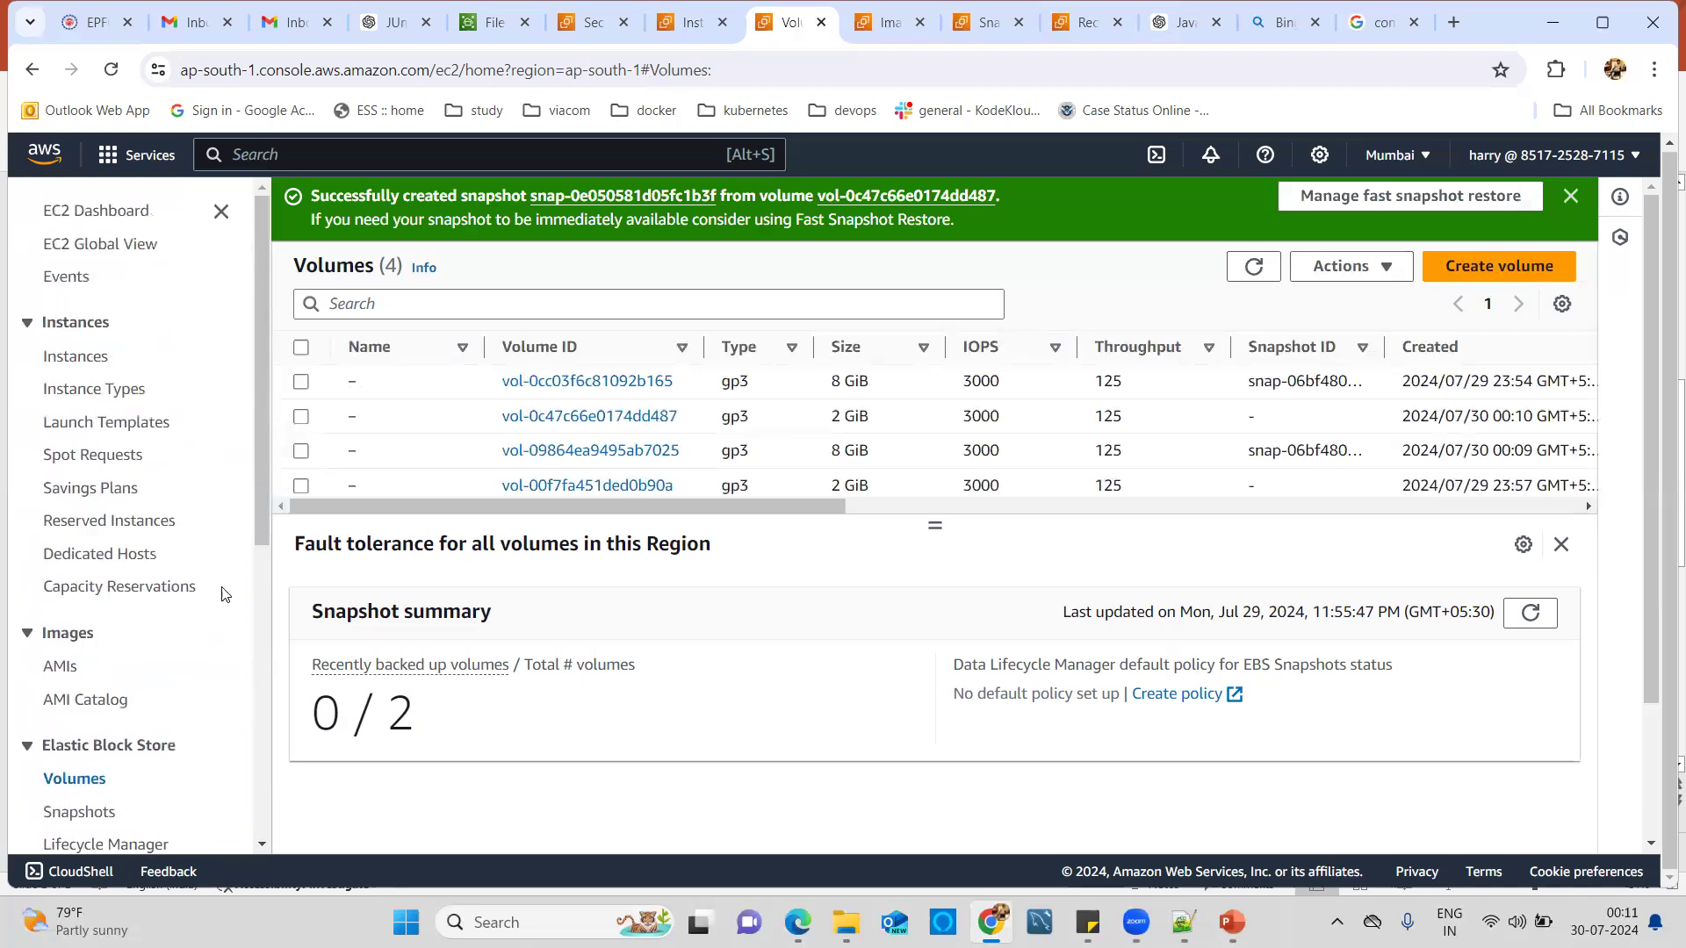
pyautogui.click(511, 150)
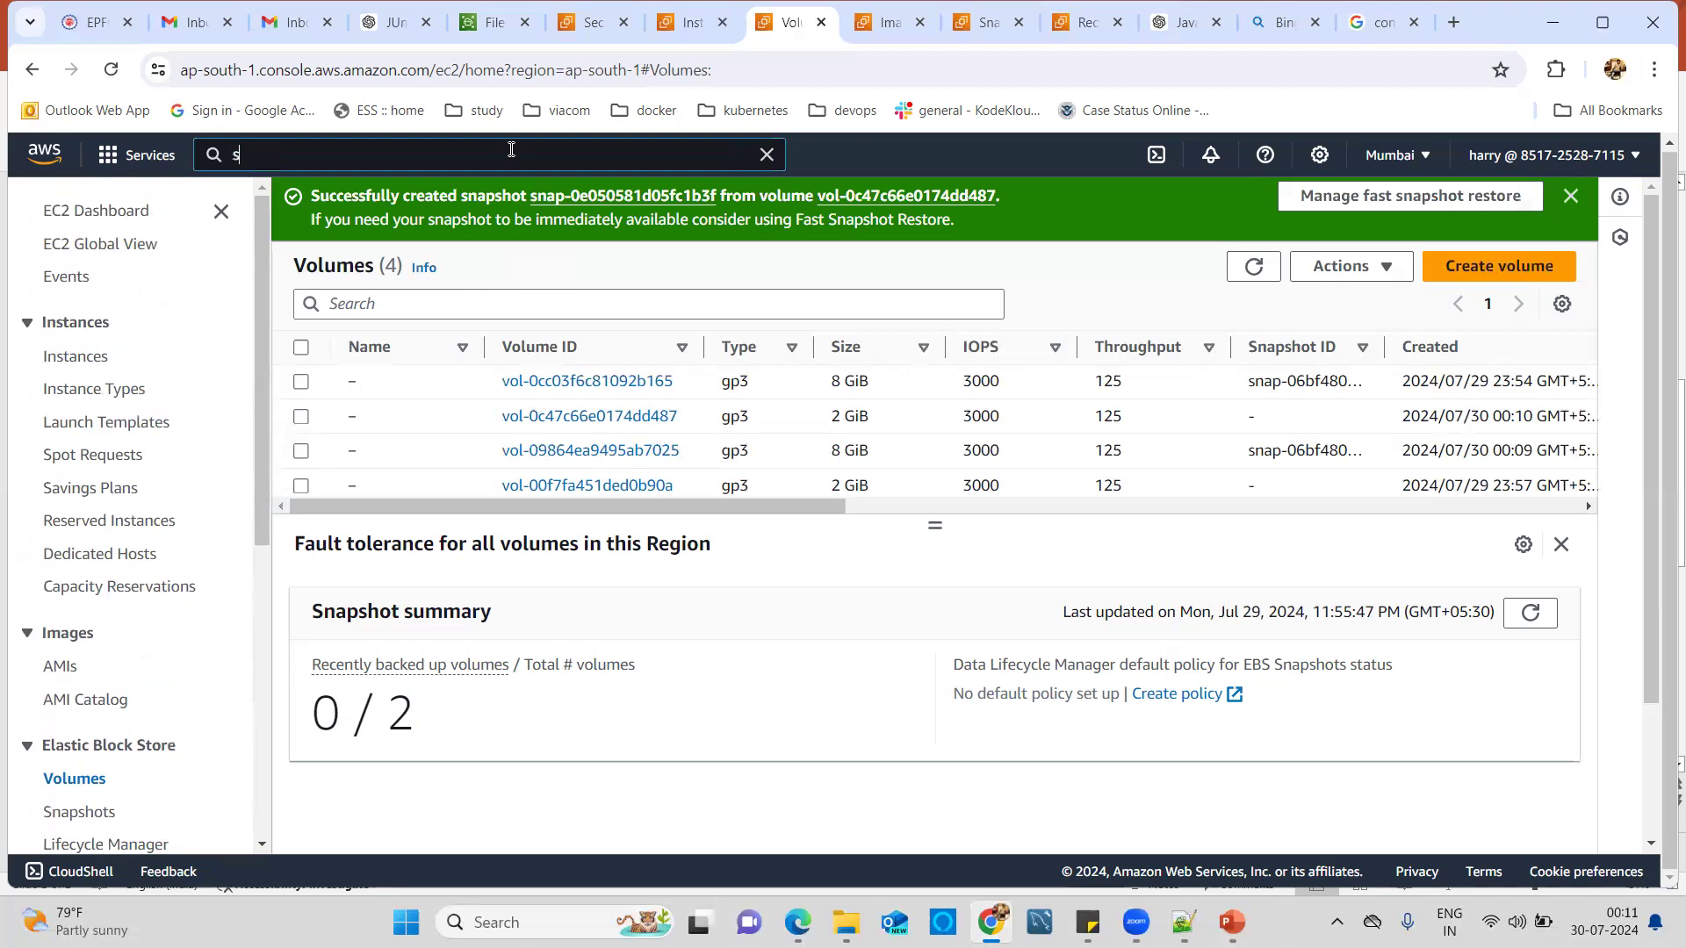
pyautogui.write('snap')
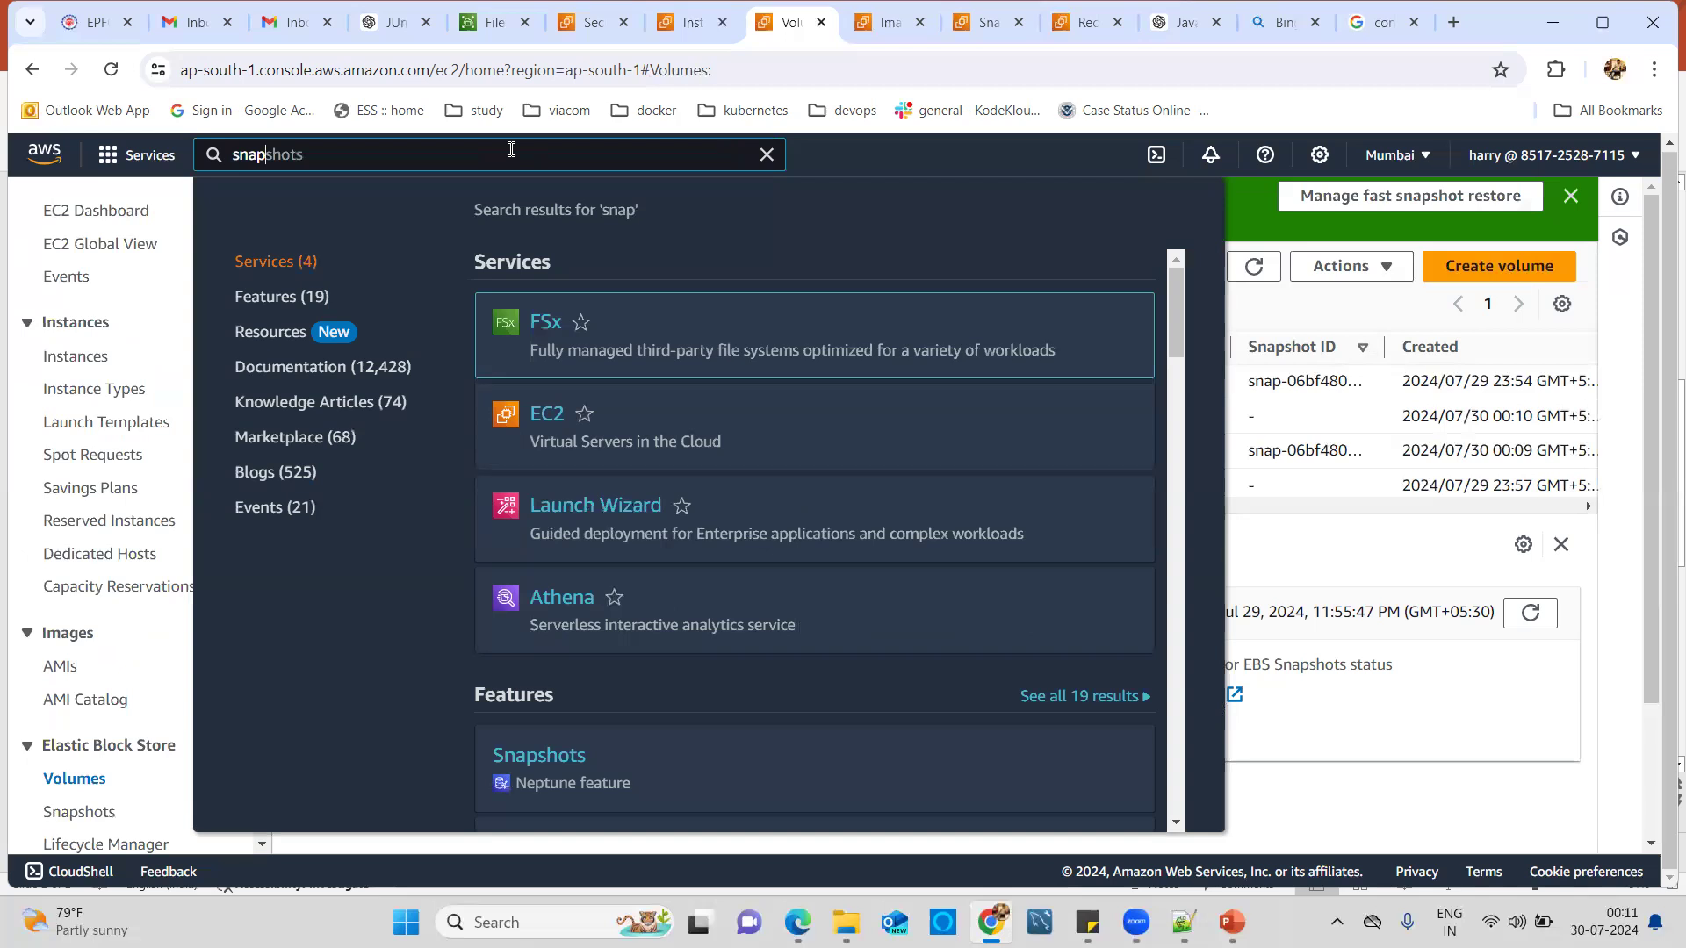
pyautogui.write('shot')
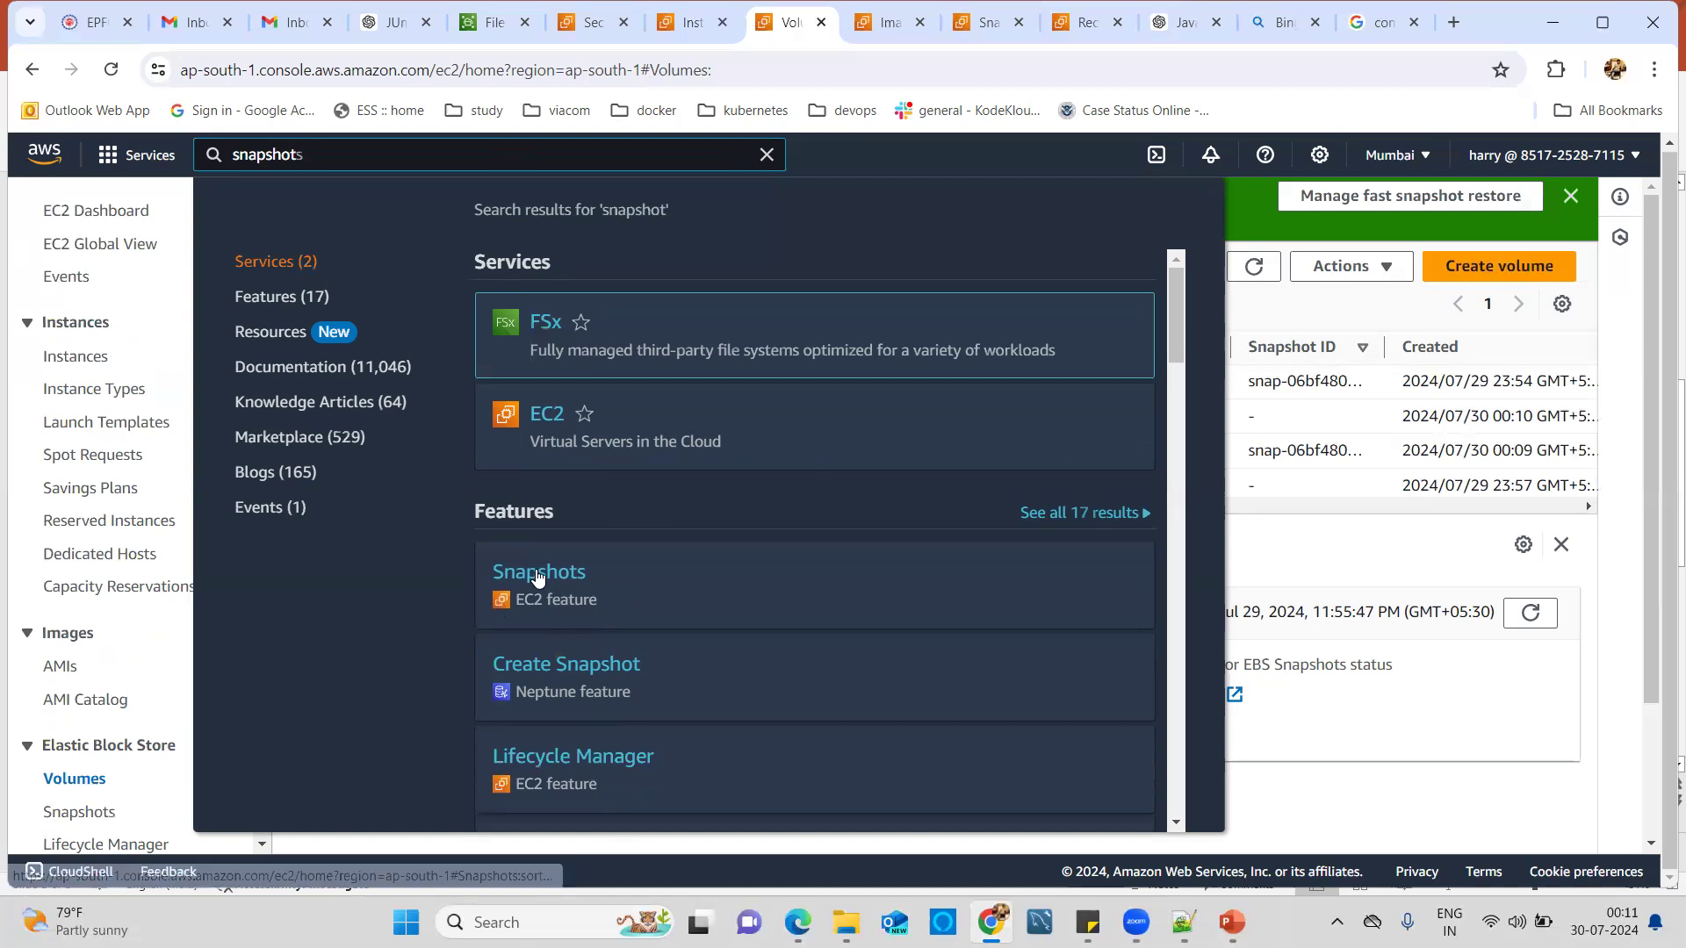
pyautogui.middleClick(538, 577)
pyautogui.middleClick(538, 577)
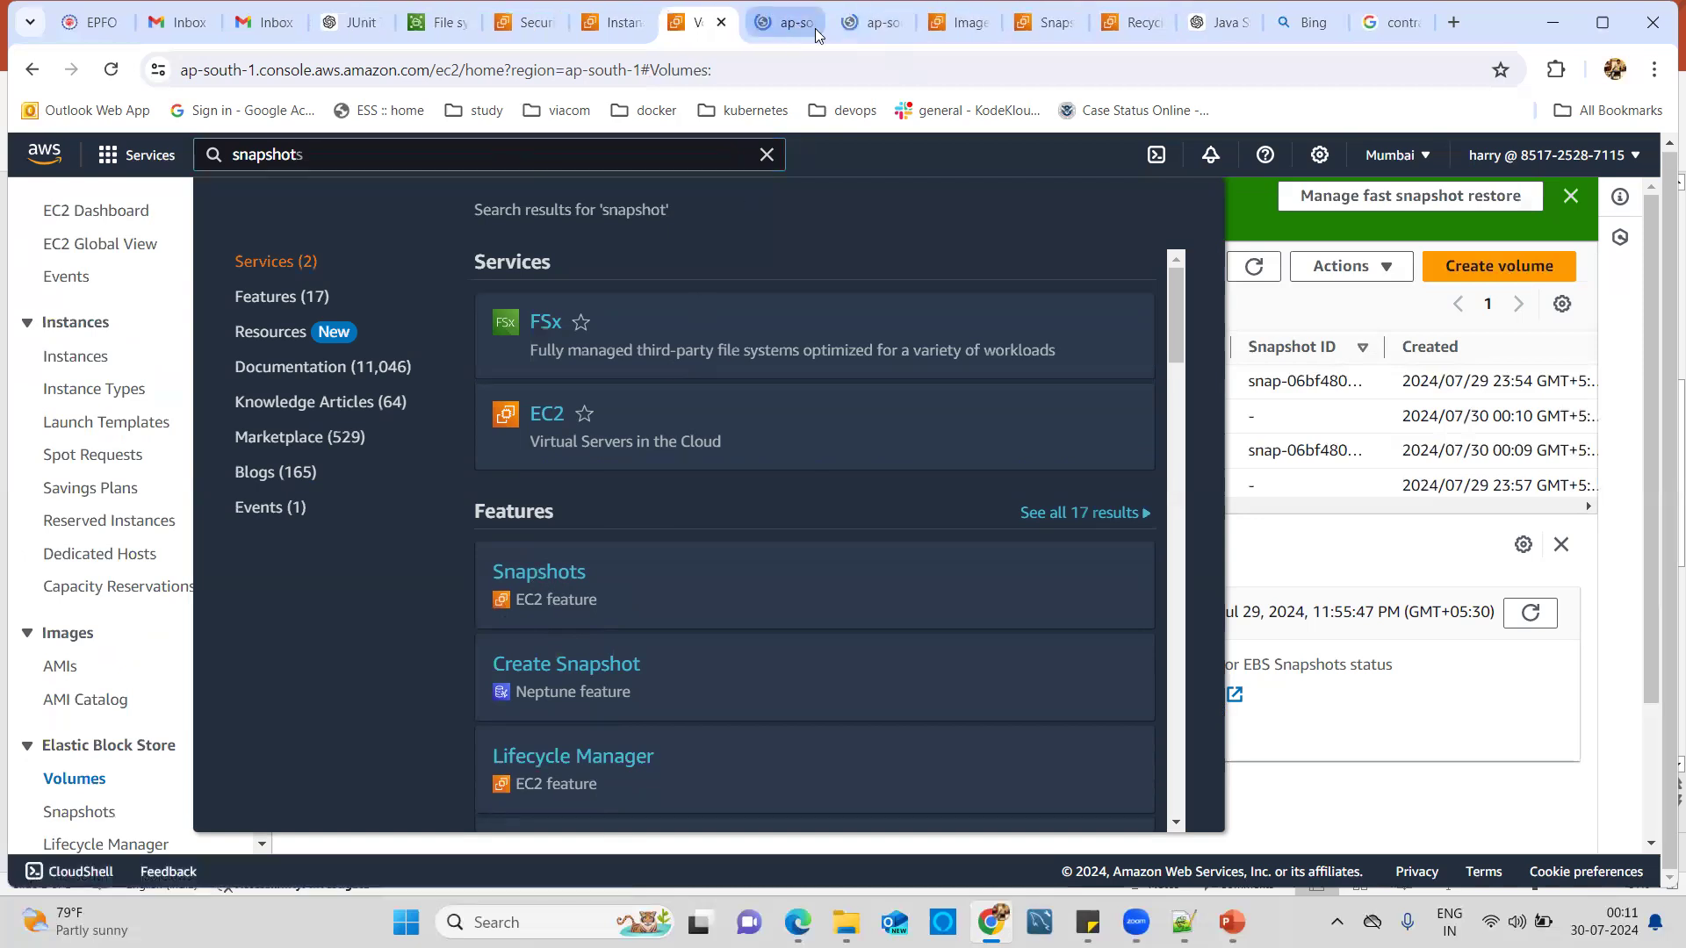
pyautogui.click(799, 24)
pyautogui.click(808, 22)
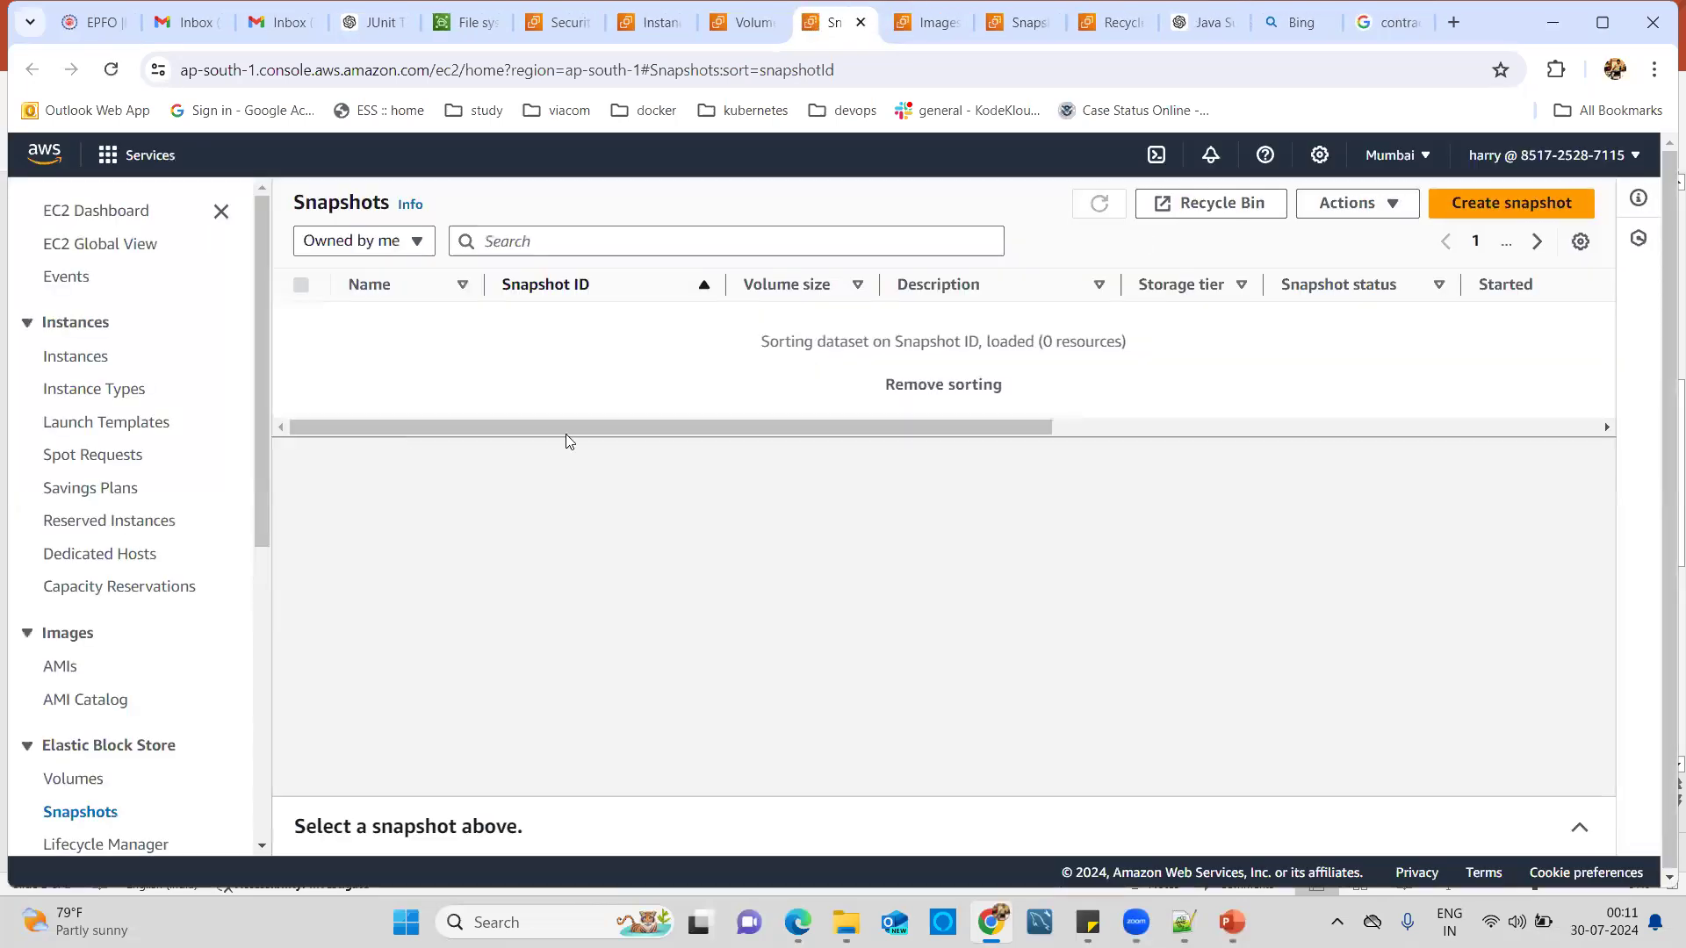
# Refresh the snapshot list, select the completed 2 GiB my-snapshot and open its Actions menu.
pyautogui.click(1097, 208)
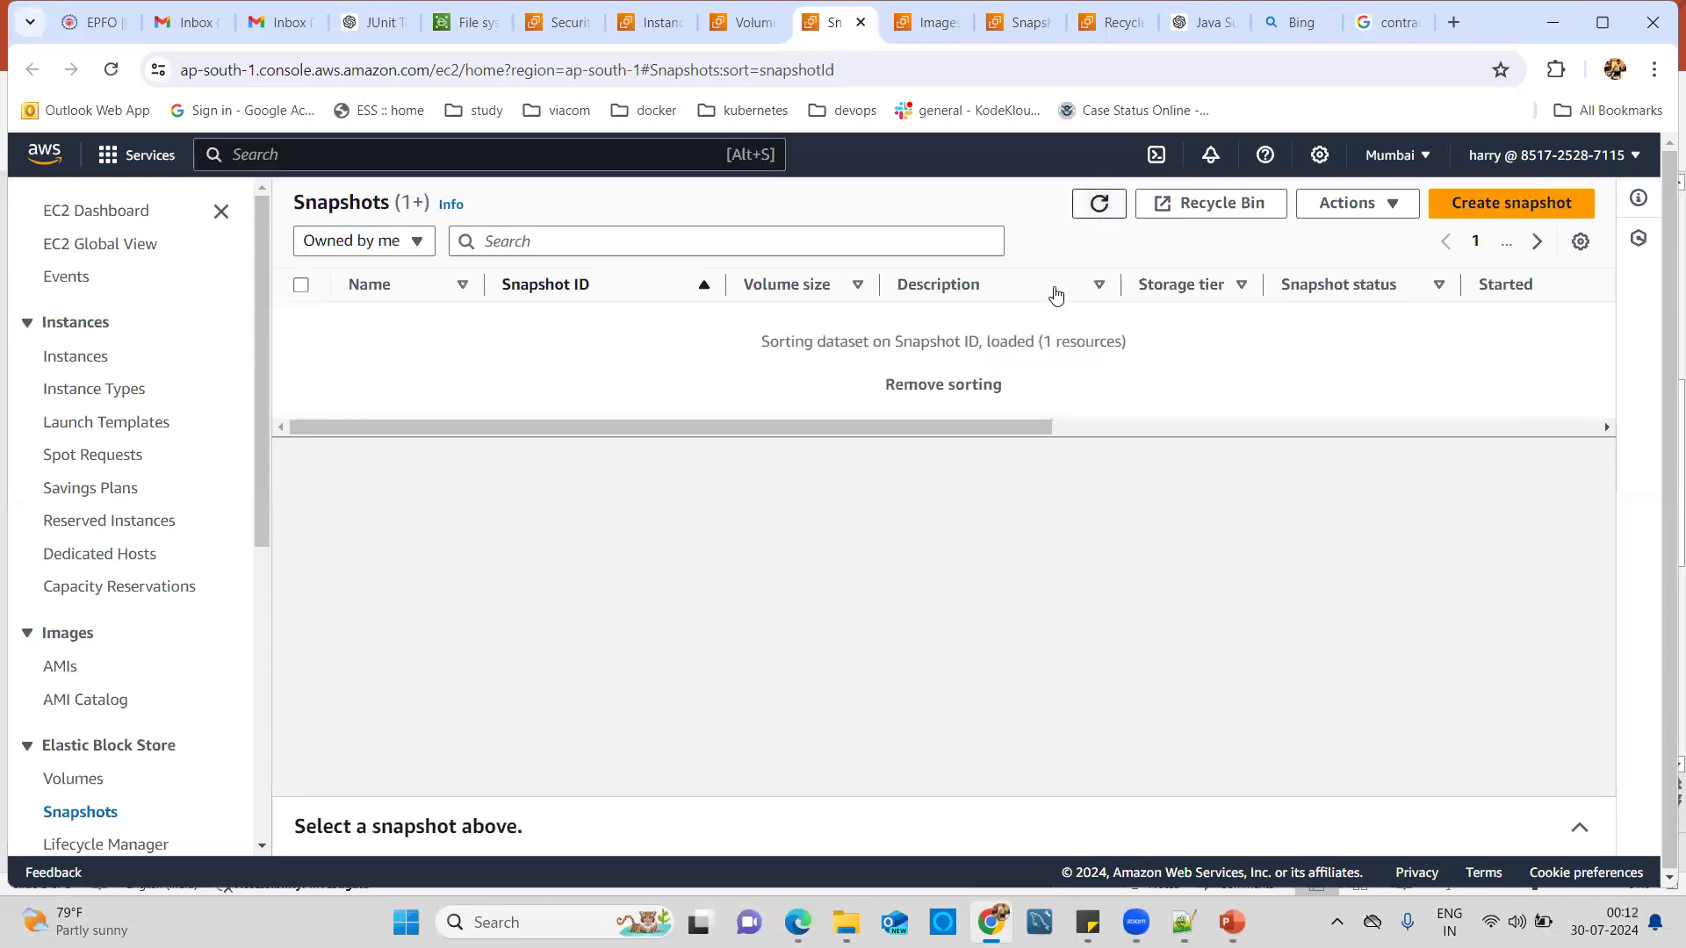
pyautogui.moveTo(541, 342); pyautogui.dragTo(372, 342)
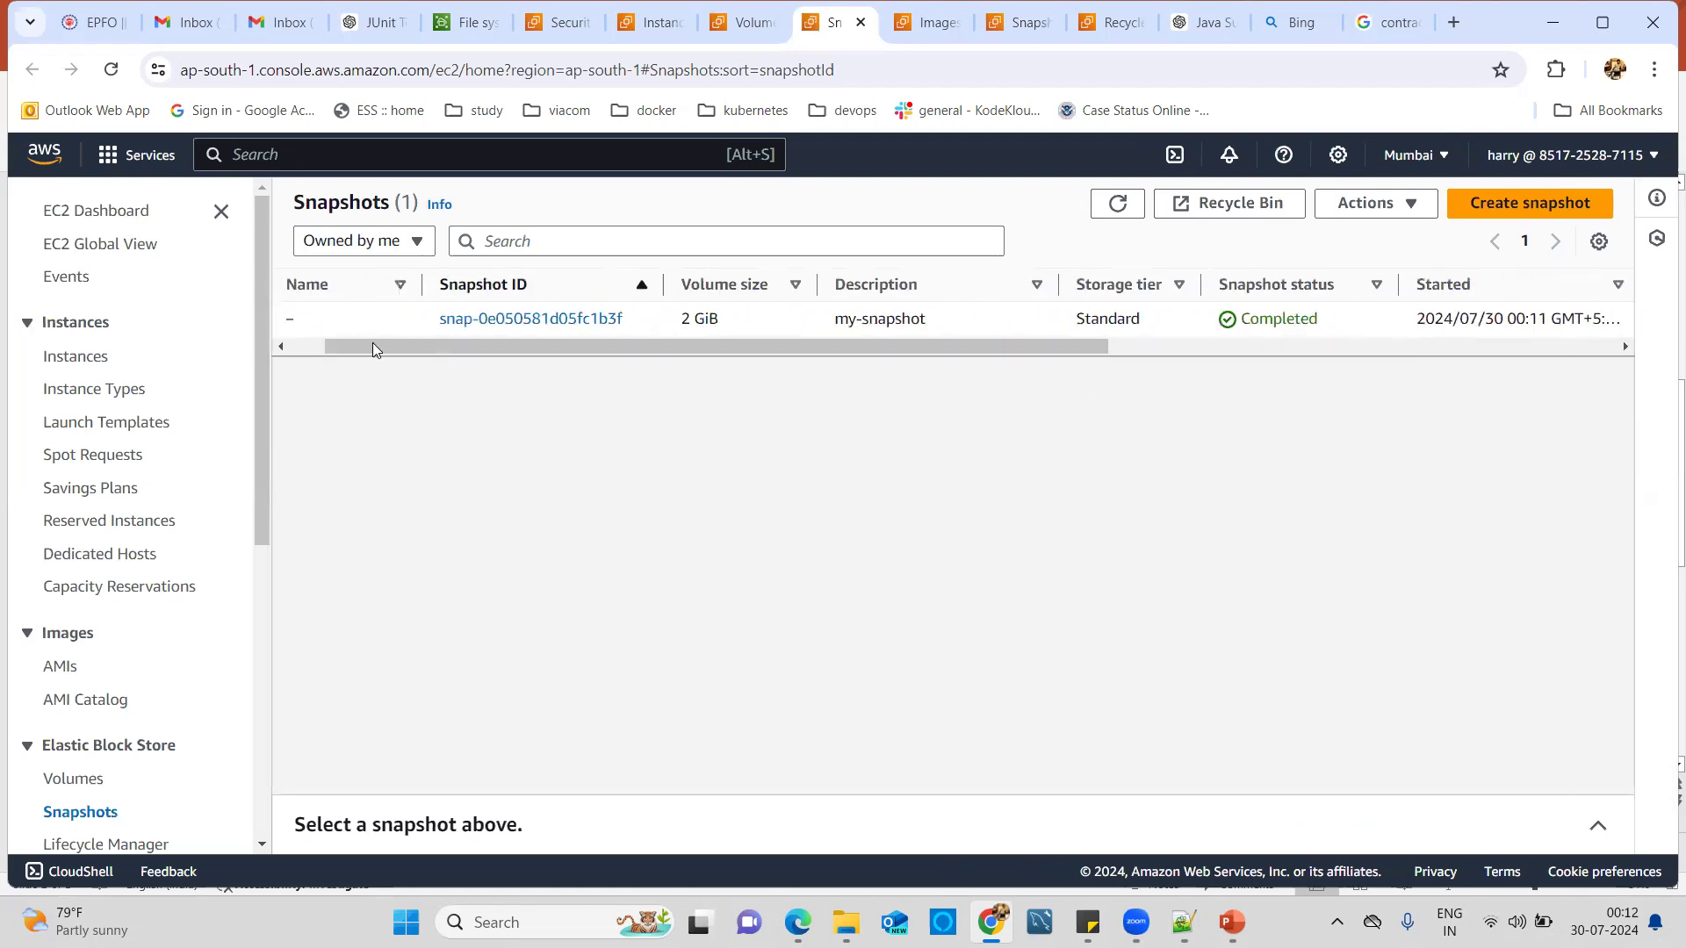
pyautogui.moveTo(522, 348); pyautogui.dragTo(307, 341)
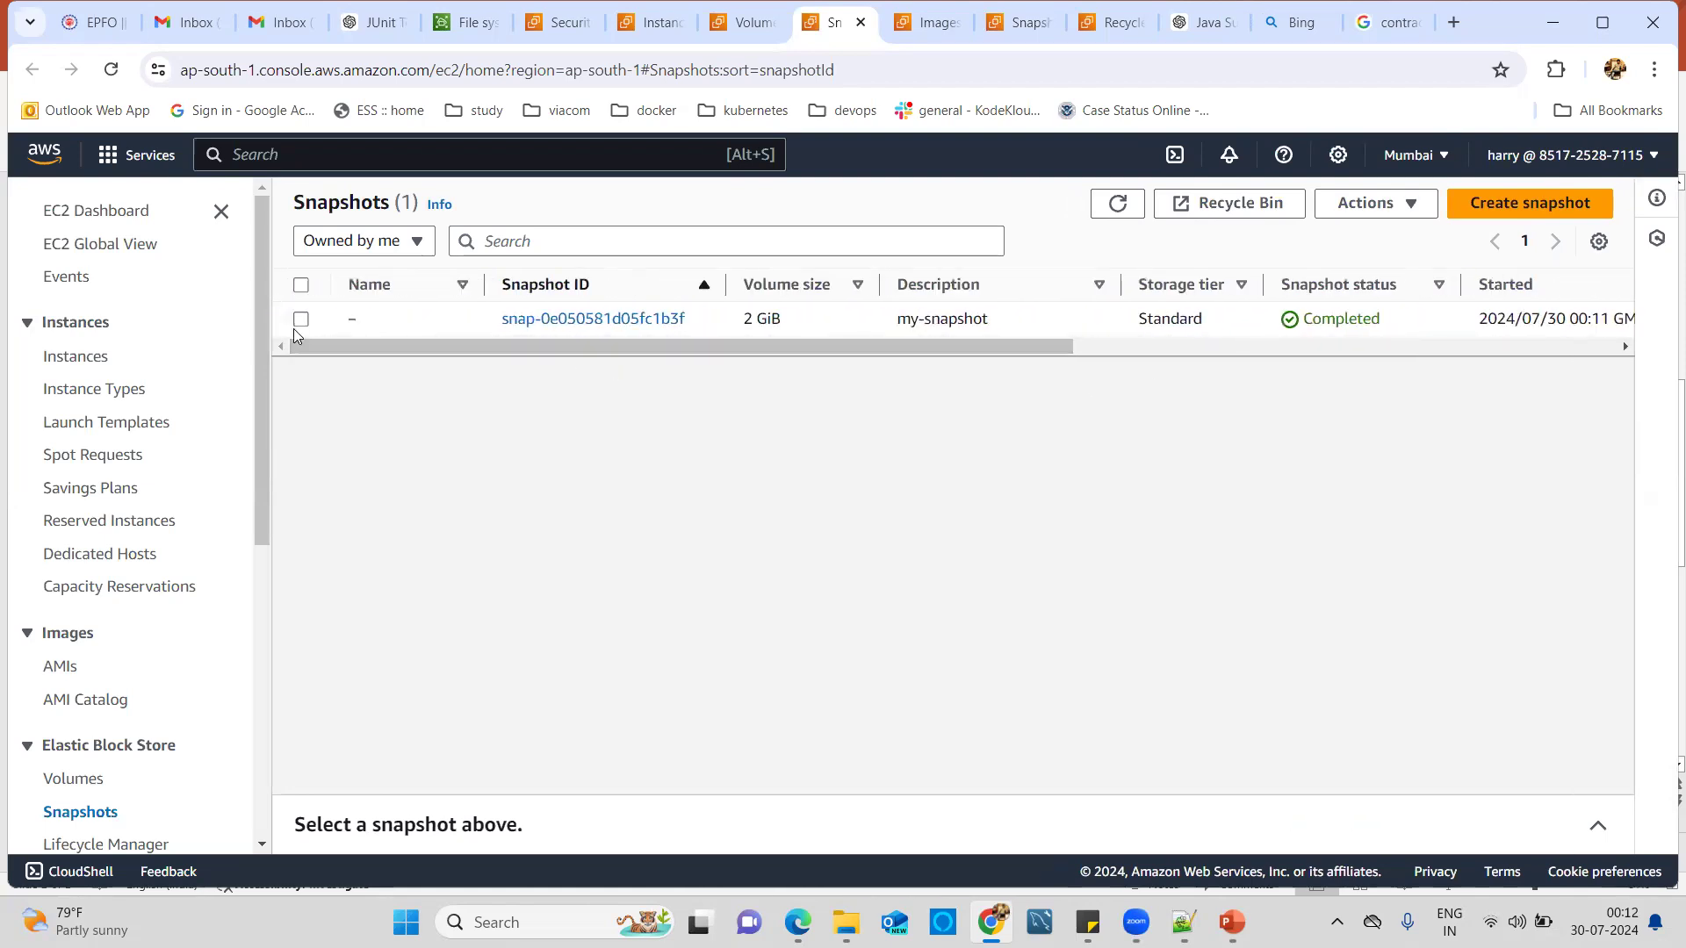
pyautogui.click(301, 319)
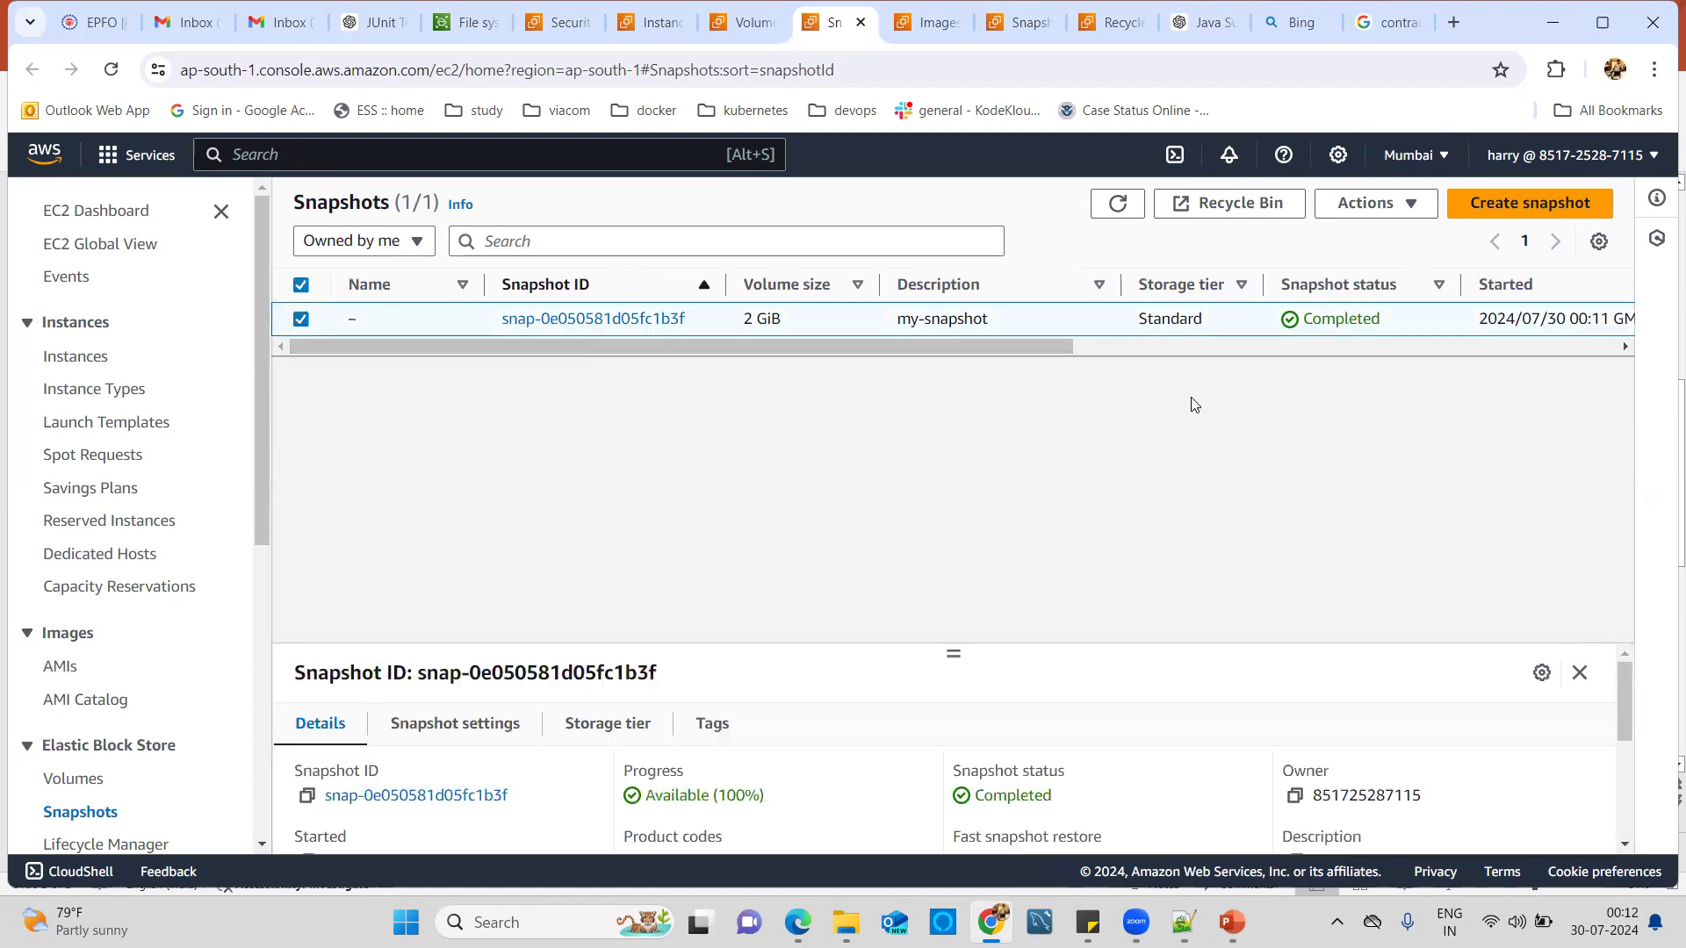
pyautogui.click(1410, 207)
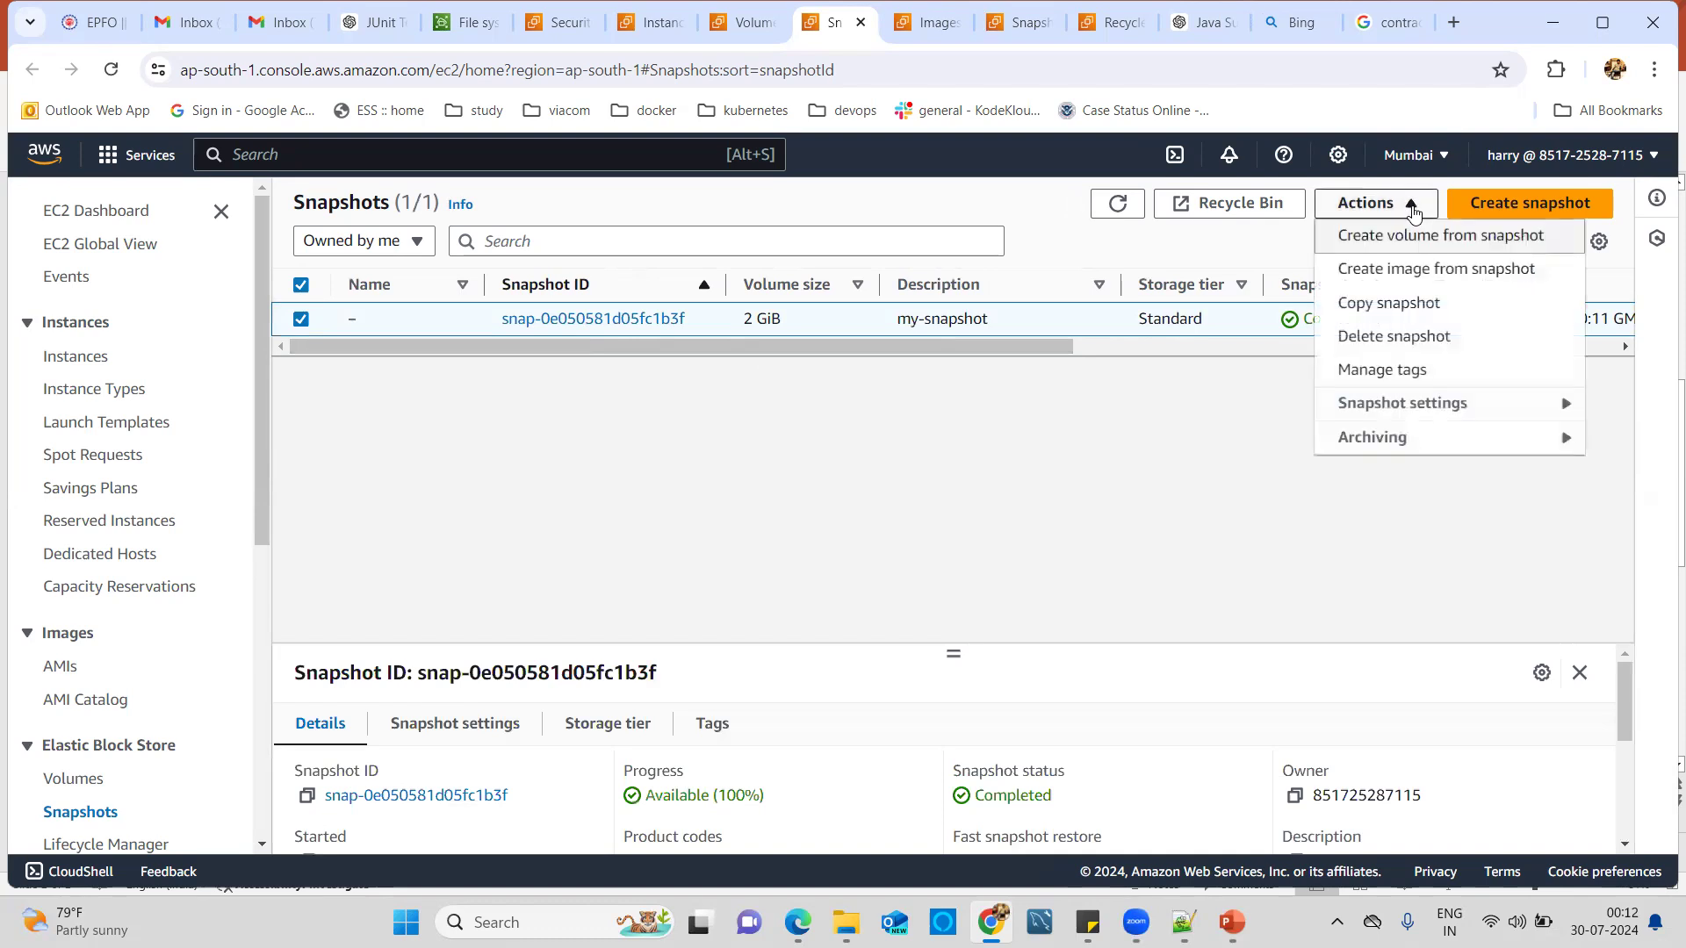
pyautogui.click(1096, 429)
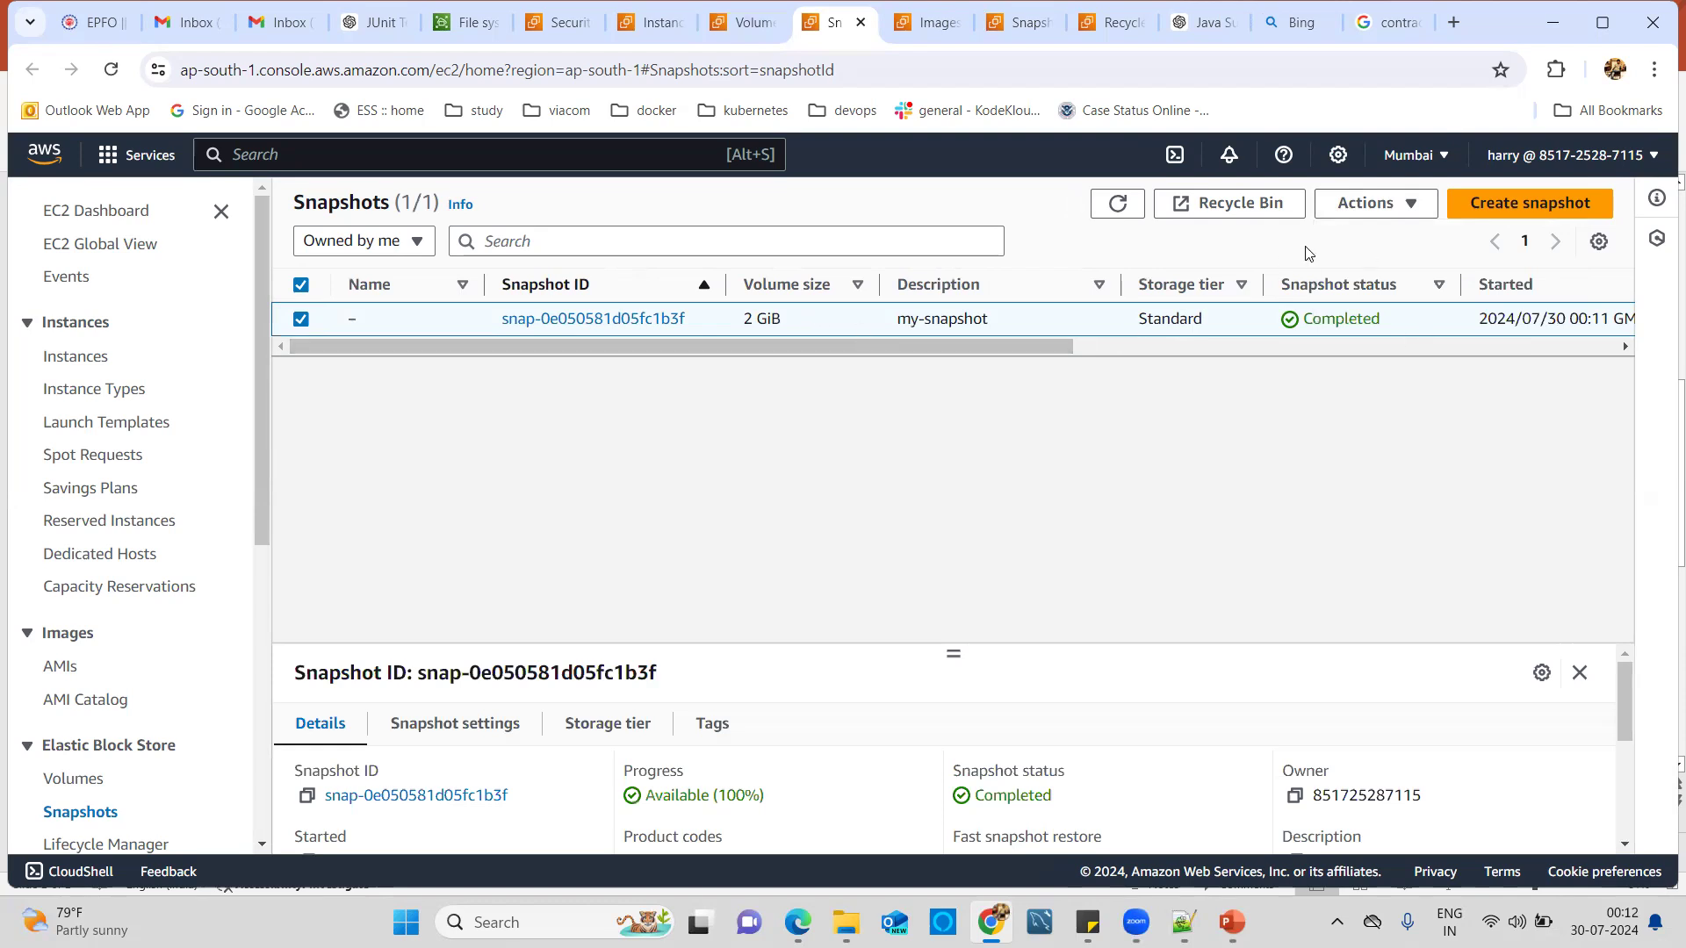
pyautogui.click(1399, 207)
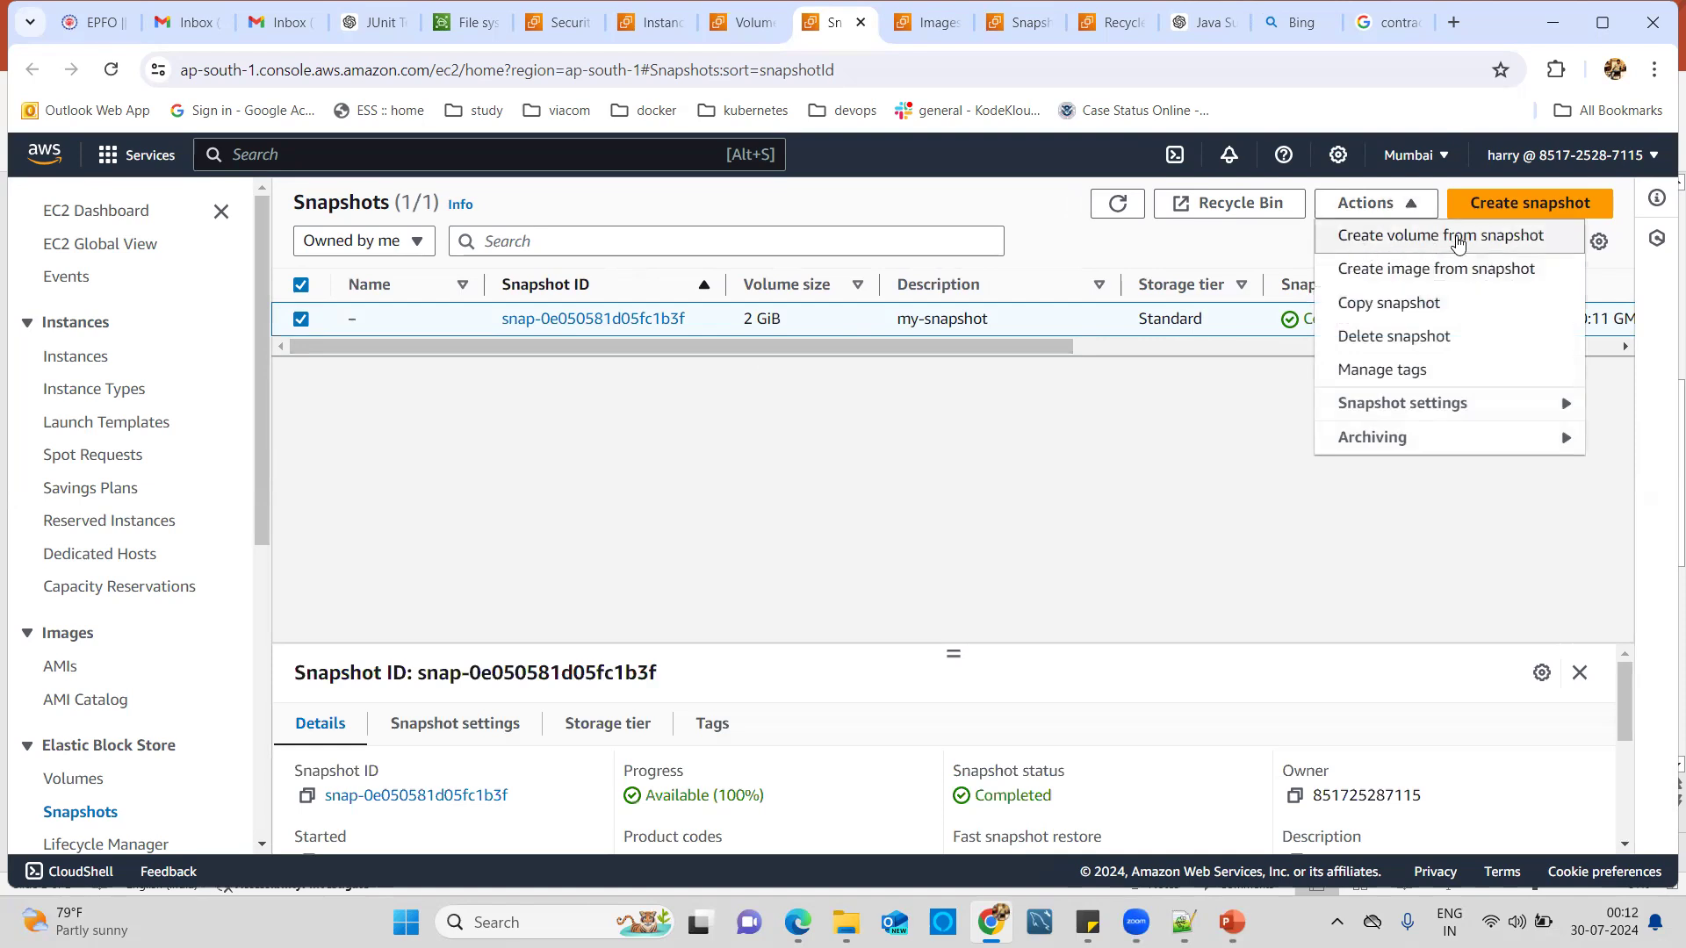
# Start a volume from my-snapshot and place it in Availability Zone ap-south-1c.
pyautogui.click(1380, 253)
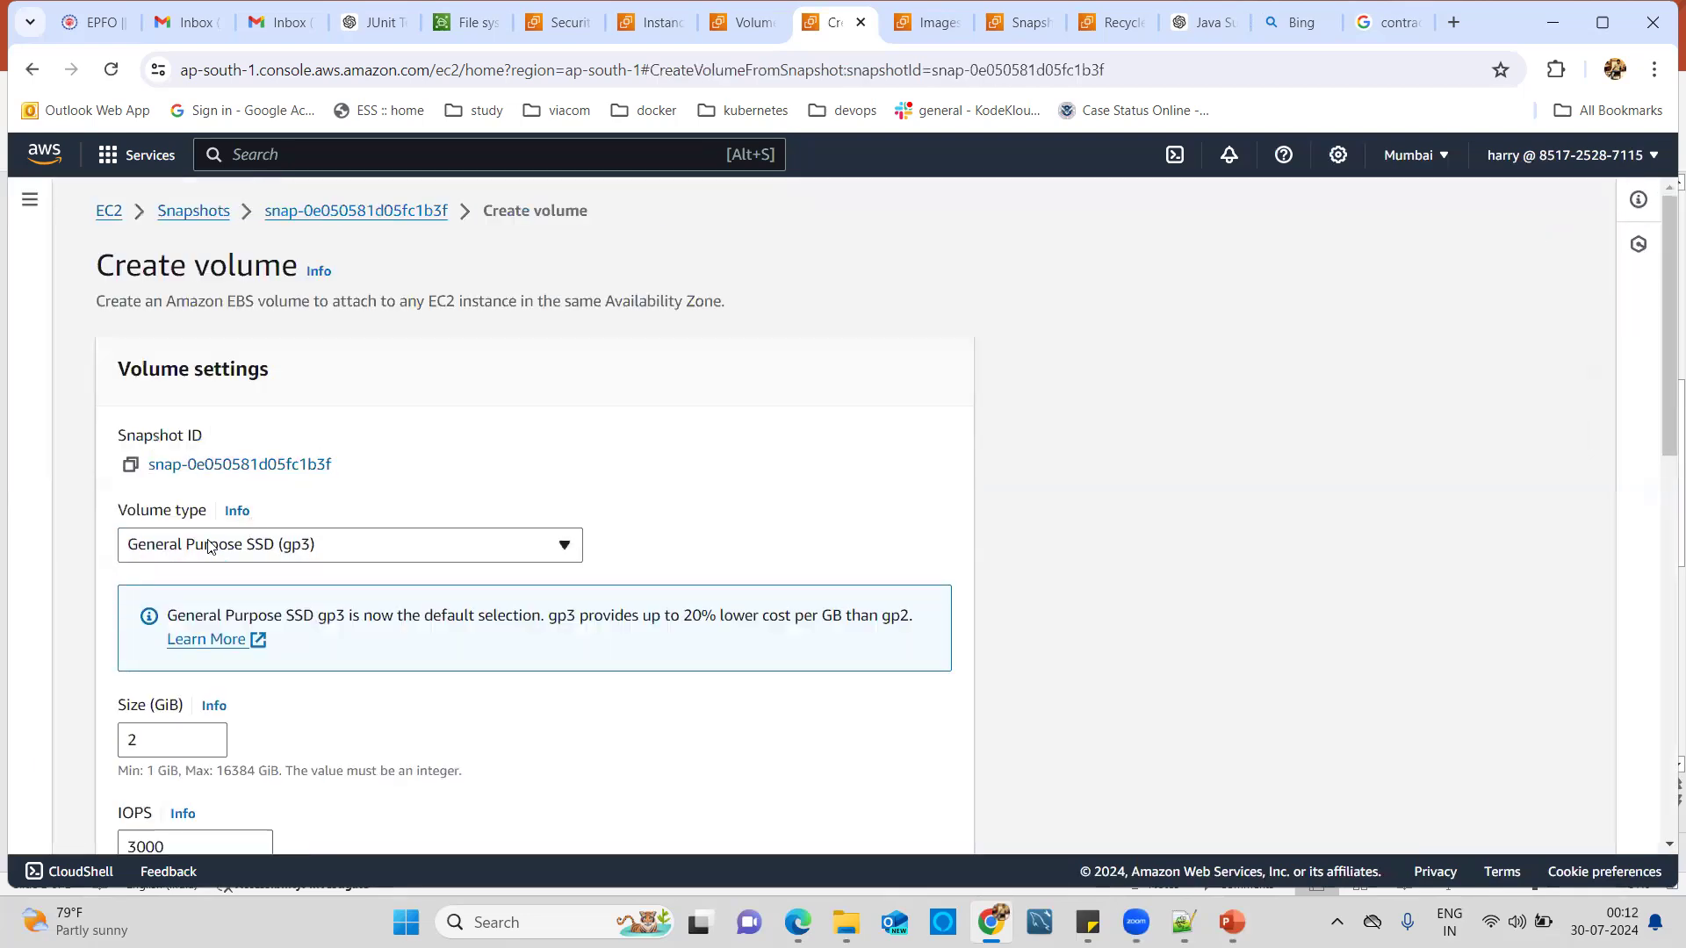
pyautogui.scroll(-1, 299, 606)
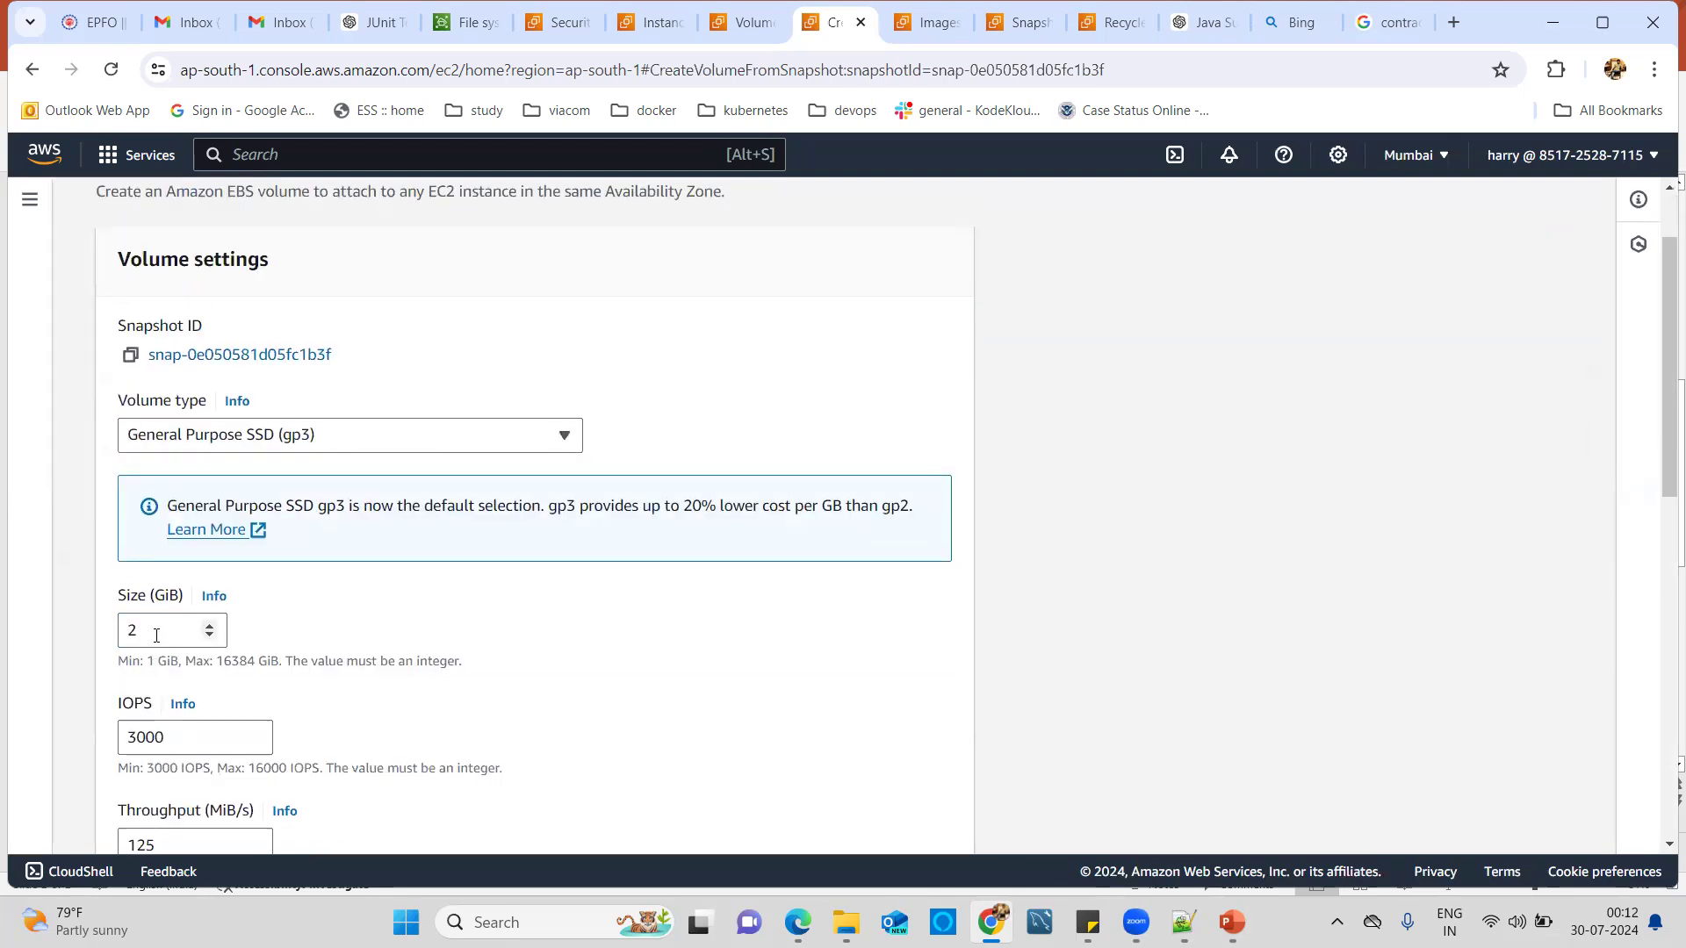
pyautogui.scroll(-3, 253, 655)
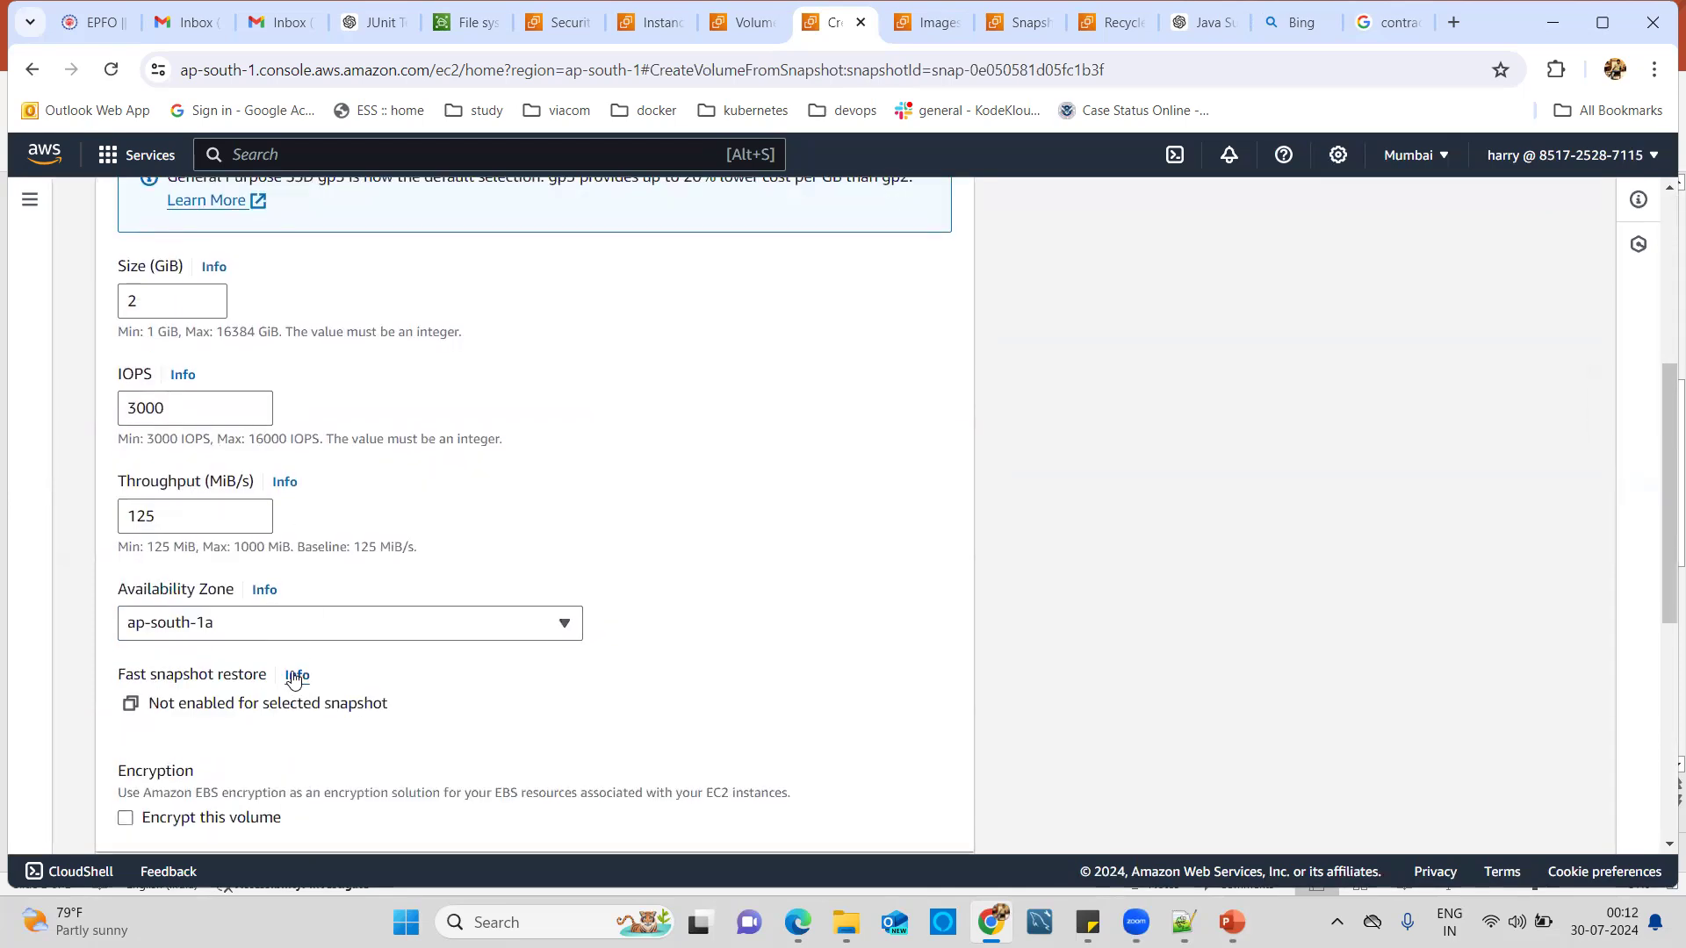
pyautogui.click(339, 631)
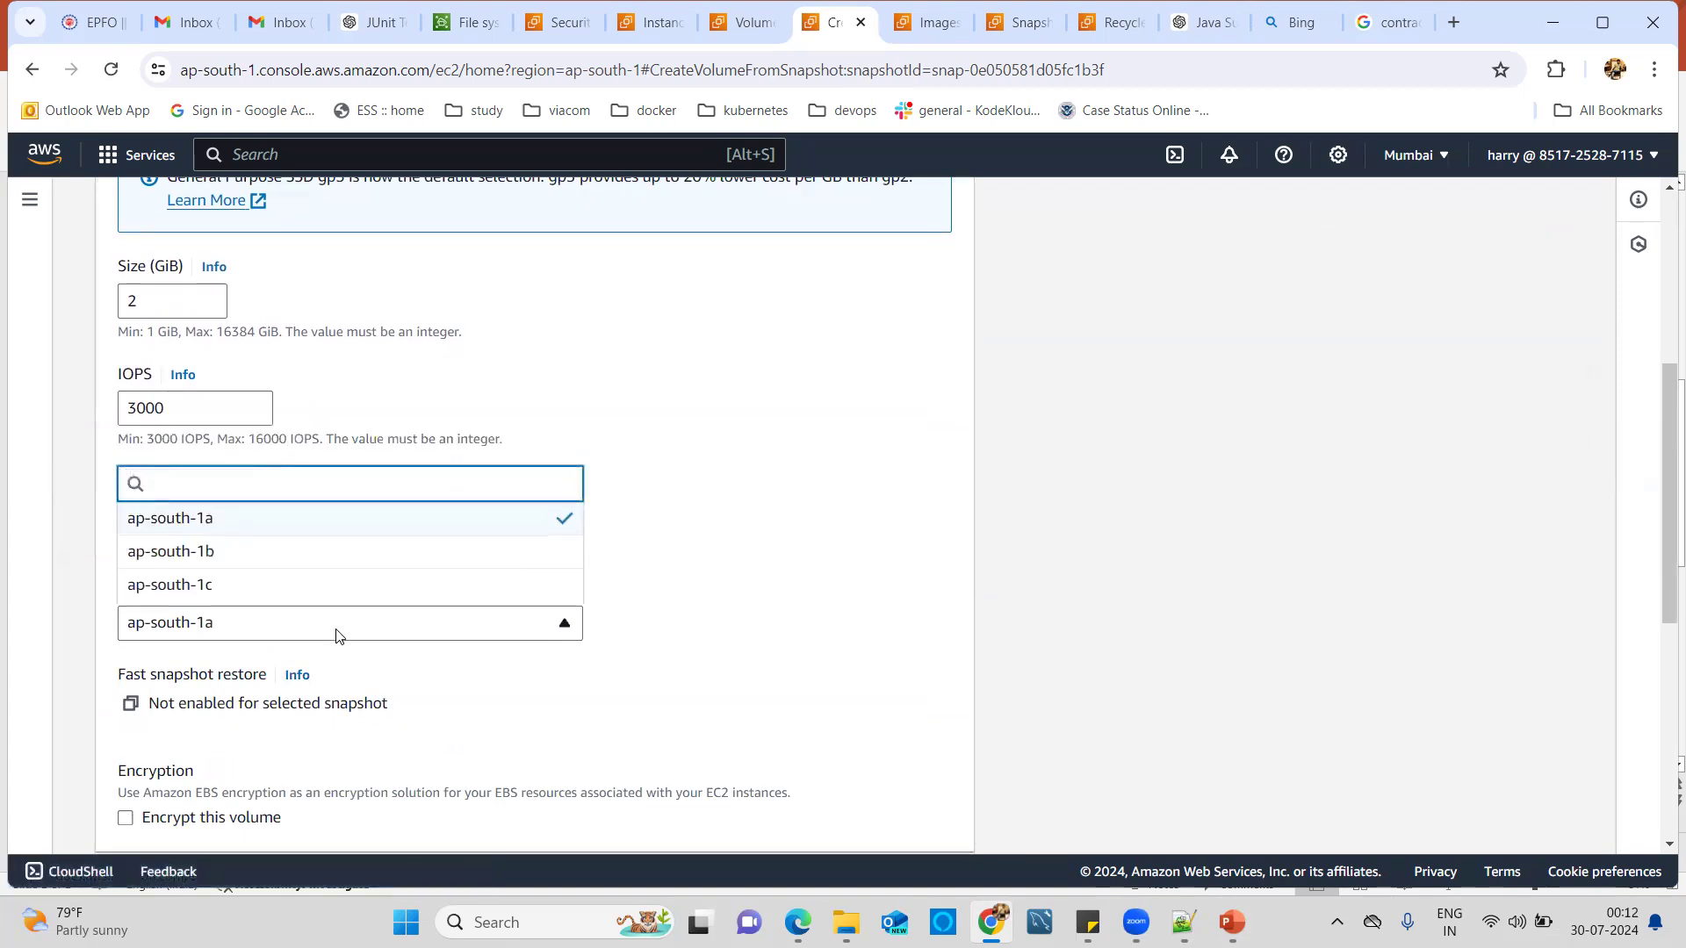
pyautogui.click(224, 591)
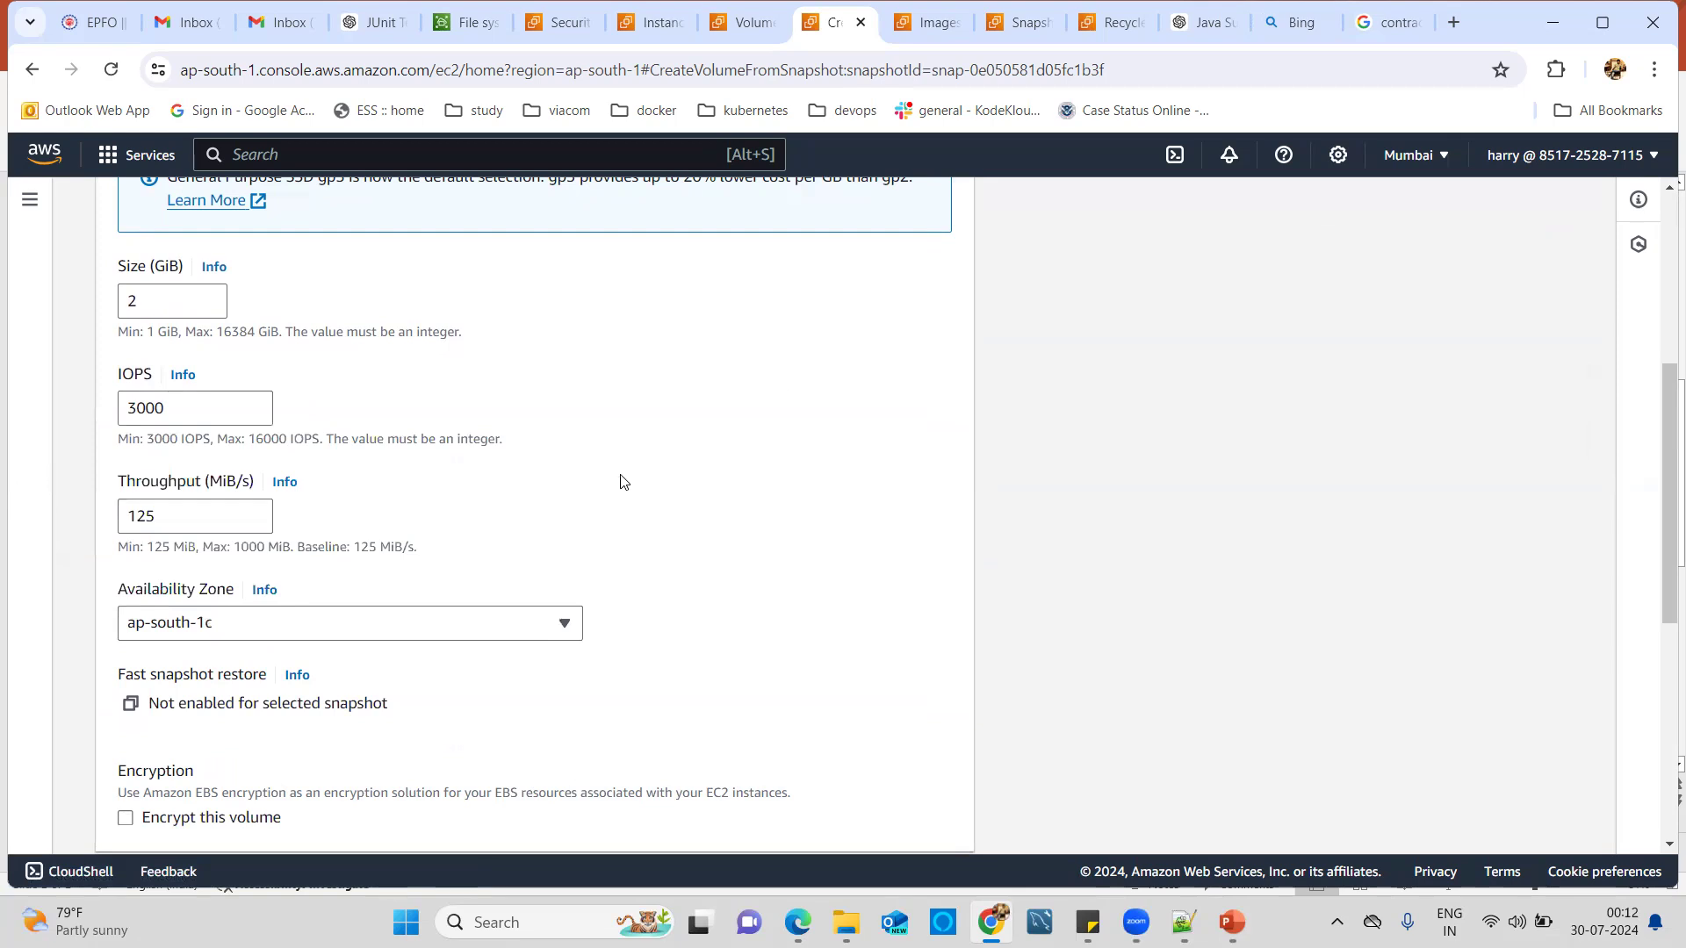
# Review the 2 GiB gp3 volume settings and submit the volume creation.
pyautogui.scroll(1, 658, 508)
pyautogui.scroll(2, 658, 509)
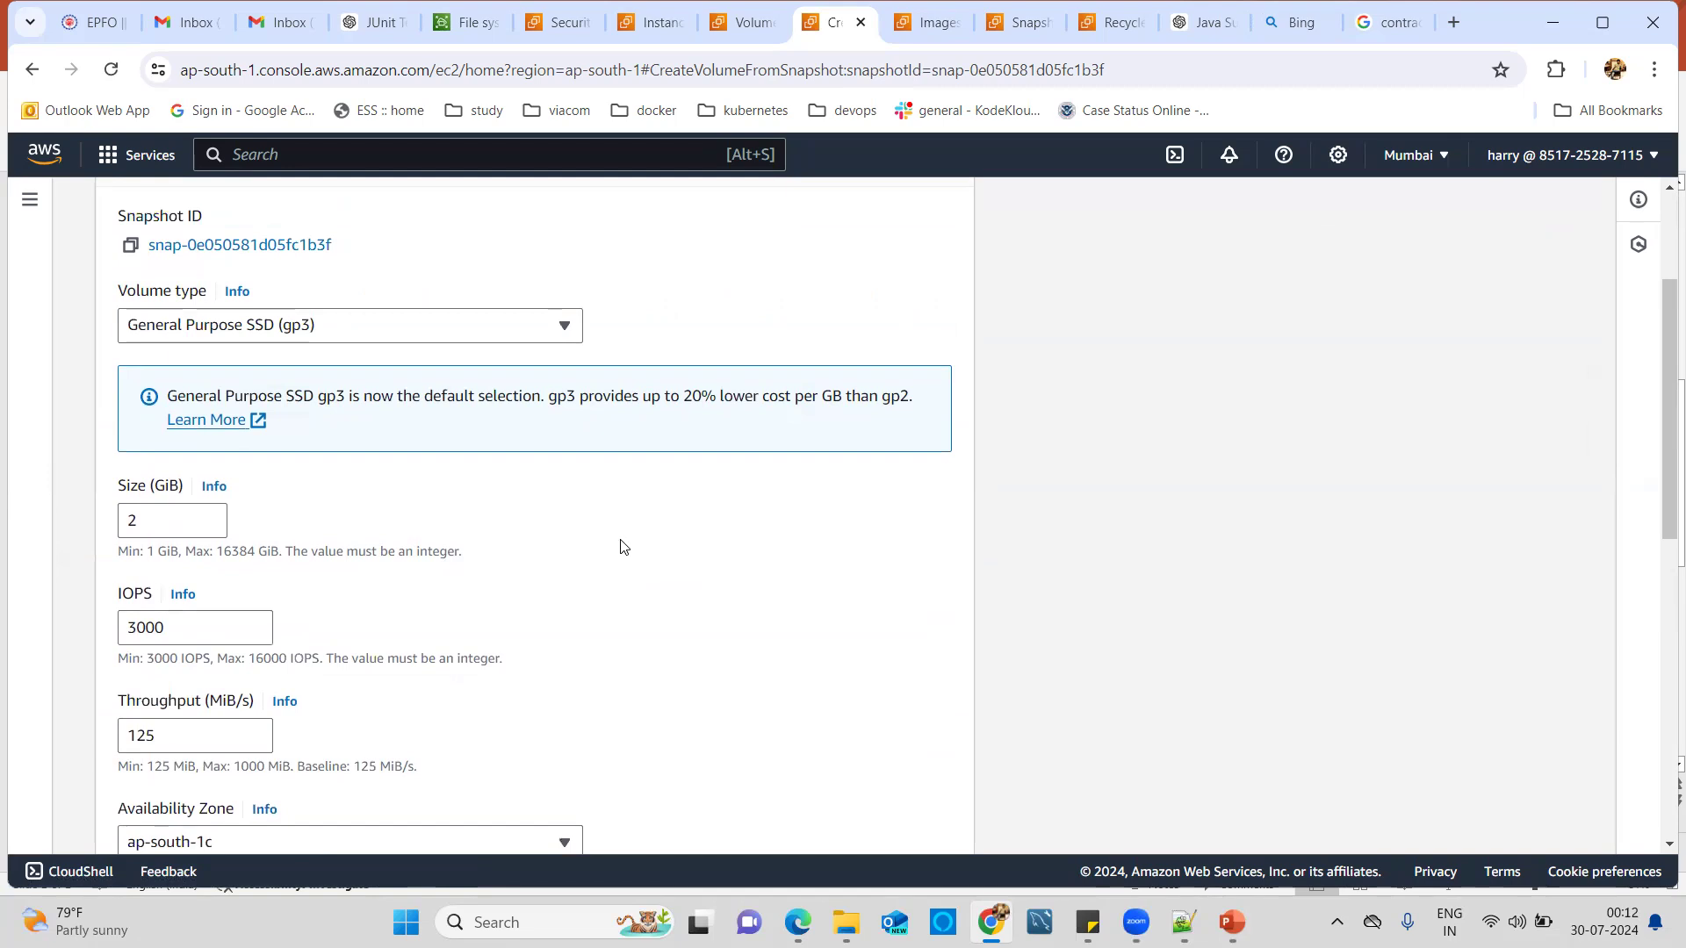
pyautogui.scroll(-2, 540, 689)
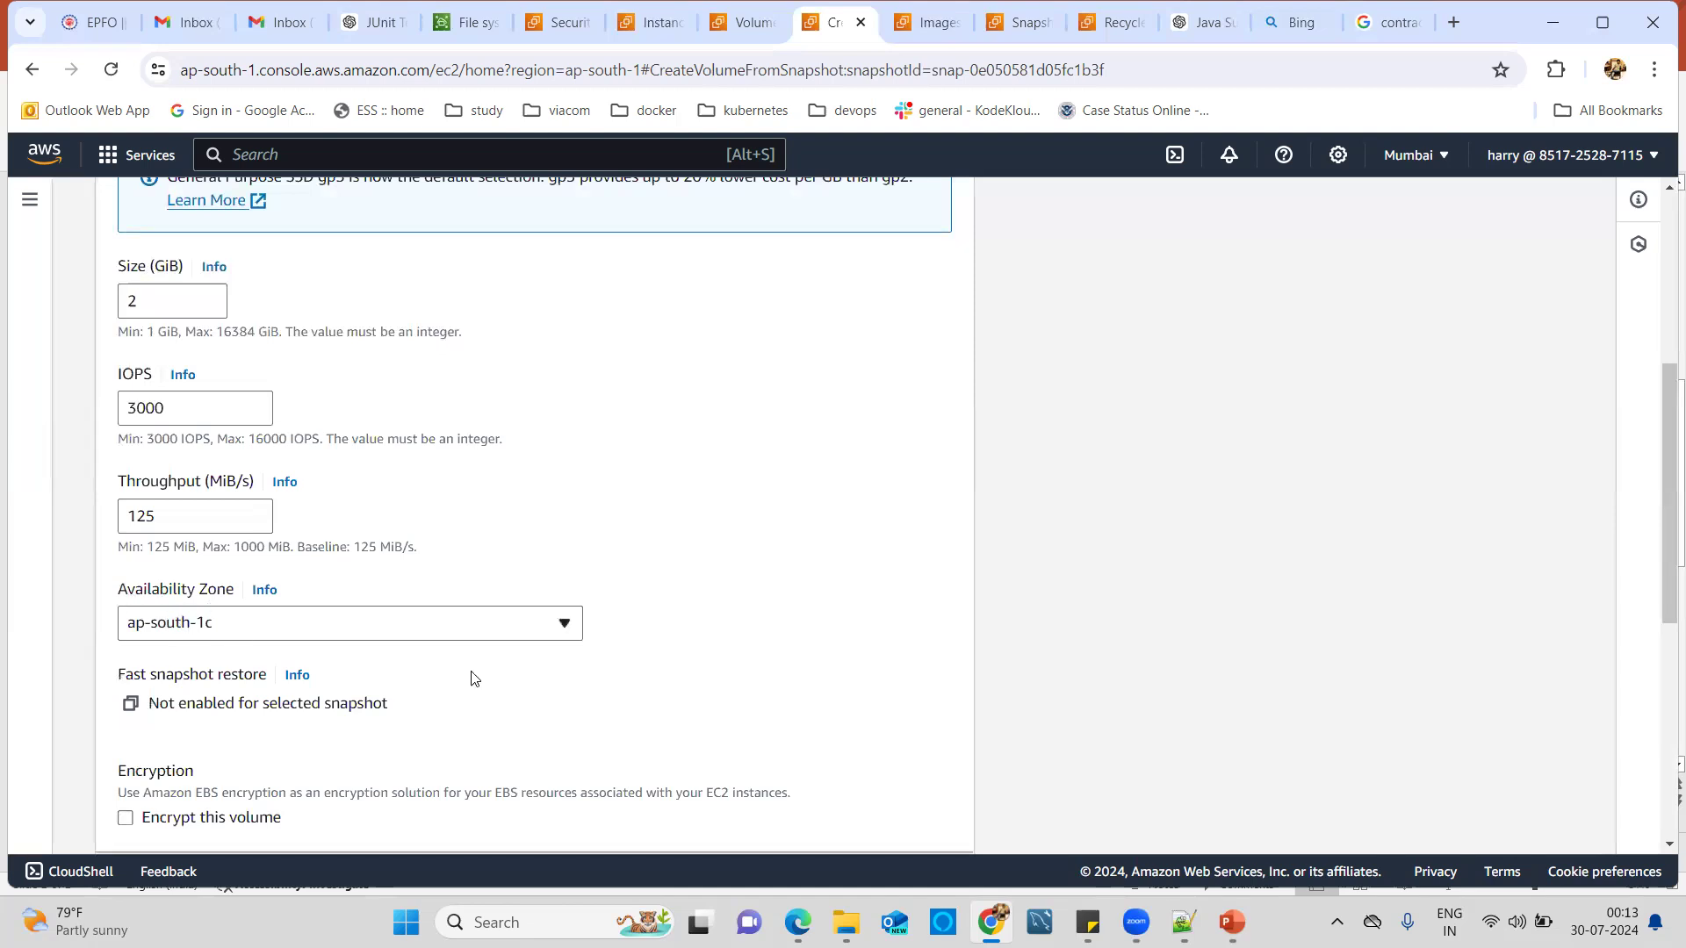
pyautogui.scroll(-6, 527, 703)
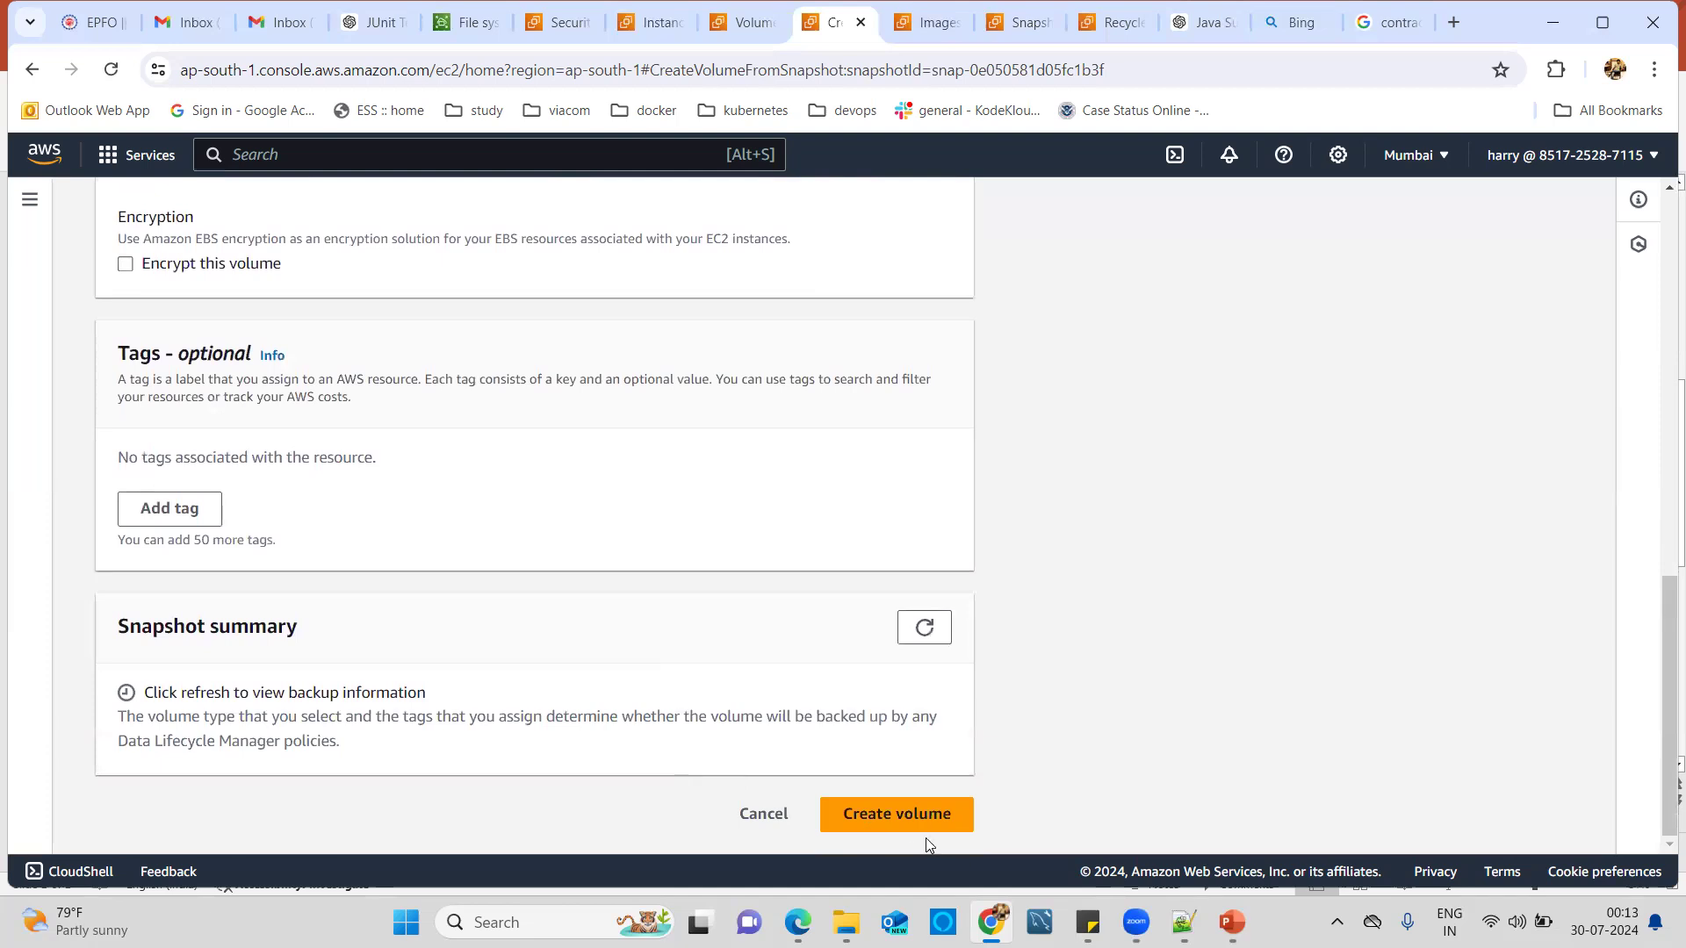
pyautogui.click(922, 821)
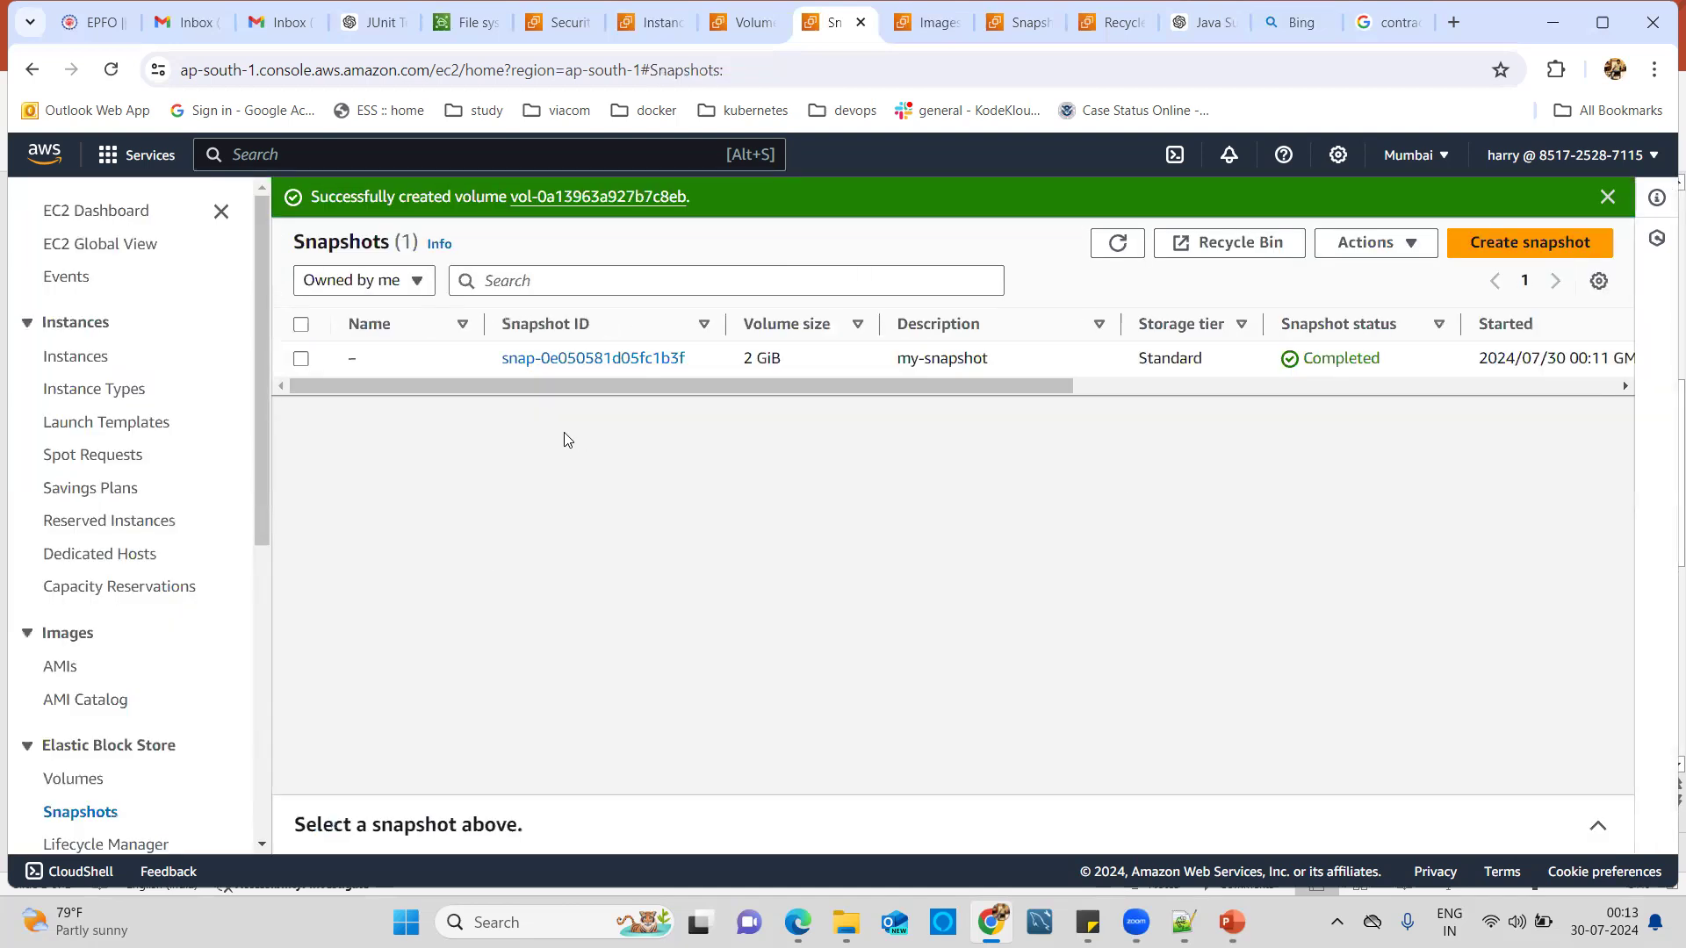
# Refresh the Volumes list to show new 2 GiB gp3 volume vol-0a13963a927b7c8eb in ap-south-1c.
pyautogui.click(733, 30)
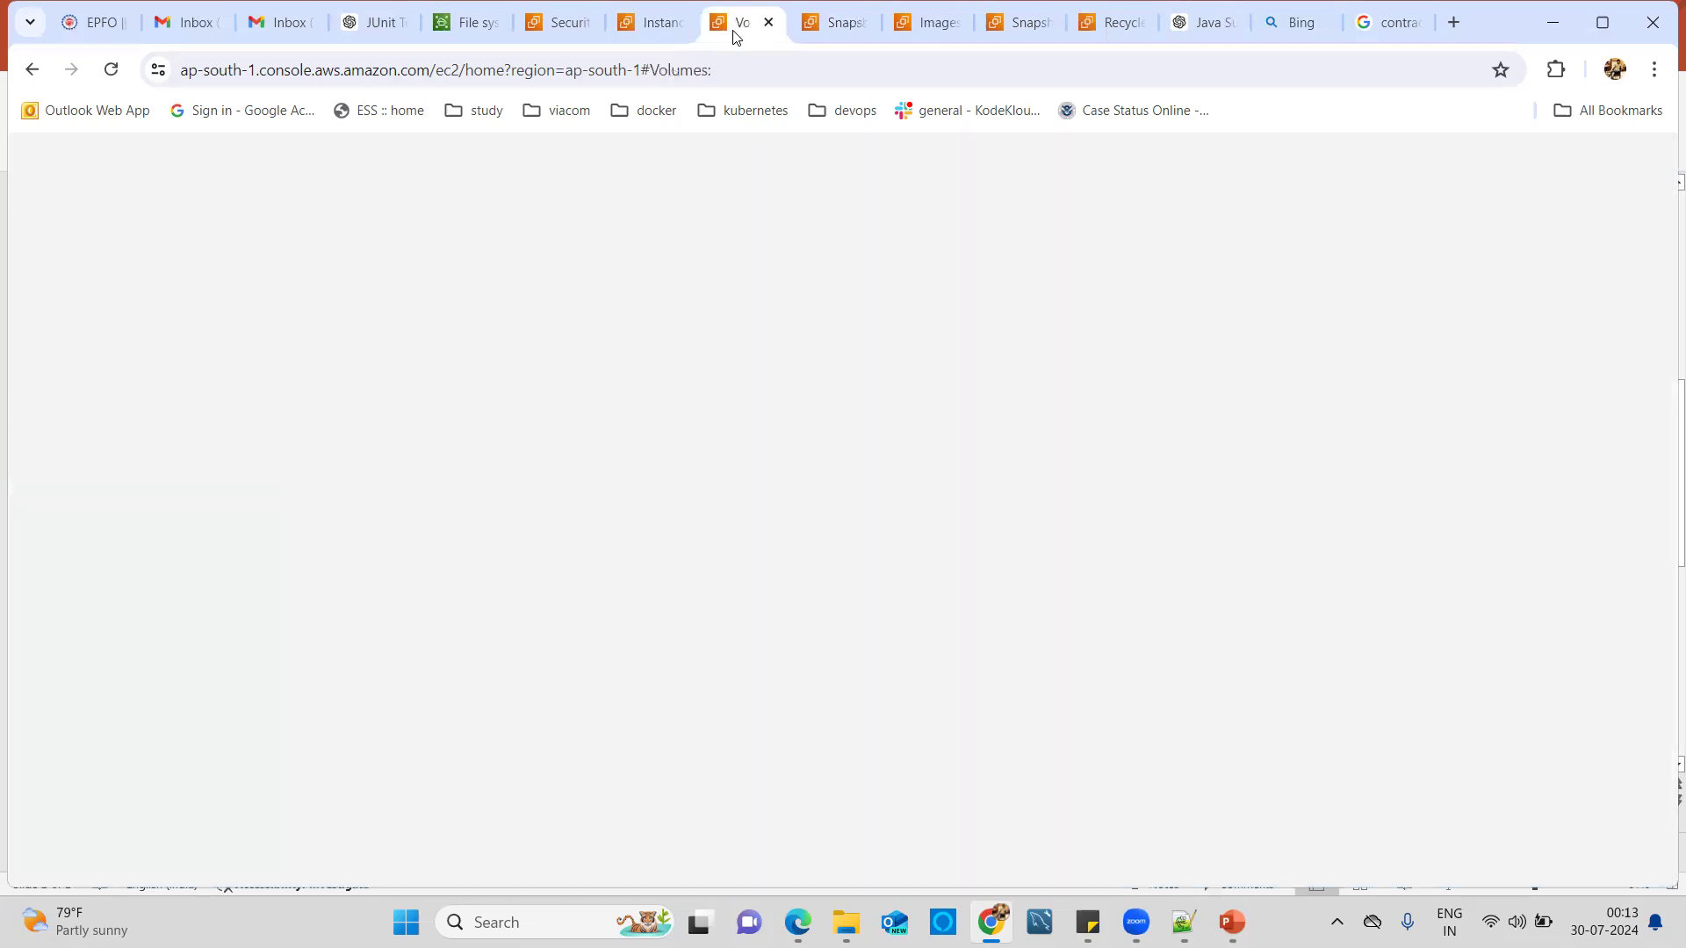
pyautogui.click(1412, 786)
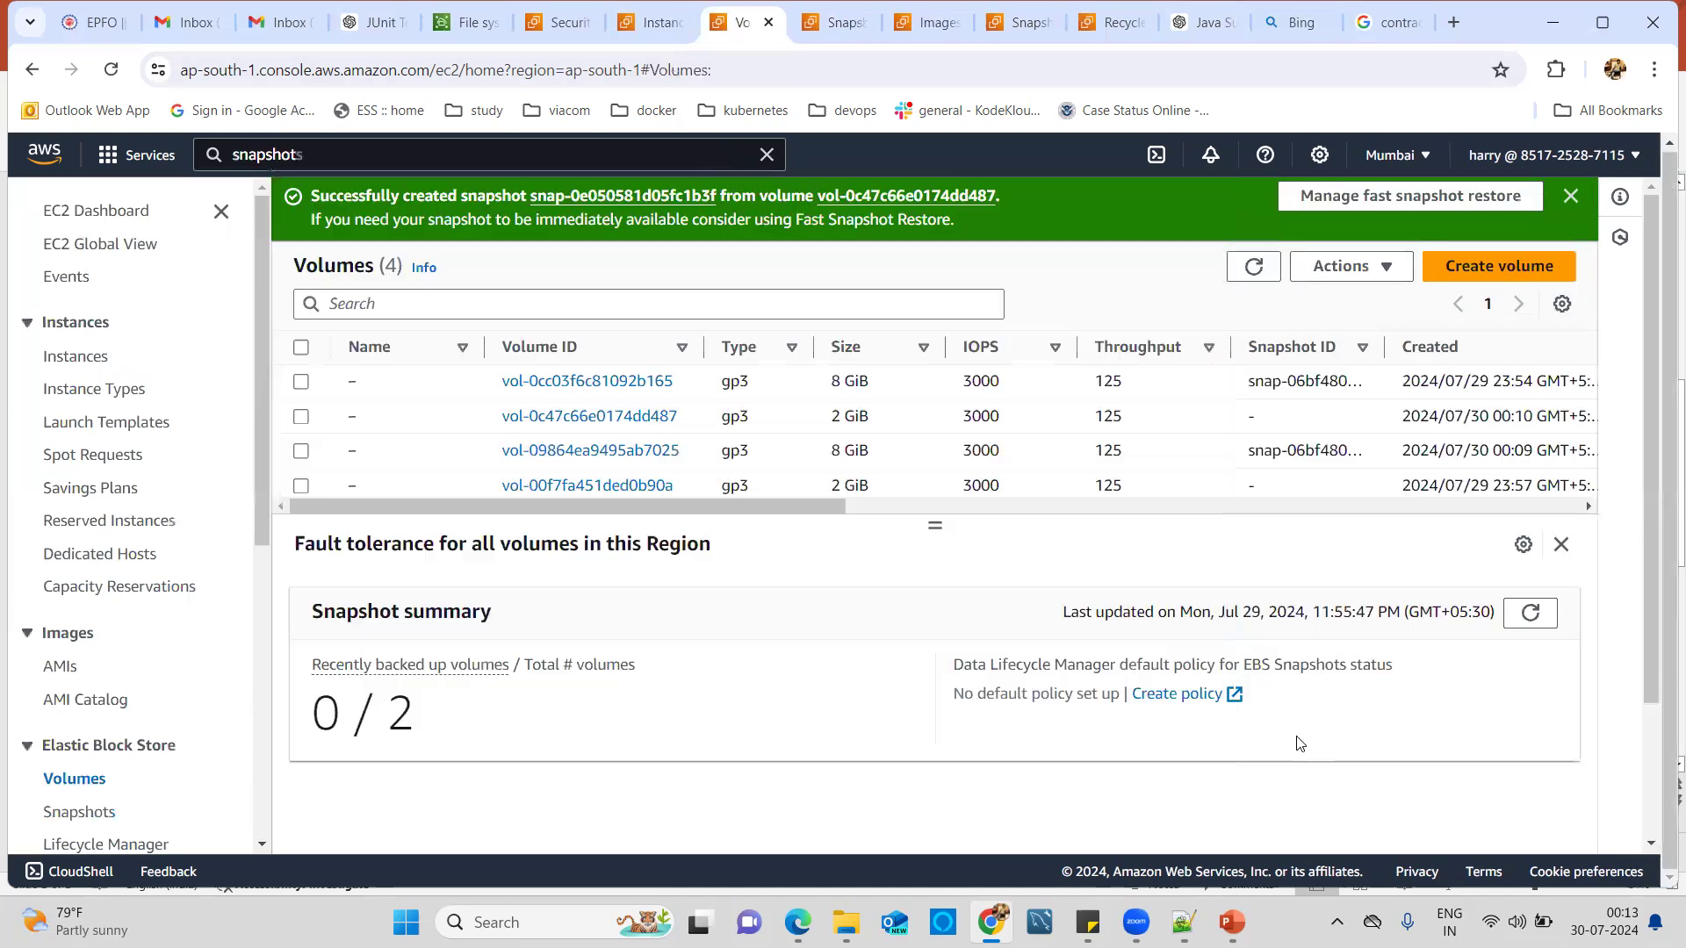
pyautogui.click(1253, 266)
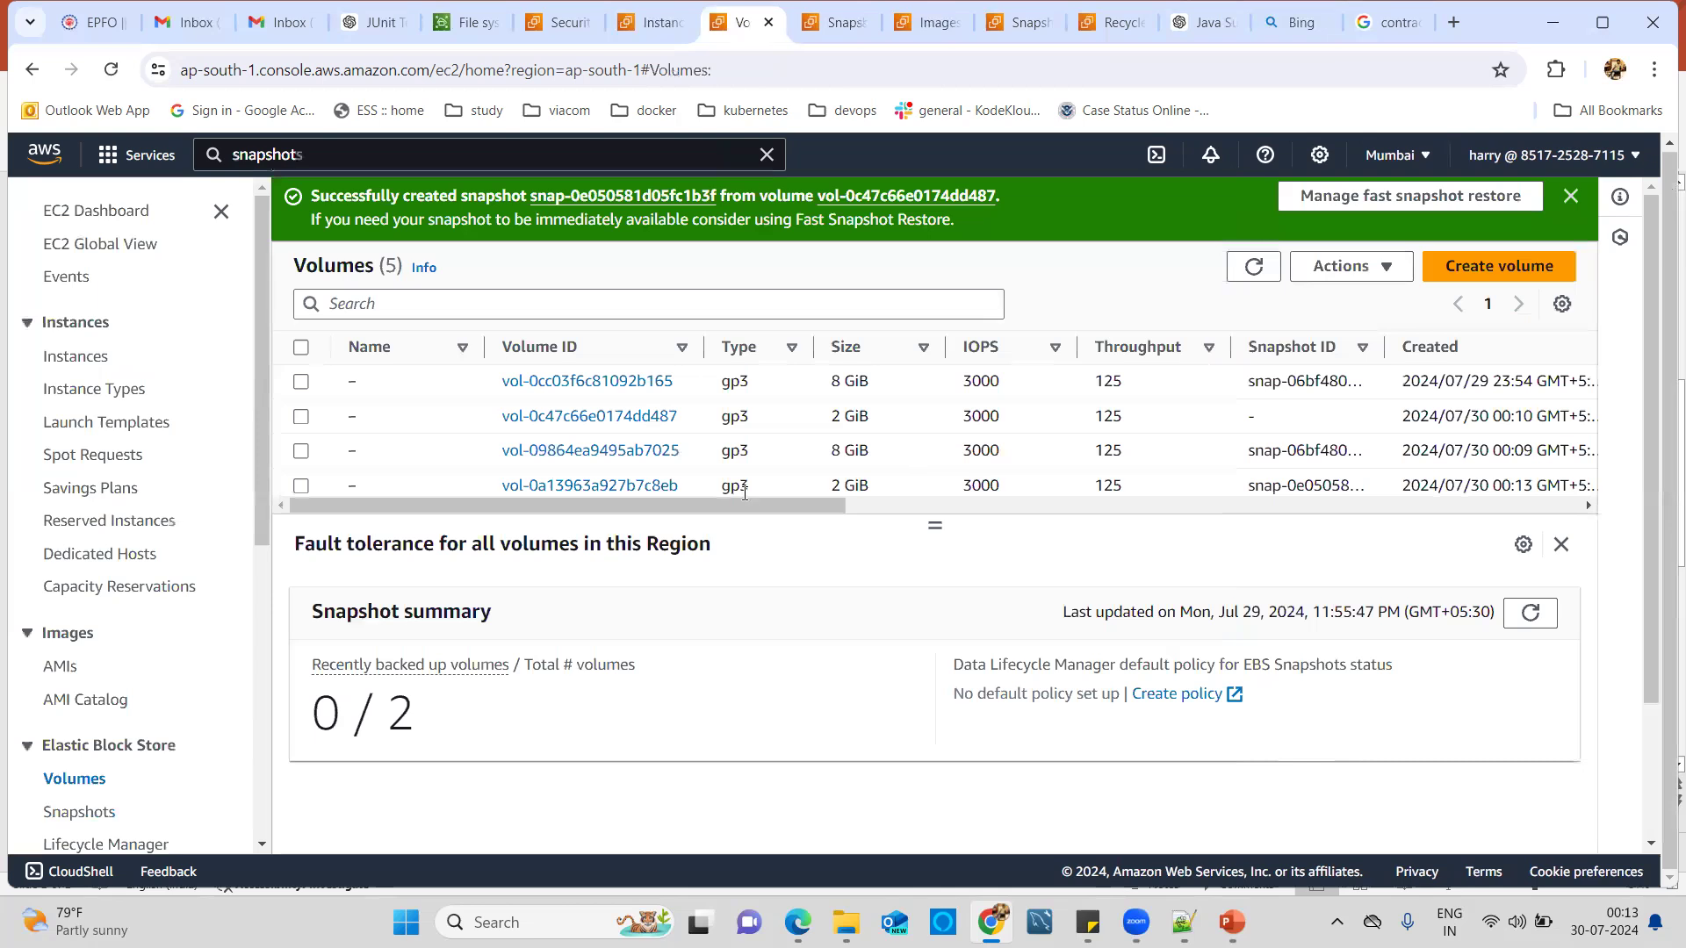
pyautogui.moveTo(935, 527); pyautogui.dragTo(936, 591)
pyautogui.moveTo(758, 482); pyautogui.dragTo(1005, 510)
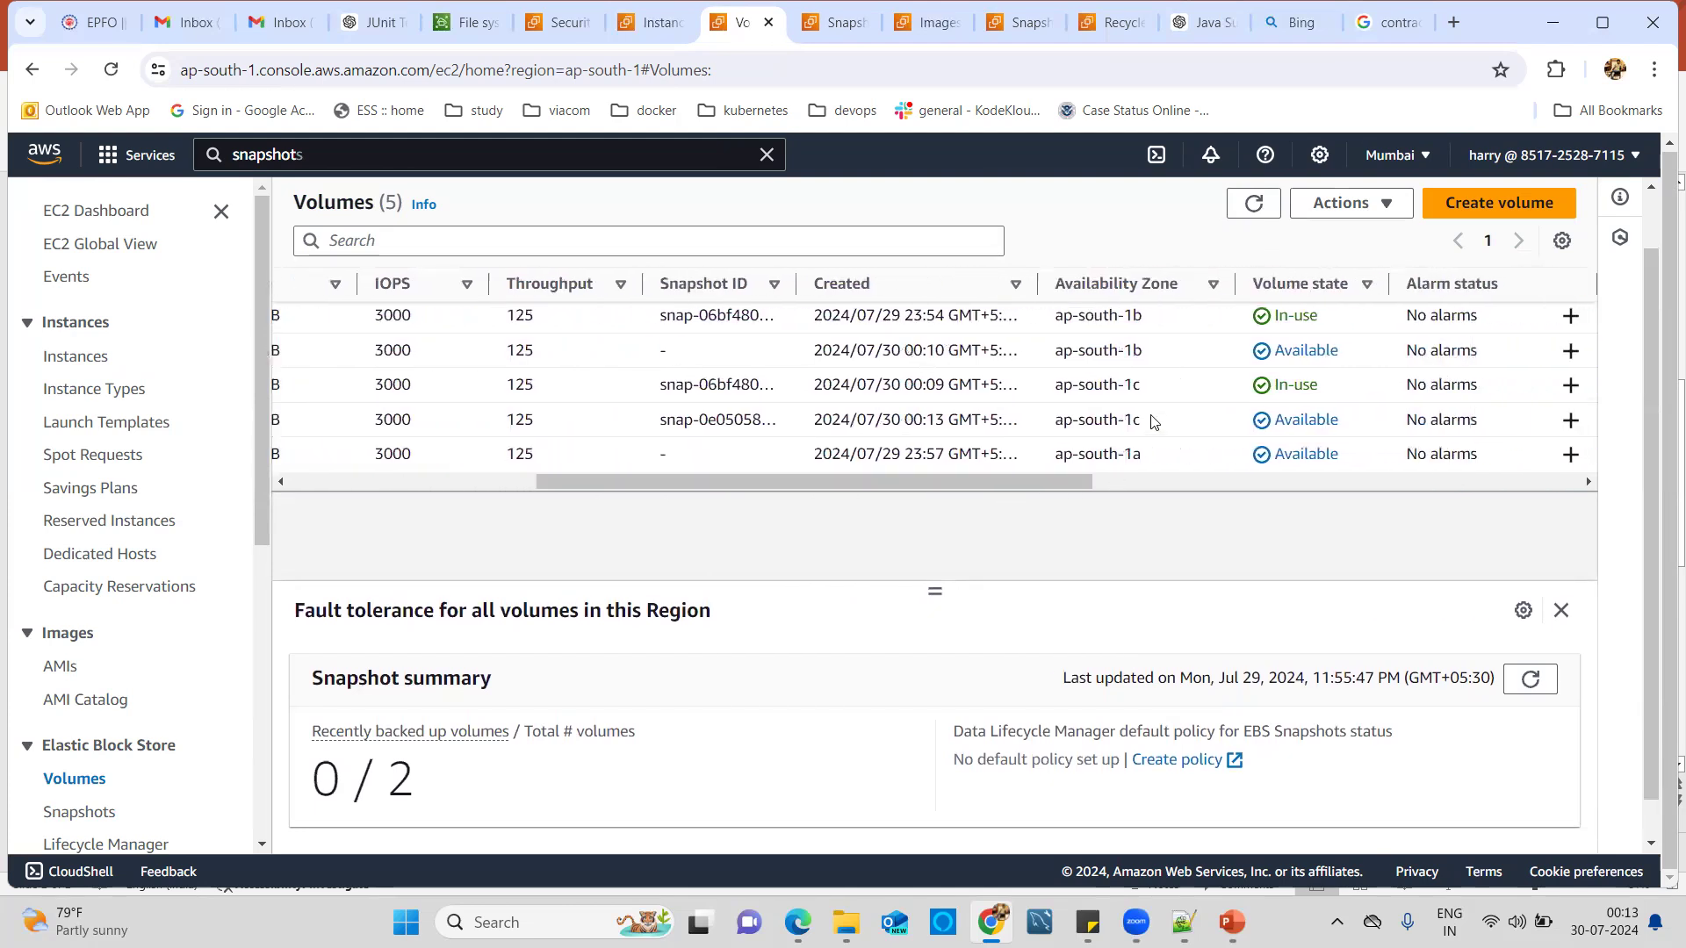
pyautogui.moveTo(1061, 421); pyautogui.dragTo(1146, 430)
pyautogui.moveTo(1034, 479); pyautogui.dragTo(690, 490)
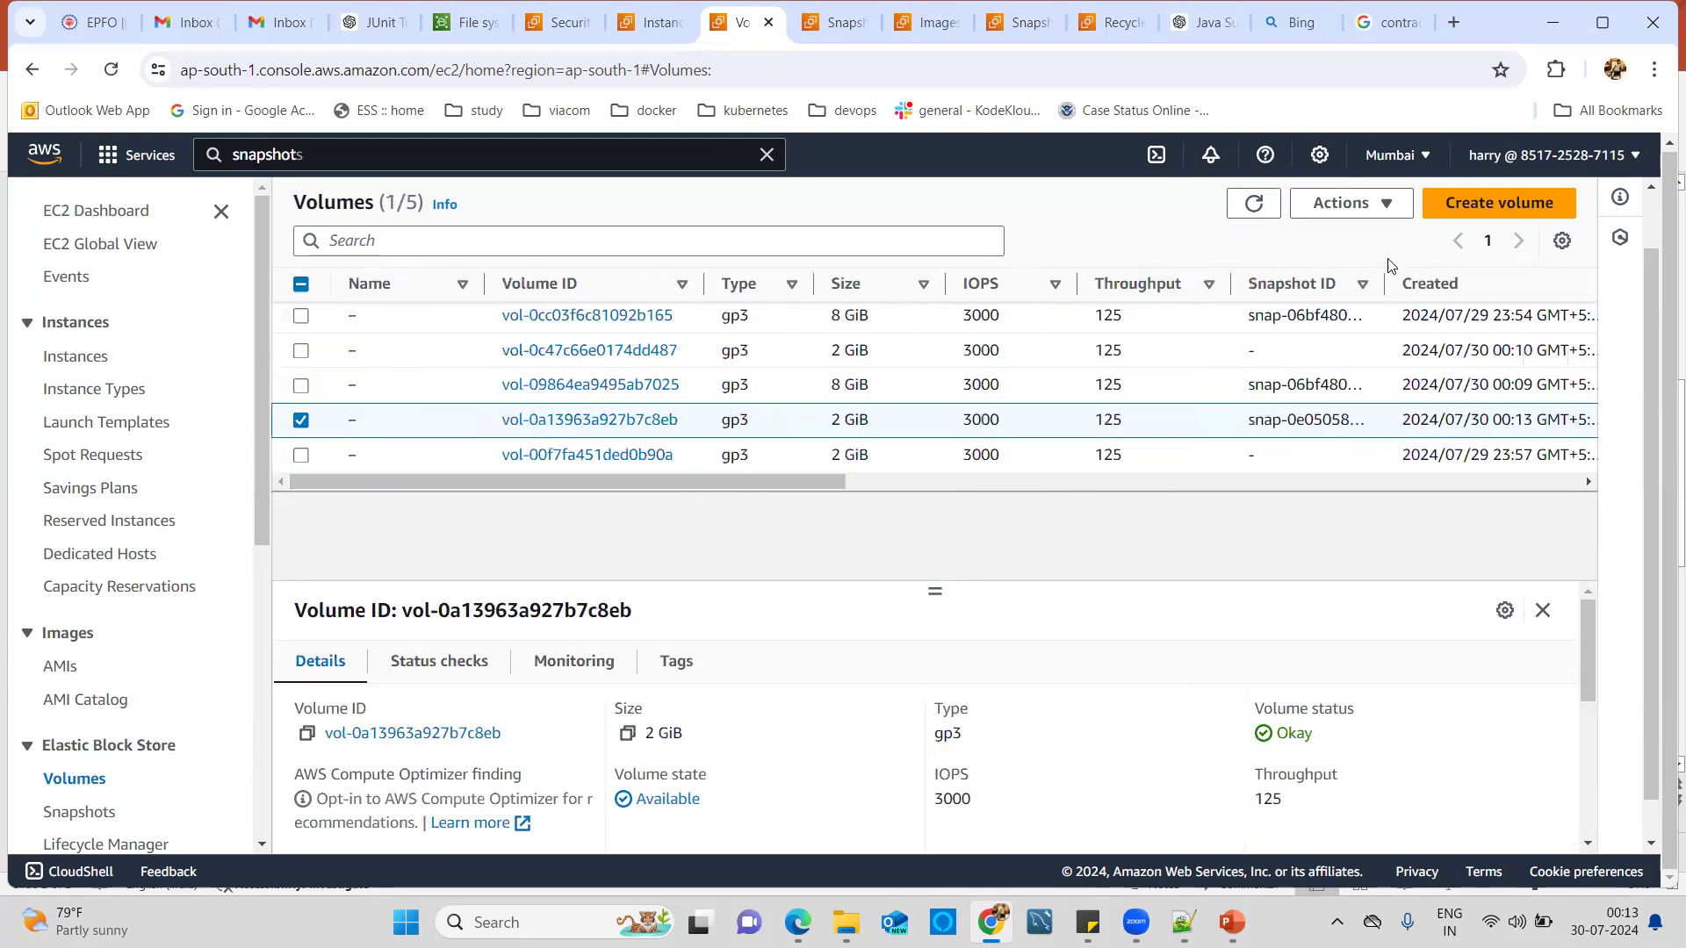
pyautogui.click(1384, 210)
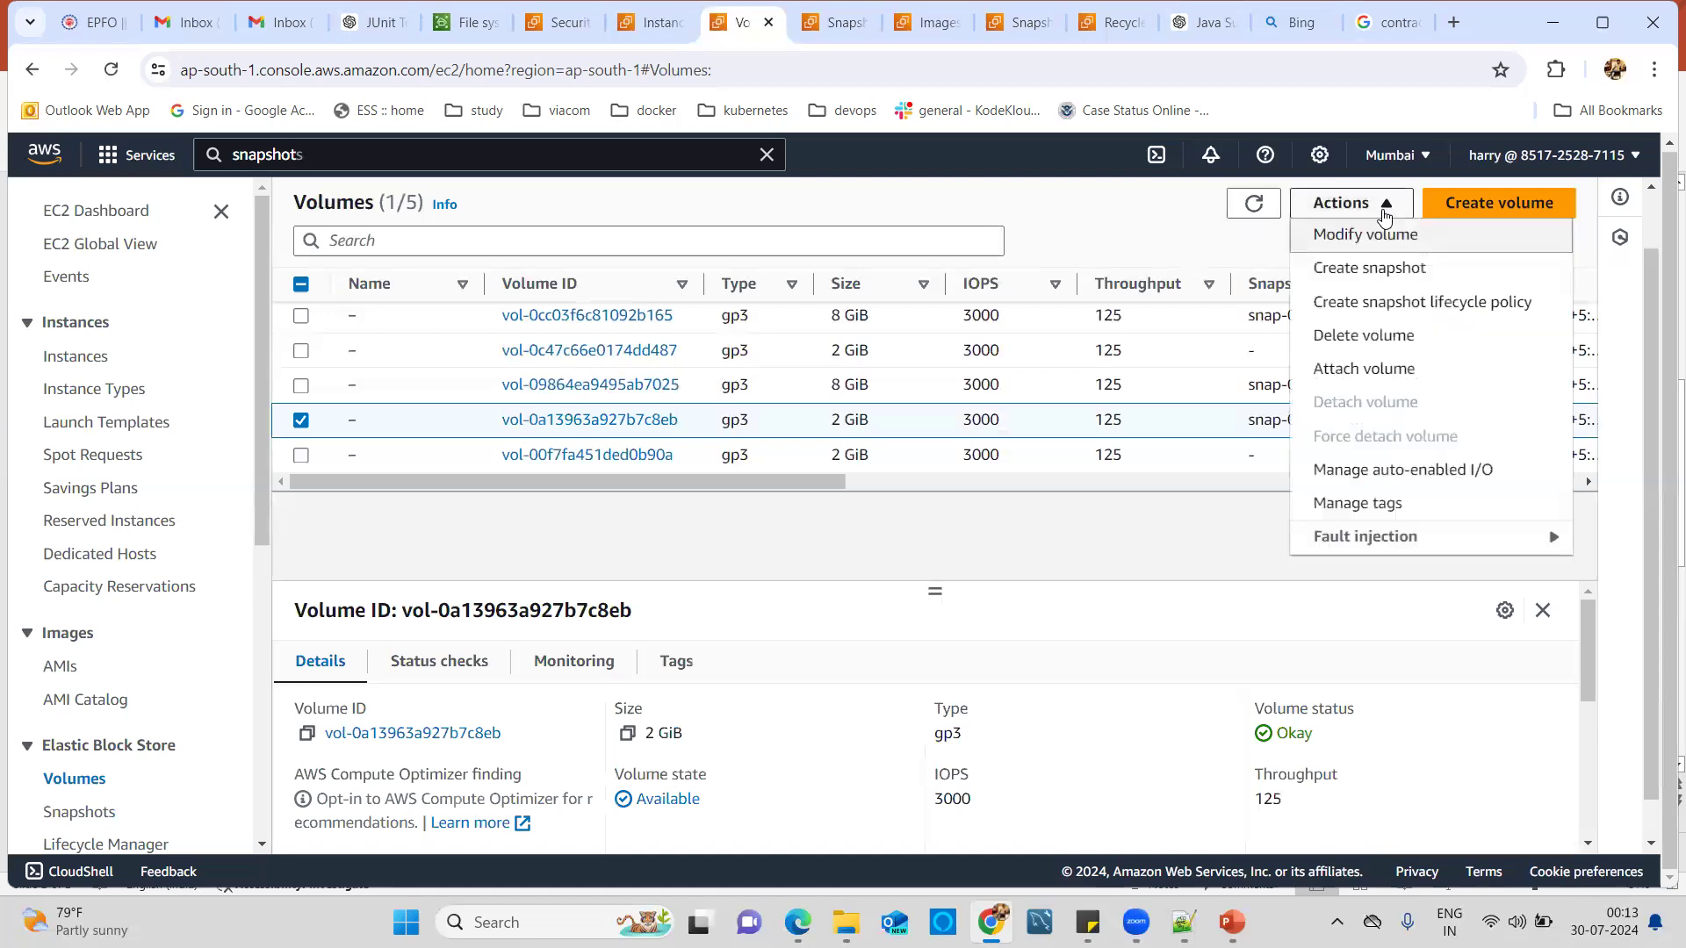
pyautogui.click(1363, 368)
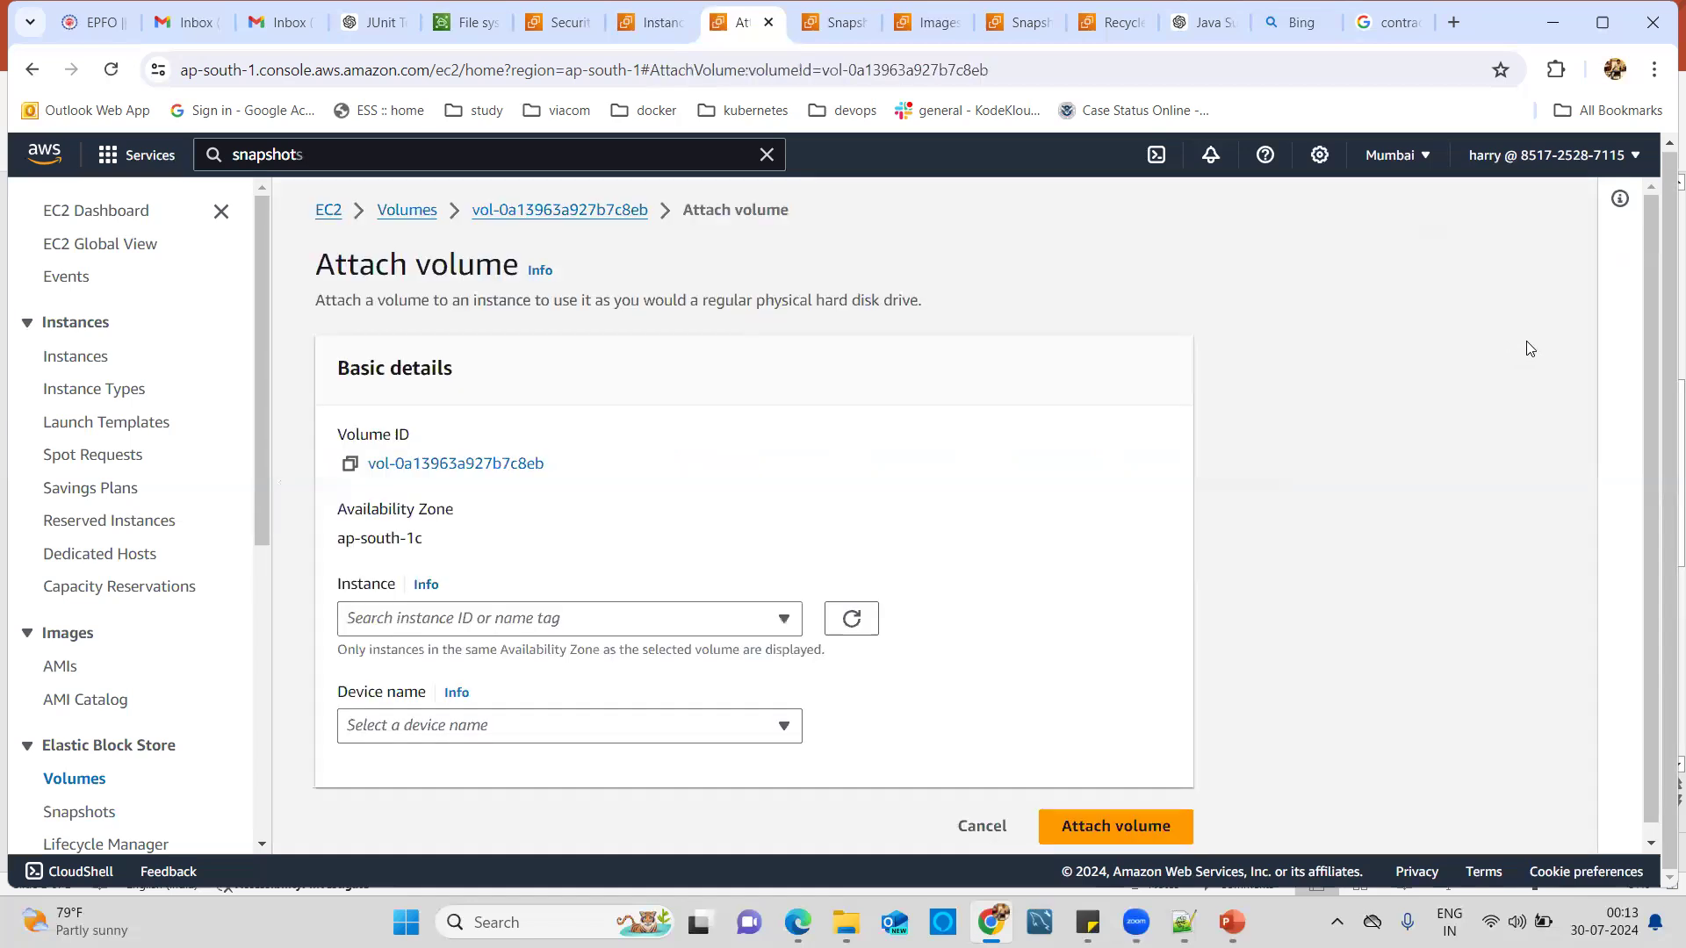
pyautogui.click(367, 624)
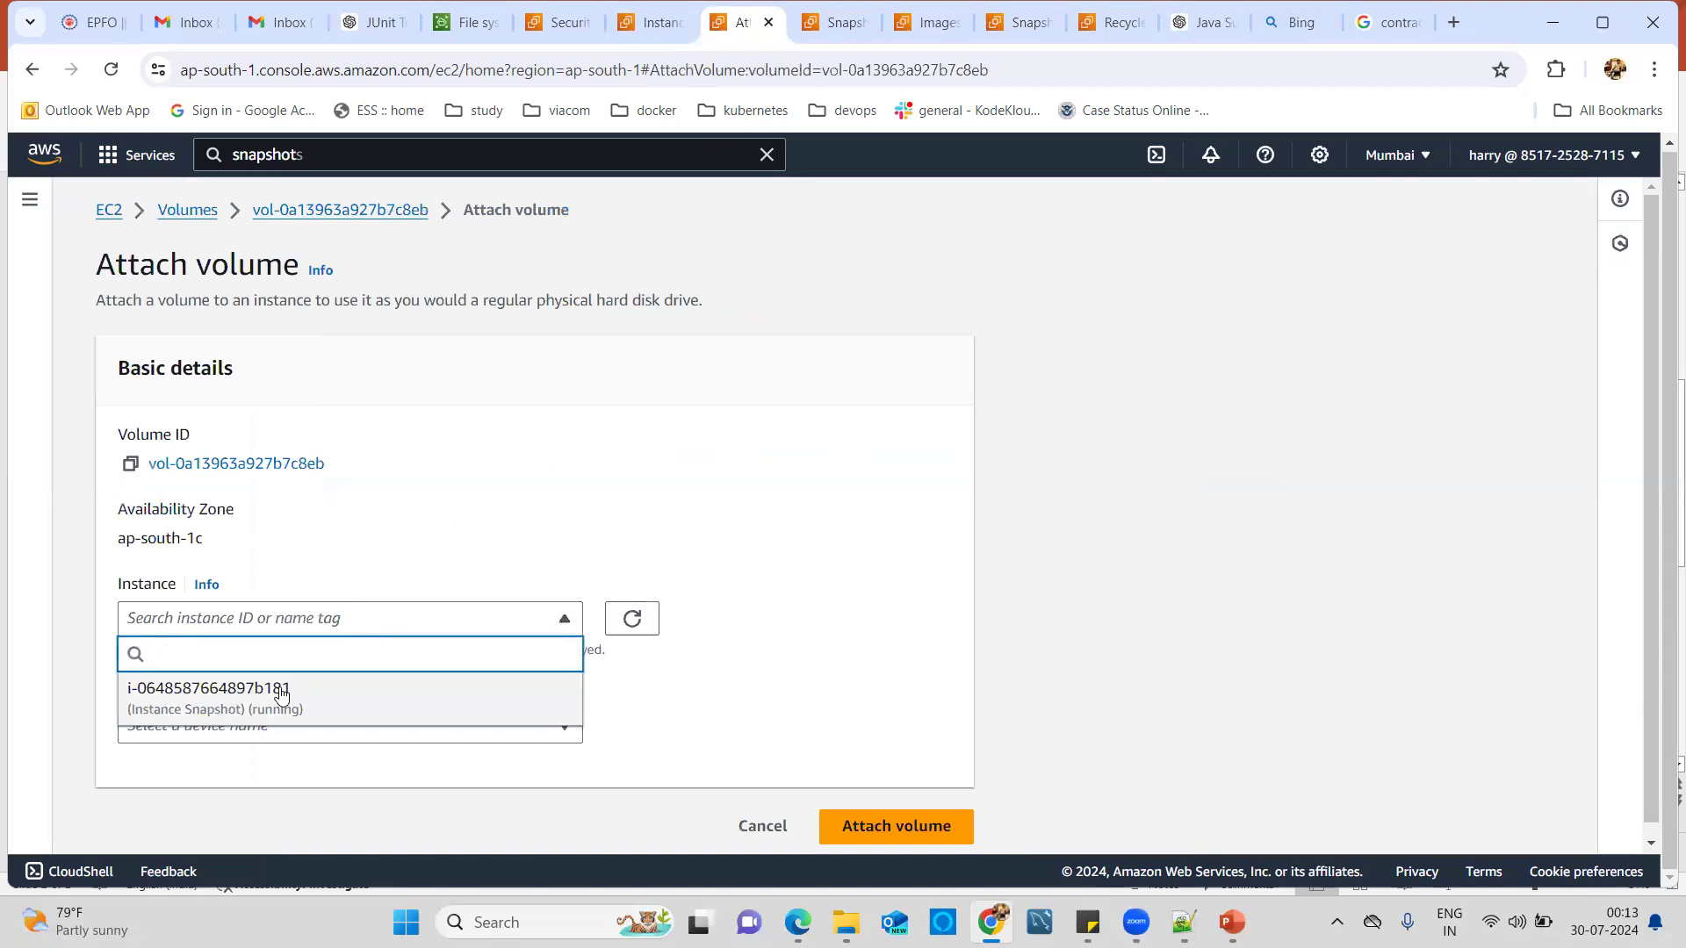
pyautogui.click(275, 699)
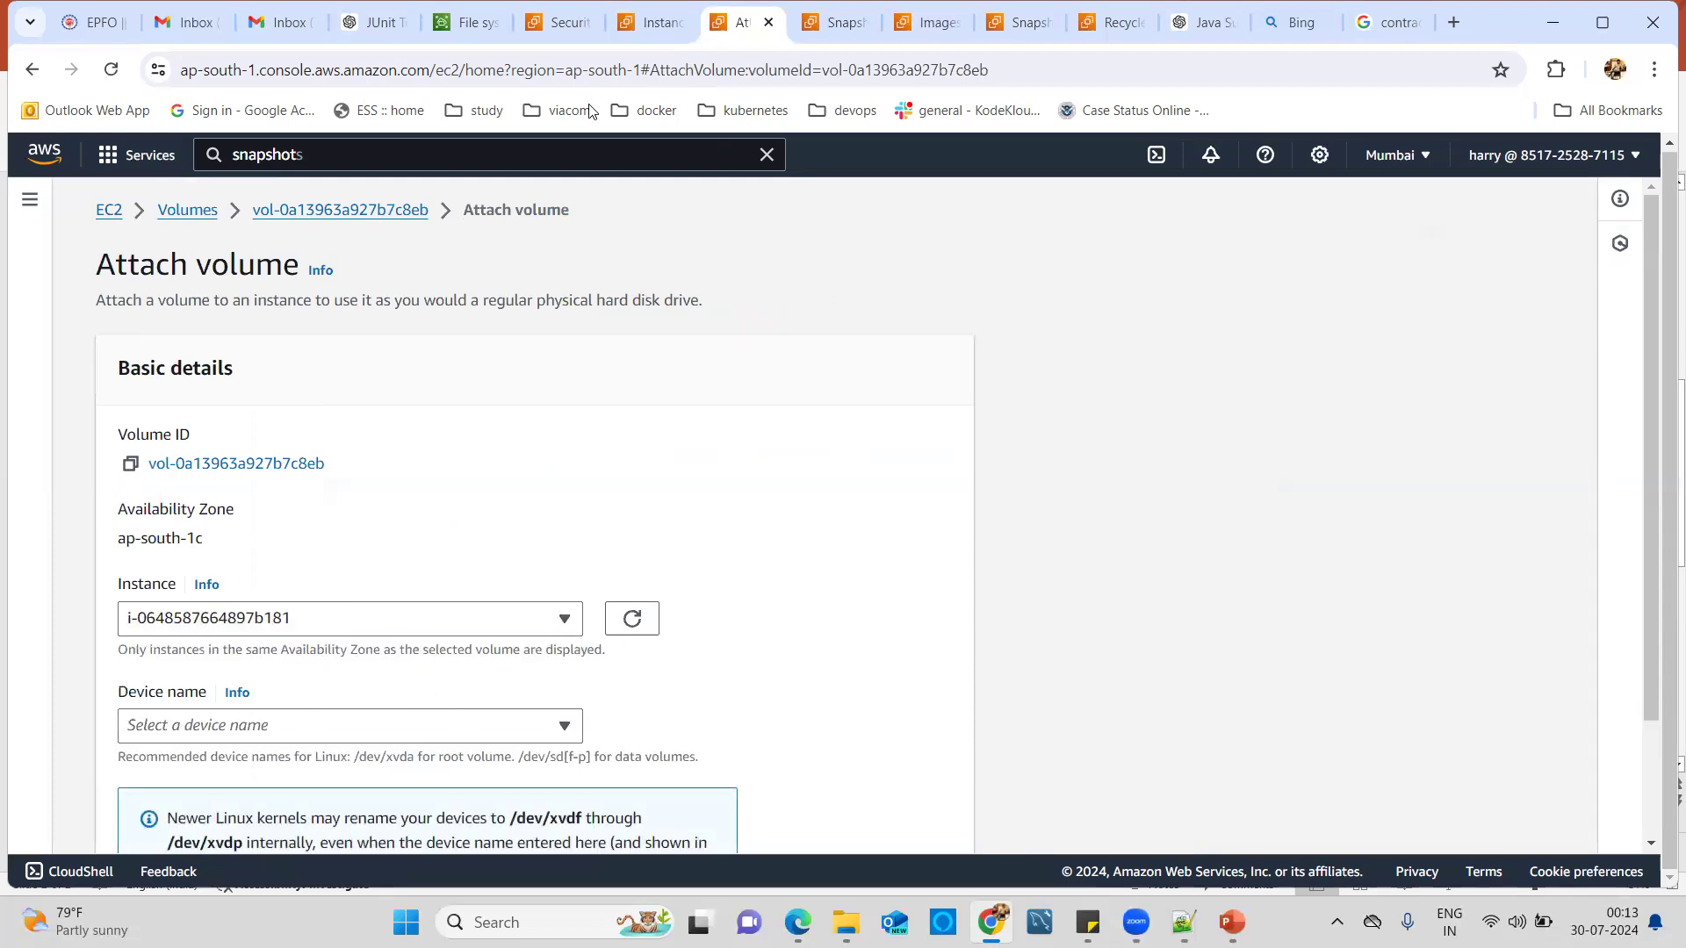
pyautogui.click(639, 24)
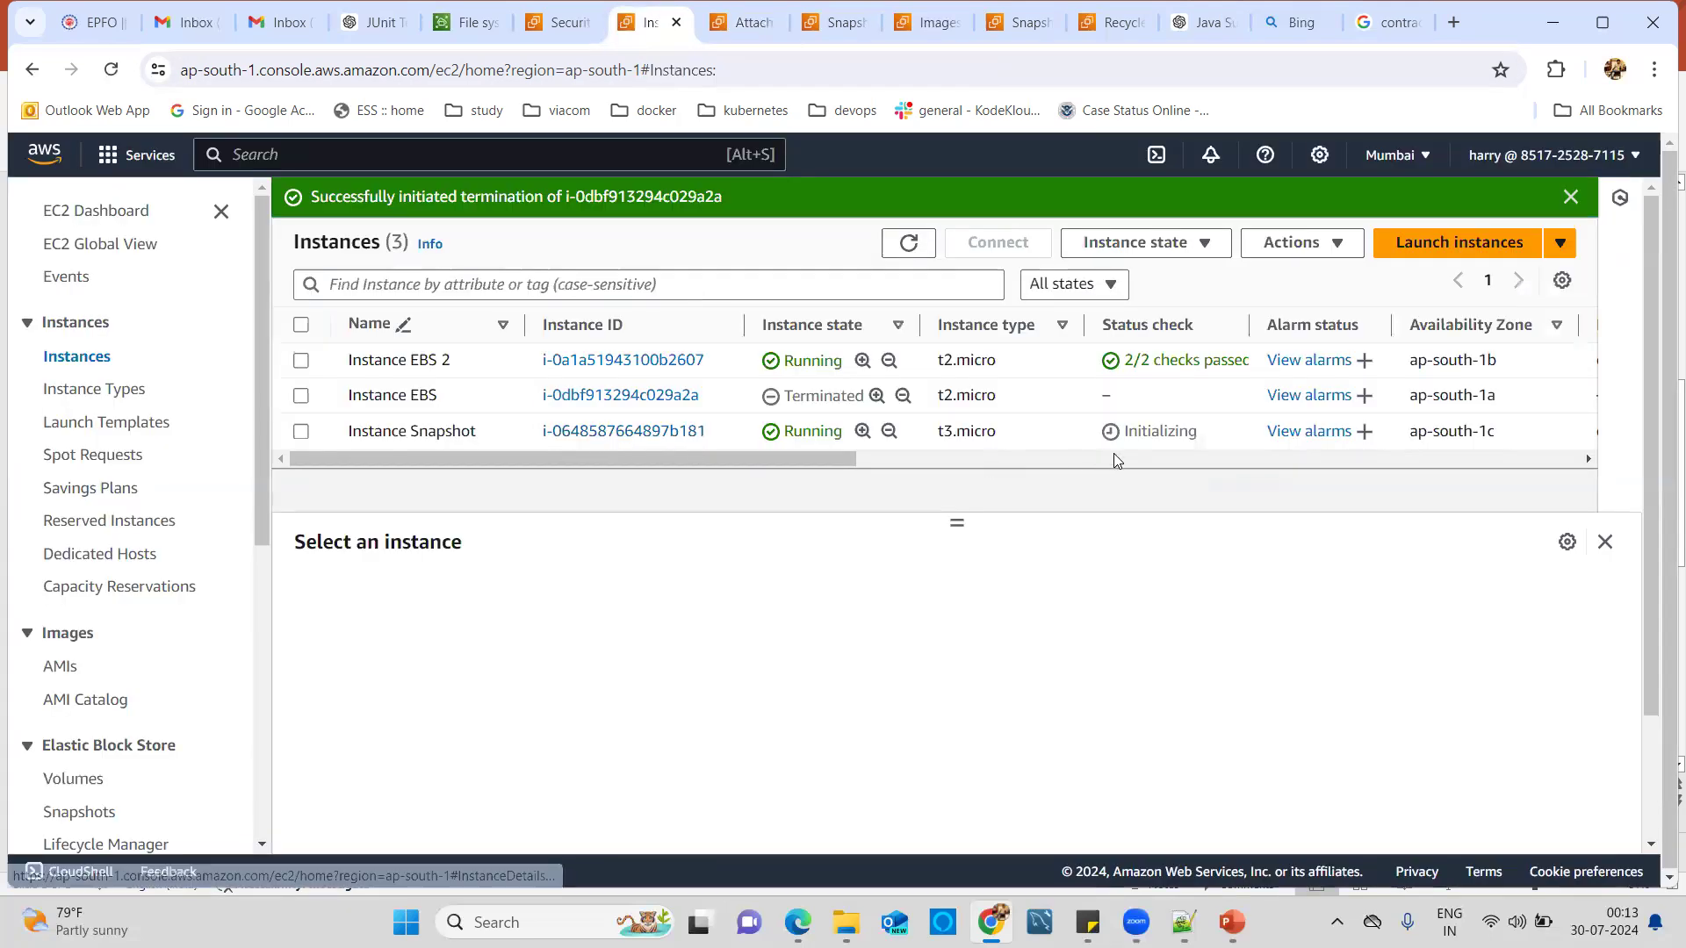
# Select Instance Snapshot and bring its detail sections into view.
pyautogui.click(301, 432)
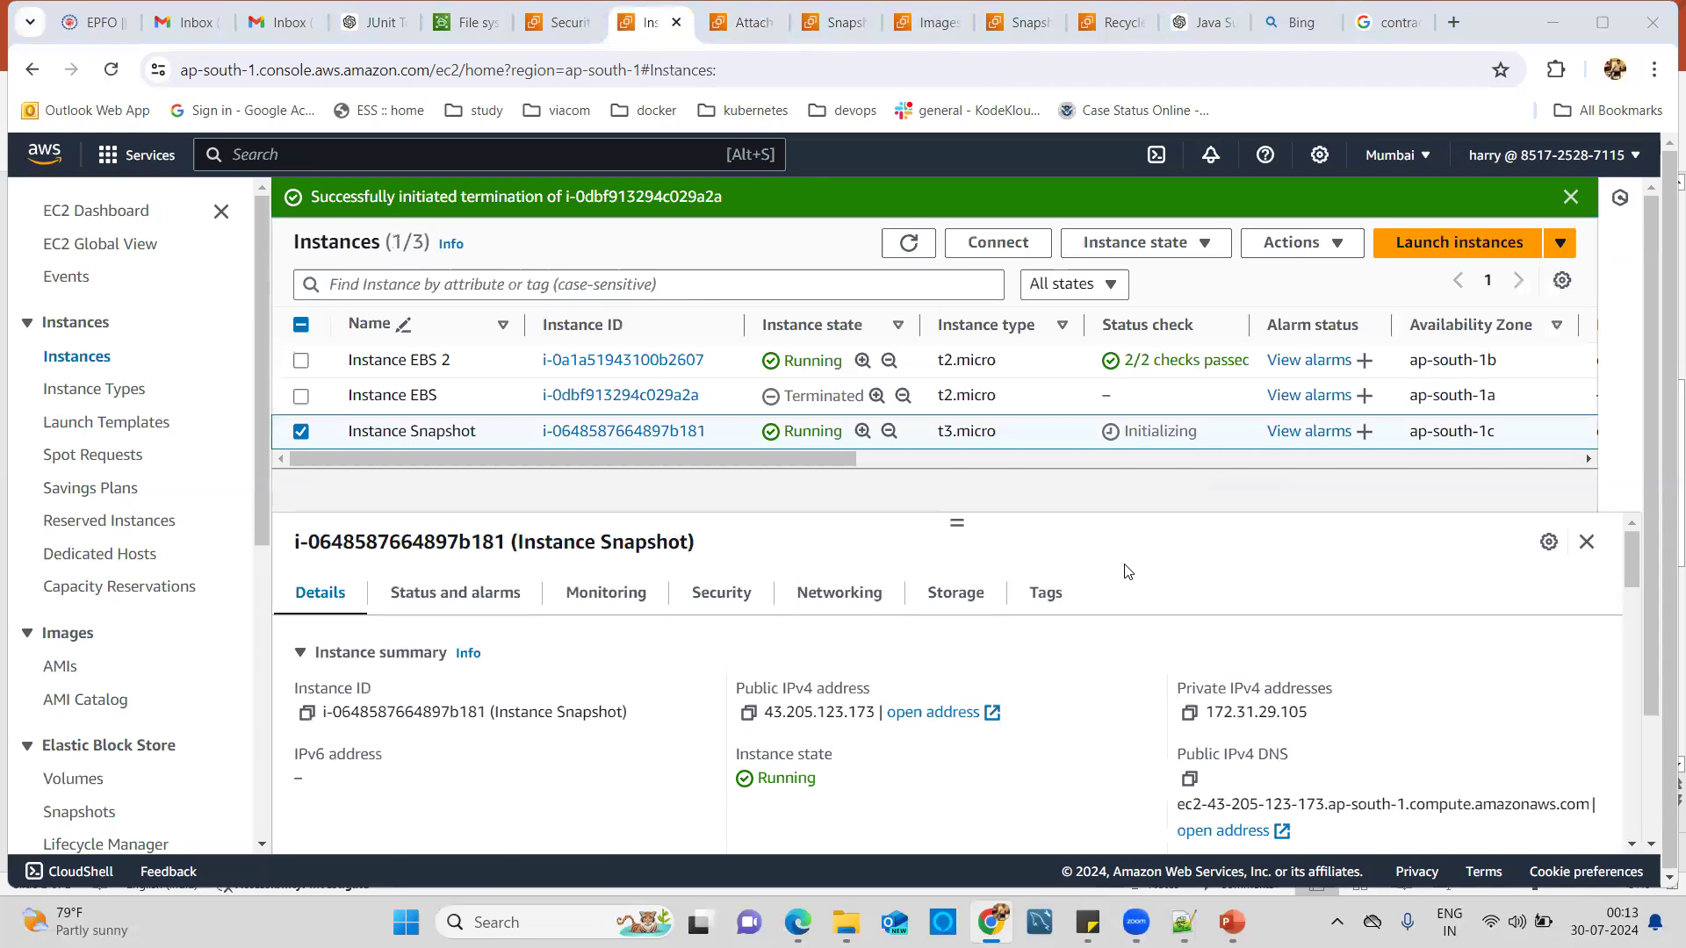
pyautogui.click(808, 595)
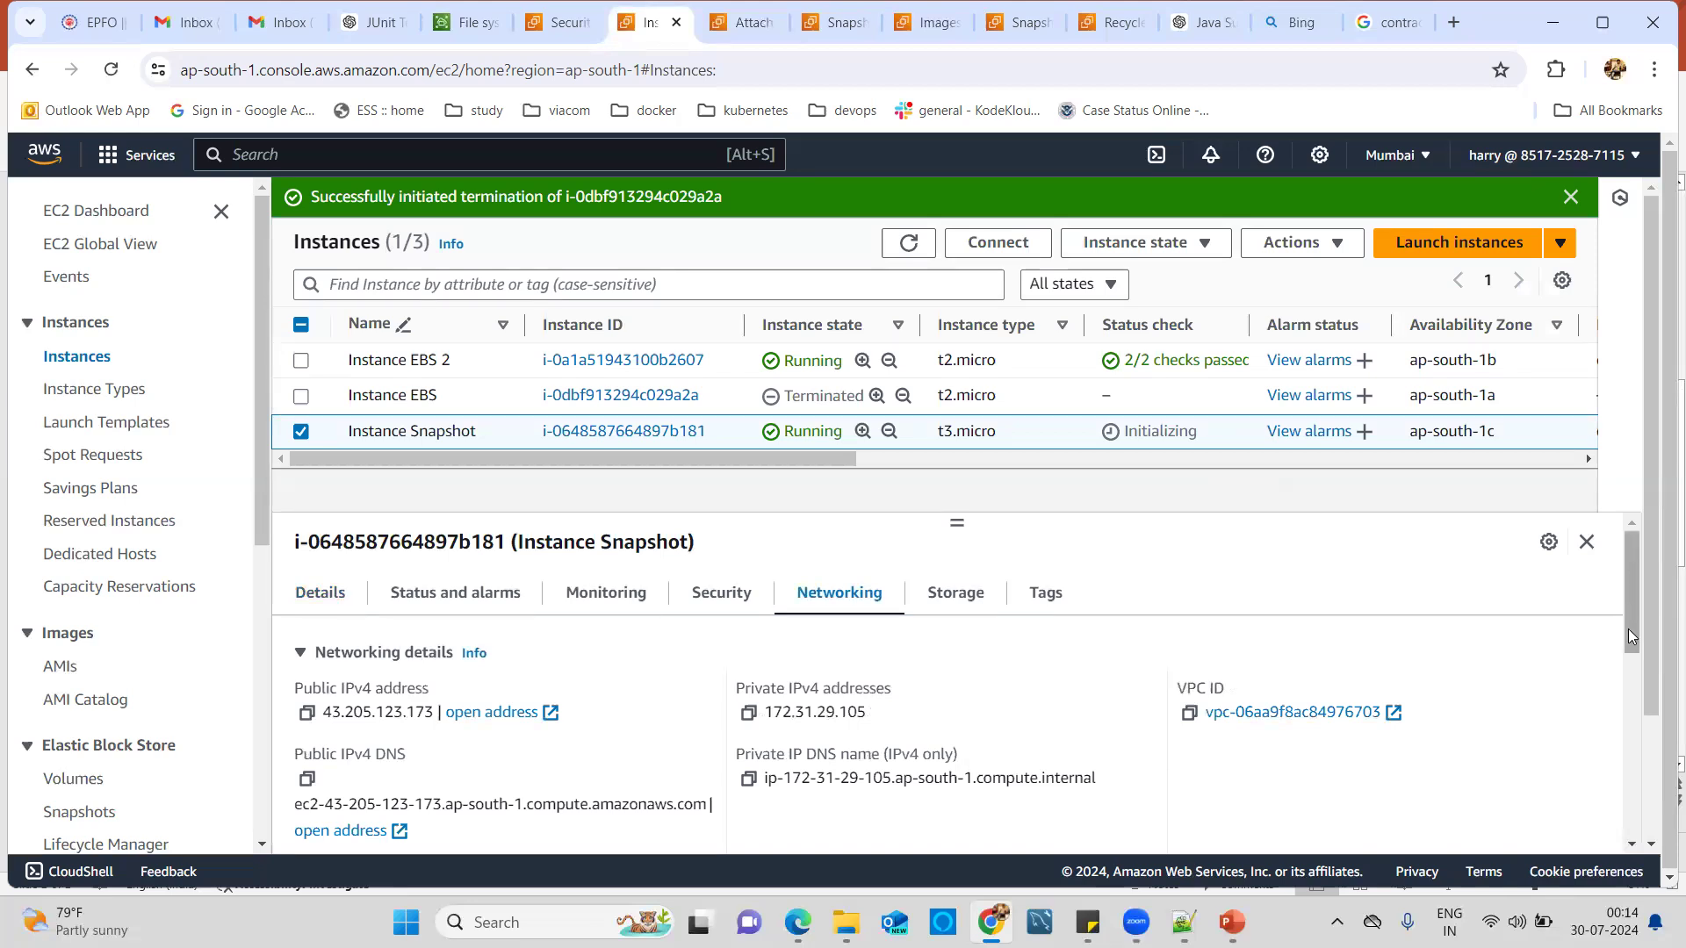
pyautogui.click(1631, 658)
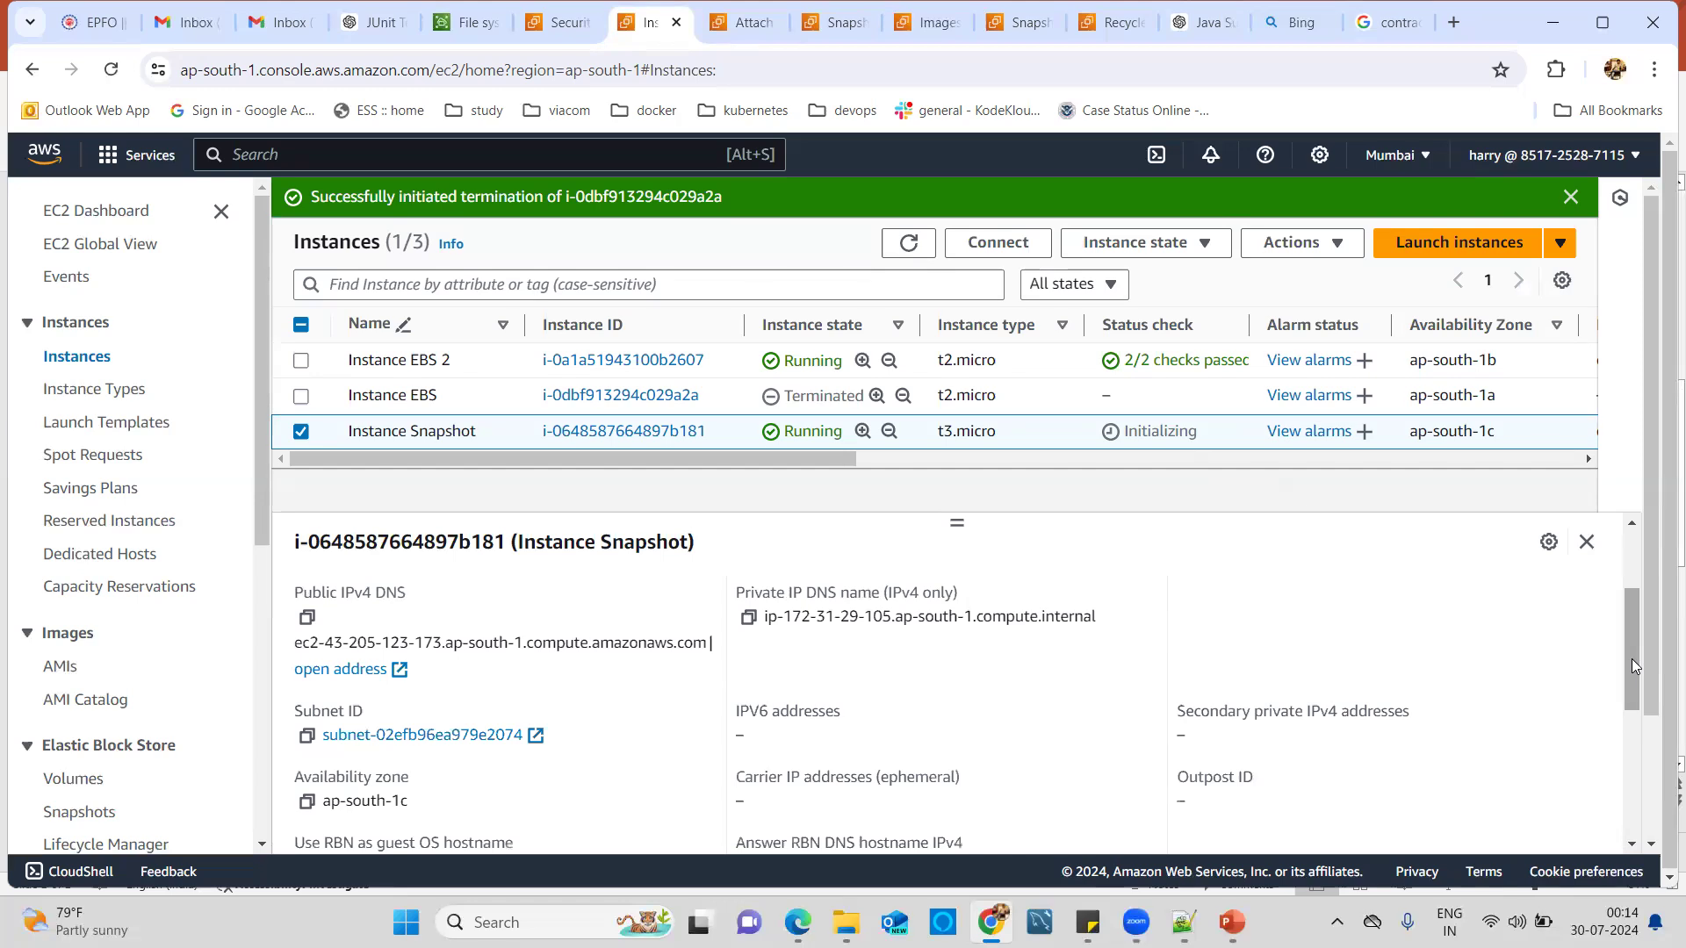
pyautogui.click(1632, 555)
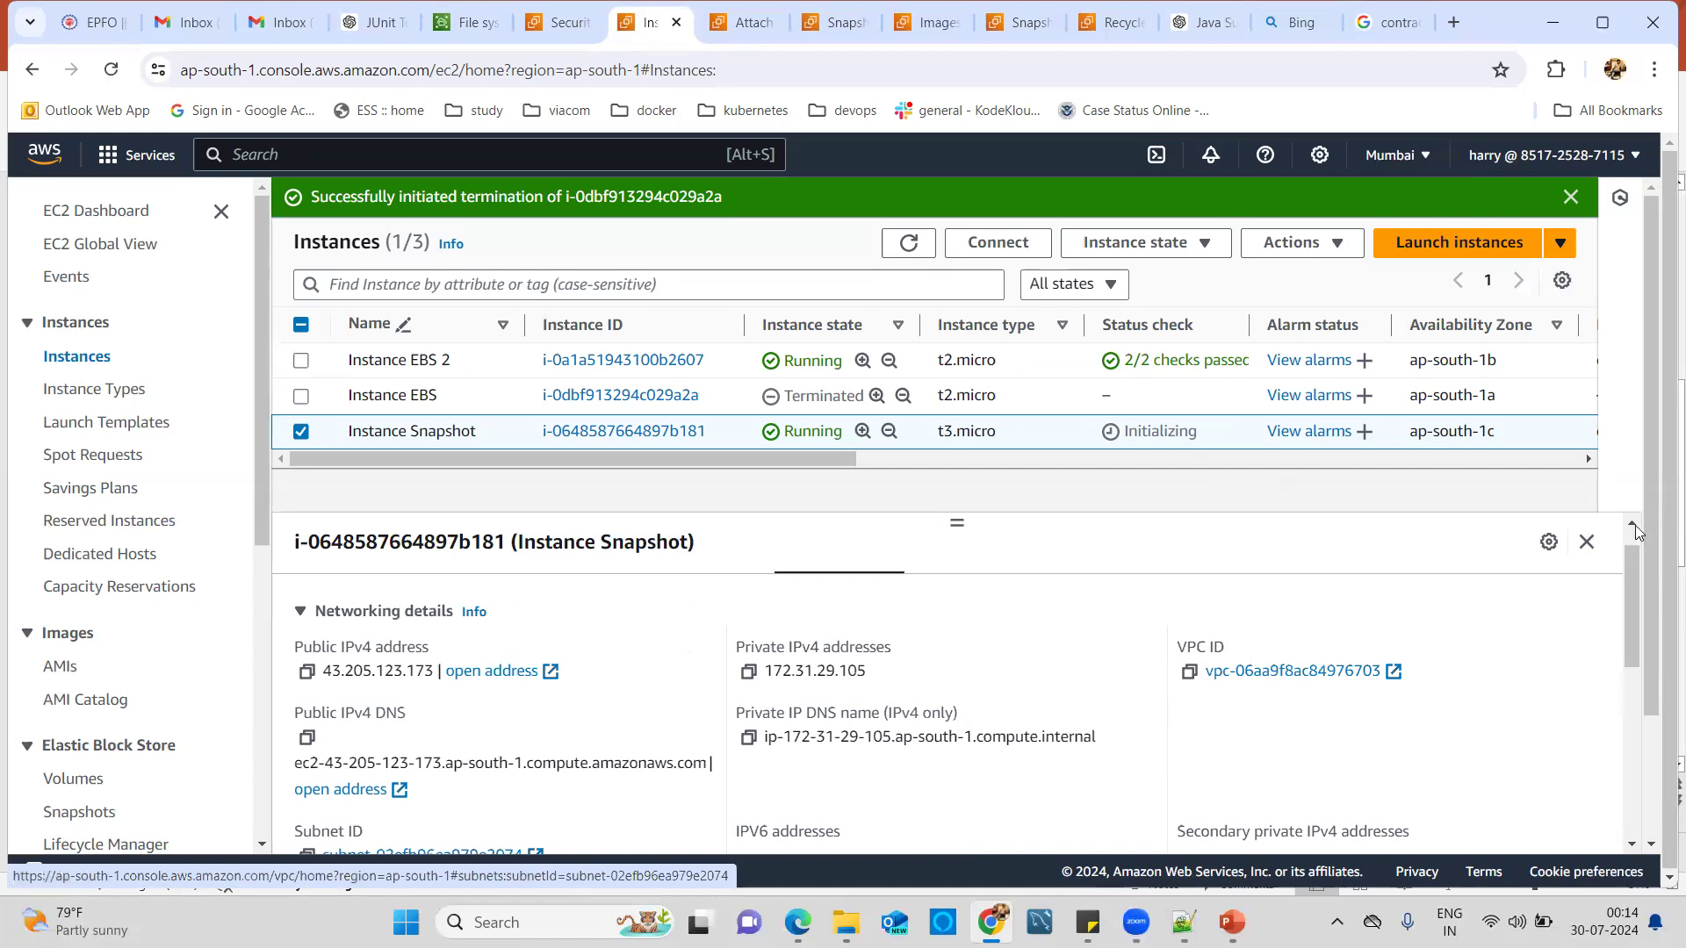
pyautogui.doubleClick(1635, 525)
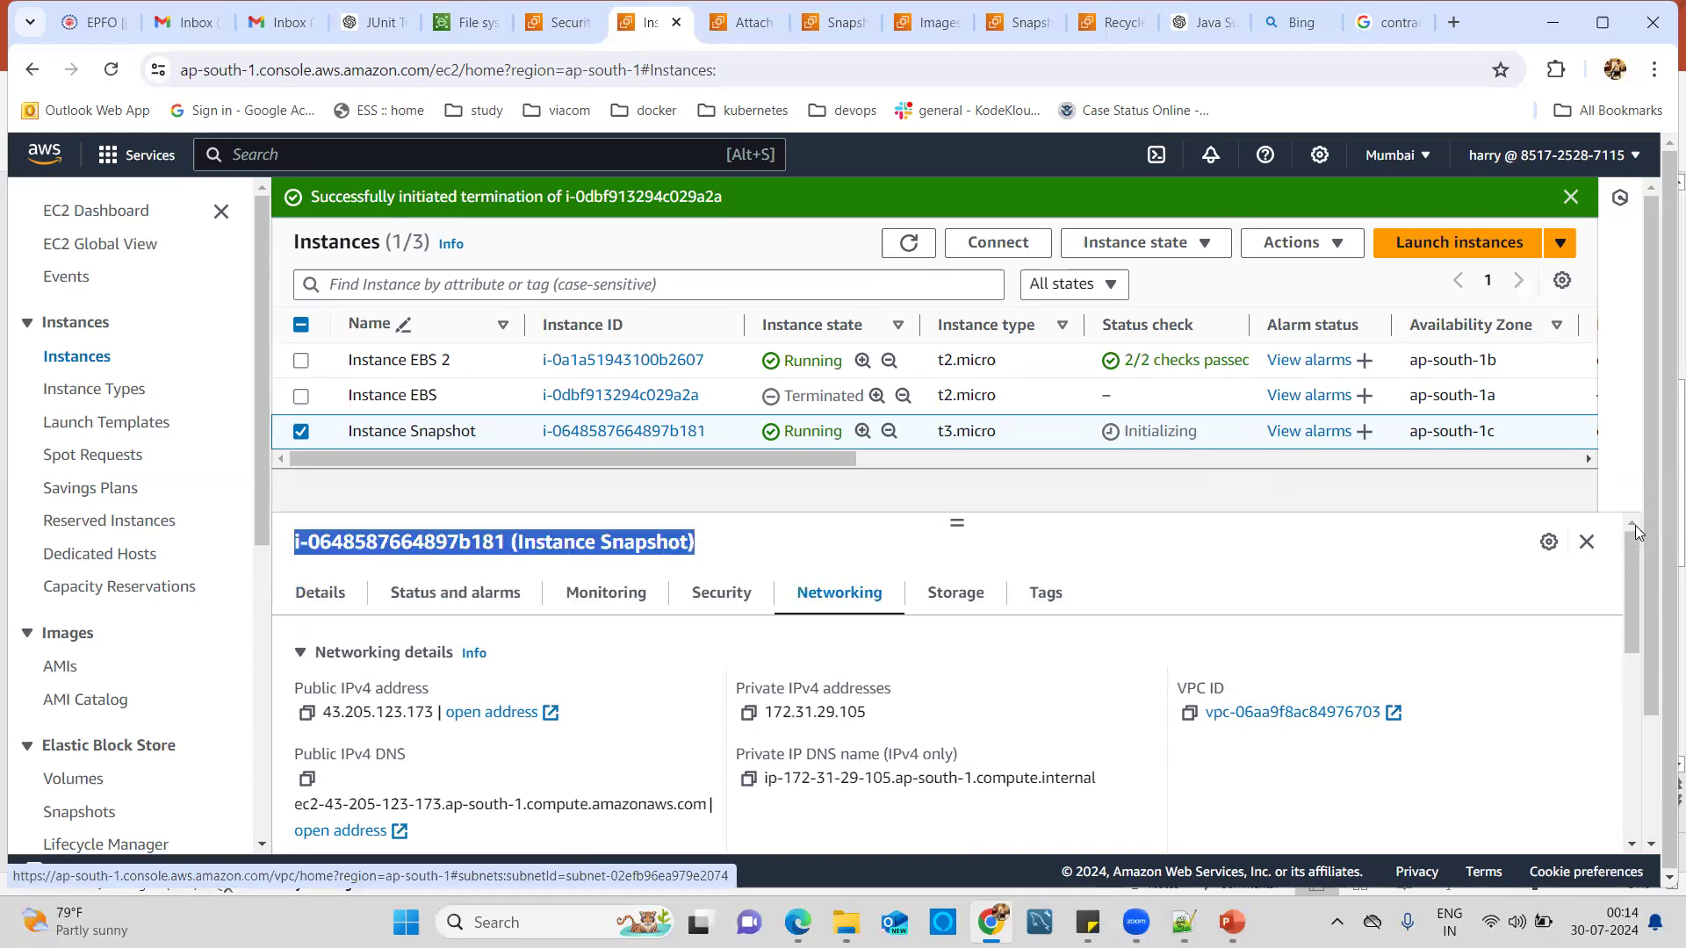
# Show its storage, a single 8 GiB root volume at /dev/xvda, and refresh the instance list.
pyautogui.click(928, 602)
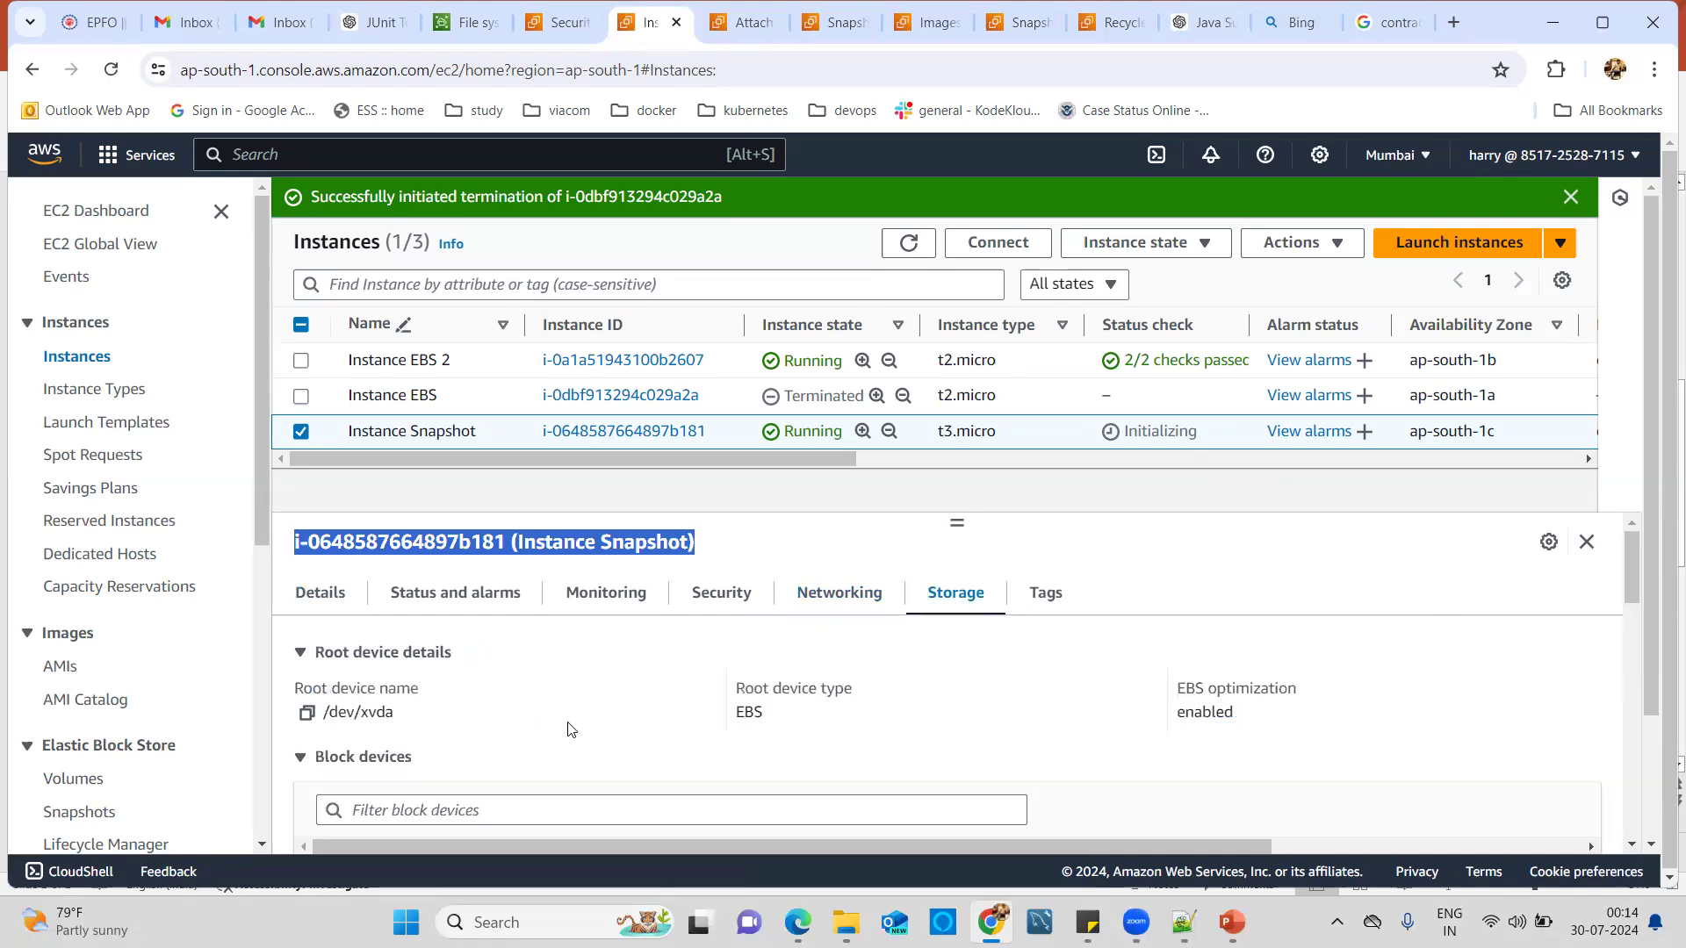
pyautogui.scroll(-5, 573, 729)
pyautogui.scroll(5, 579, 722)
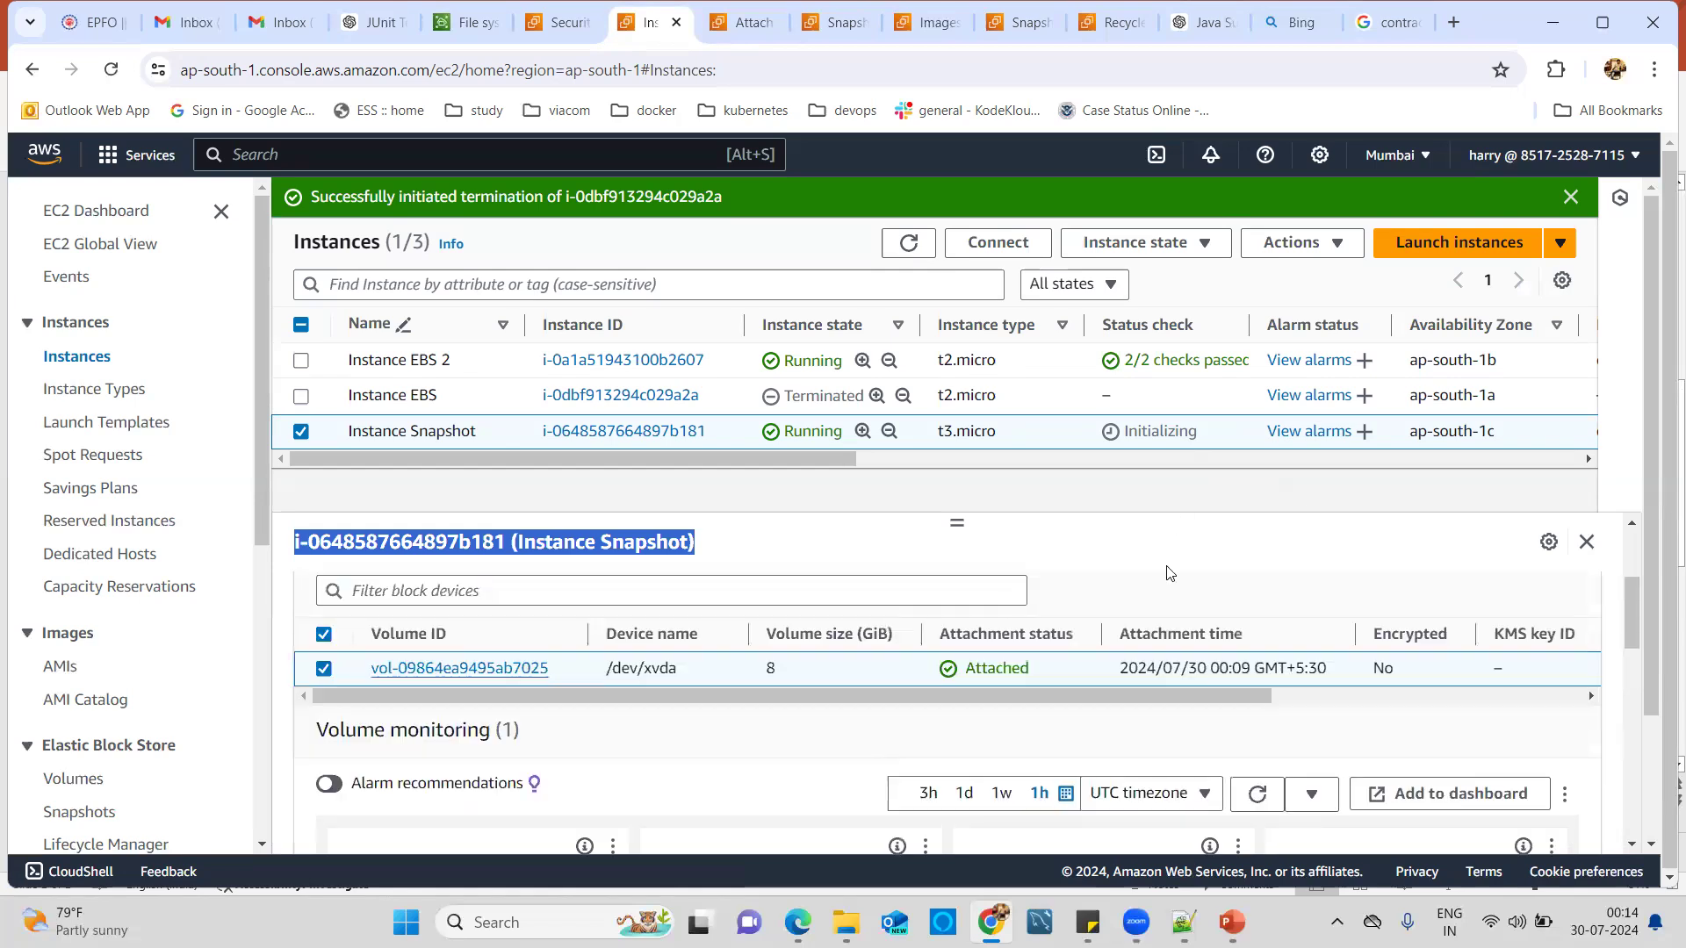
pyautogui.click(1167, 573)
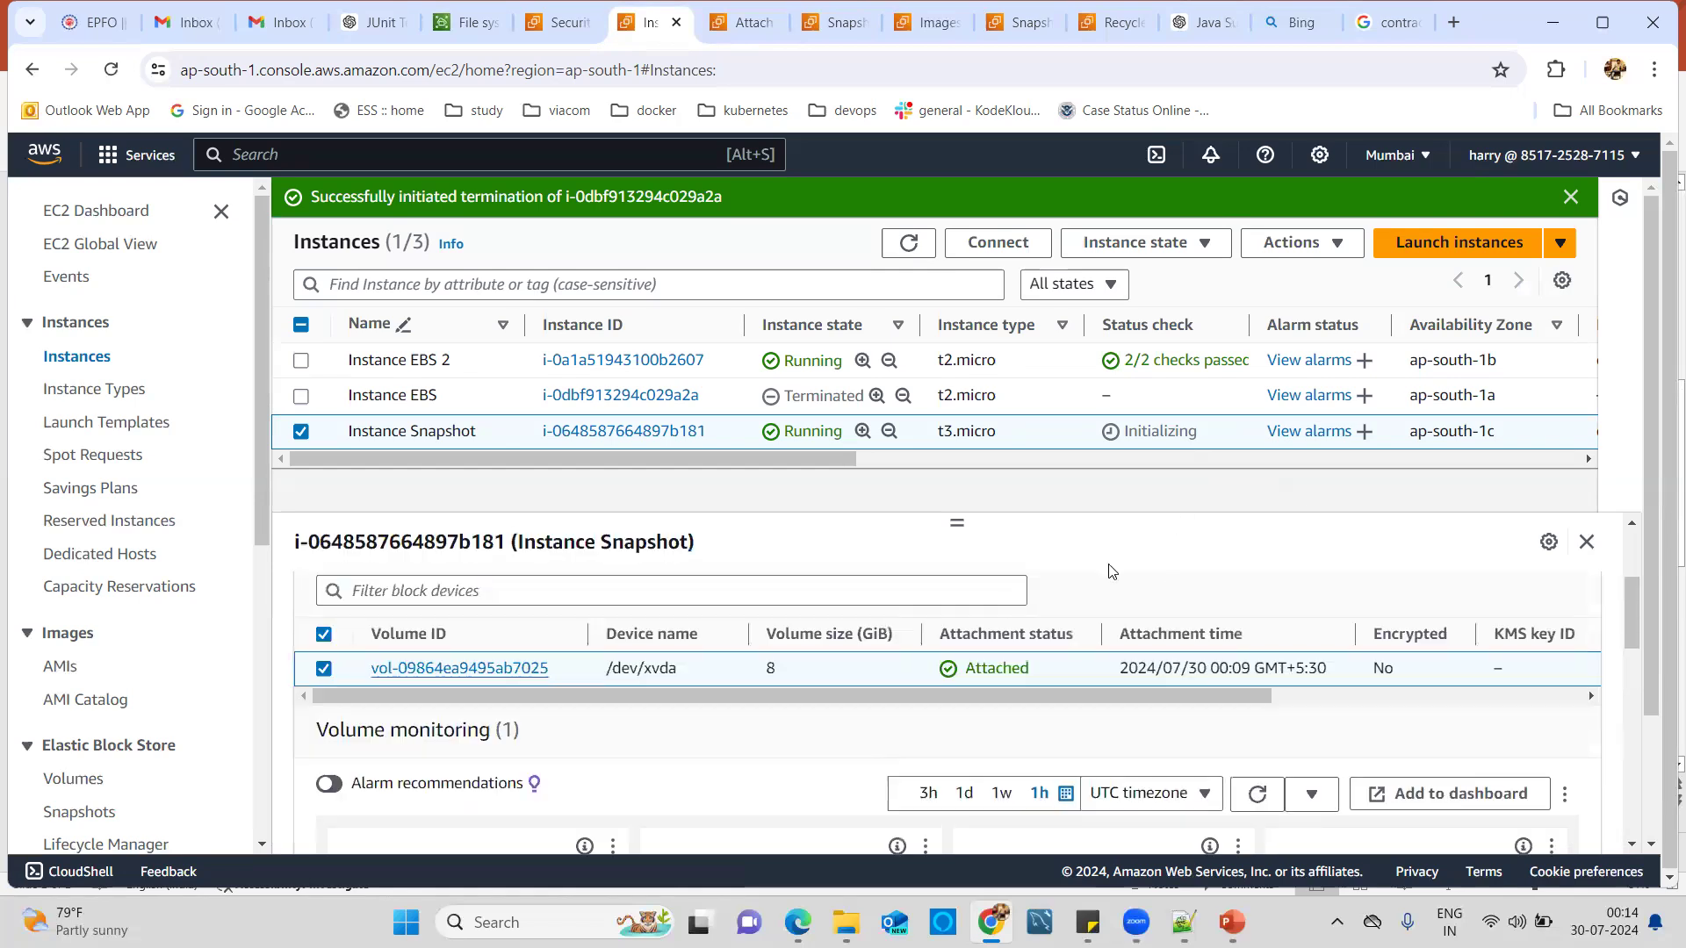
pyautogui.click(909, 246)
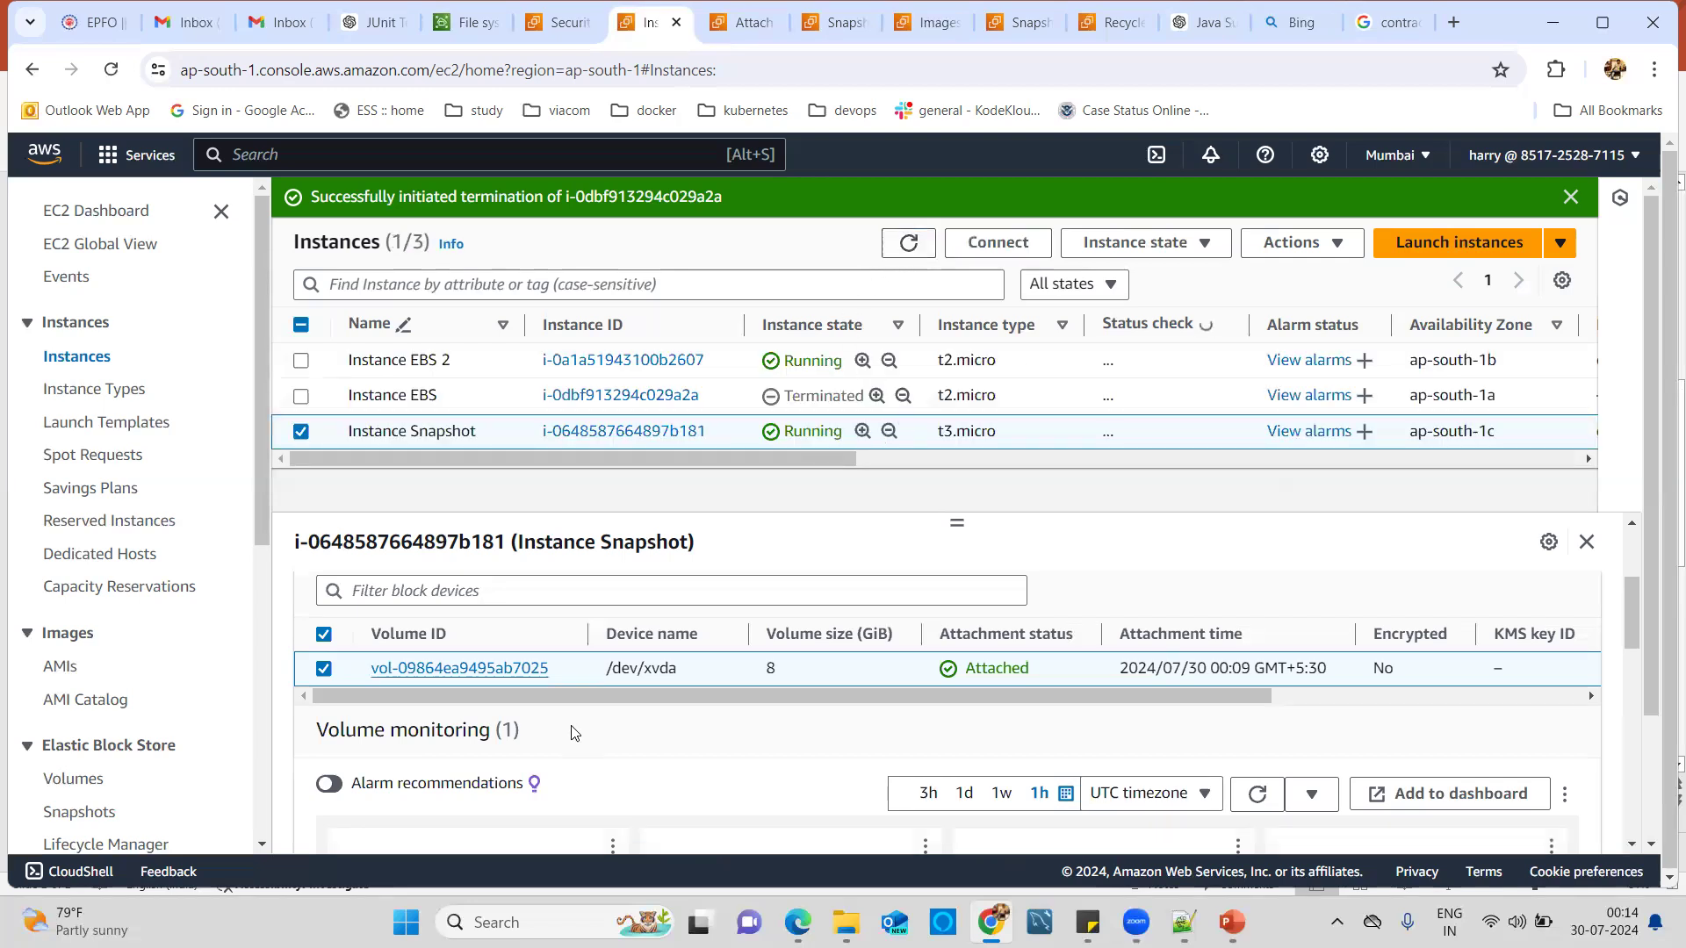
pyautogui.click(302, 361)
pyautogui.click(301, 430)
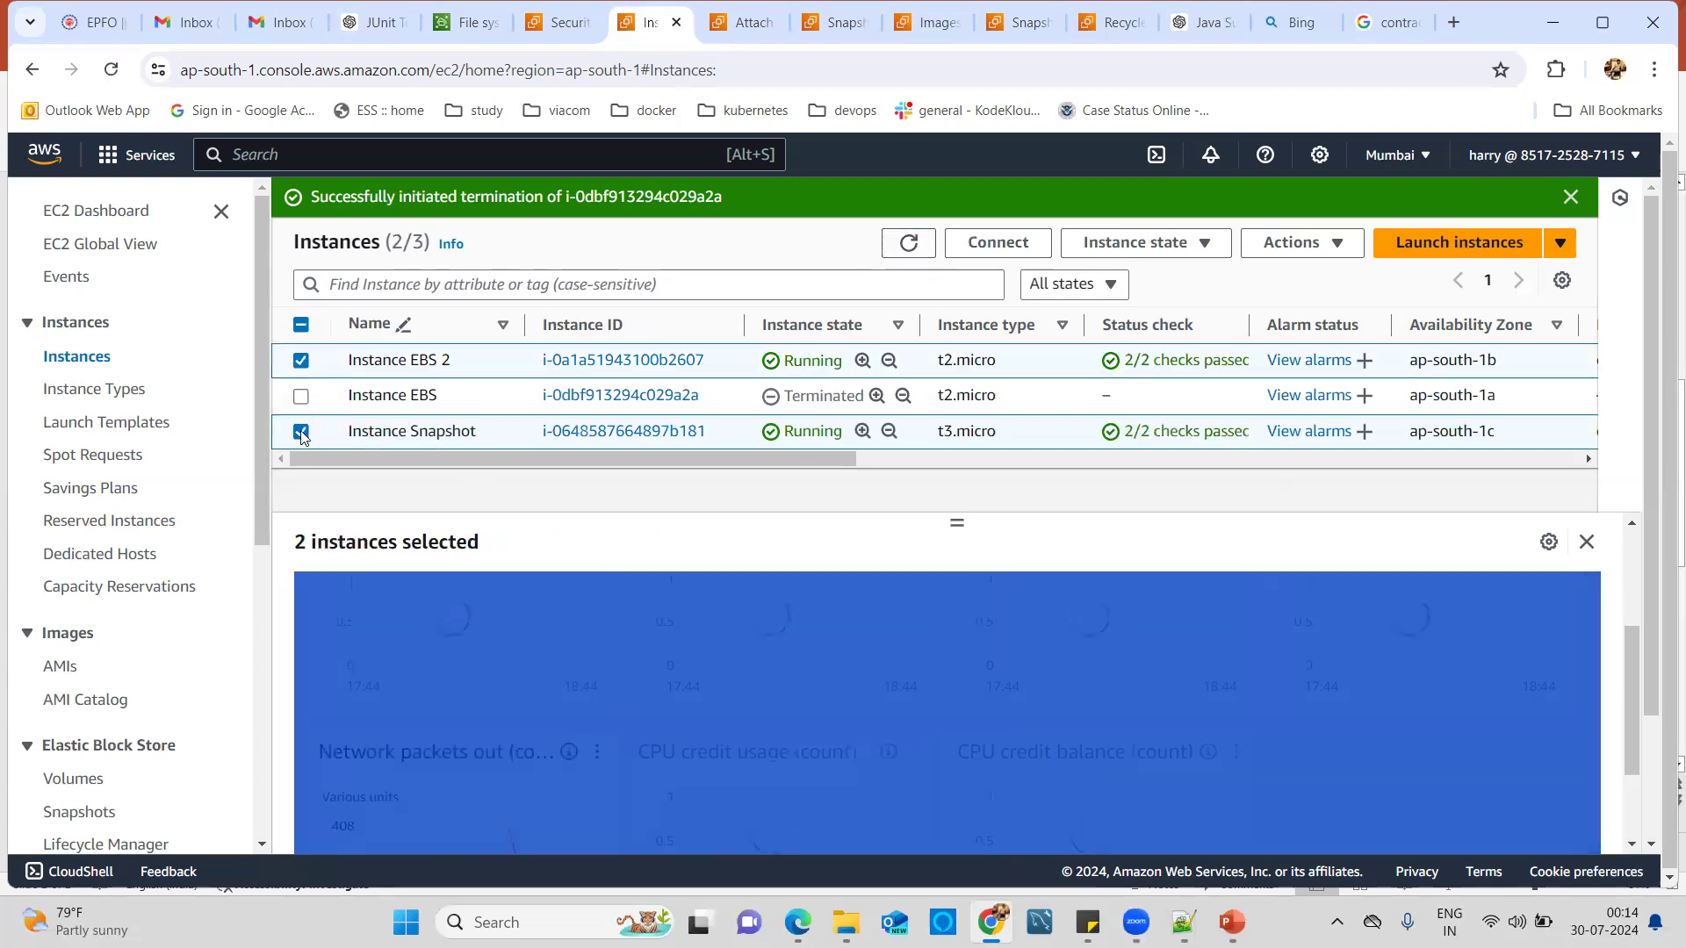
pyautogui.click(308, 363)
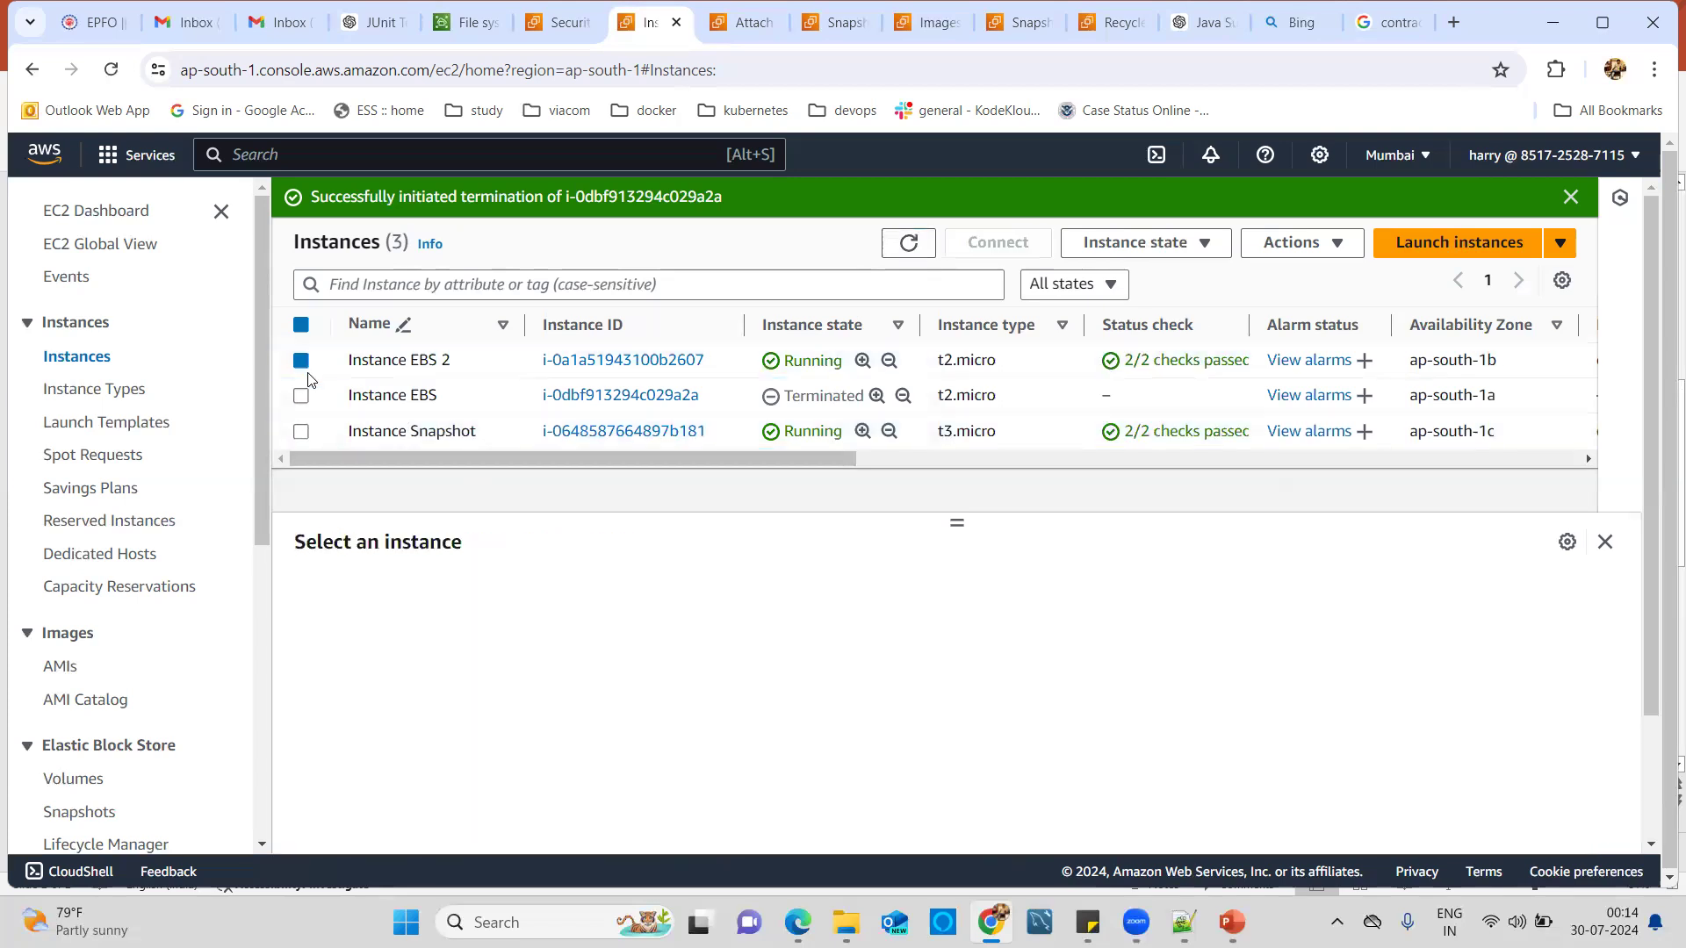
pyautogui.click(307, 363)
pyautogui.click(301, 432)
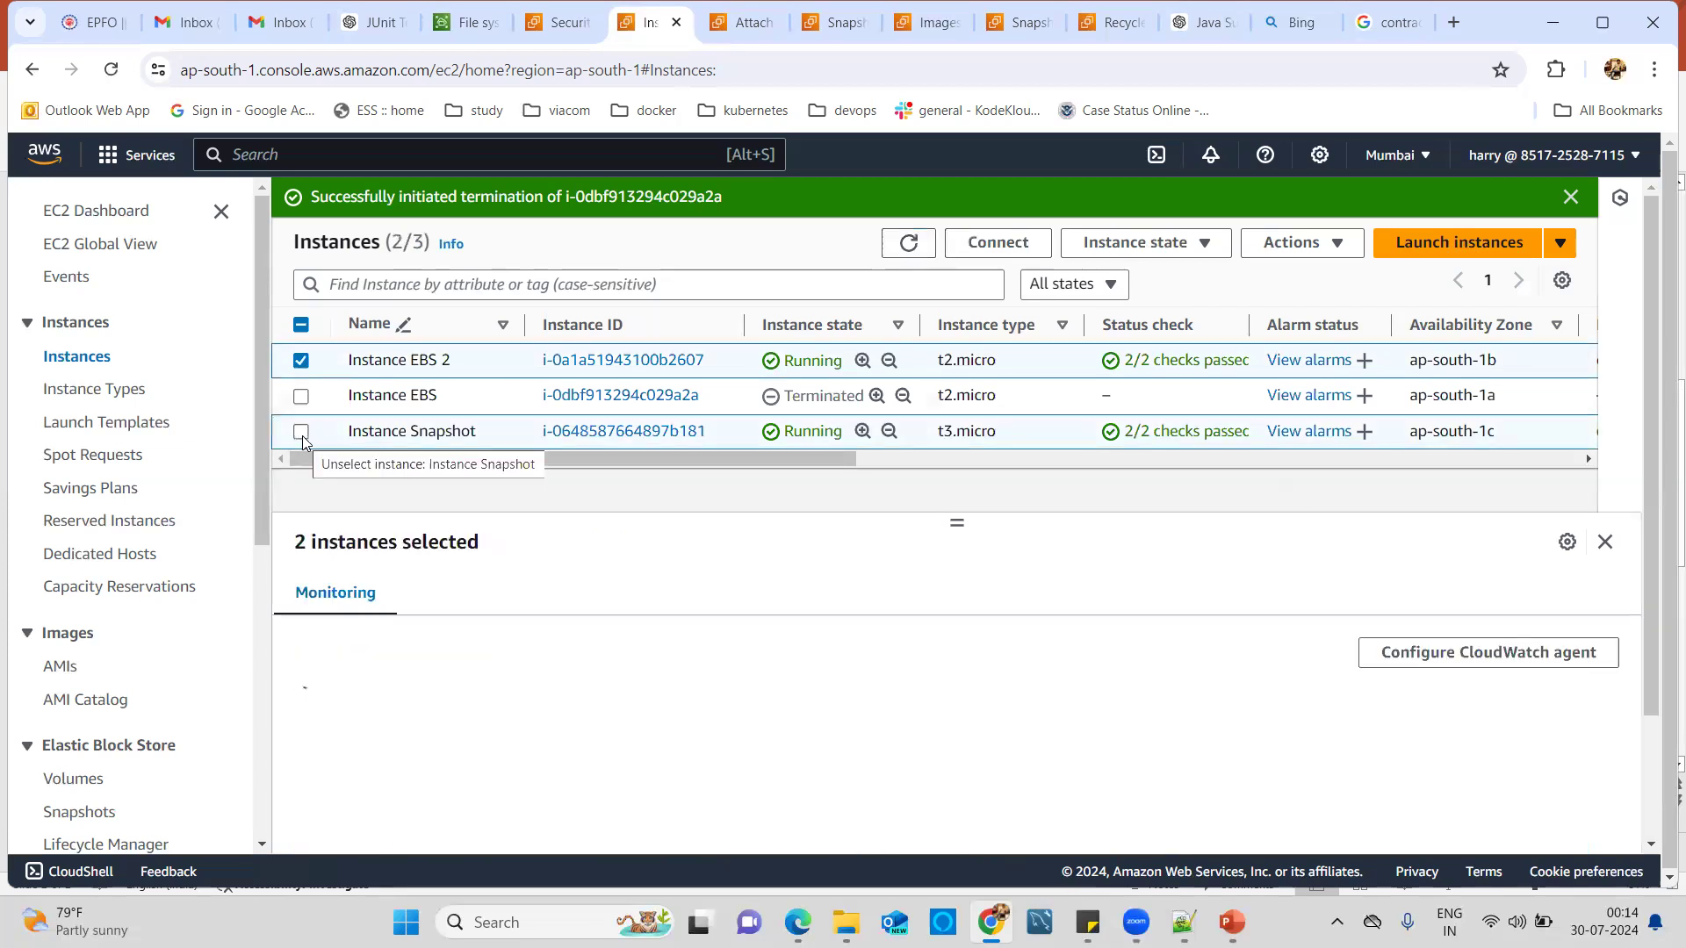
pyautogui.click(302, 361)
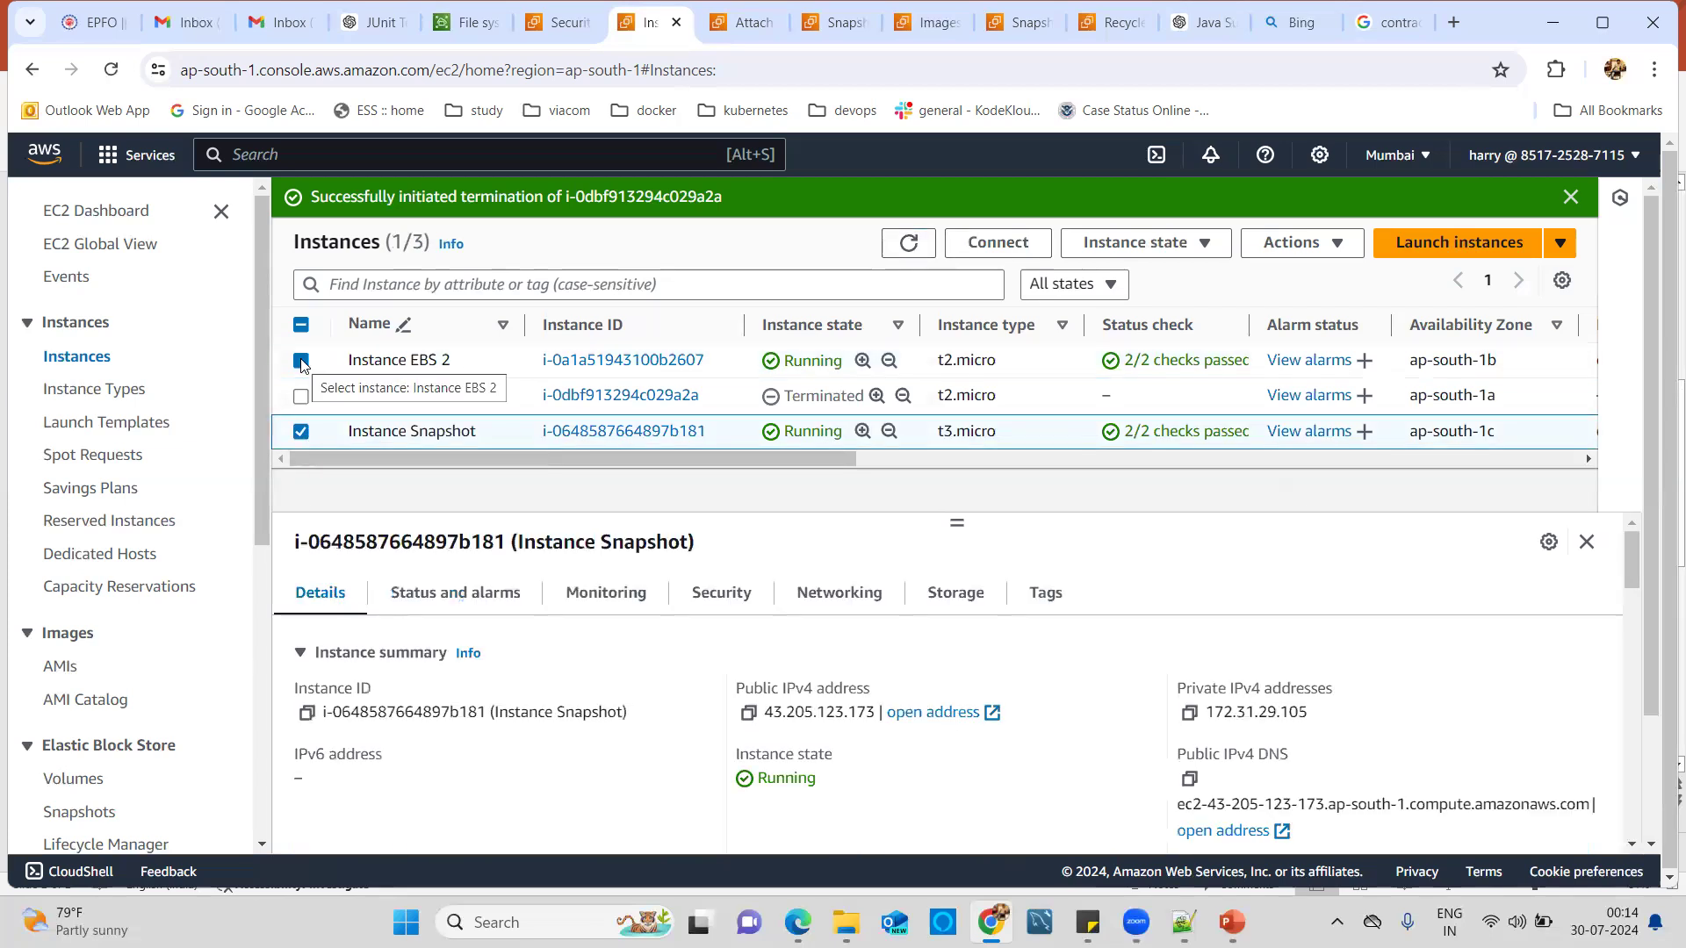
pyautogui.click(962, 600)
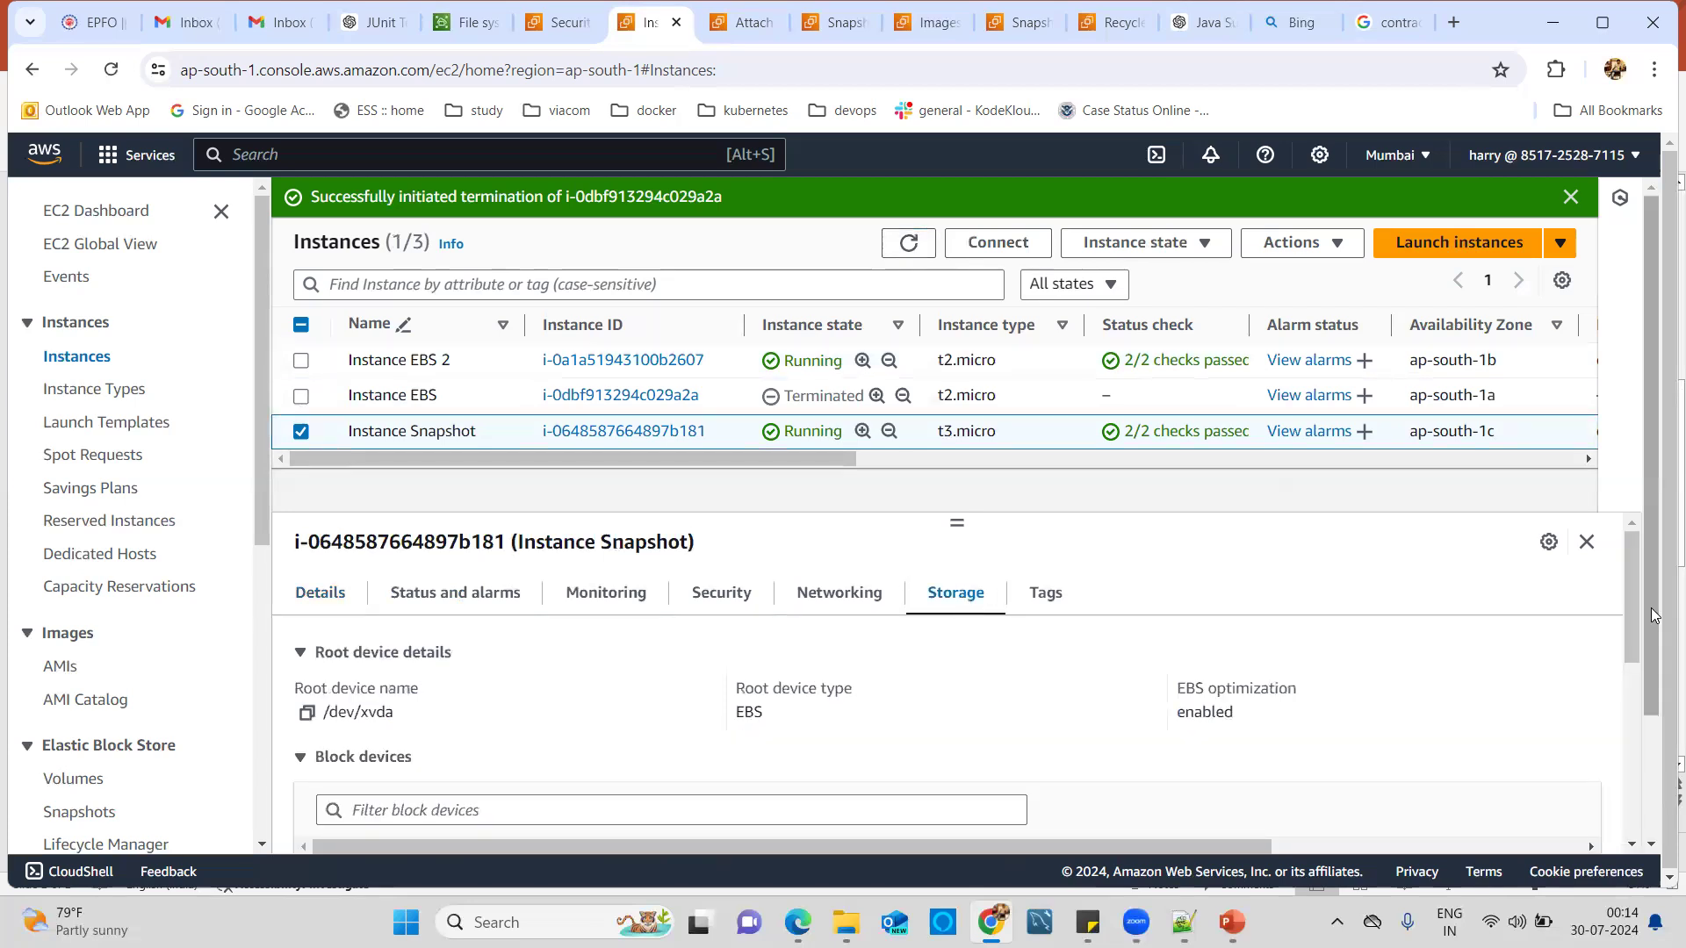
pyautogui.moveTo(1635, 599); pyautogui.dragTo(1626, 650)
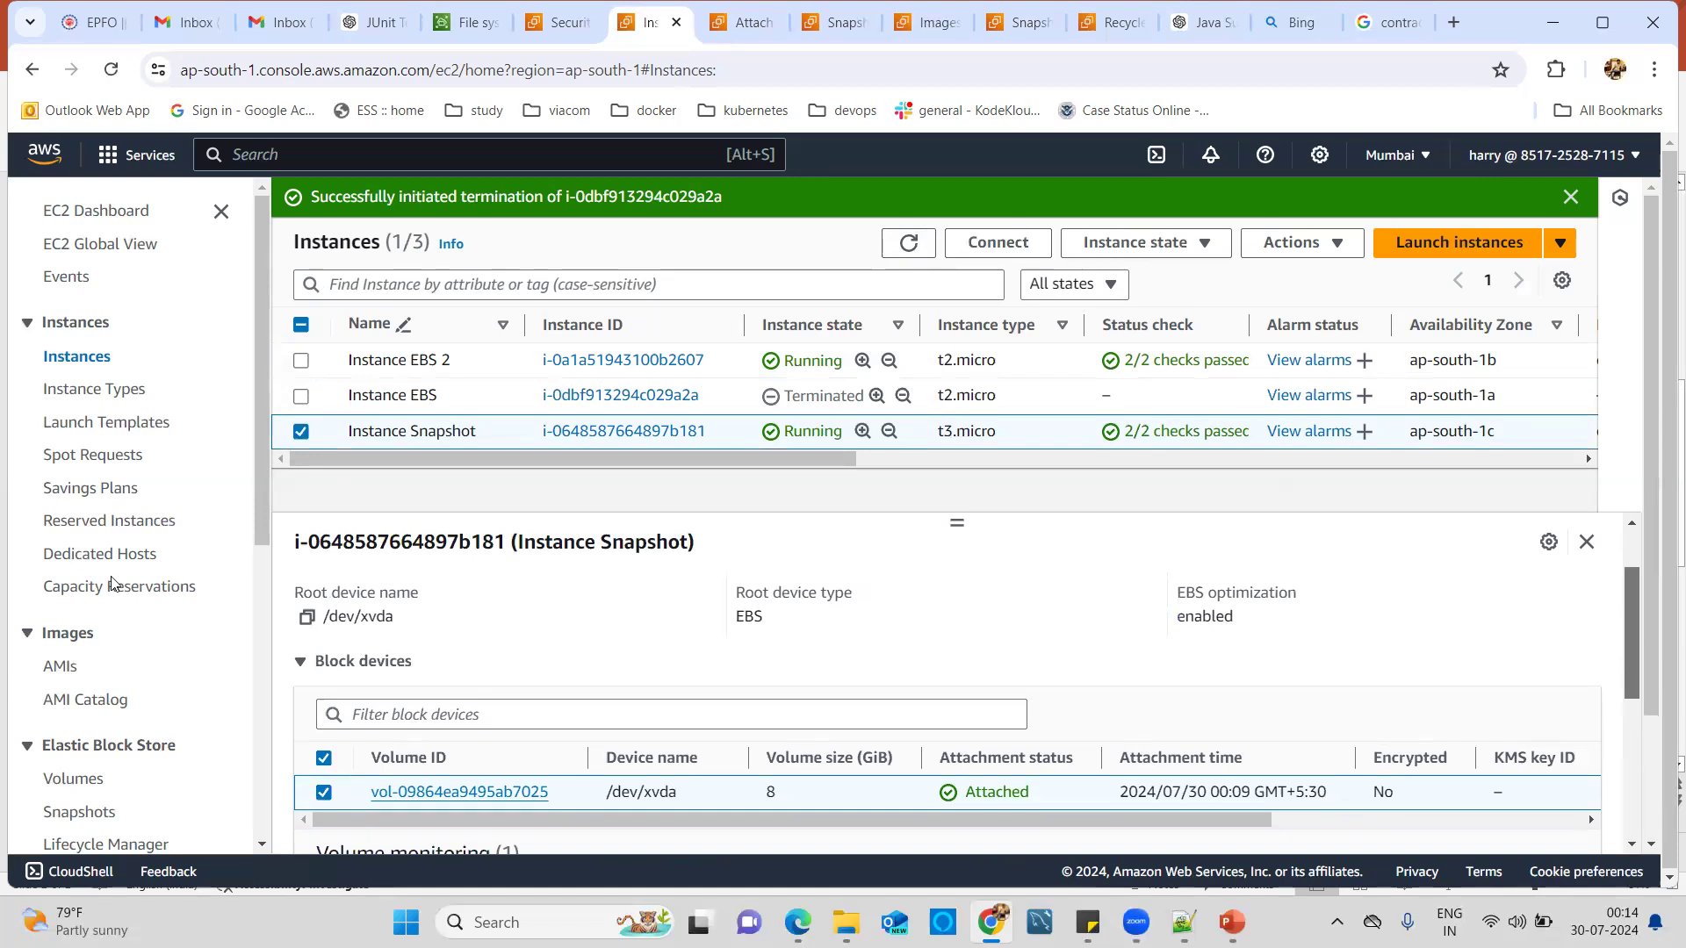
pyautogui.scroll(-1, 791, 667)
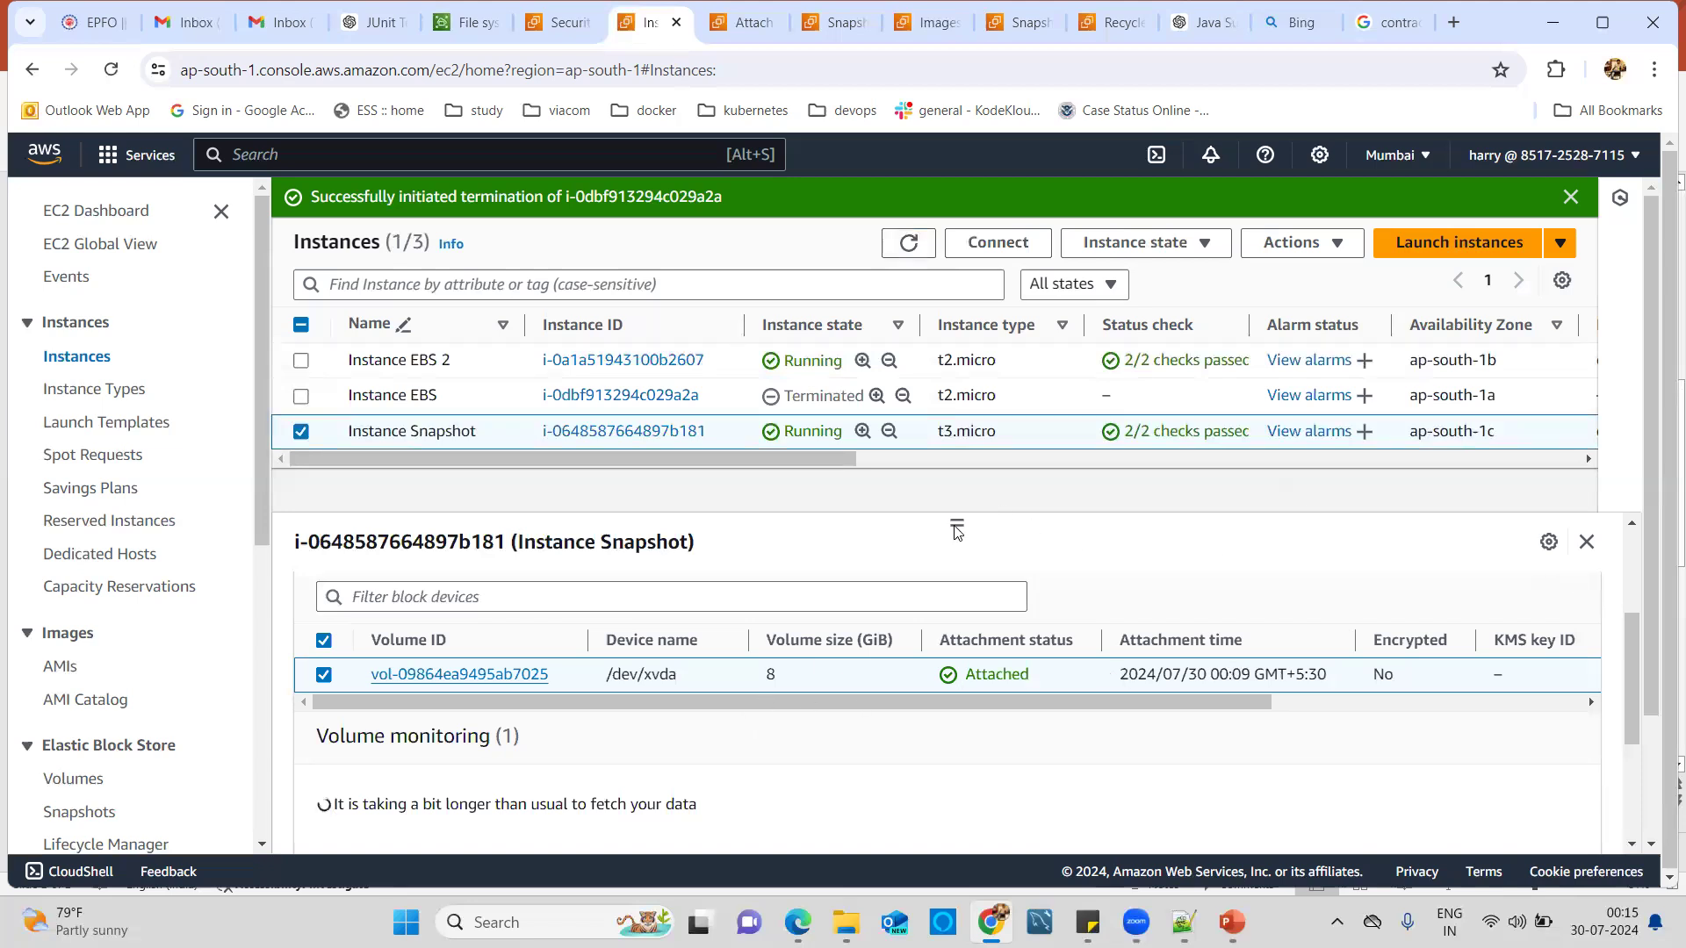
pyautogui.scroll(-1, 957, 522)
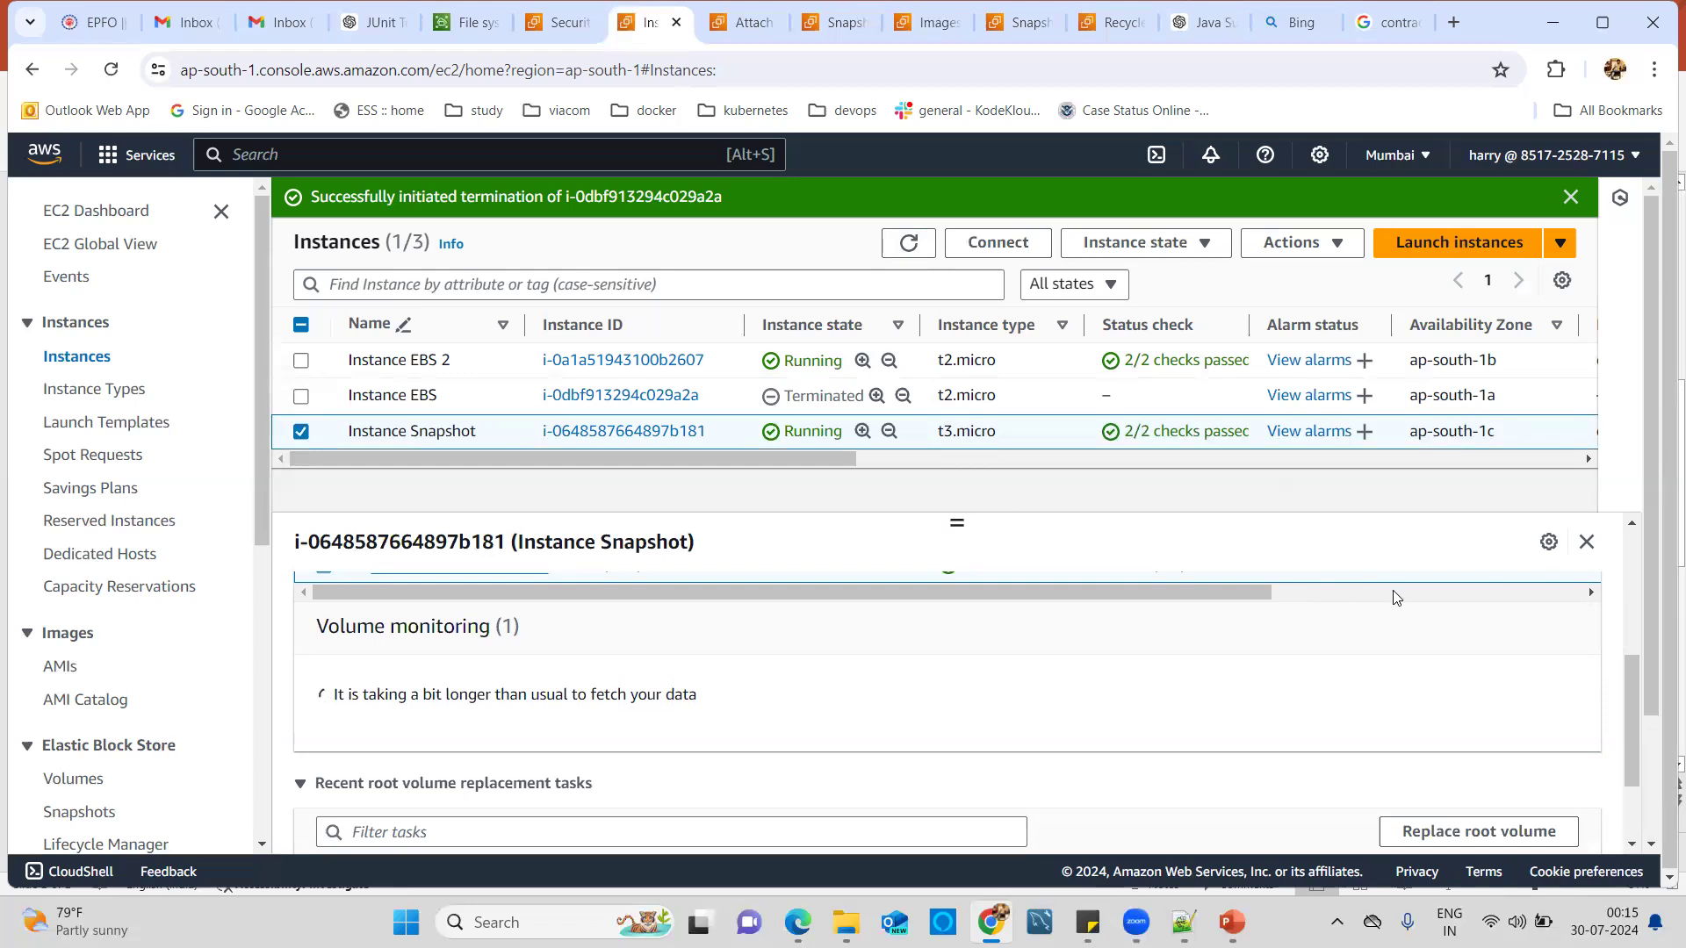
pyautogui.scroll(-1, 1016, 545)
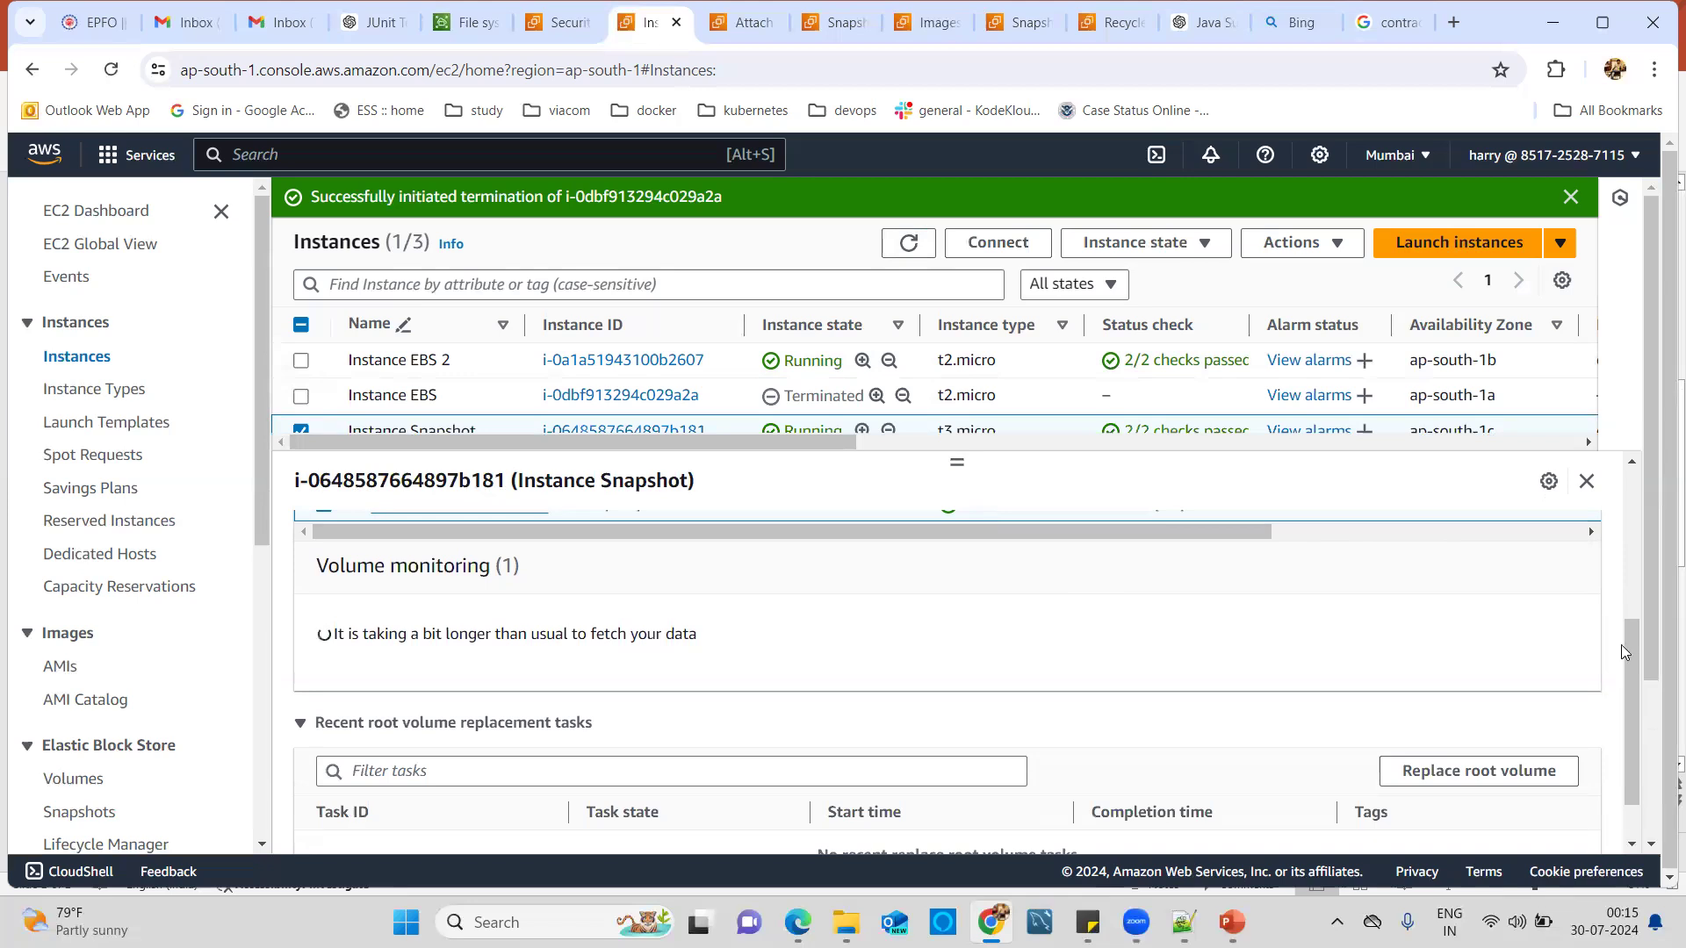
pyautogui.moveTo(1626, 619); pyautogui.dragTo(1618, 553)
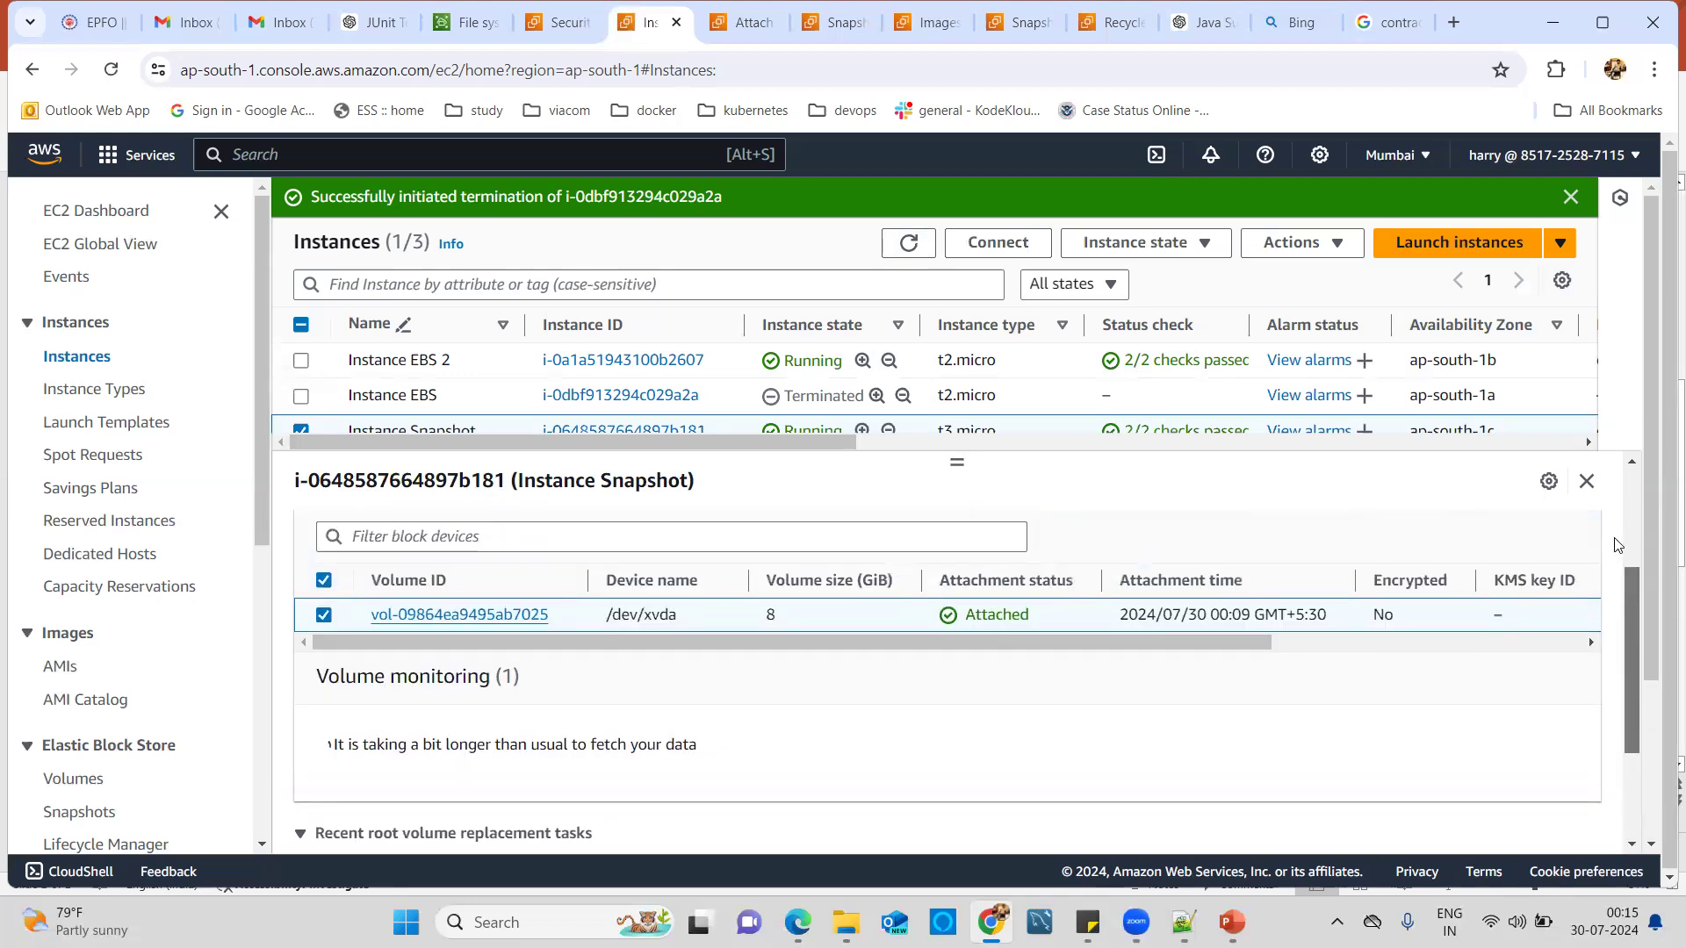
pyautogui.scroll(3, 1614, 545)
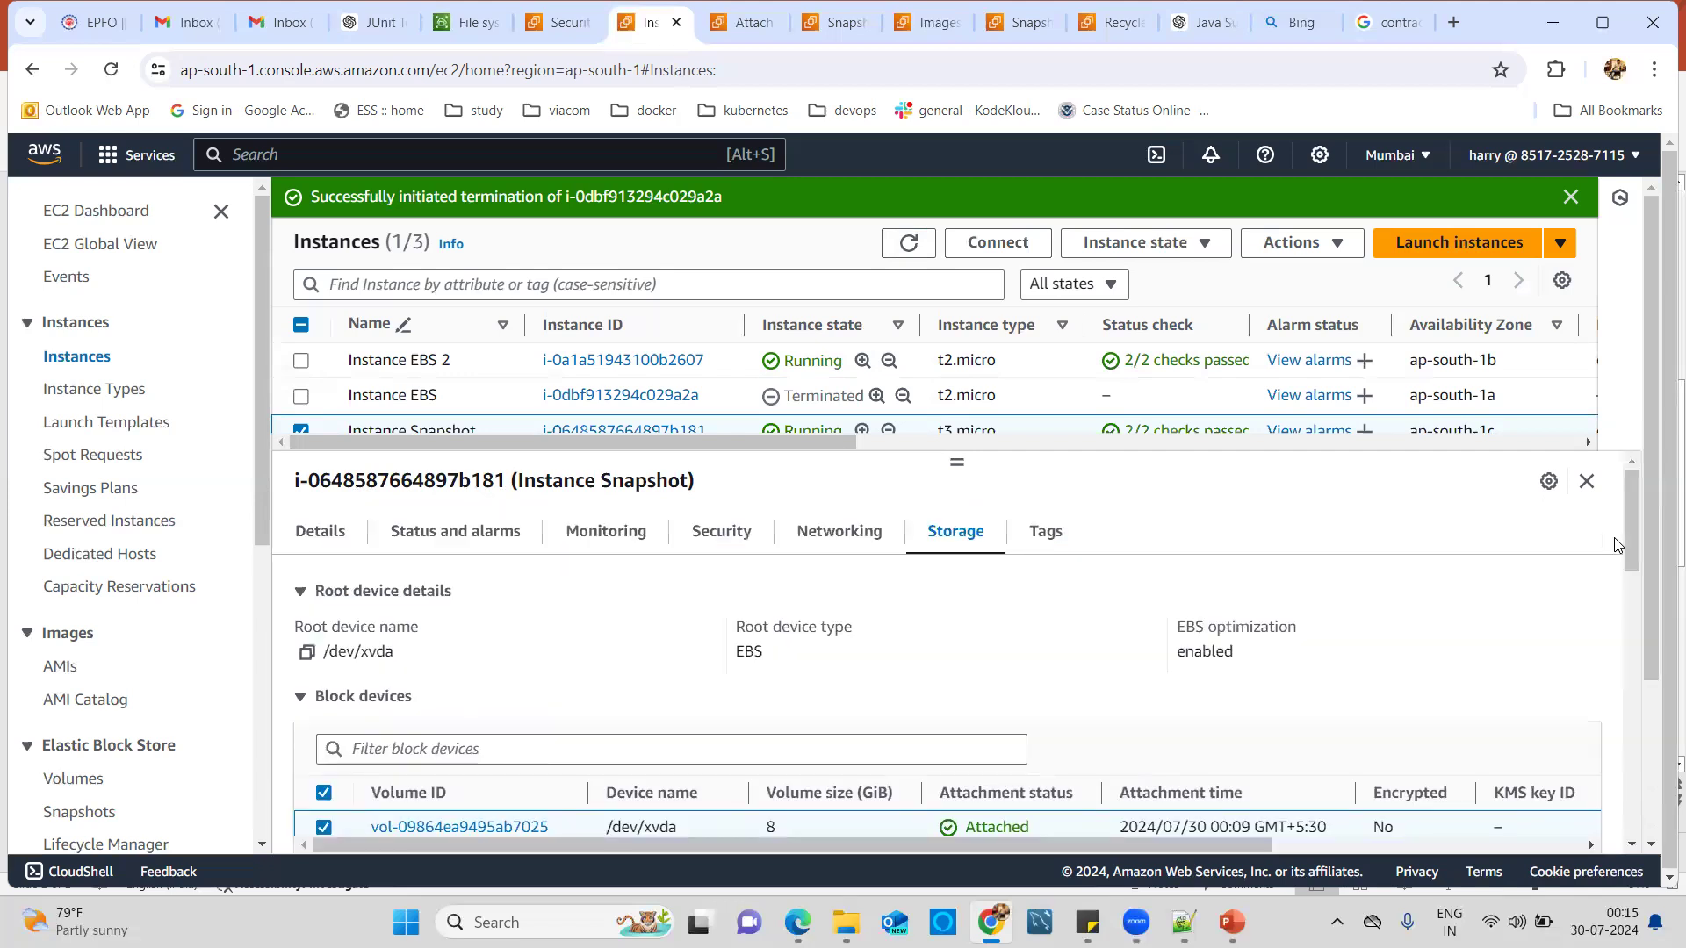
# Attach vol-0a13963a927b7c8eb to Instance Snapshot with device name /dev/sdf.
pyautogui.click(746, 23)
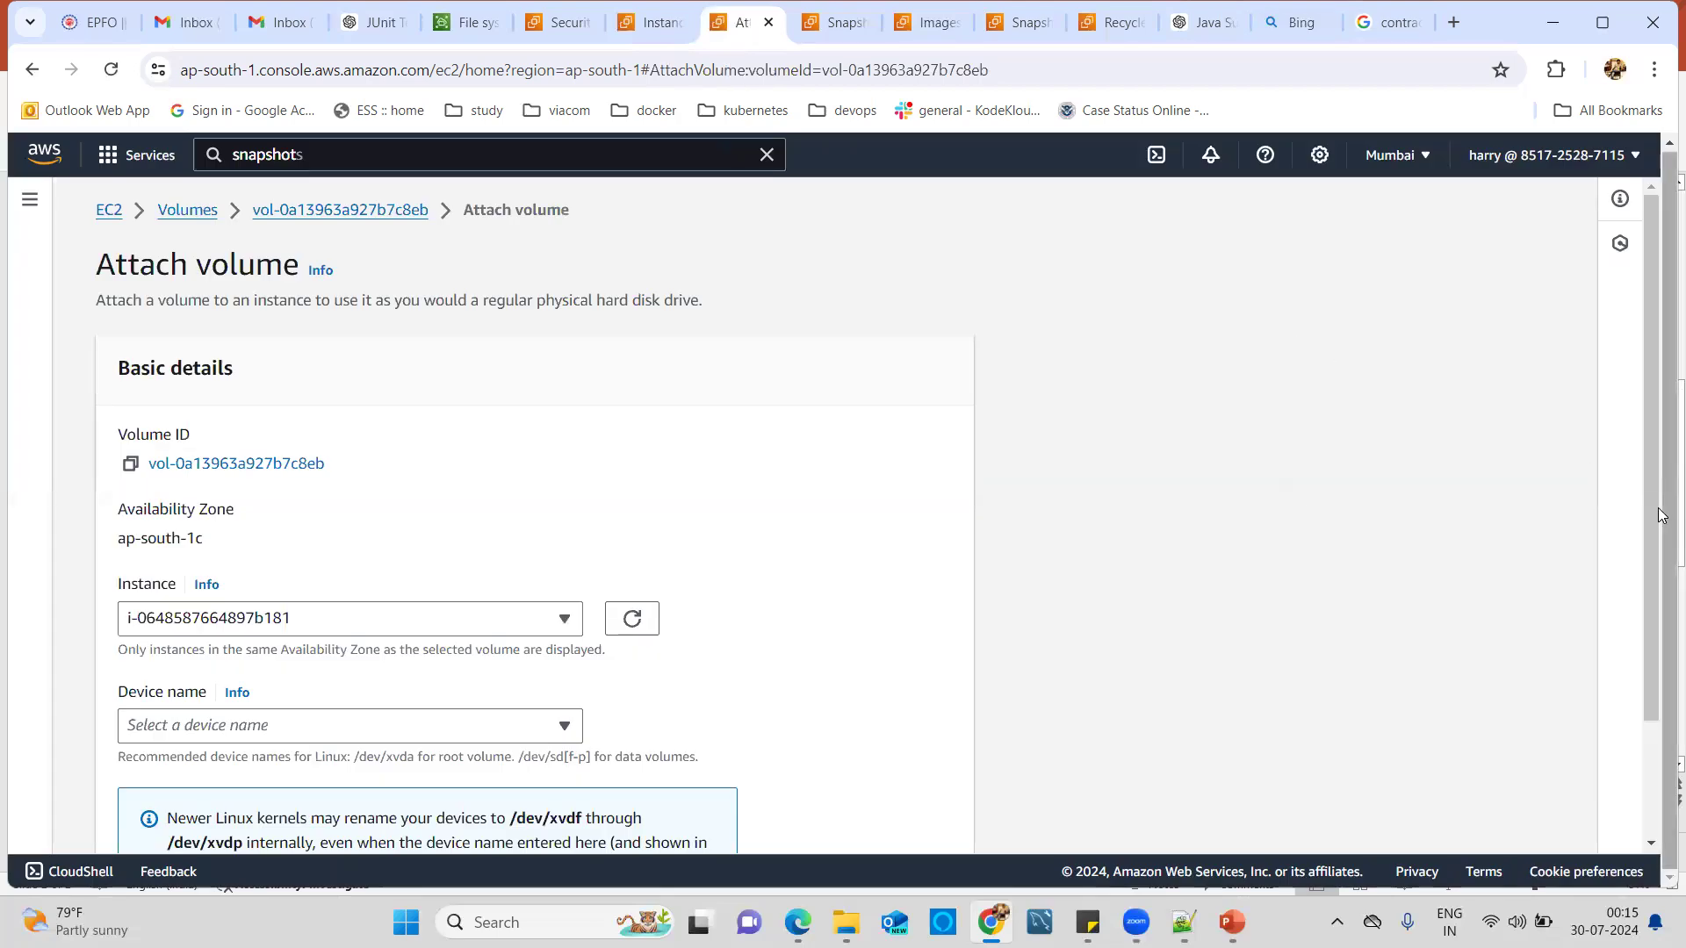
pyautogui.moveTo(1652, 503); pyautogui.dragTo(1652, 614)
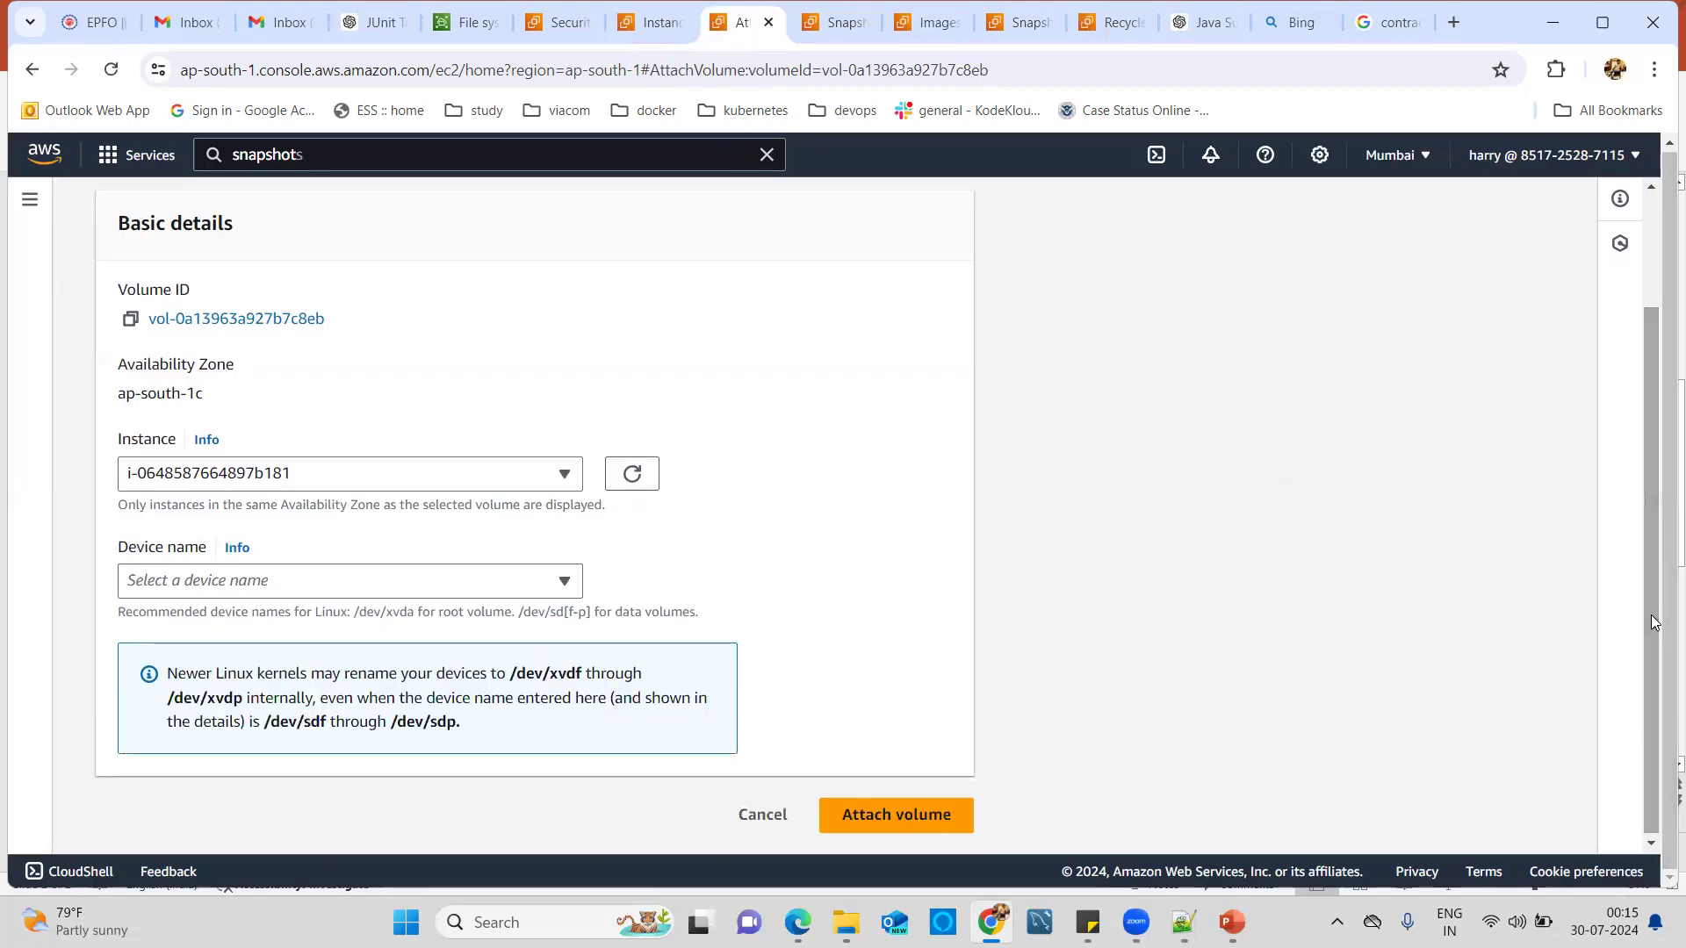
pyautogui.click(867, 836)
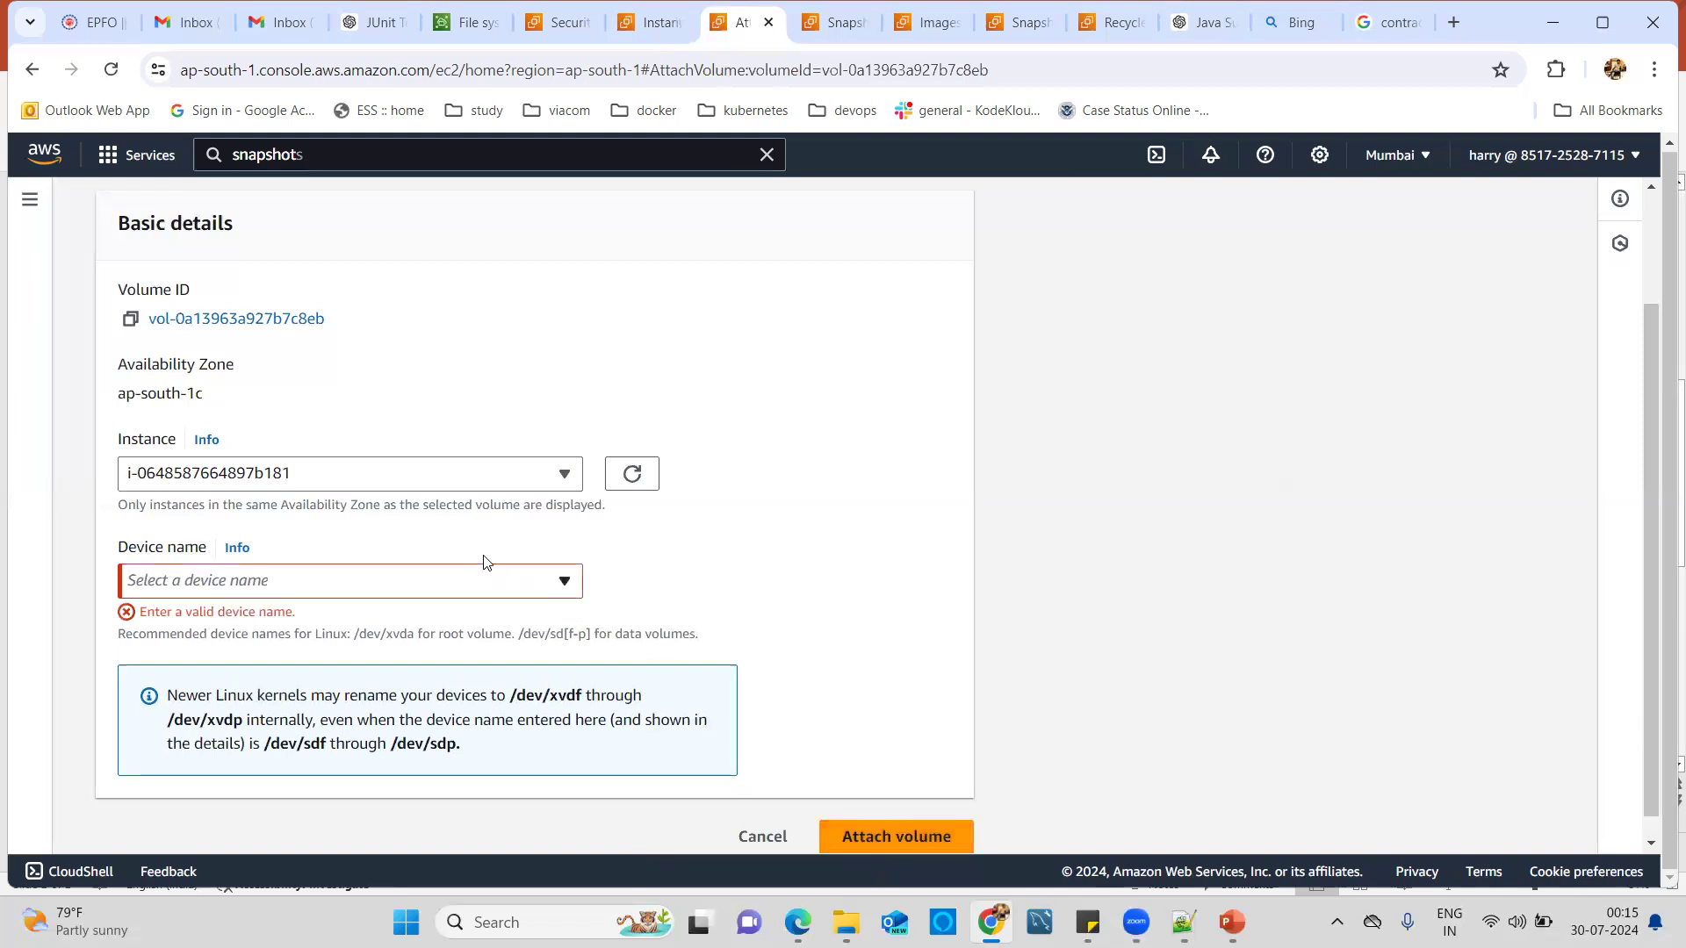
pyautogui.click(489, 585)
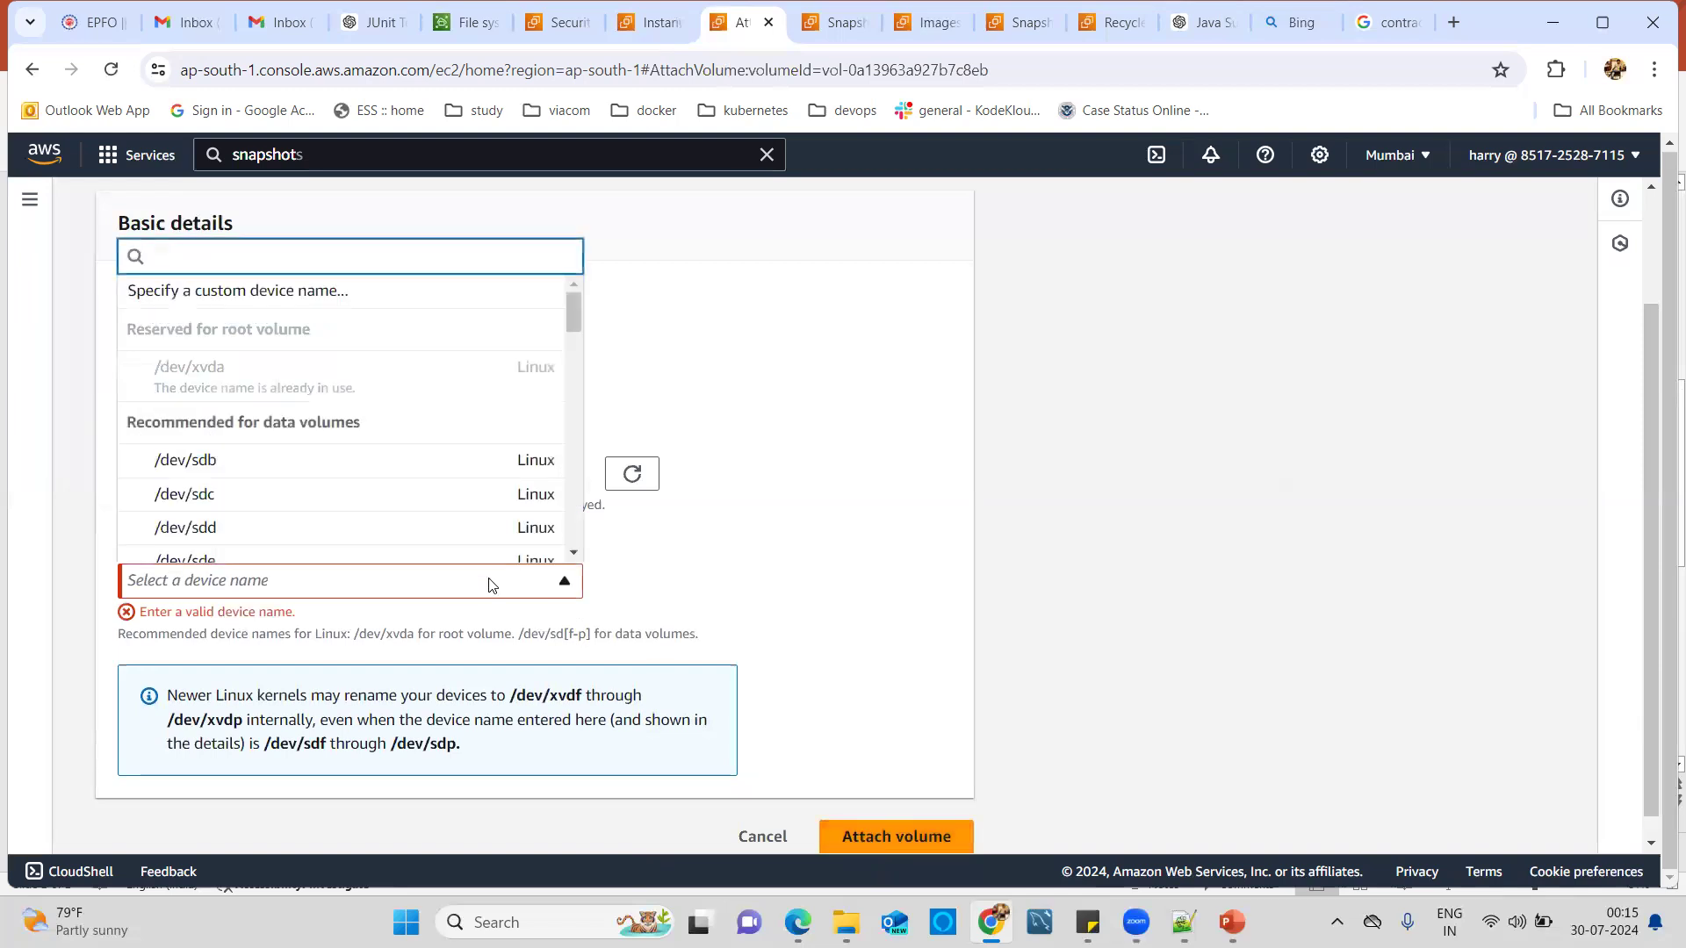
pyautogui.click(574, 554)
pyautogui.click(574, 553)
pyautogui.click(181, 422)
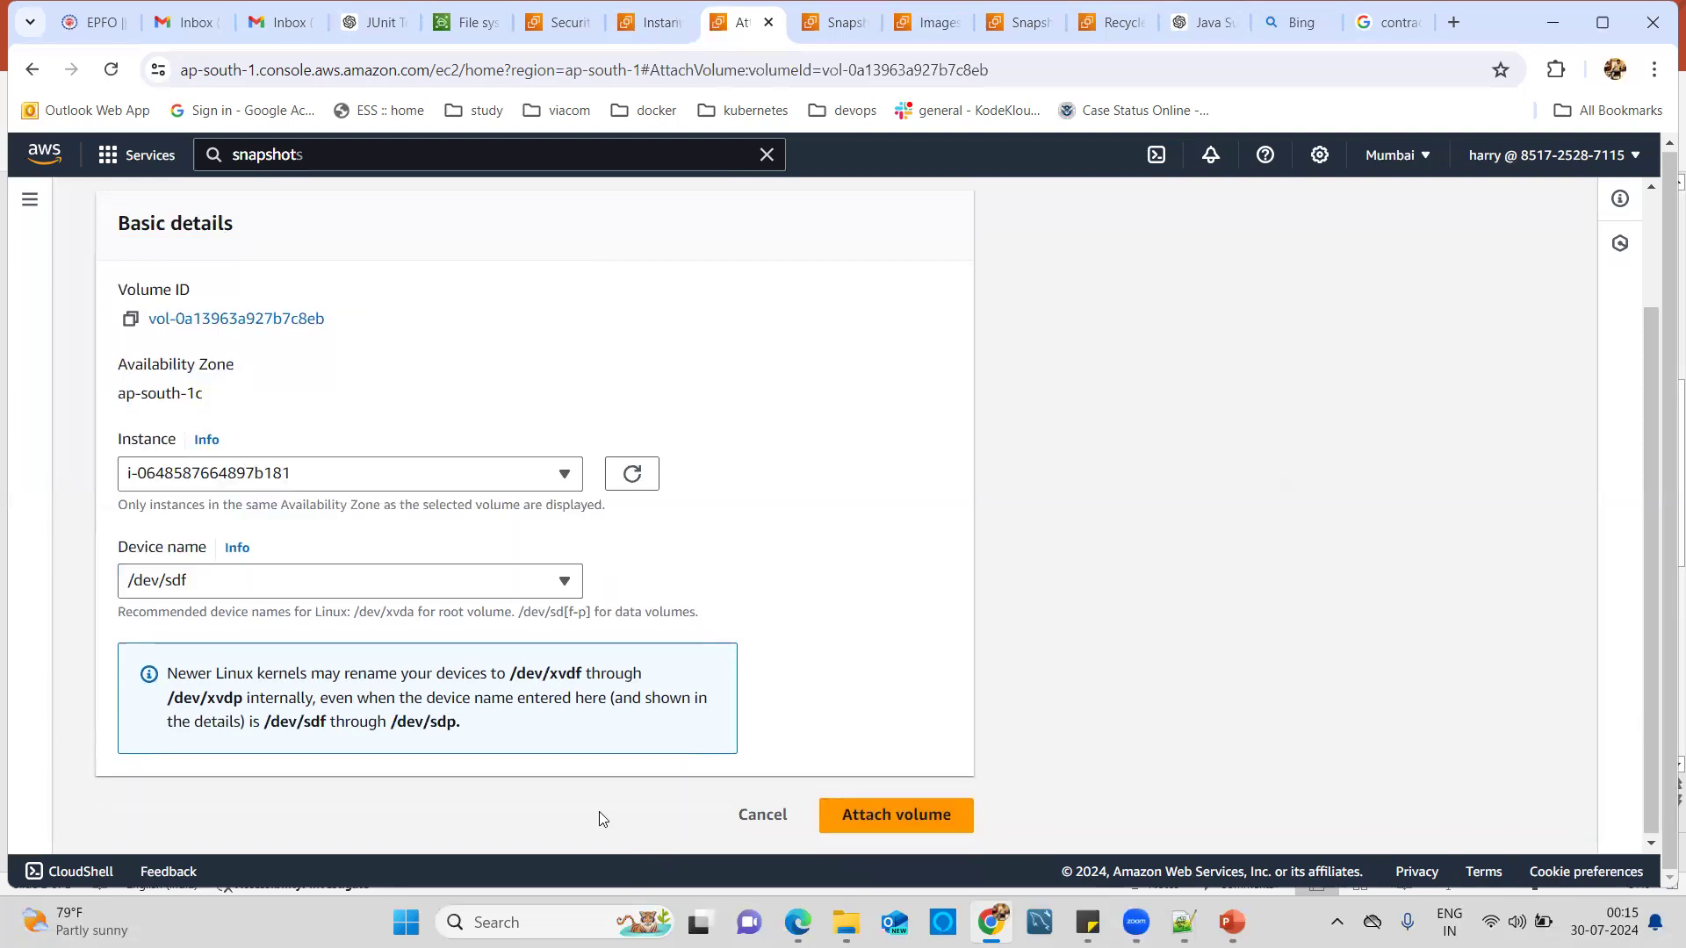
pyautogui.click(865, 829)
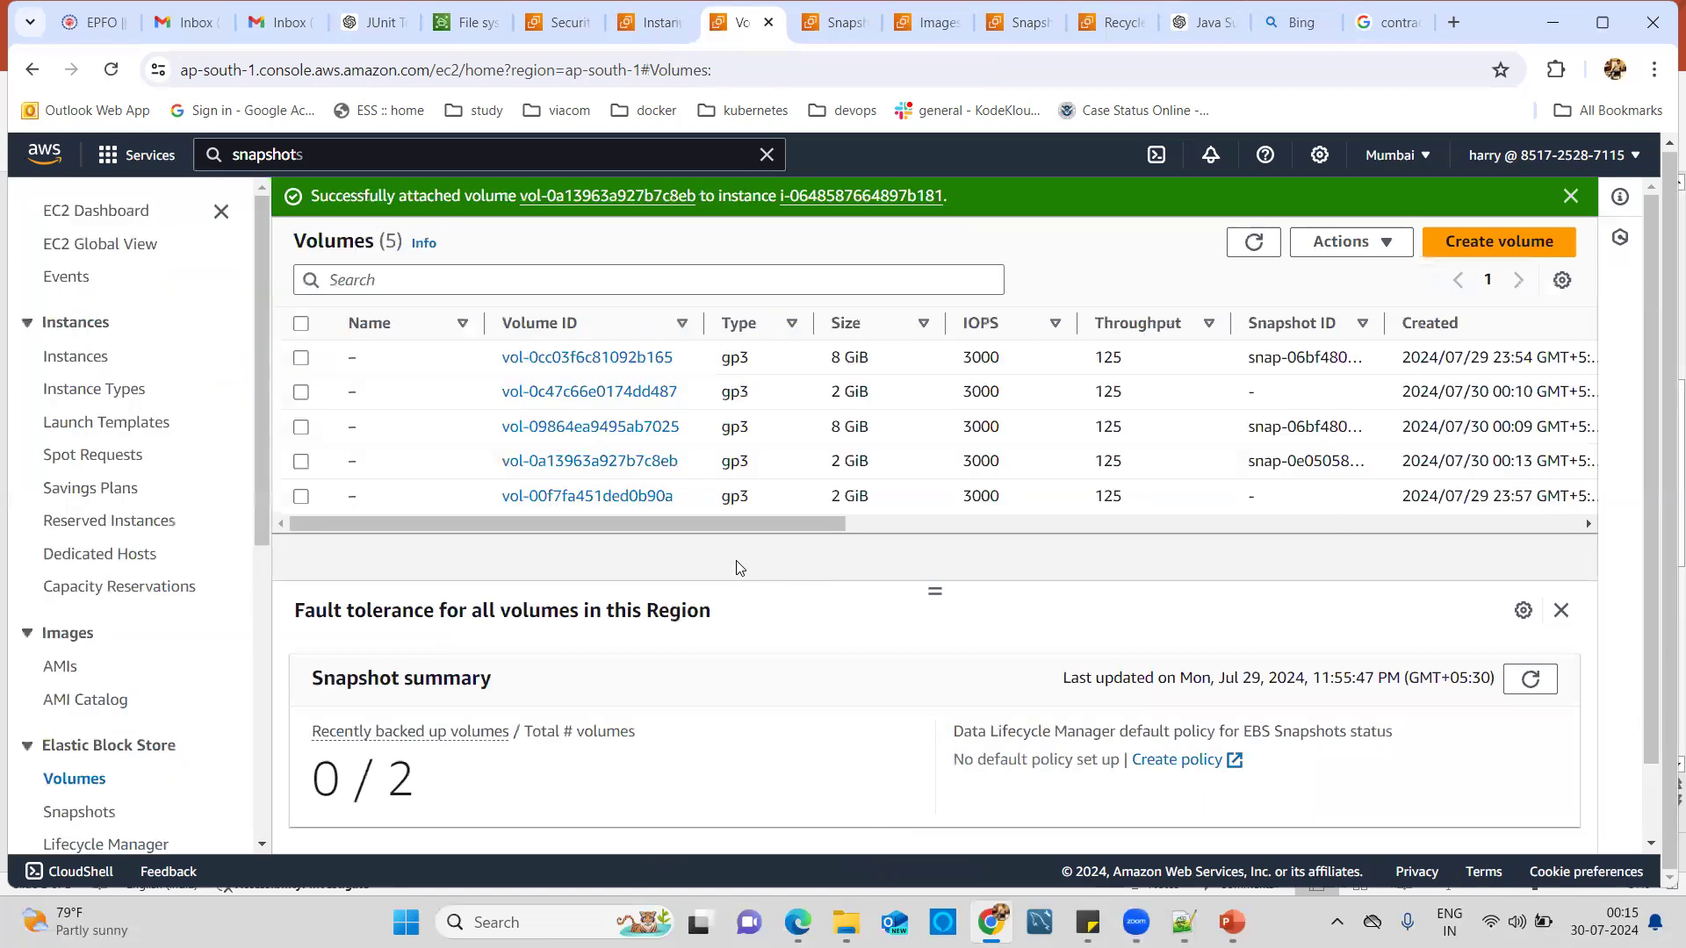
# Return to the Instances list and refresh it.
pyautogui.click(626, 26)
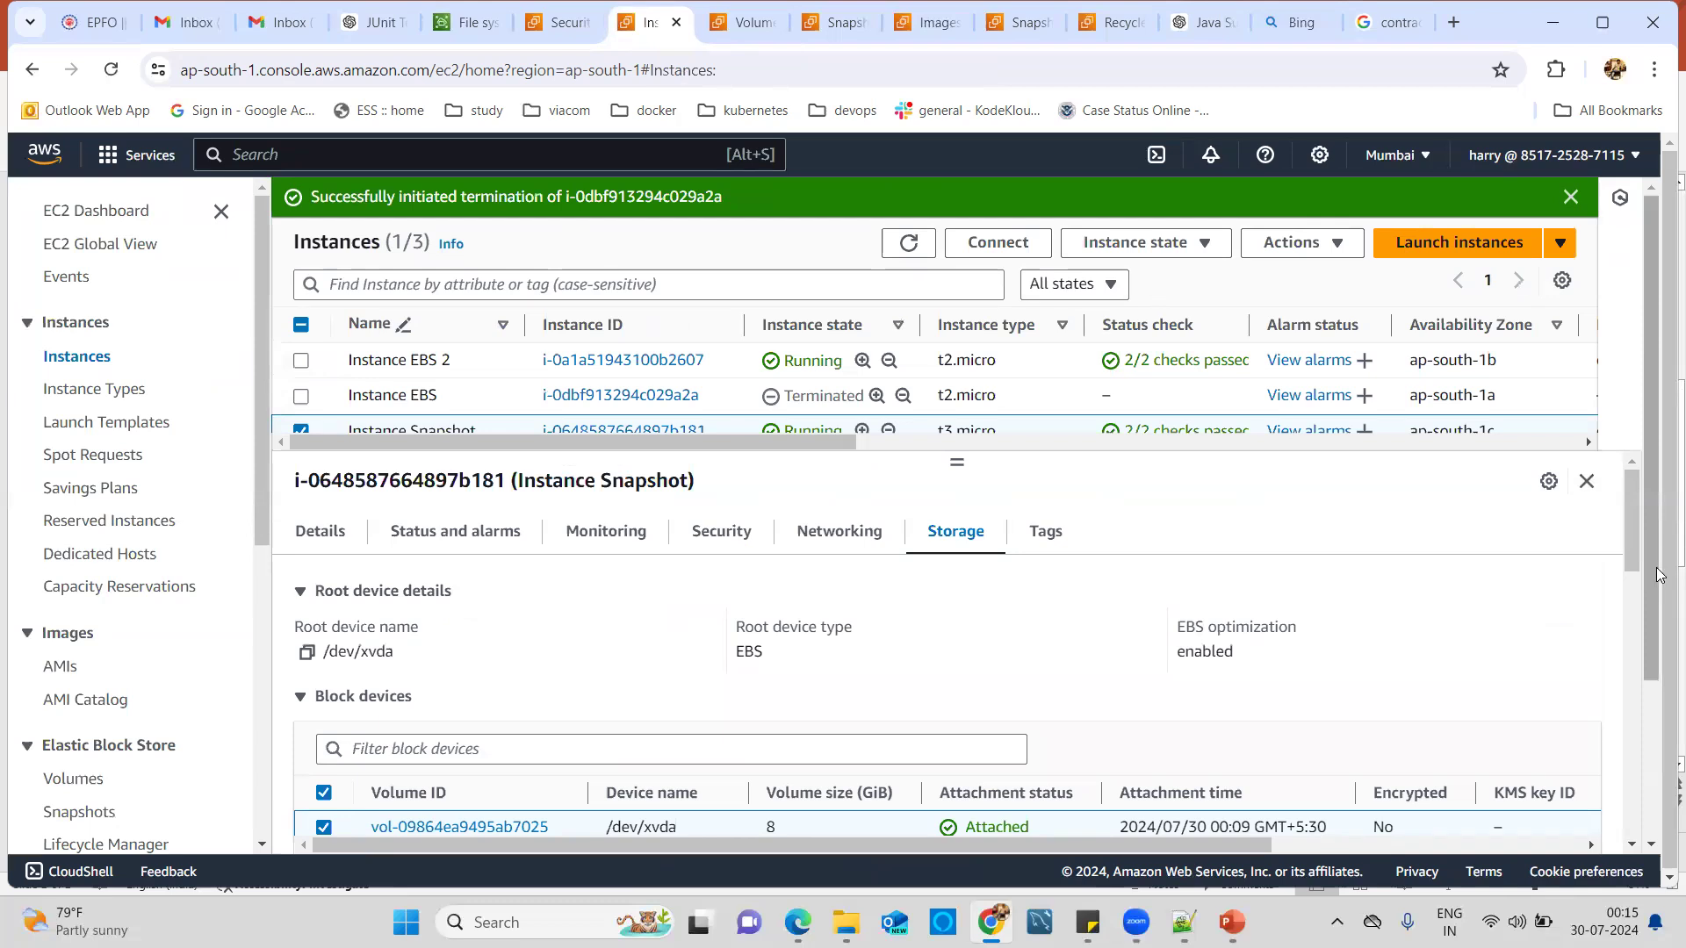
pyautogui.moveTo(1657, 591); pyautogui.dragTo(1657, 515)
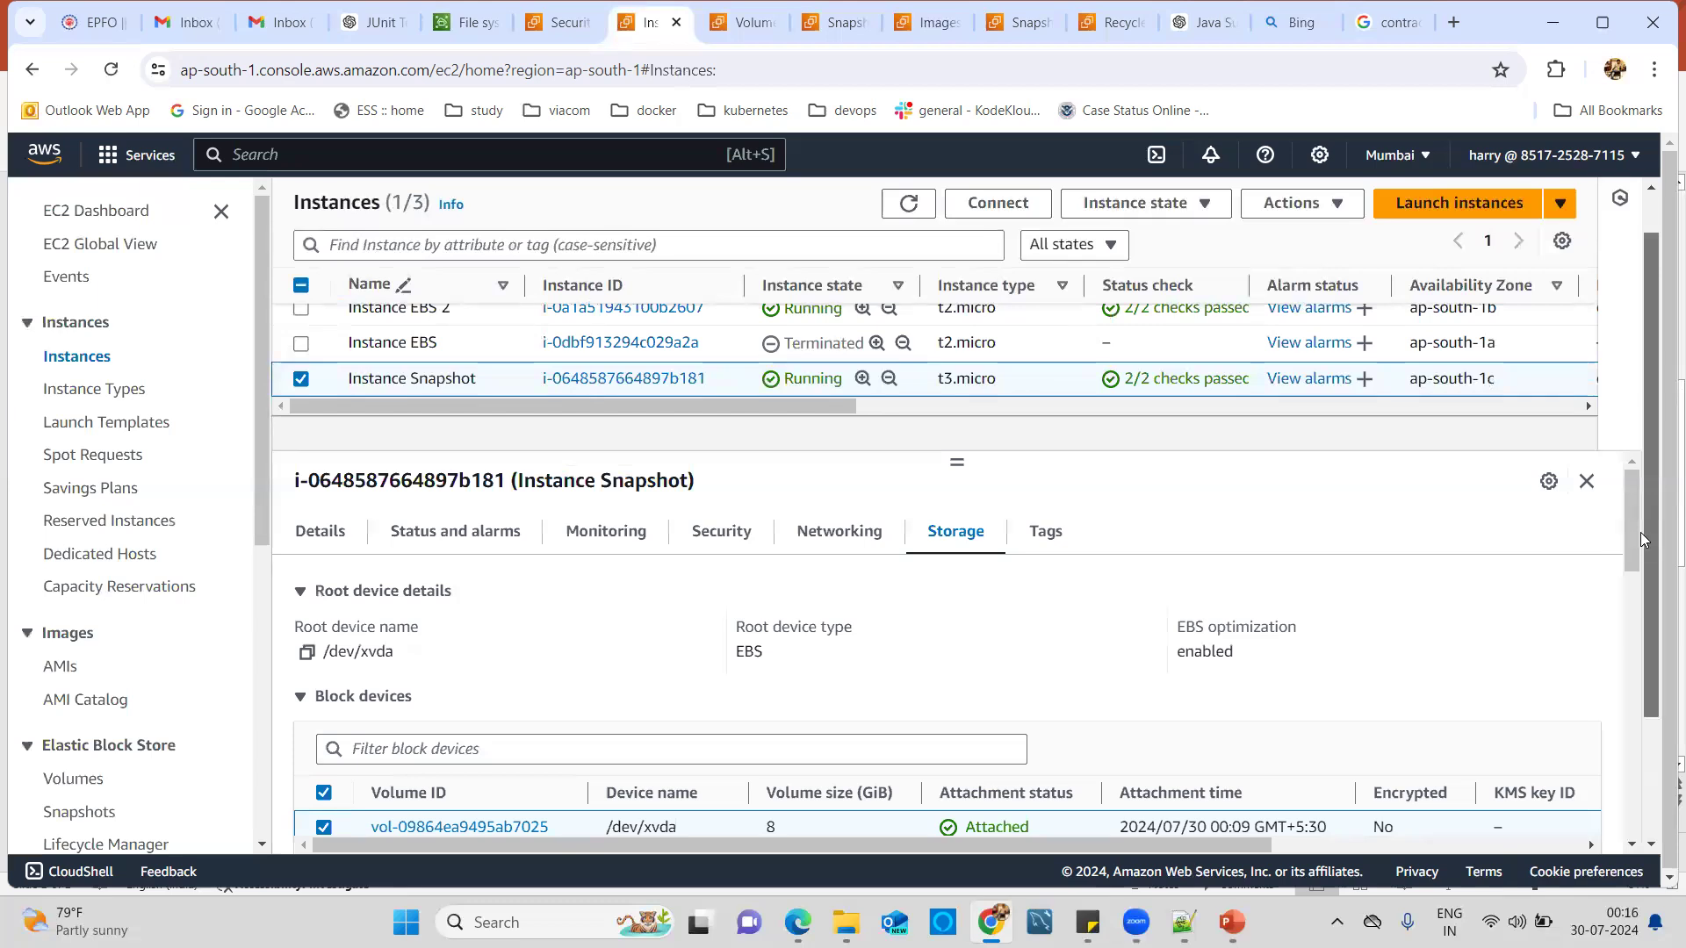
pyautogui.scroll(1, 1637, 543)
pyautogui.scroll(-2, 1628, 537)
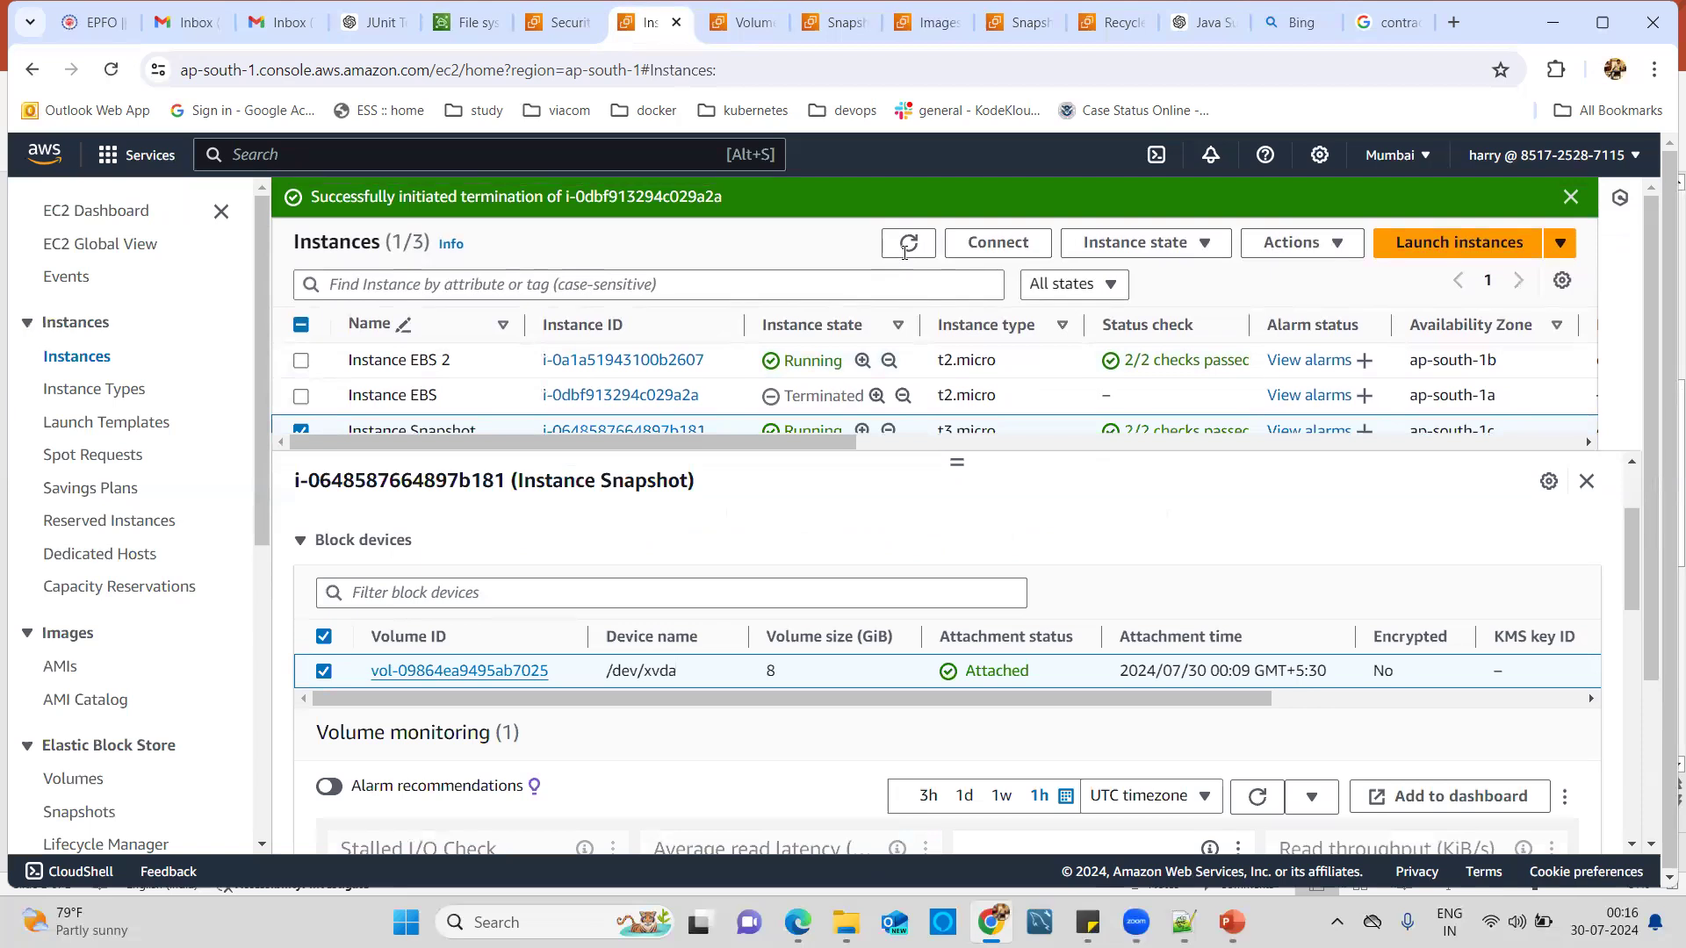
pyautogui.click(904, 260)
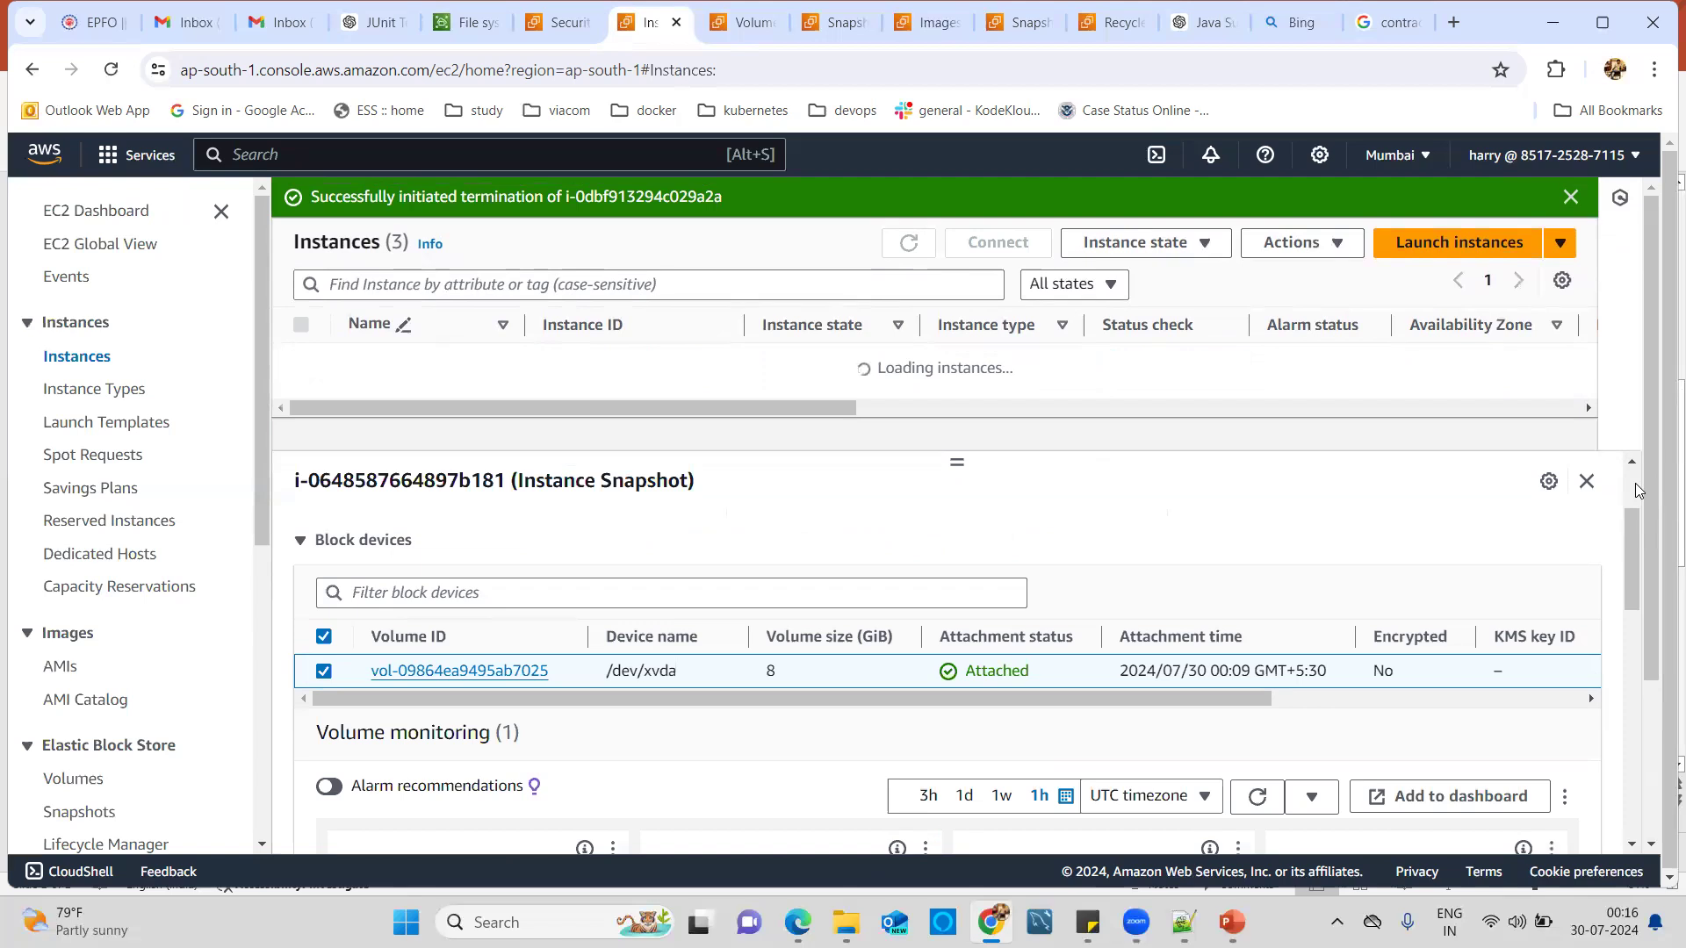
# Show Instance Snapshot's storage, now listing the 2 GiB volume at /dev/sdf.
pyautogui.scroll(2, 1612, 529)
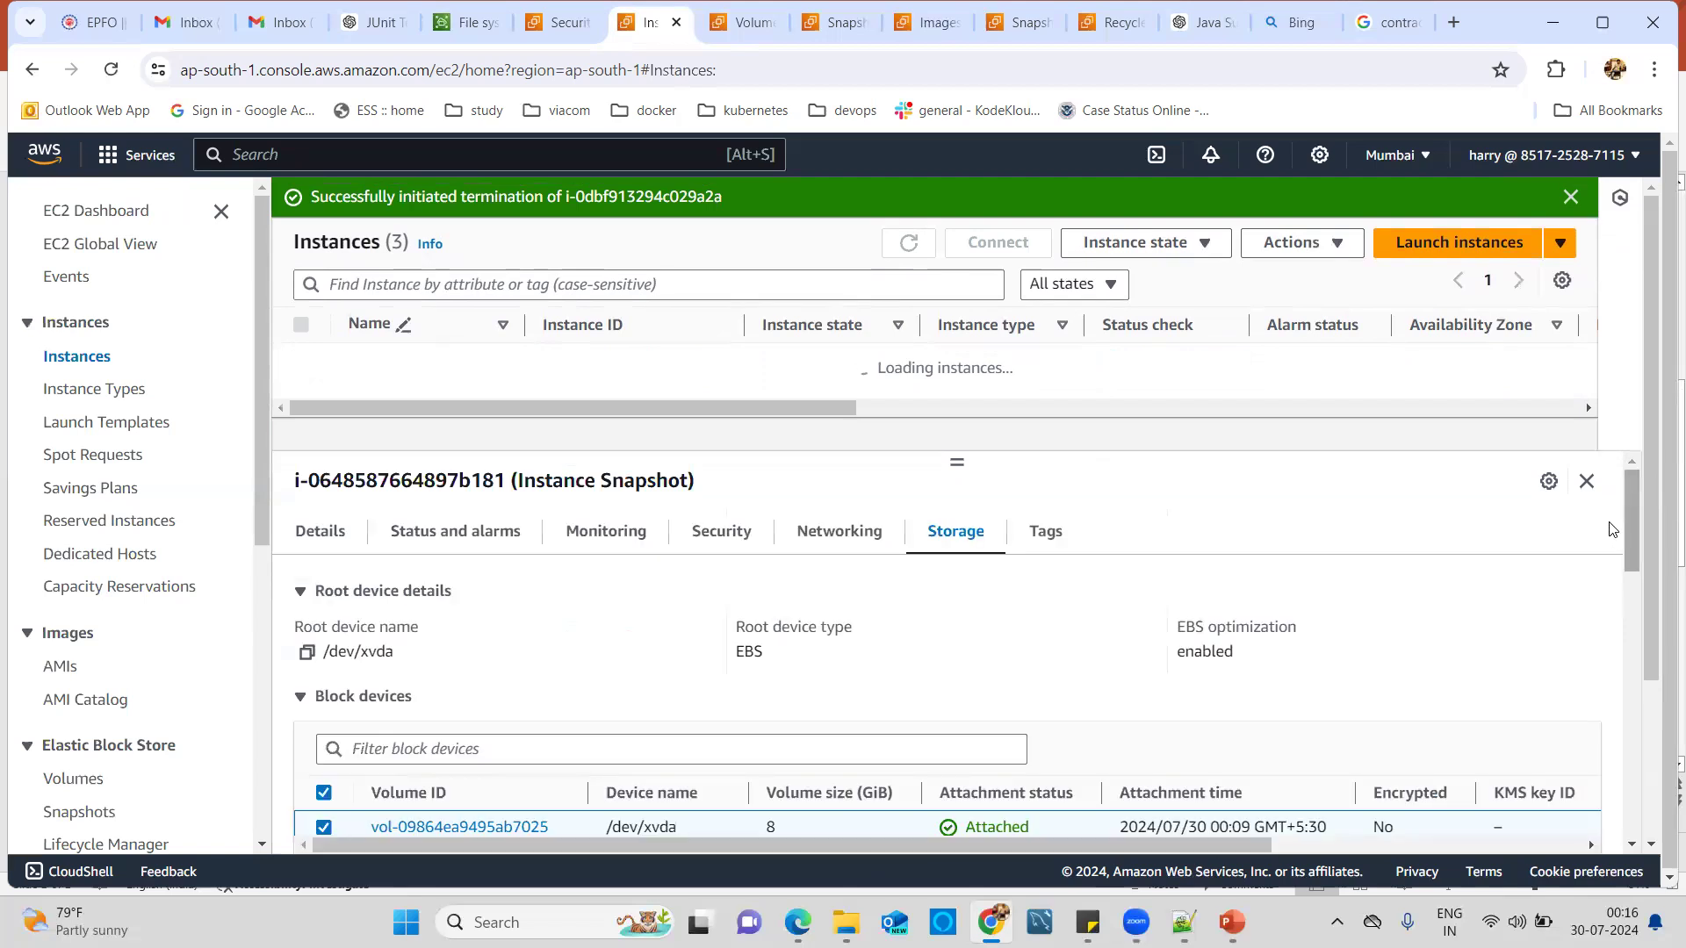
pyautogui.click(837, 541)
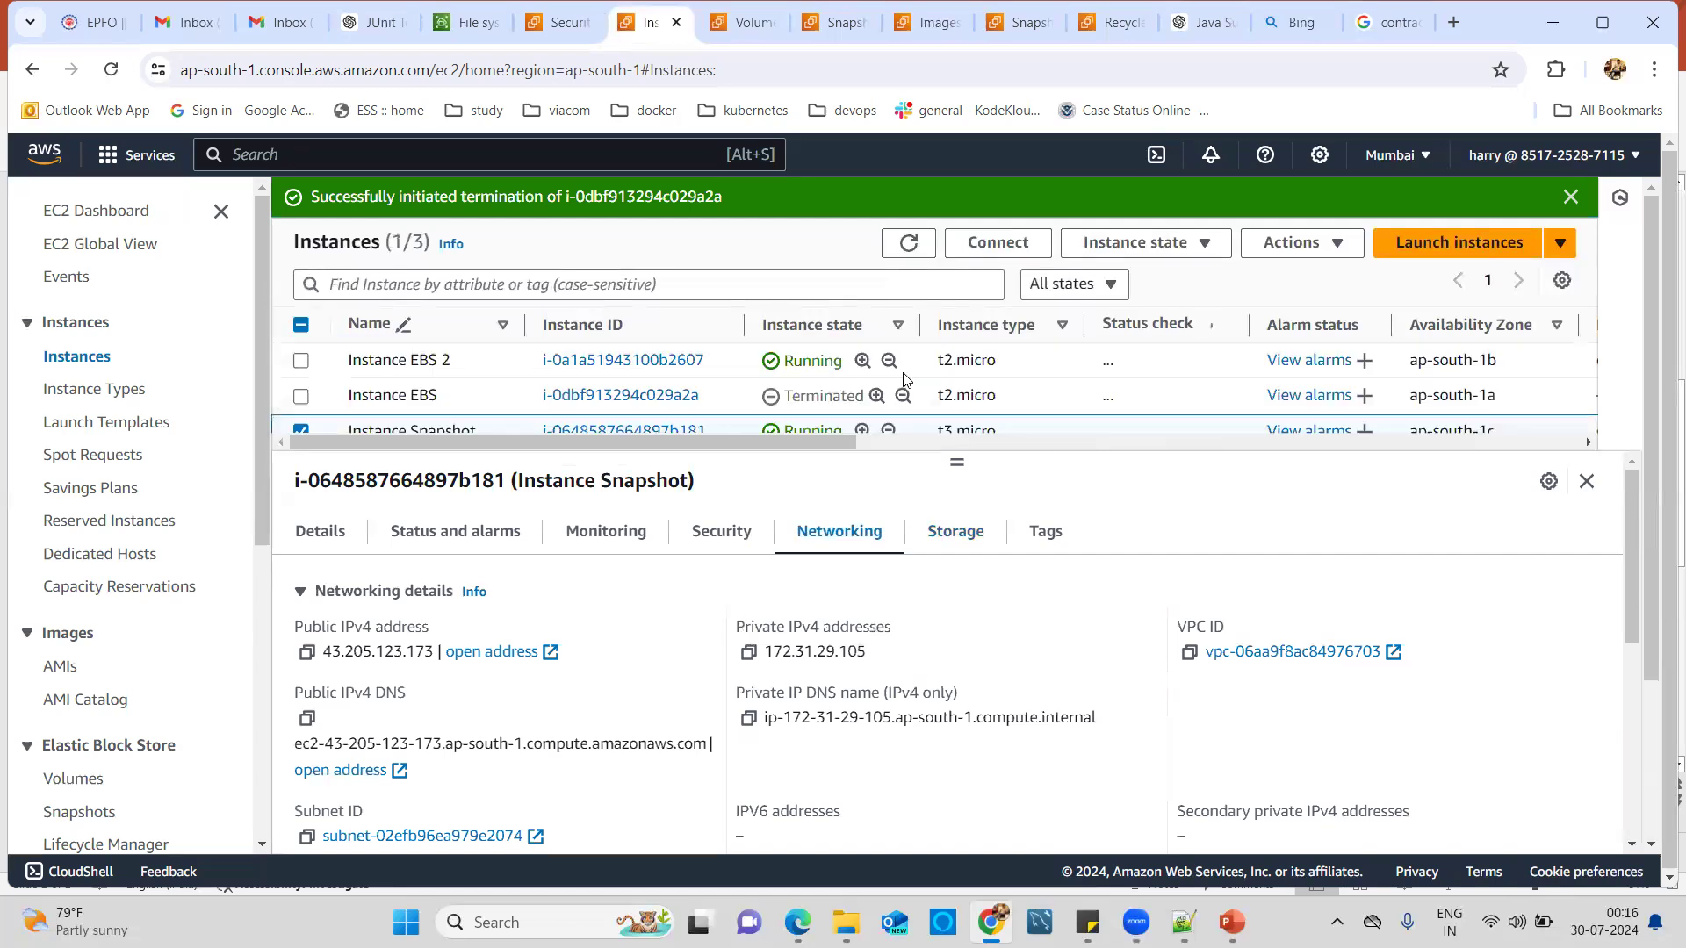
pyautogui.click(937, 533)
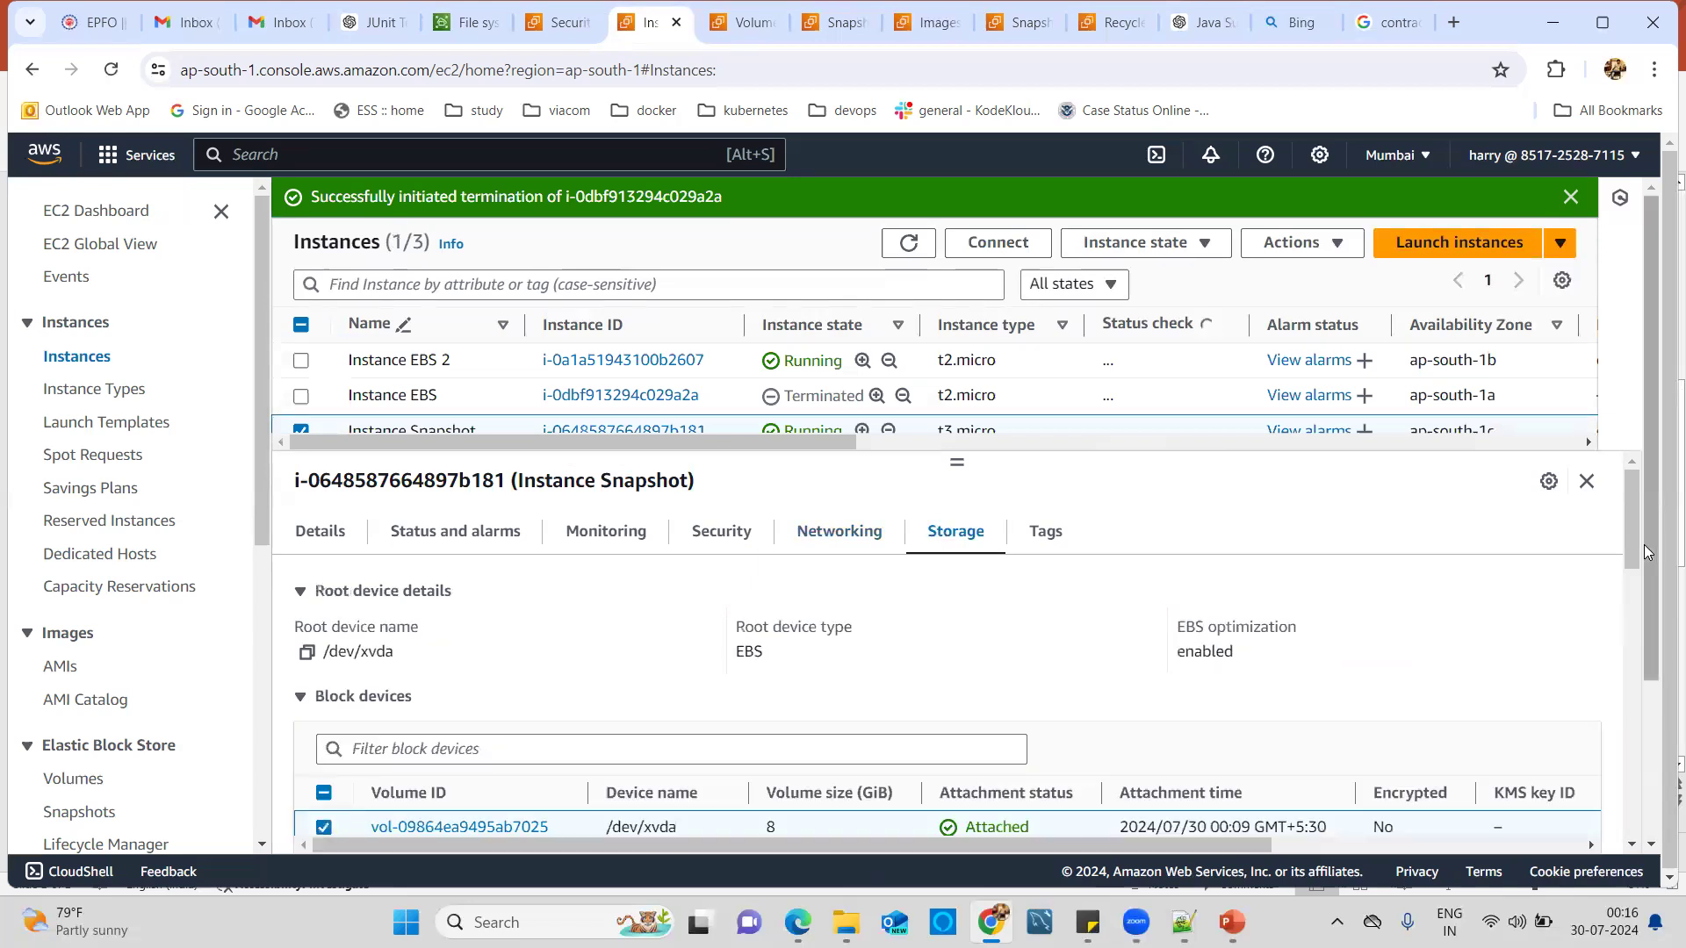
pyautogui.moveTo(1633, 546); pyautogui.dragTo(1635, 592)
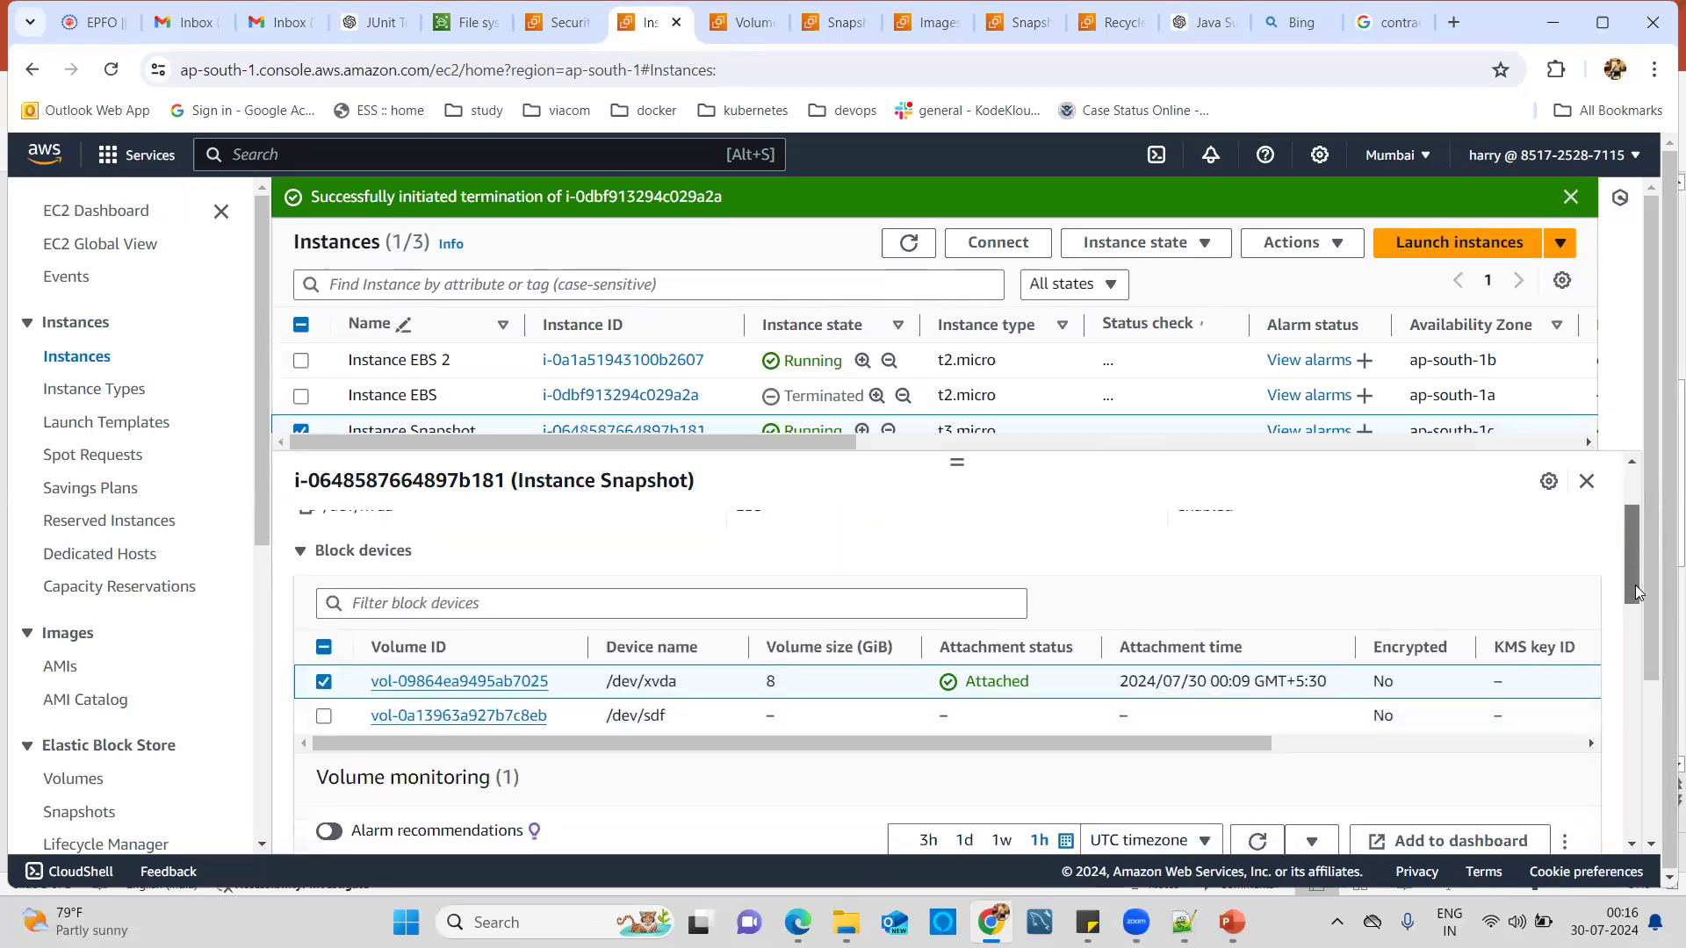
pyautogui.scroll(-1, 654, 615)
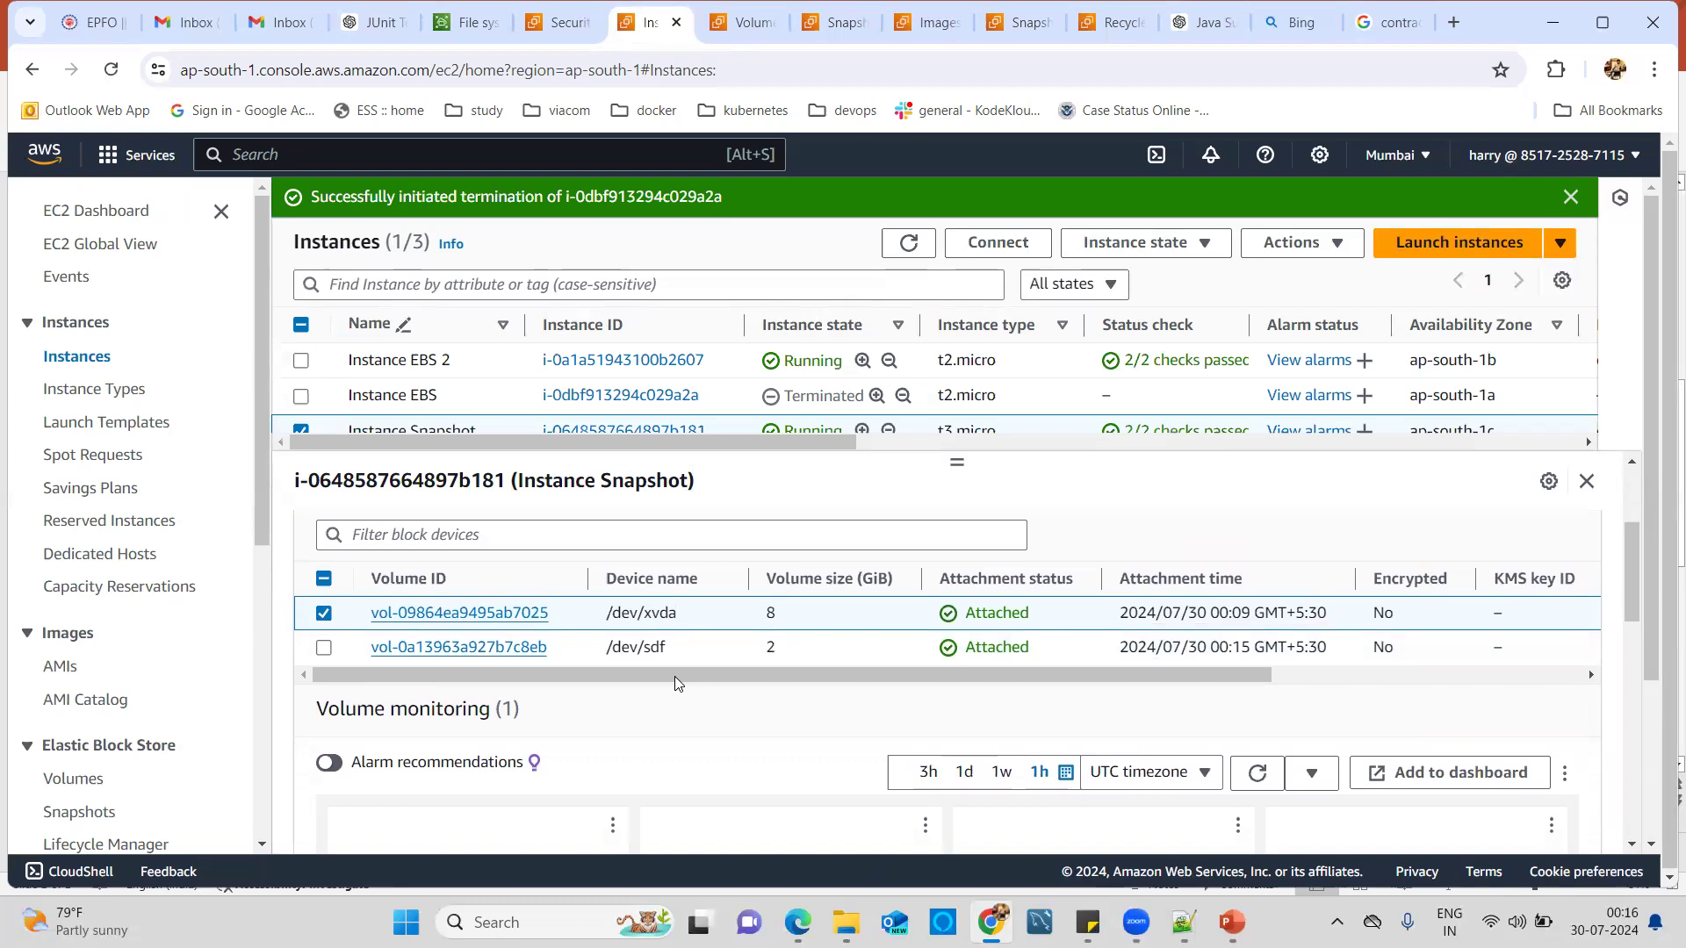
pyautogui.moveTo(676, 678); pyautogui.dragTo(628, 685)
# From the Snapshots page, open the Recycle Bin in a new tab.
pyautogui.click(826, 26)
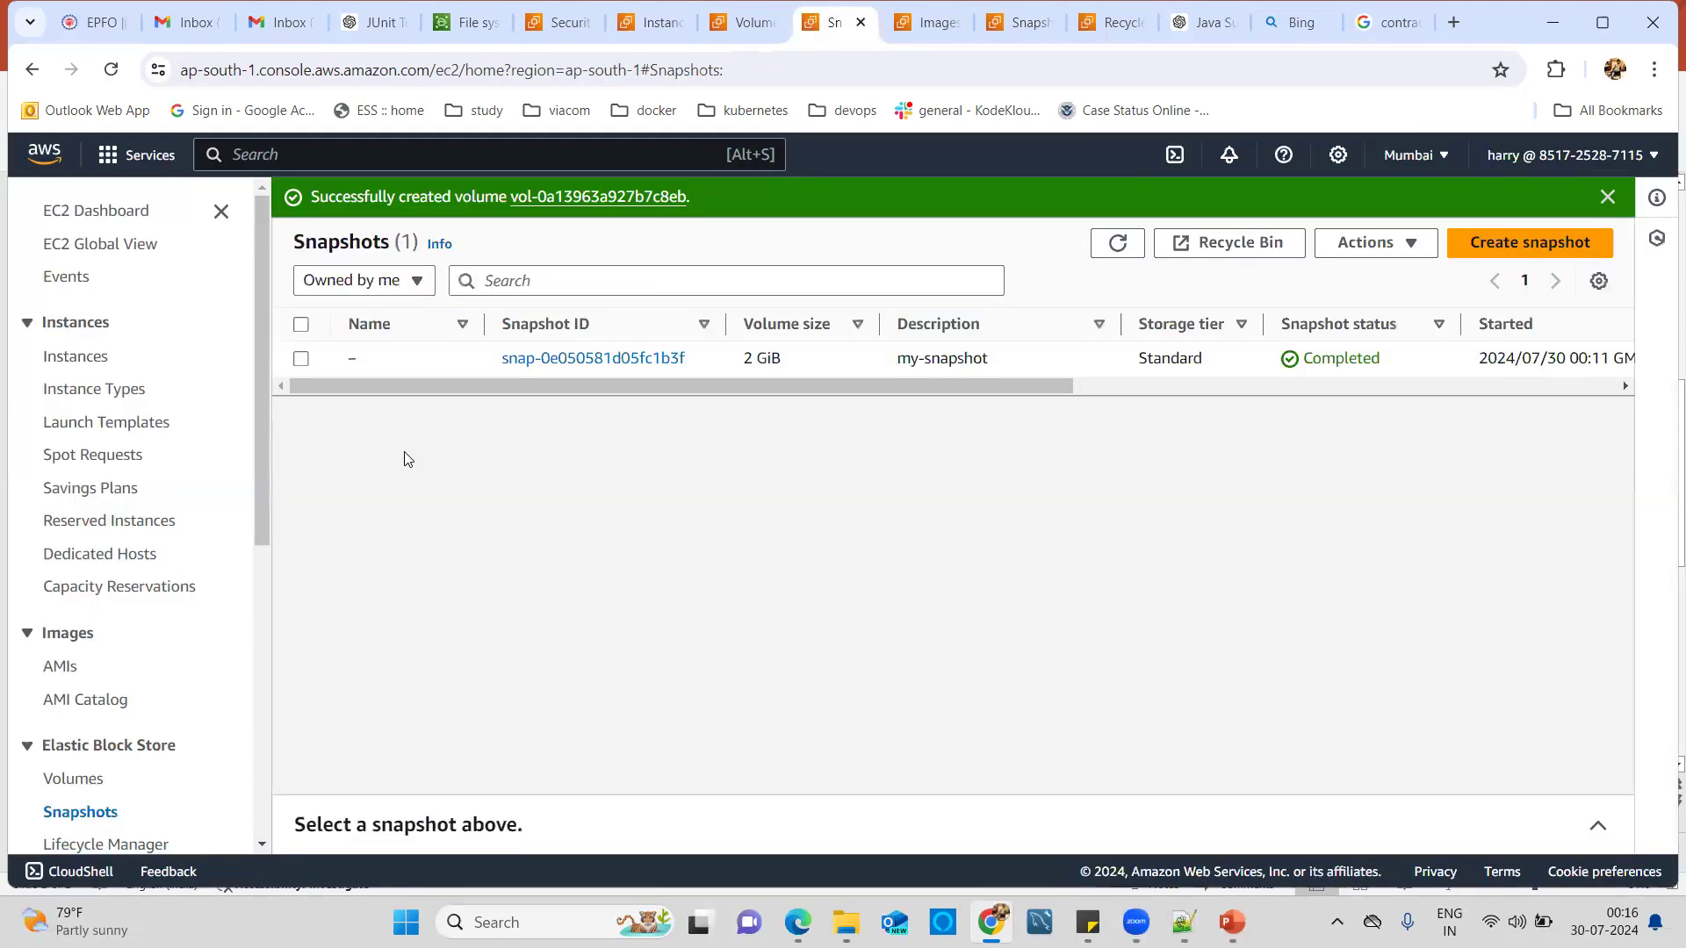
pyautogui.click(301, 361)
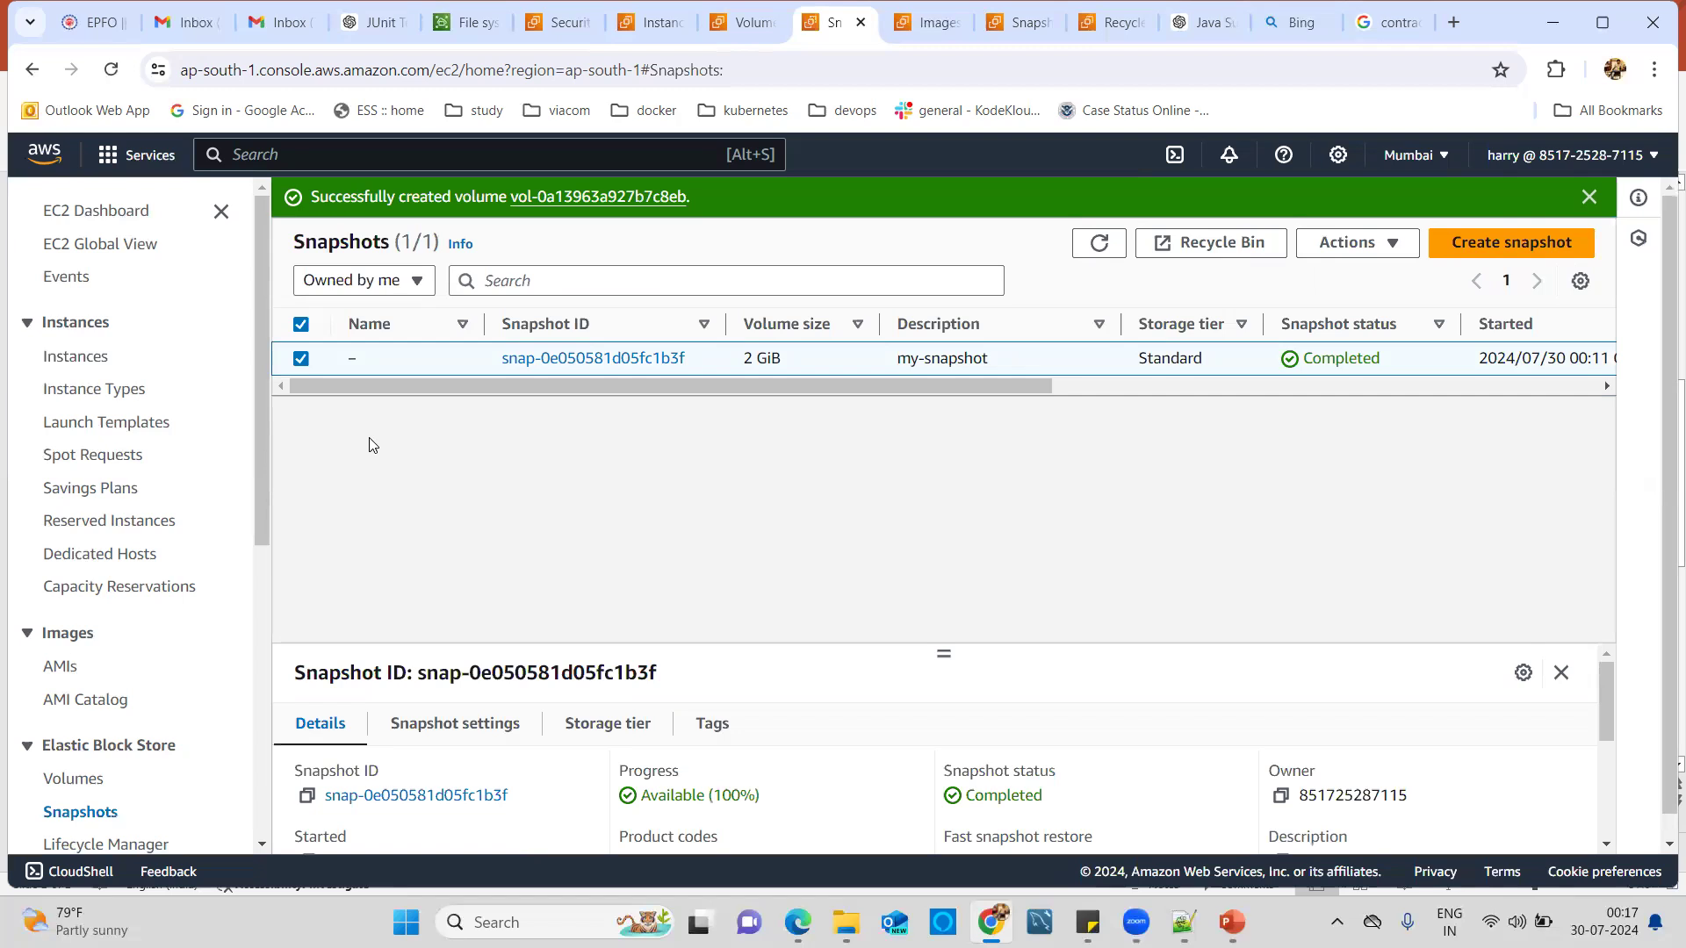
pyautogui.click(302, 358)
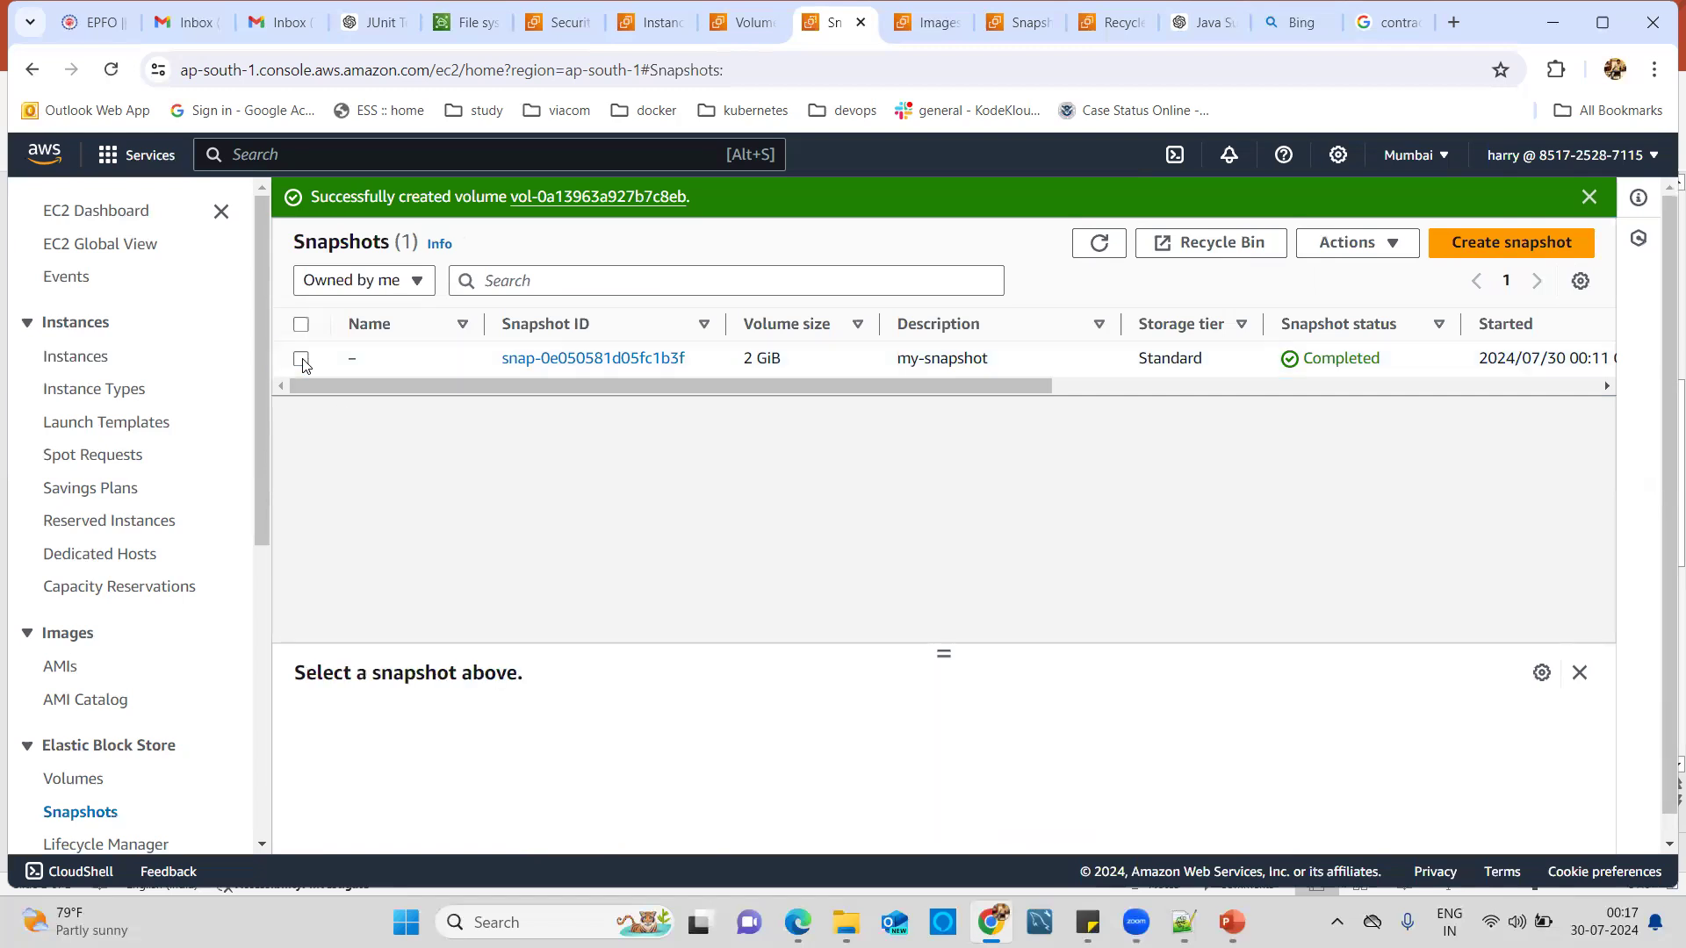
pyautogui.click(1207, 254)
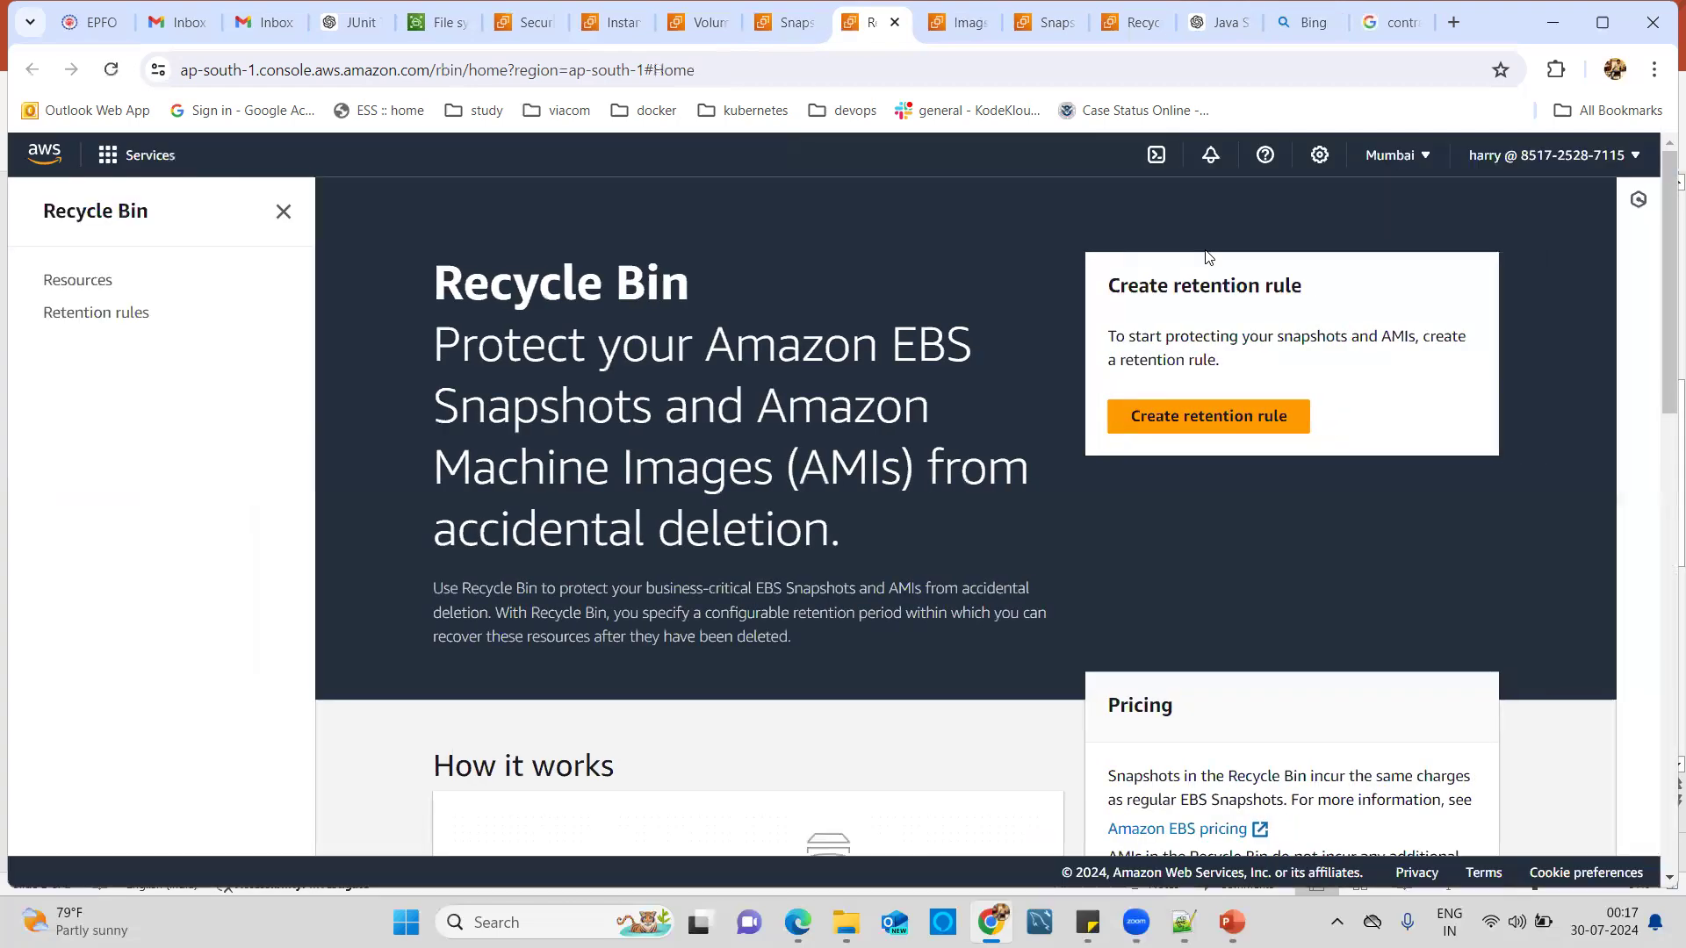
# Start a new retention rule named My-rention.
pyautogui.click(1182, 423)
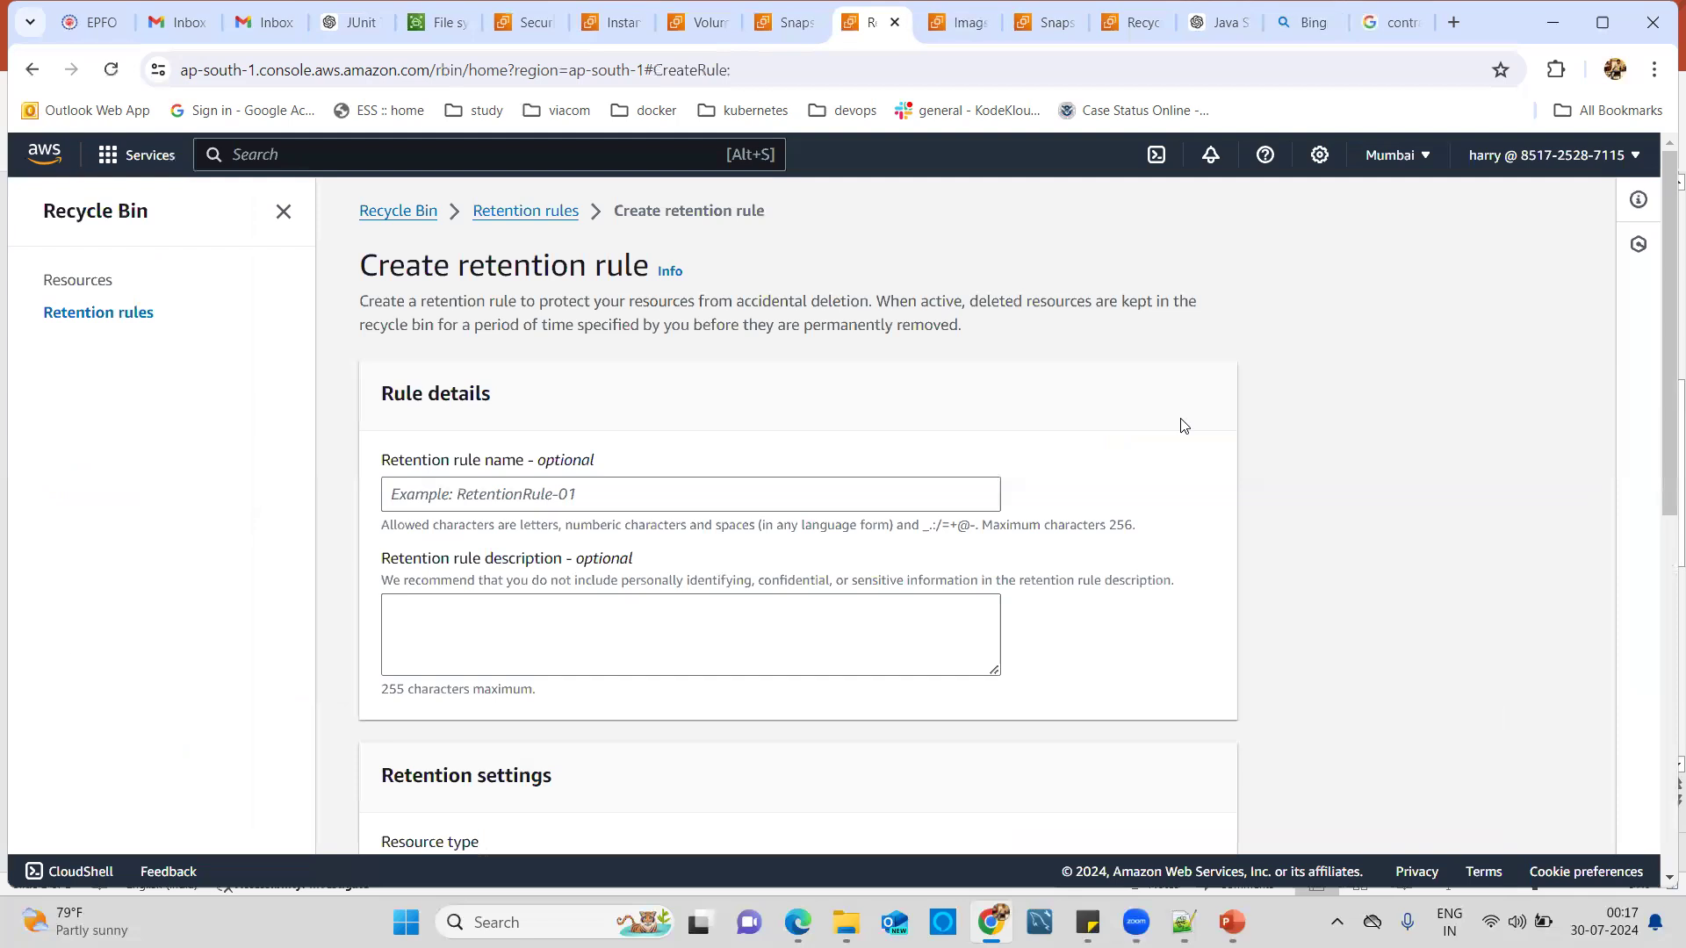
pyautogui.click(697, 498)
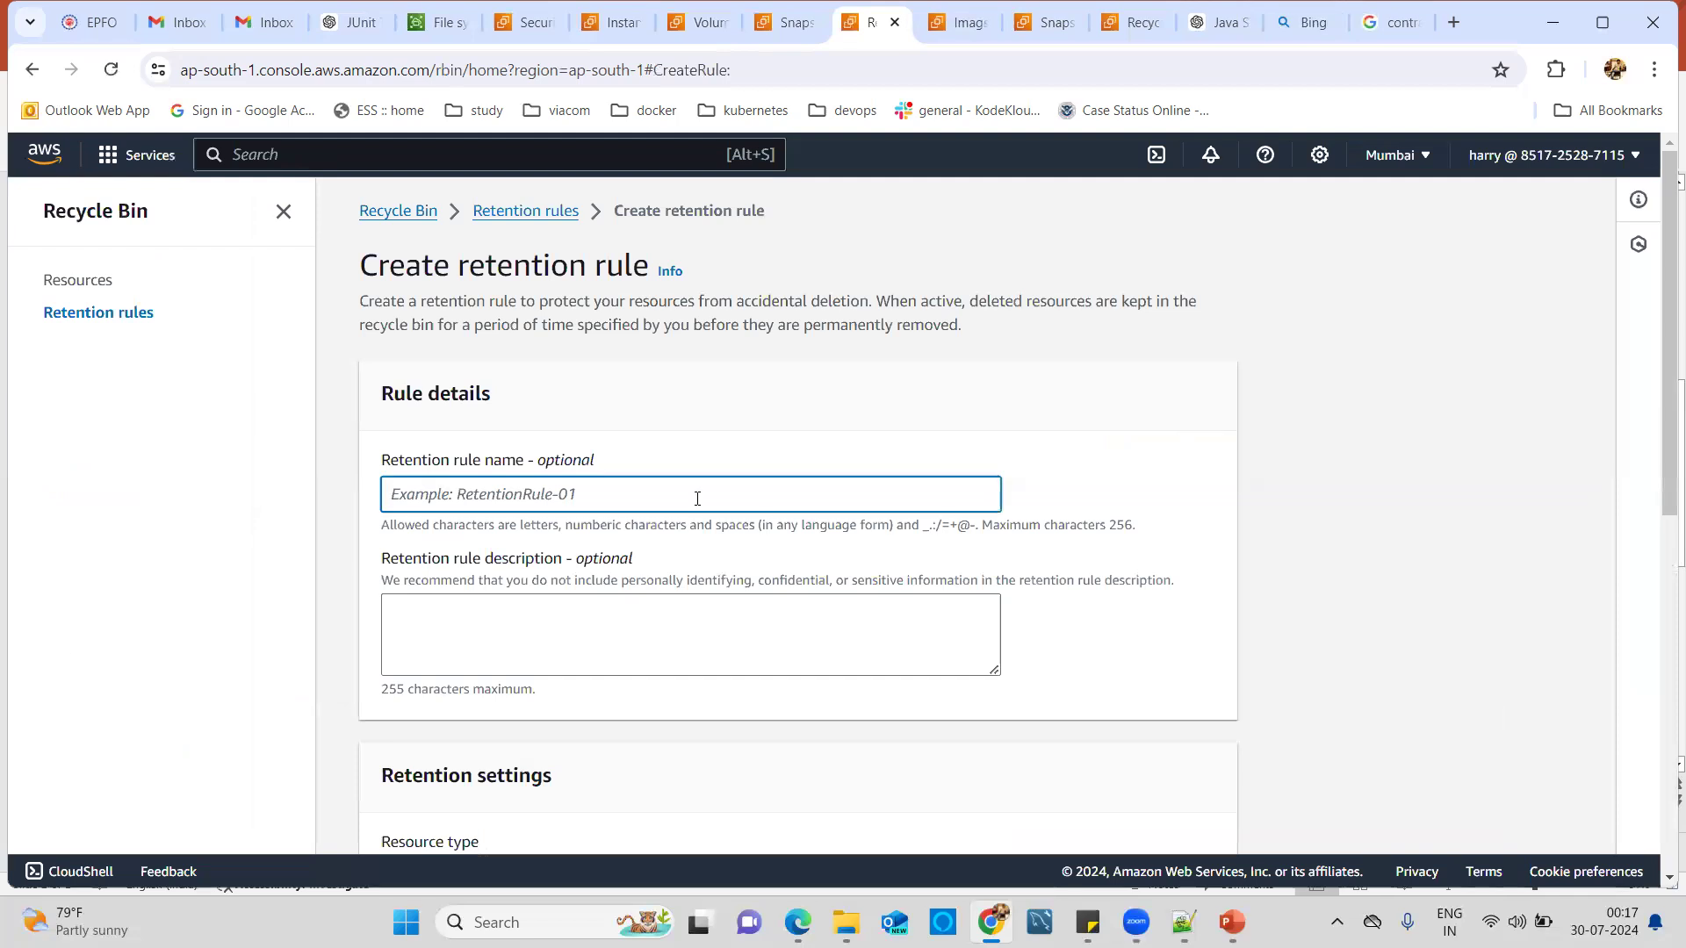
pyautogui.write('My-rention')
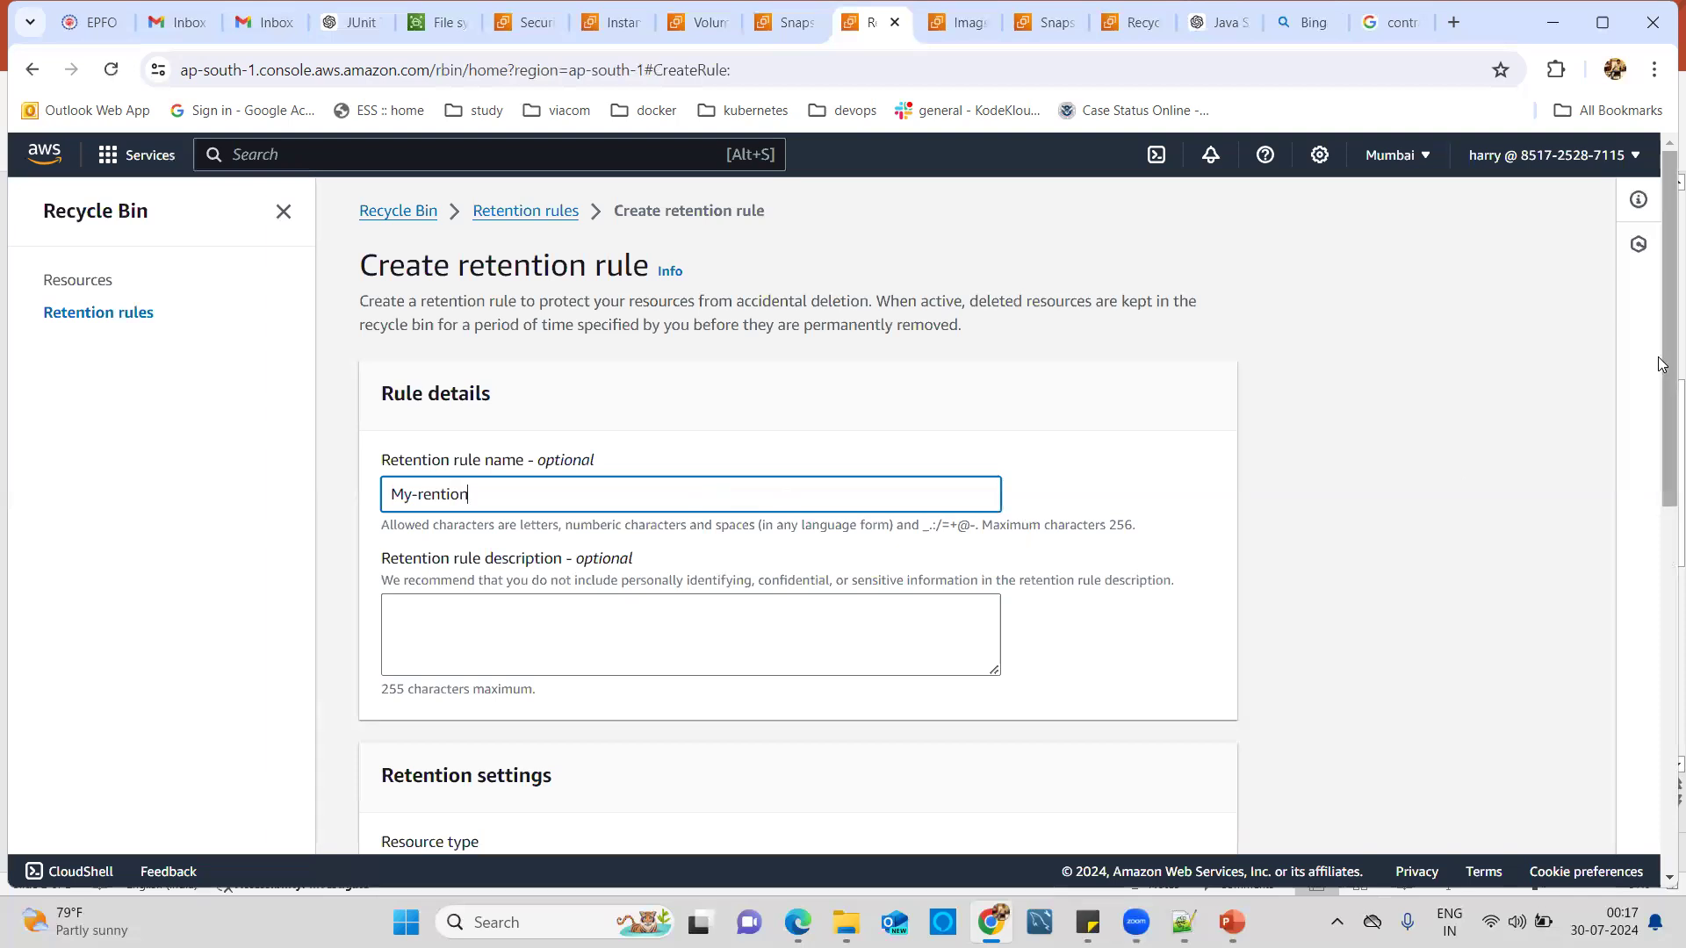
# Make it cover all EBS Snapshots for 1 day, unlocked, and create the rule.
pyautogui.scroll(-1, 1662, 404)
pyautogui.scroll(-5, 1662, 404)
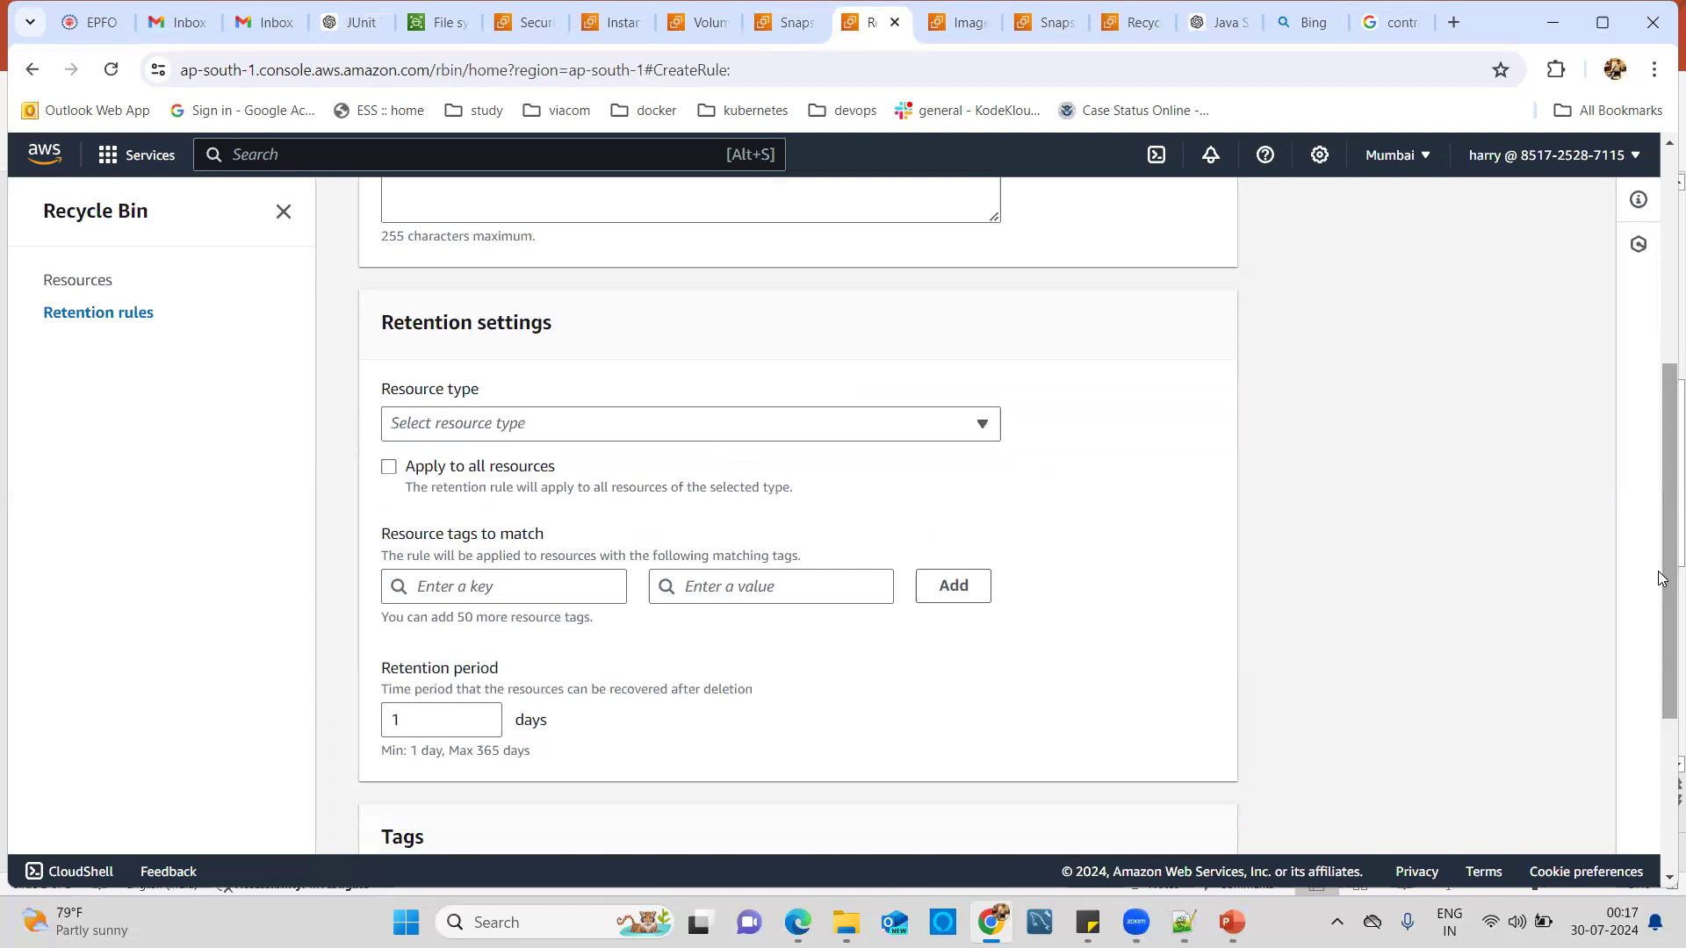
pyautogui.click(936, 427)
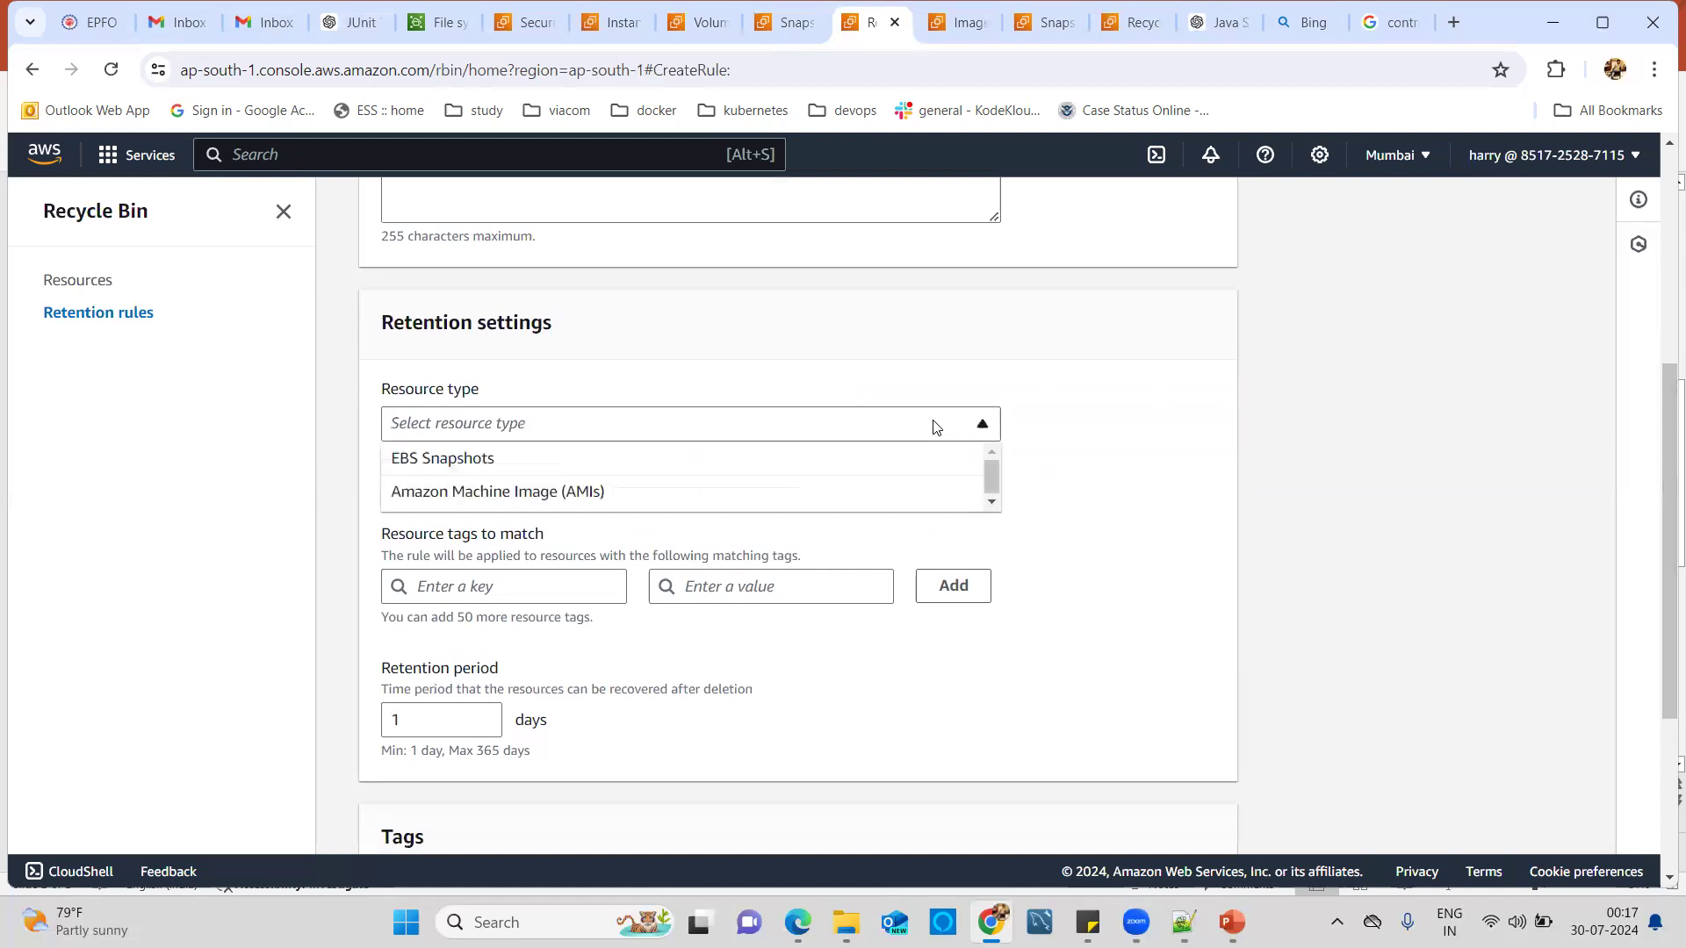
pyautogui.click(551, 458)
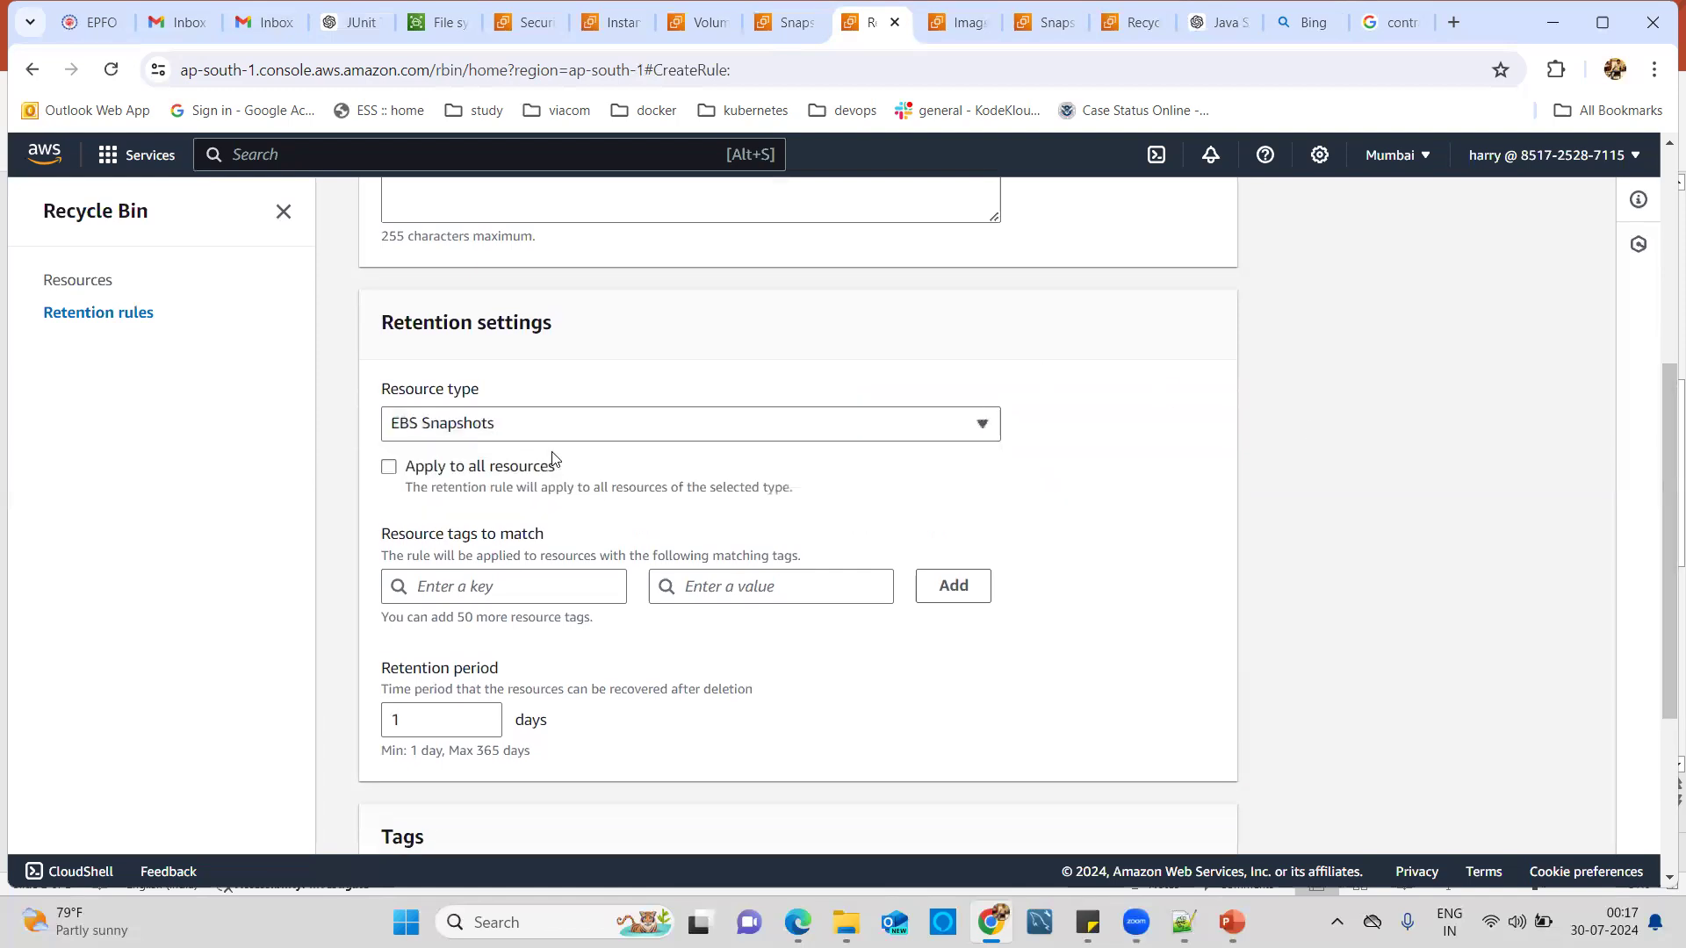
pyautogui.click(388, 473)
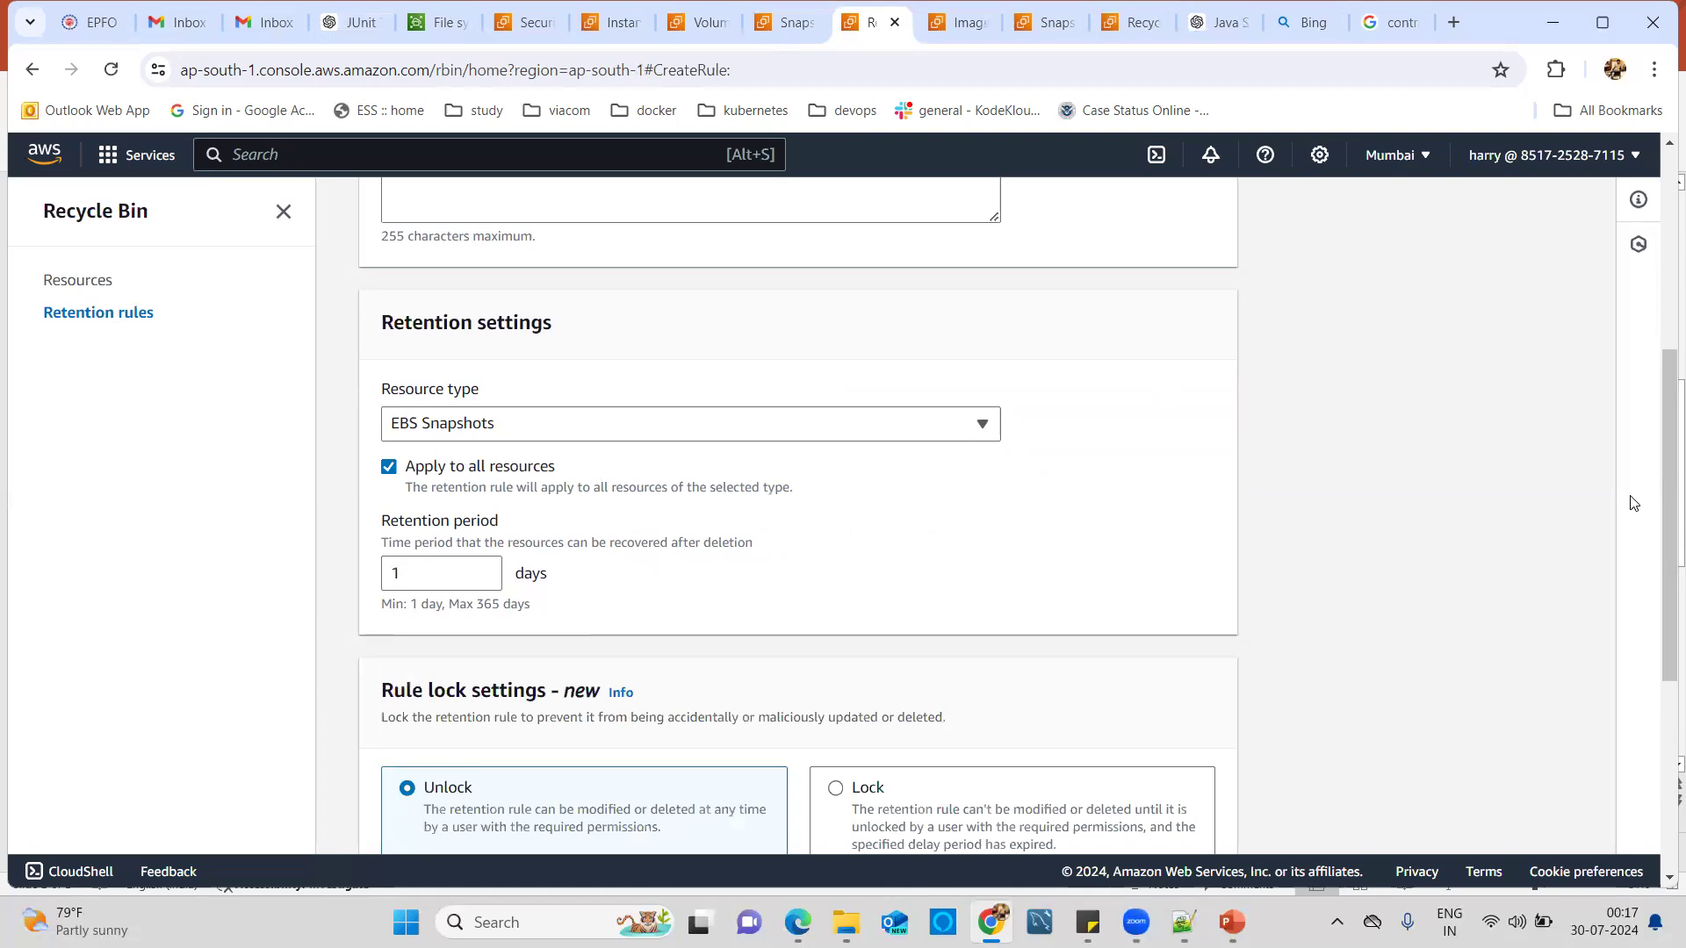
pyautogui.moveTo(1659, 499); pyautogui.dragTo(1661, 650)
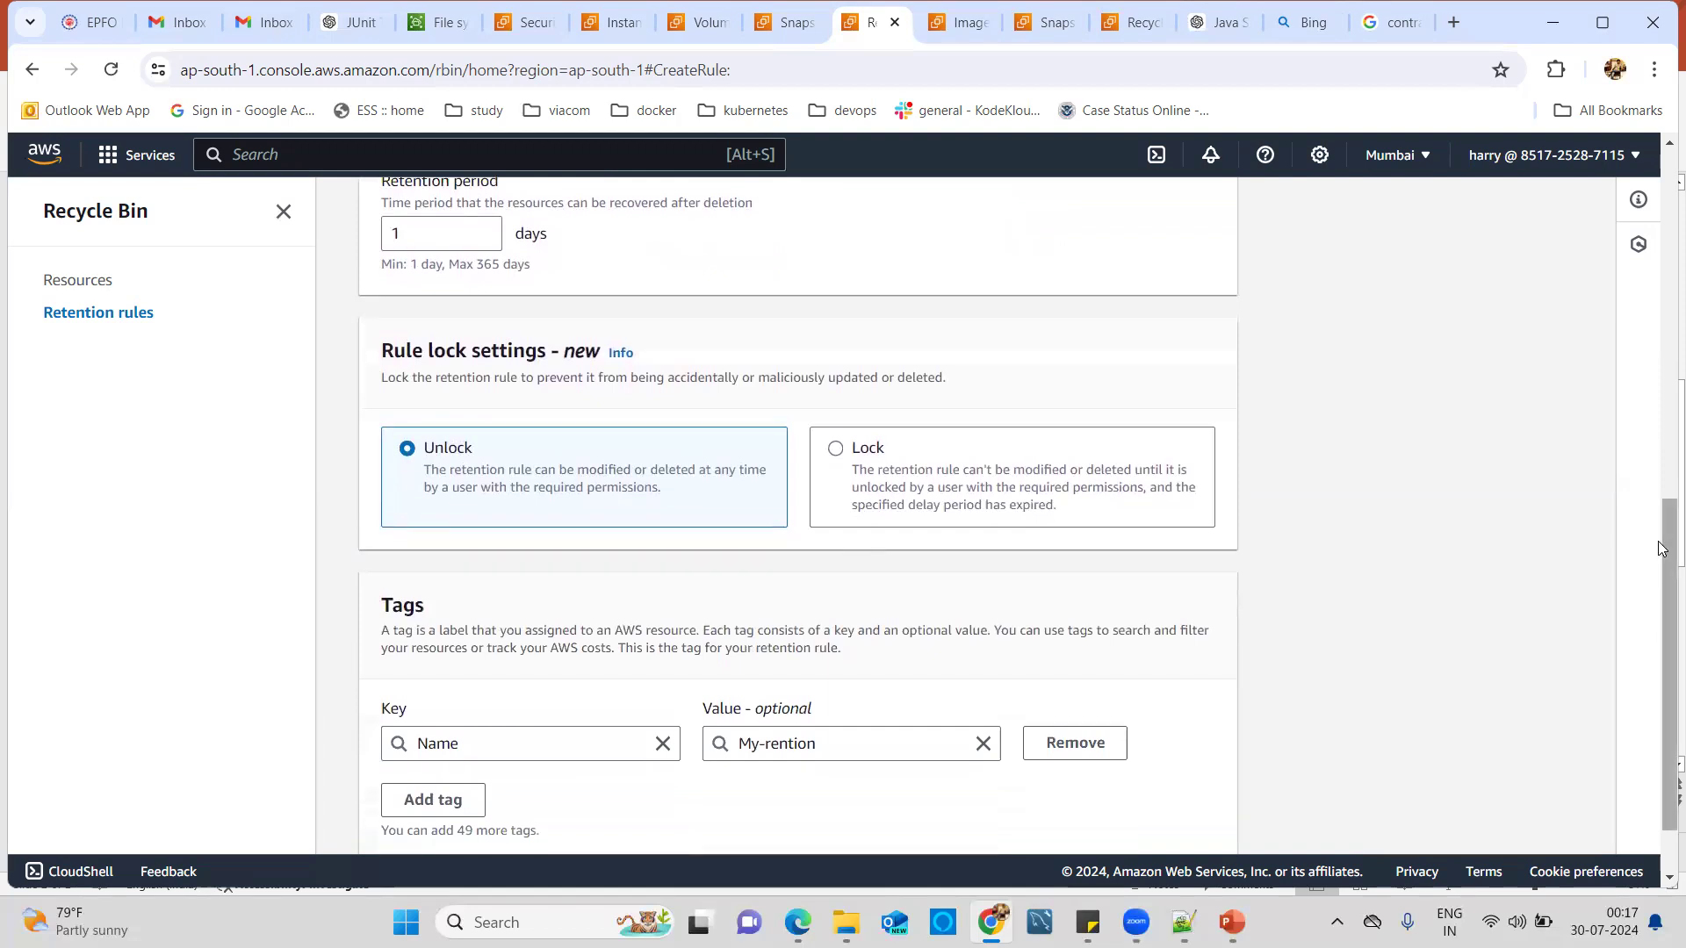
pyautogui.moveTo(1659, 548); pyautogui.dragTo(1660, 576)
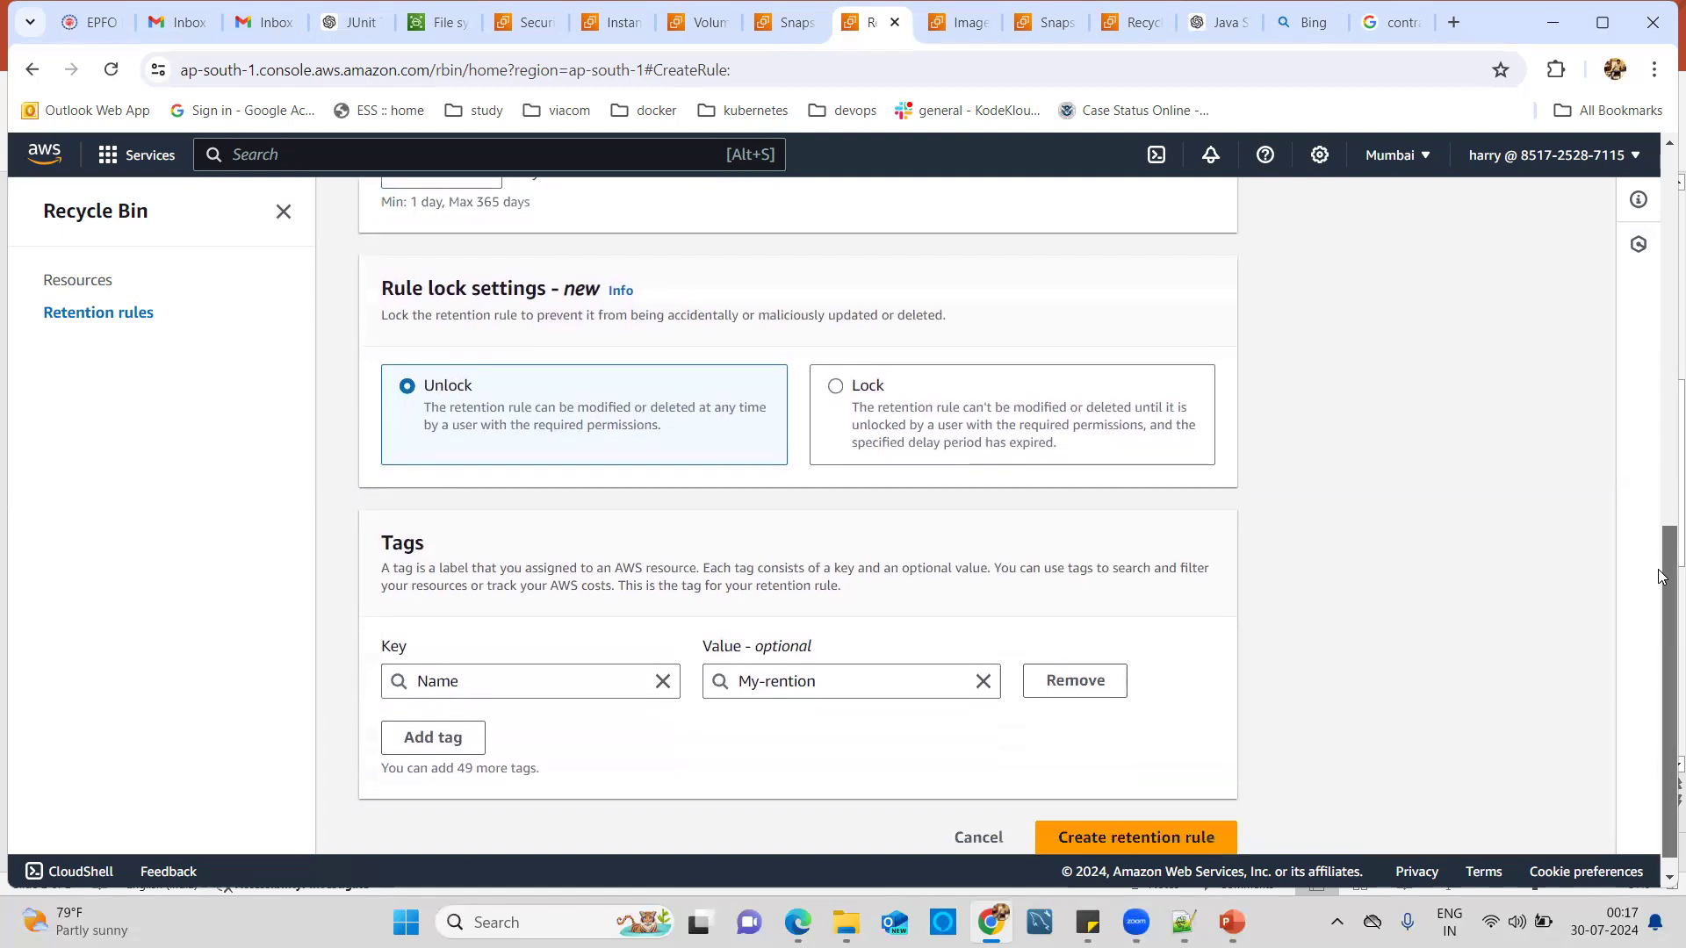
pyautogui.click(1086, 841)
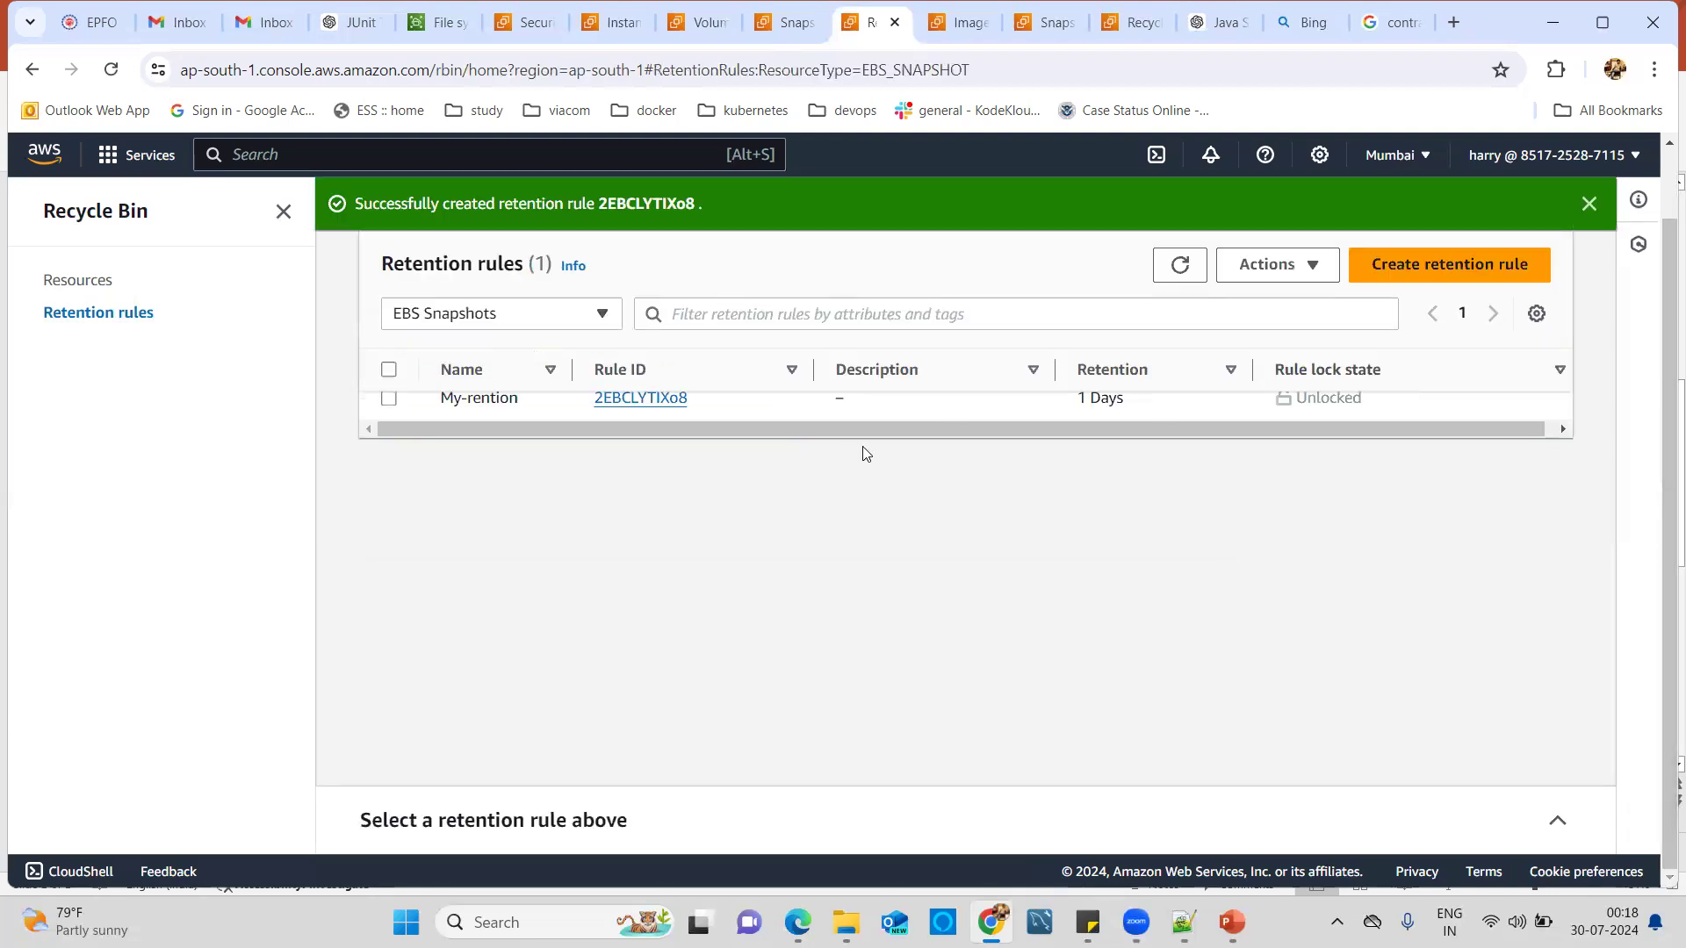
# Delete snapshot snap-0e050581d05fc1b3f, confirming with 'delete', and refresh to see none remain.
pyautogui.click(787, 30)
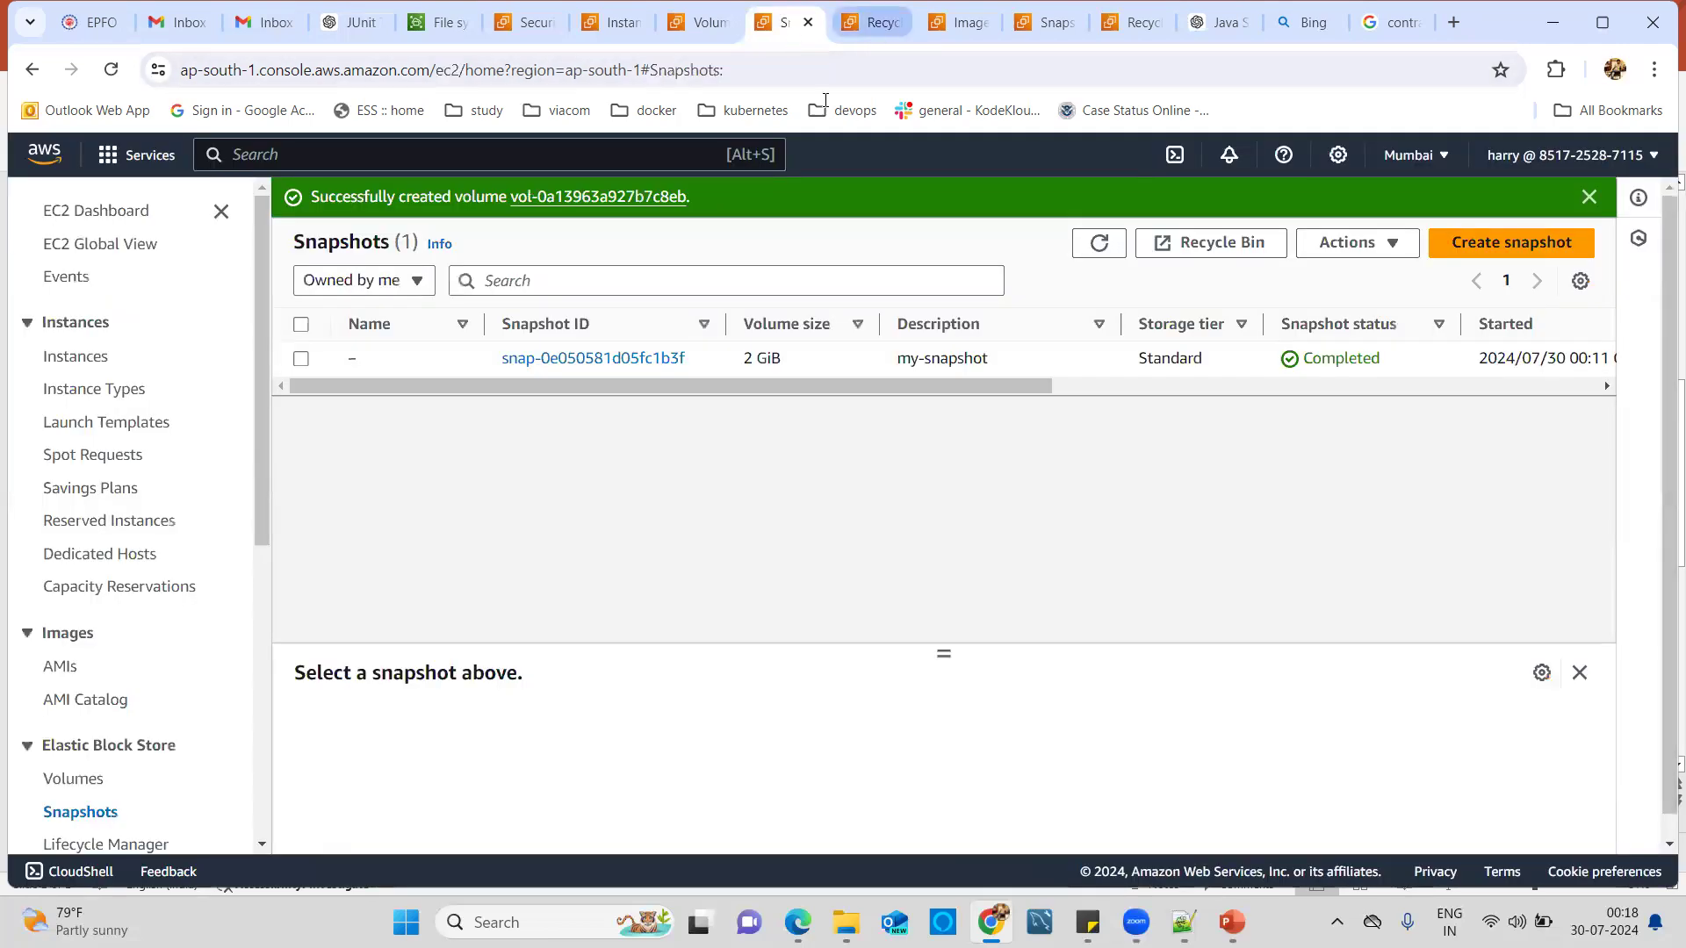
pyautogui.click(300, 359)
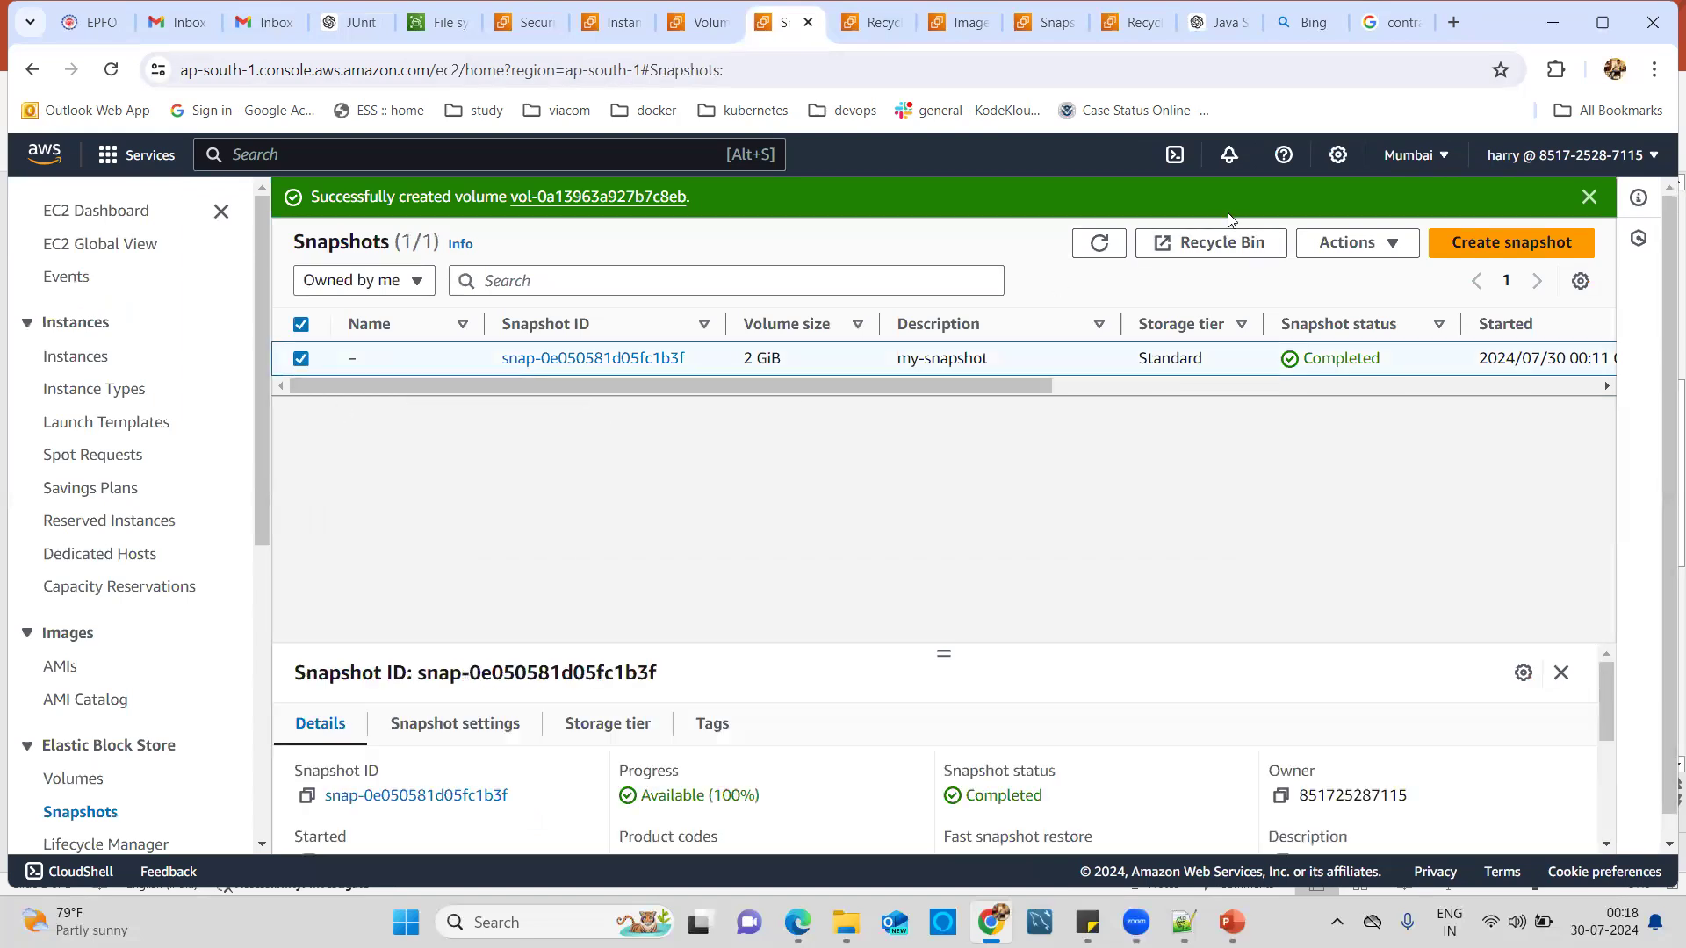
pyautogui.click(1363, 253)
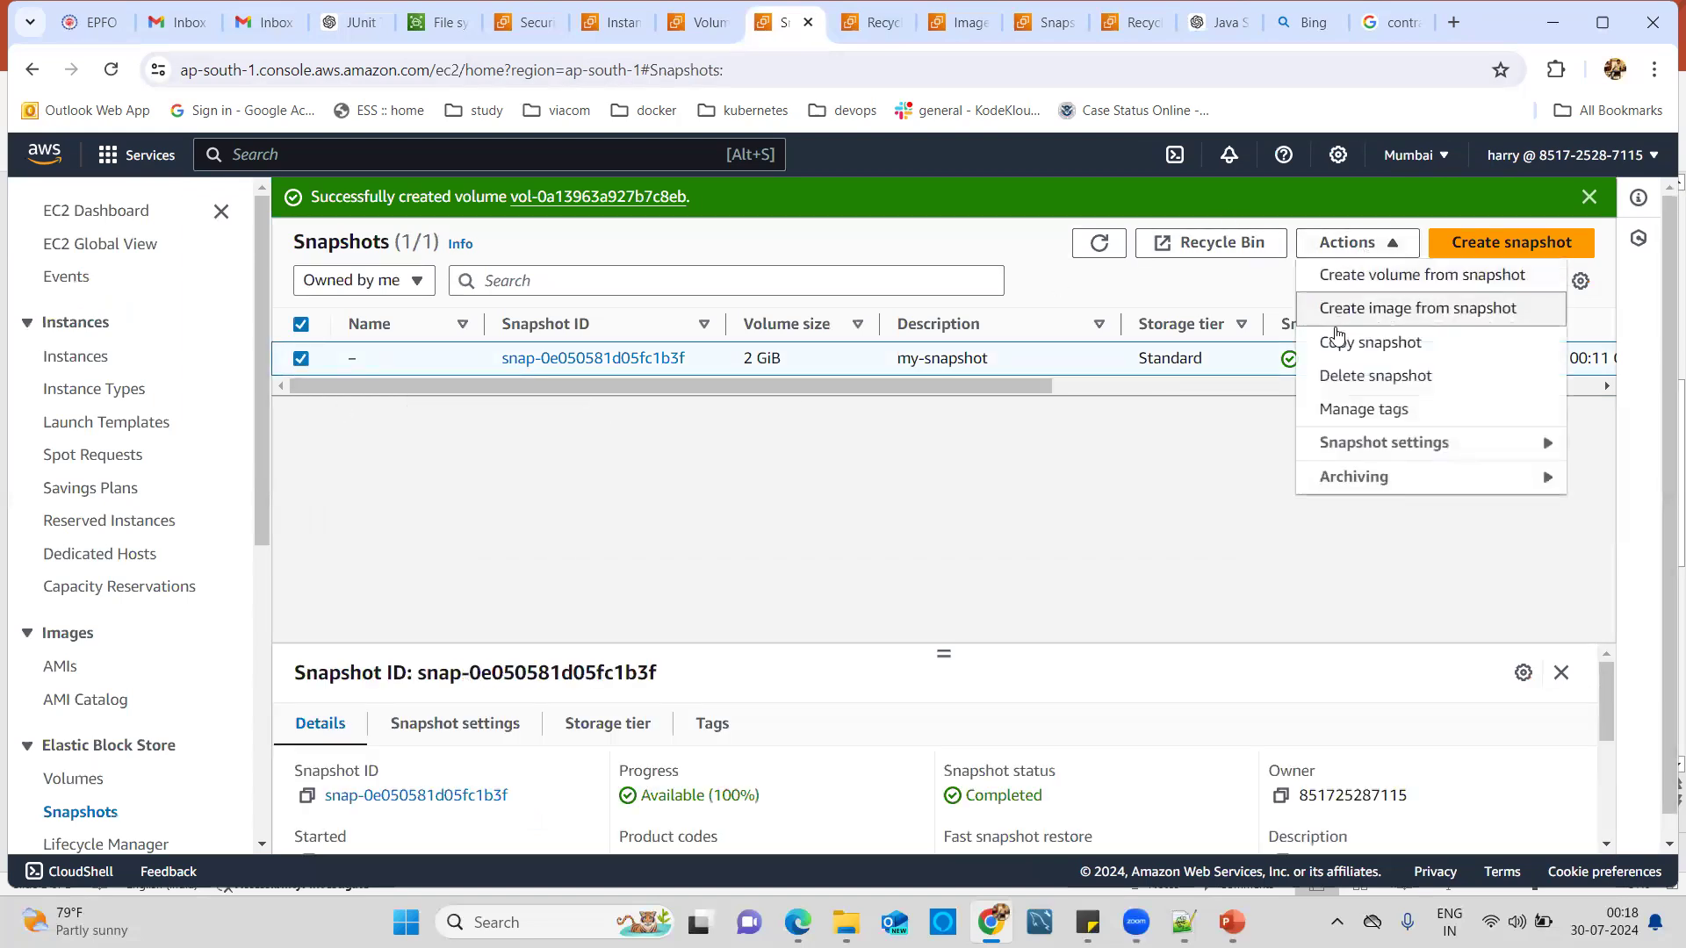
pyautogui.click(1345, 377)
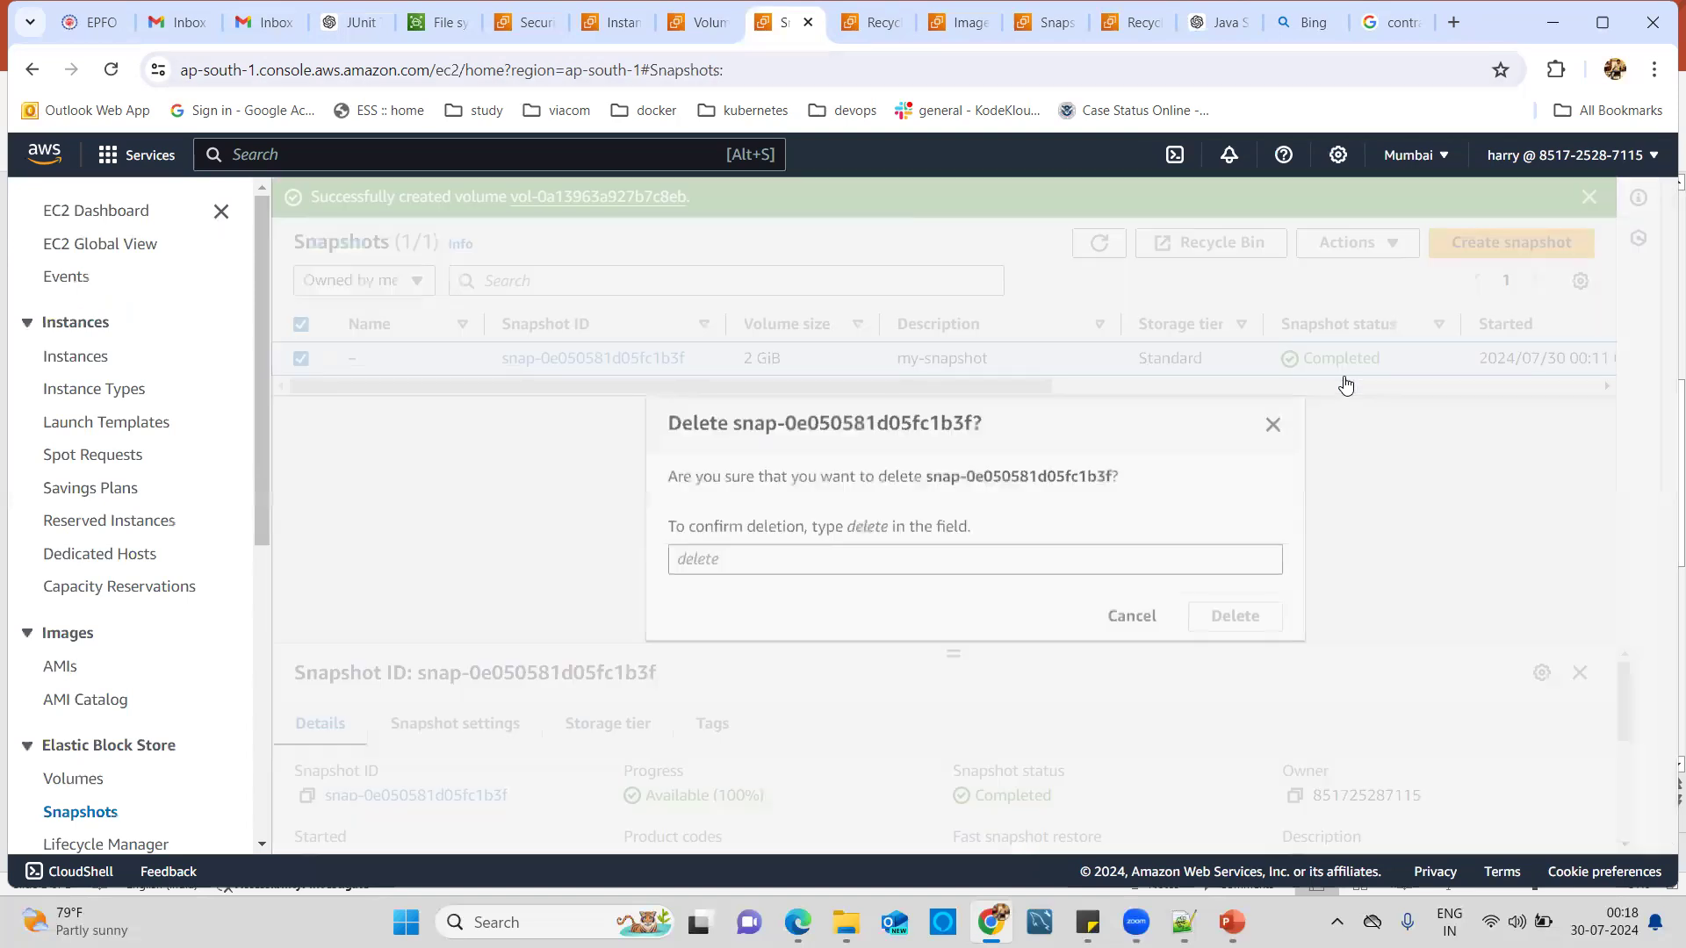
pyautogui.click(990, 553)
pyautogui.write('de')
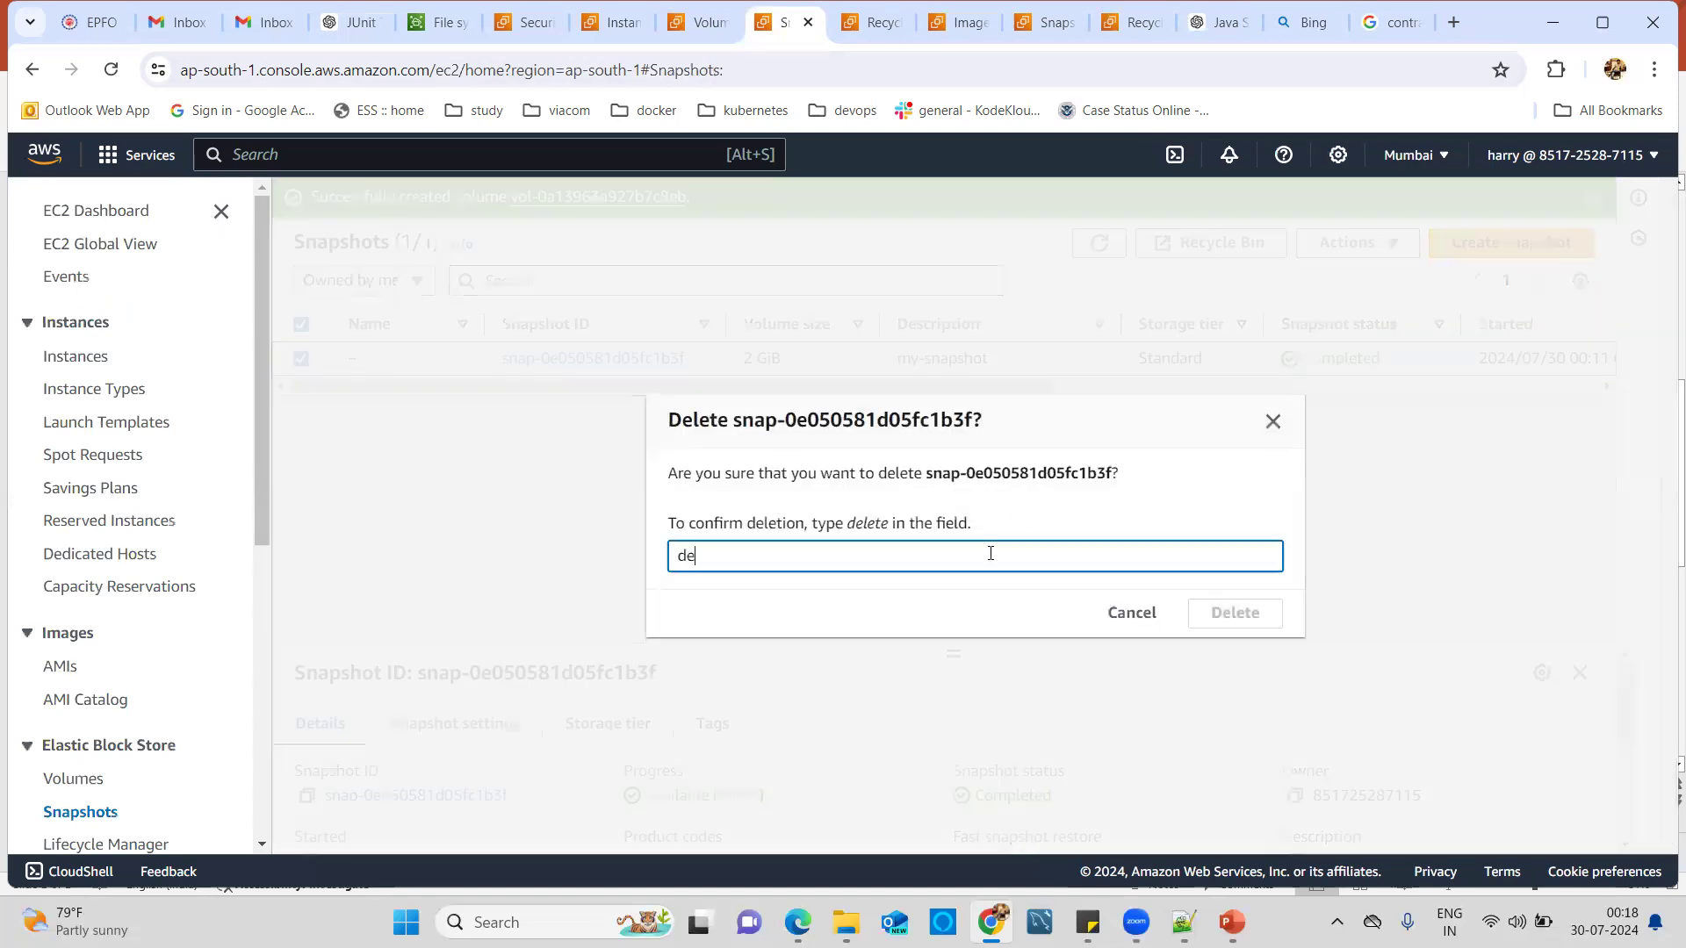
pyautogui.write('lete')
pyautogui.click(1255, 613)
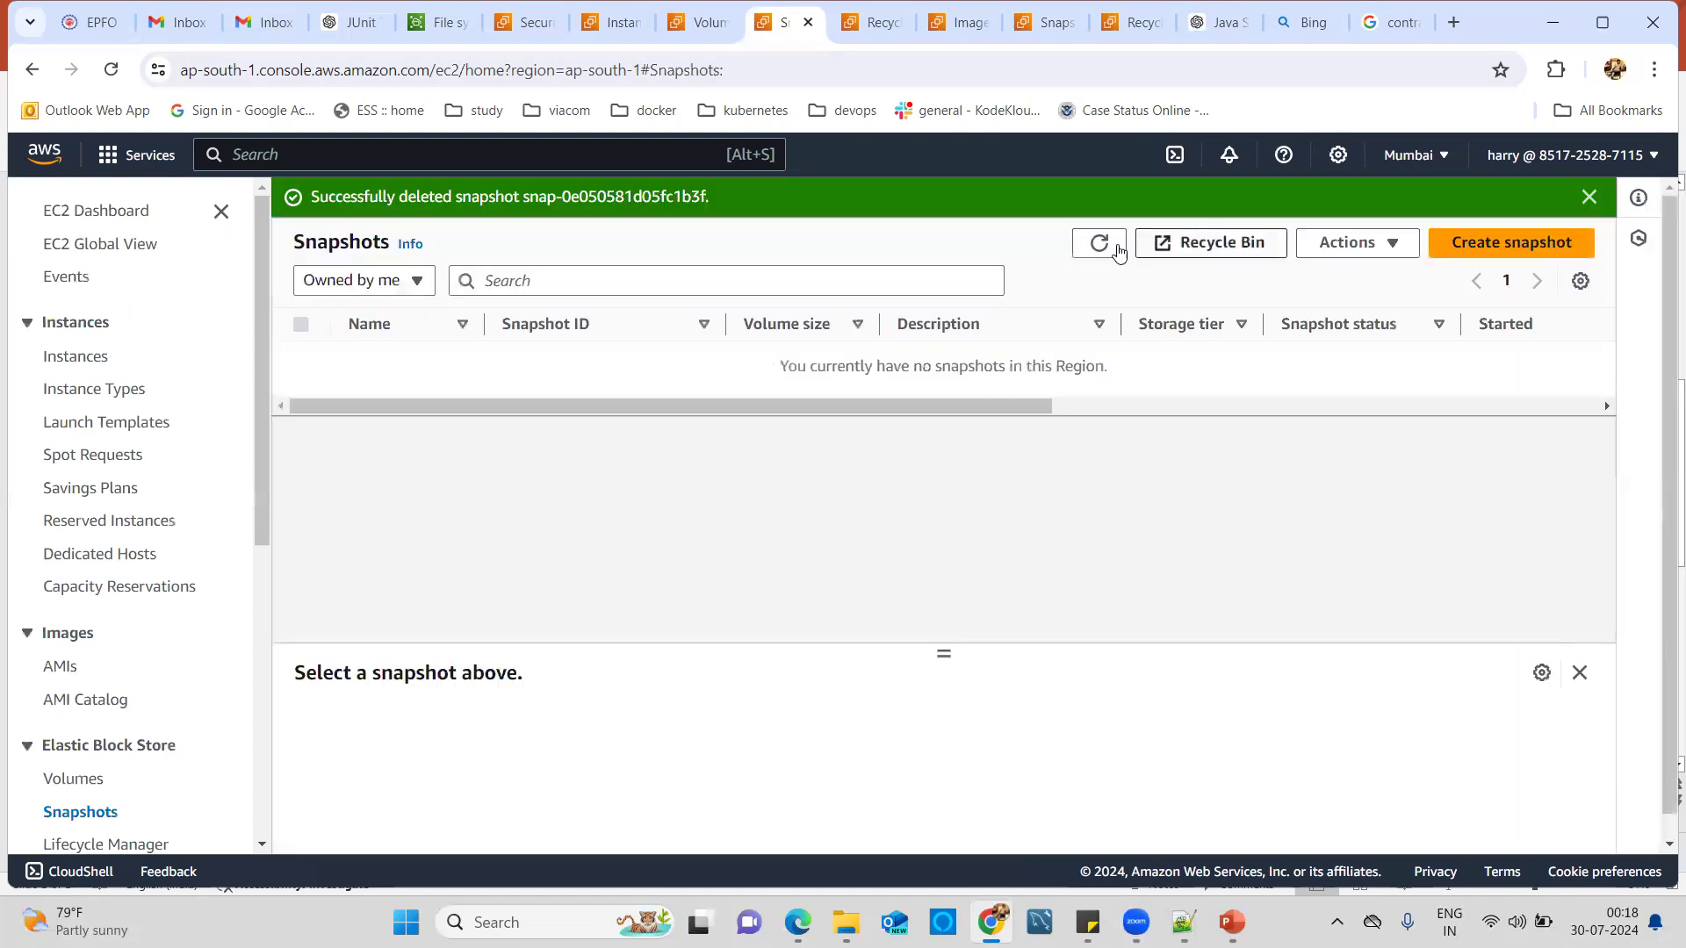
pyautogui.click(1102, 246)
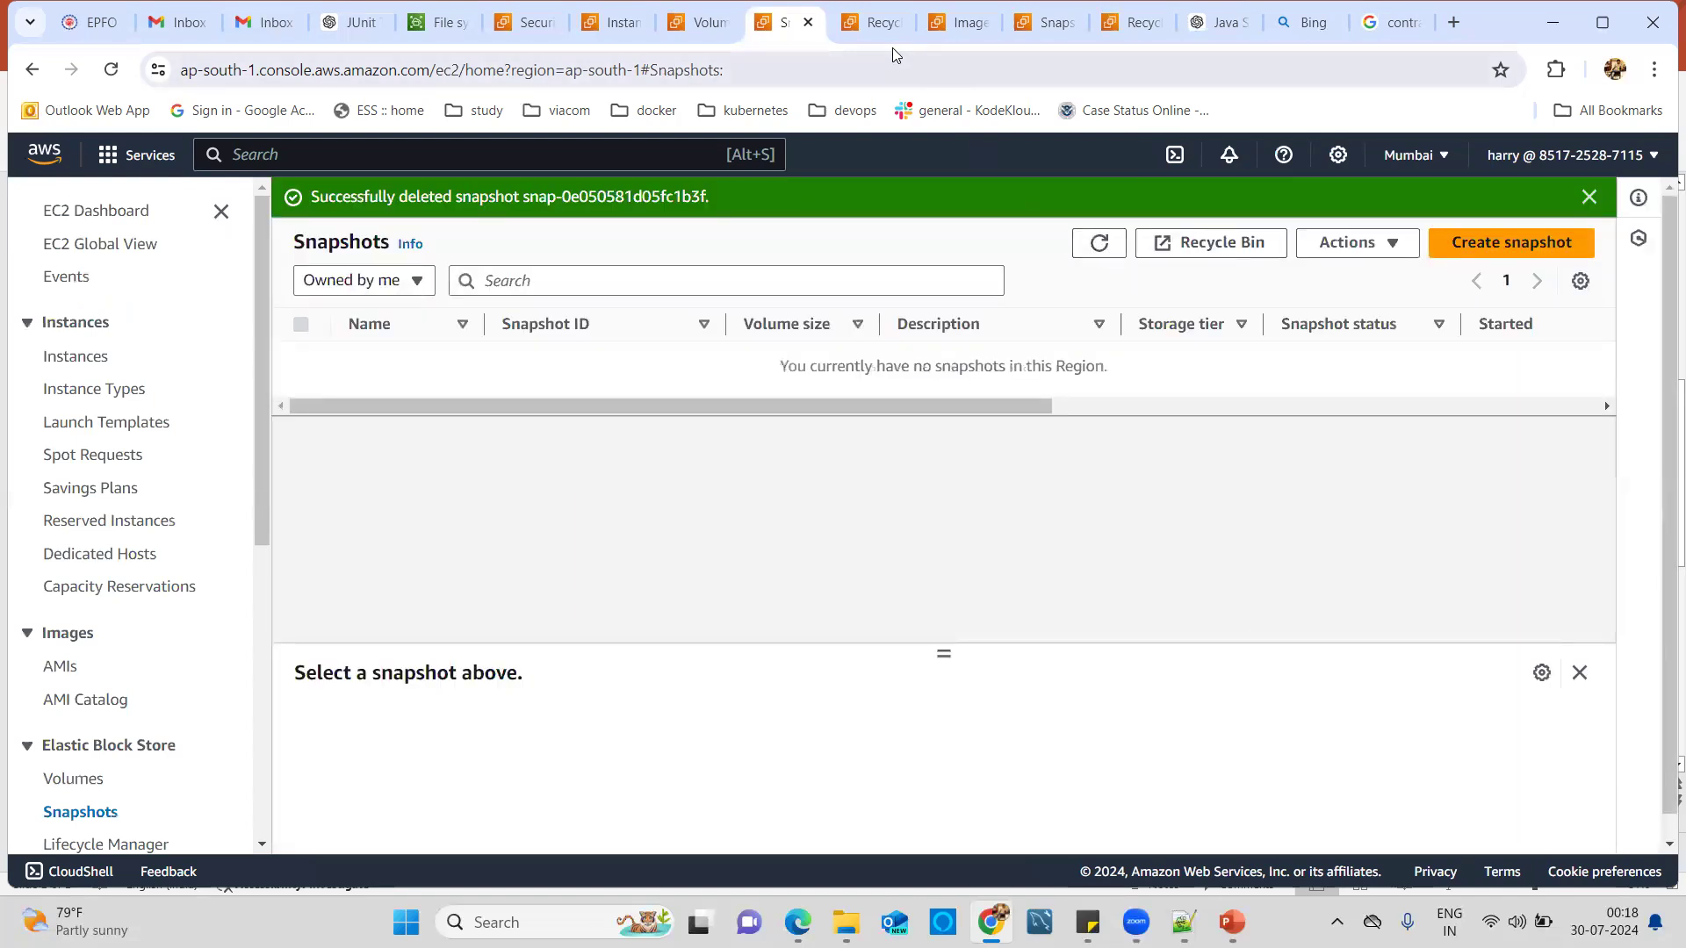
pyautogui.click(864, 21)
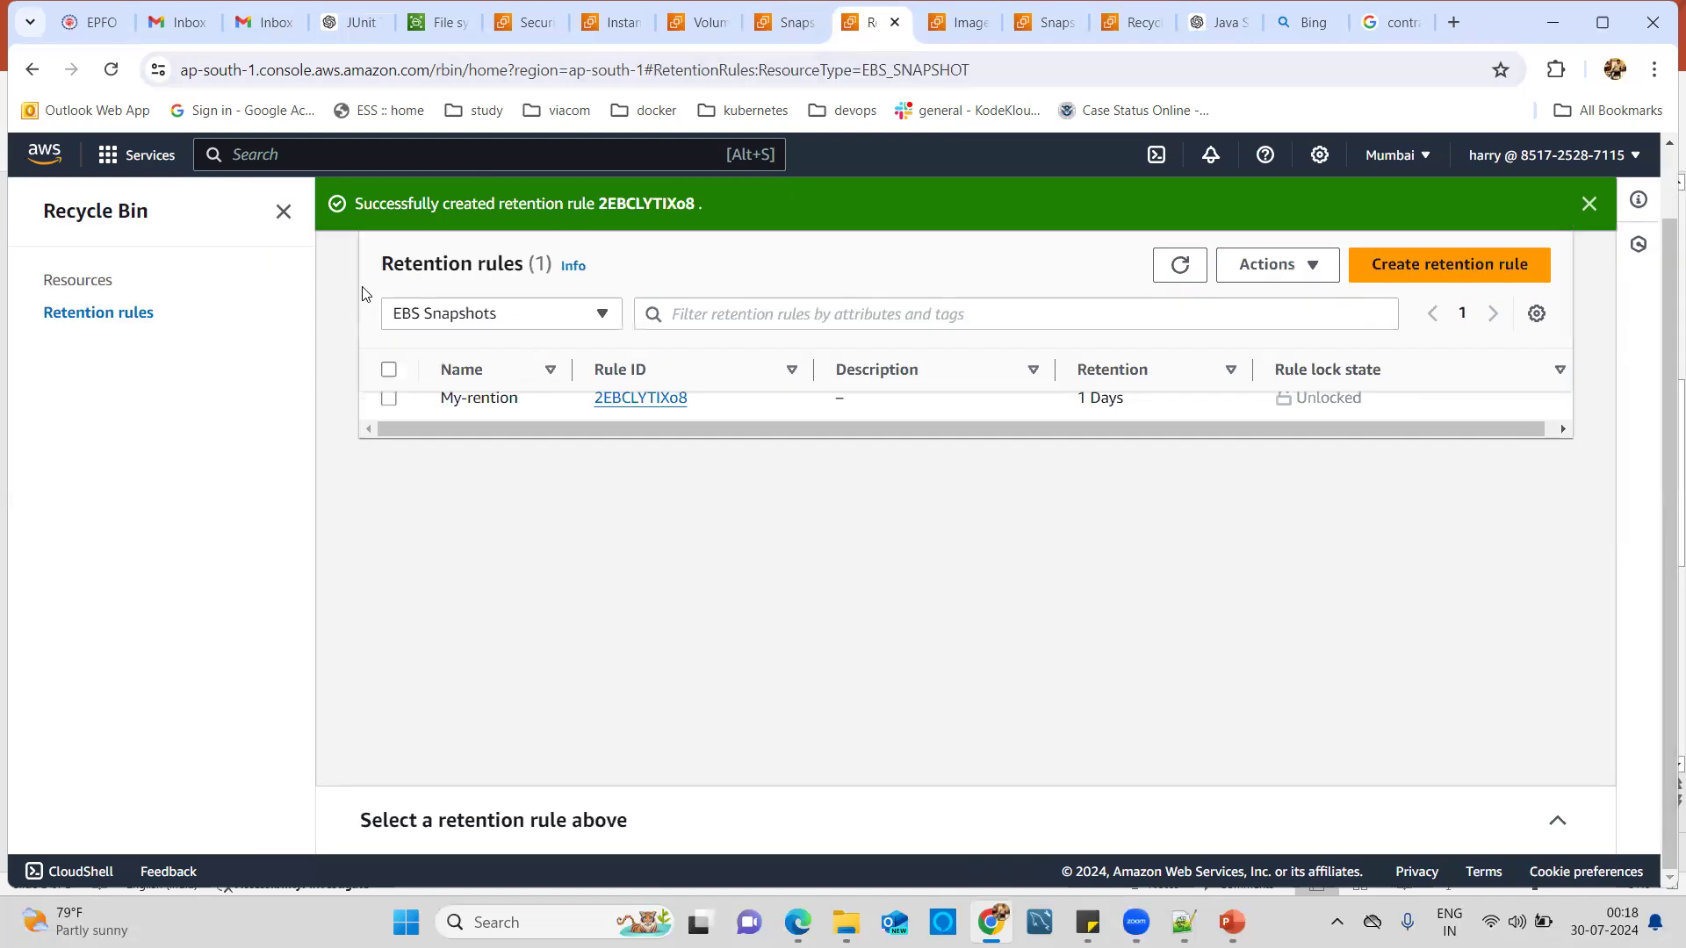
# Recover snapshot snap-0e050581d05fc1b3f (my-snapshot) from the Recycle Bin and confirm it is listed in EC2 Snapshots.
pyautogui.click(100, 282)
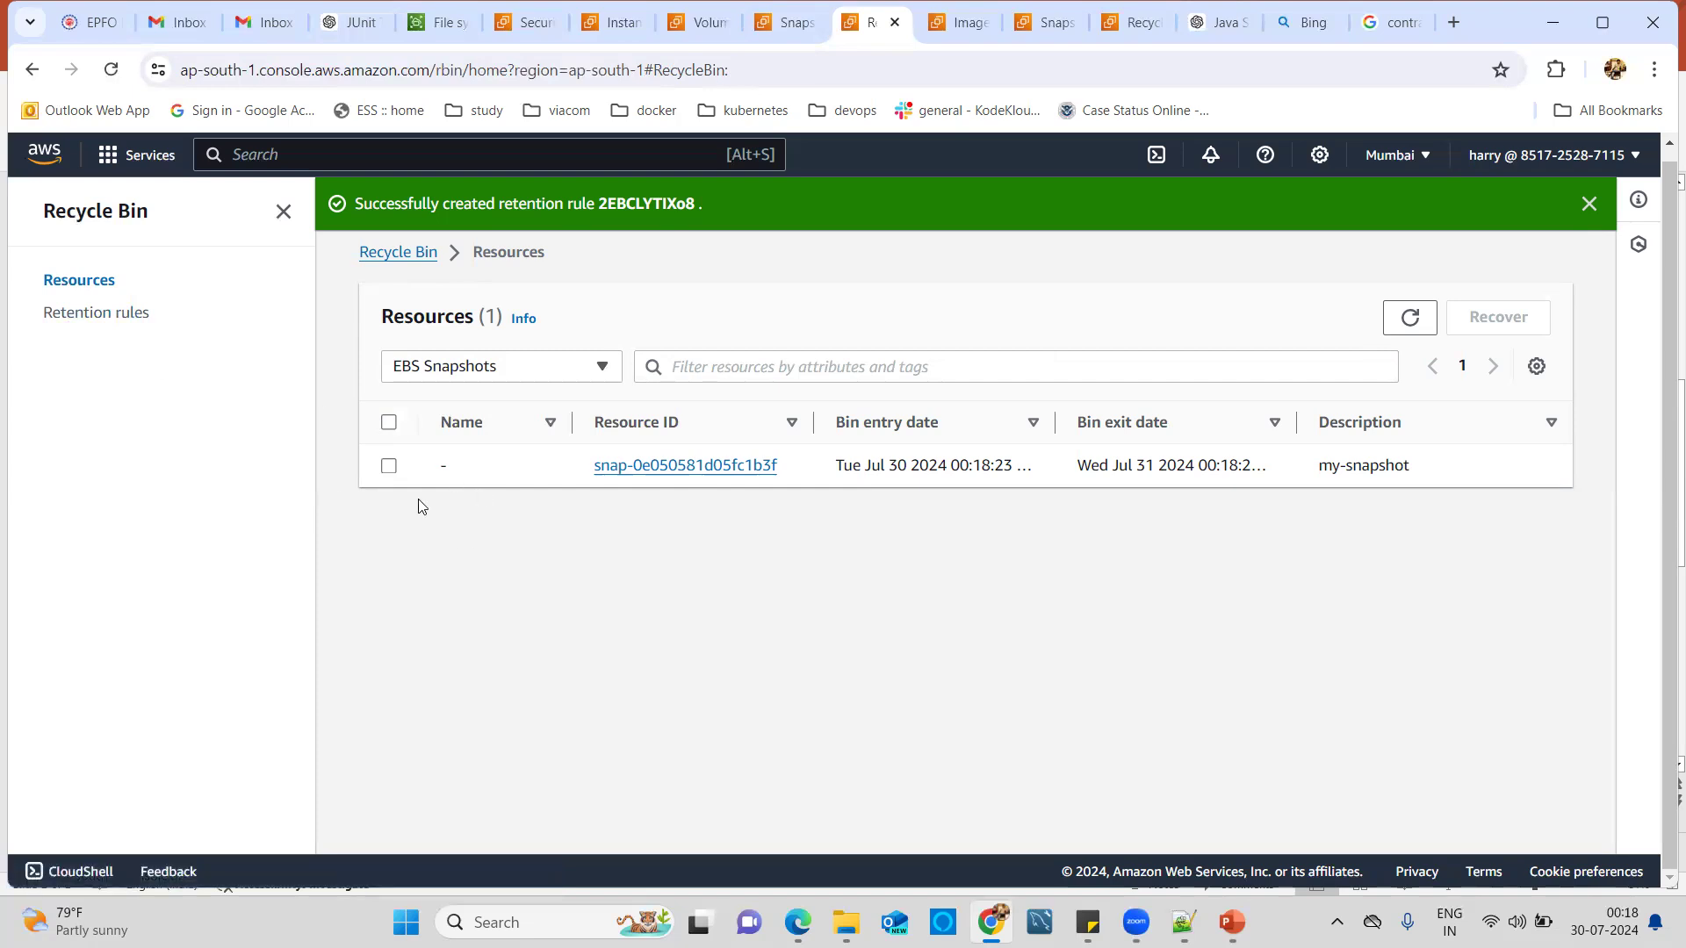
pyautogui.click(389, 467)
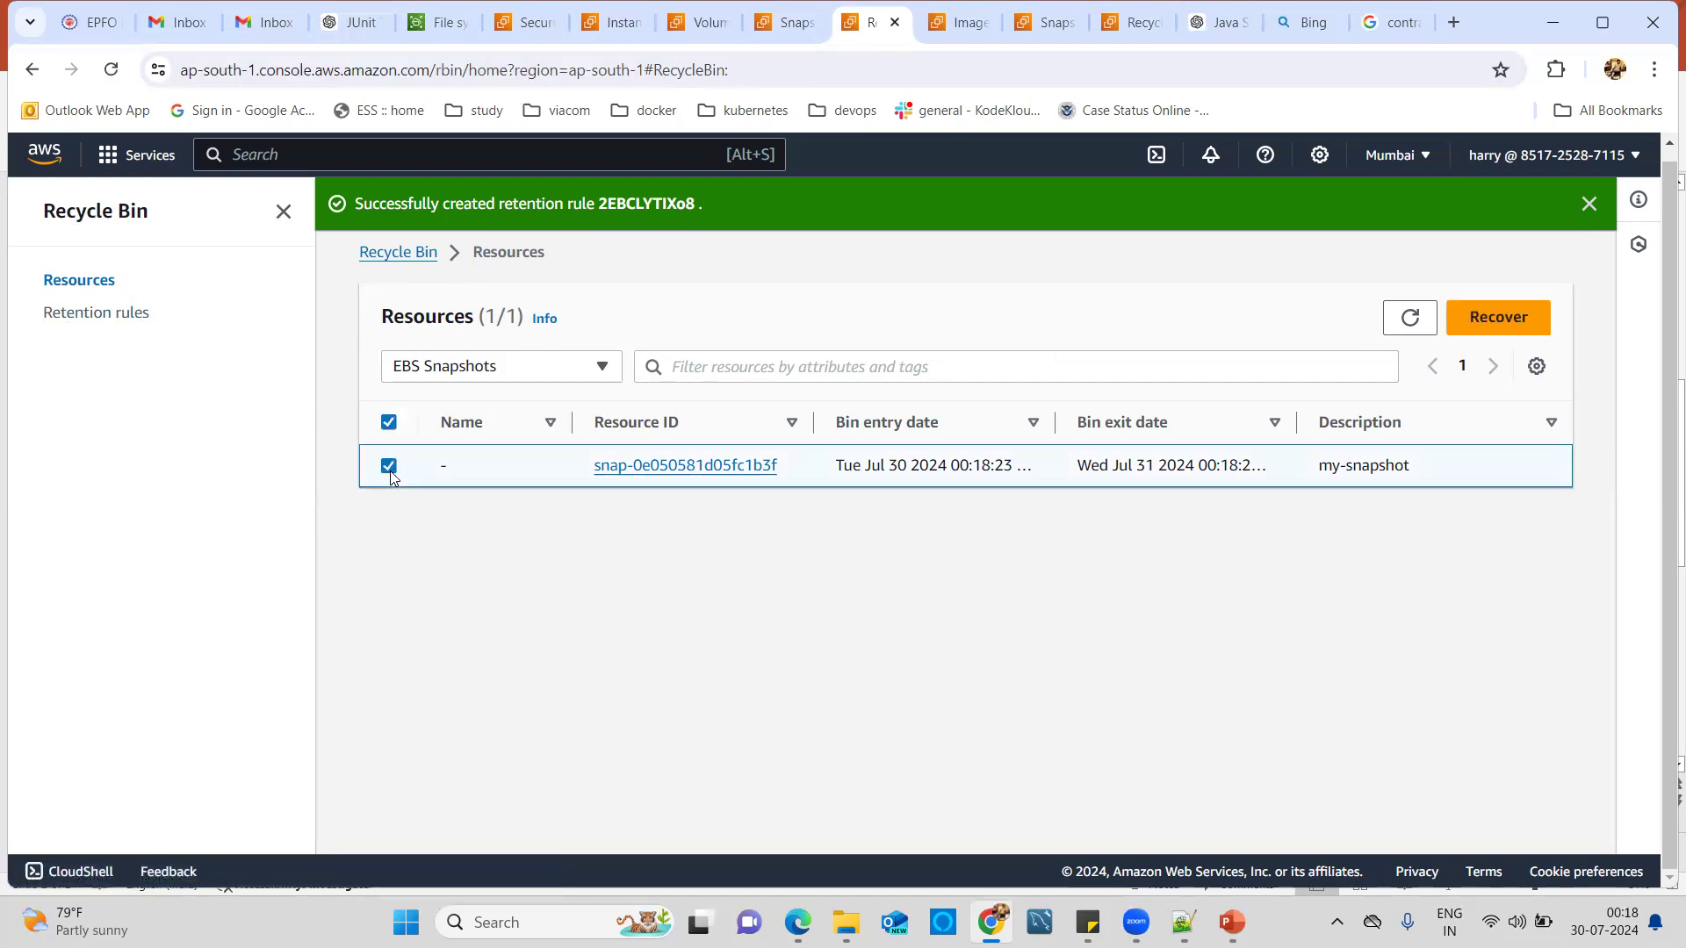
pyautogui.click(1490, 325)
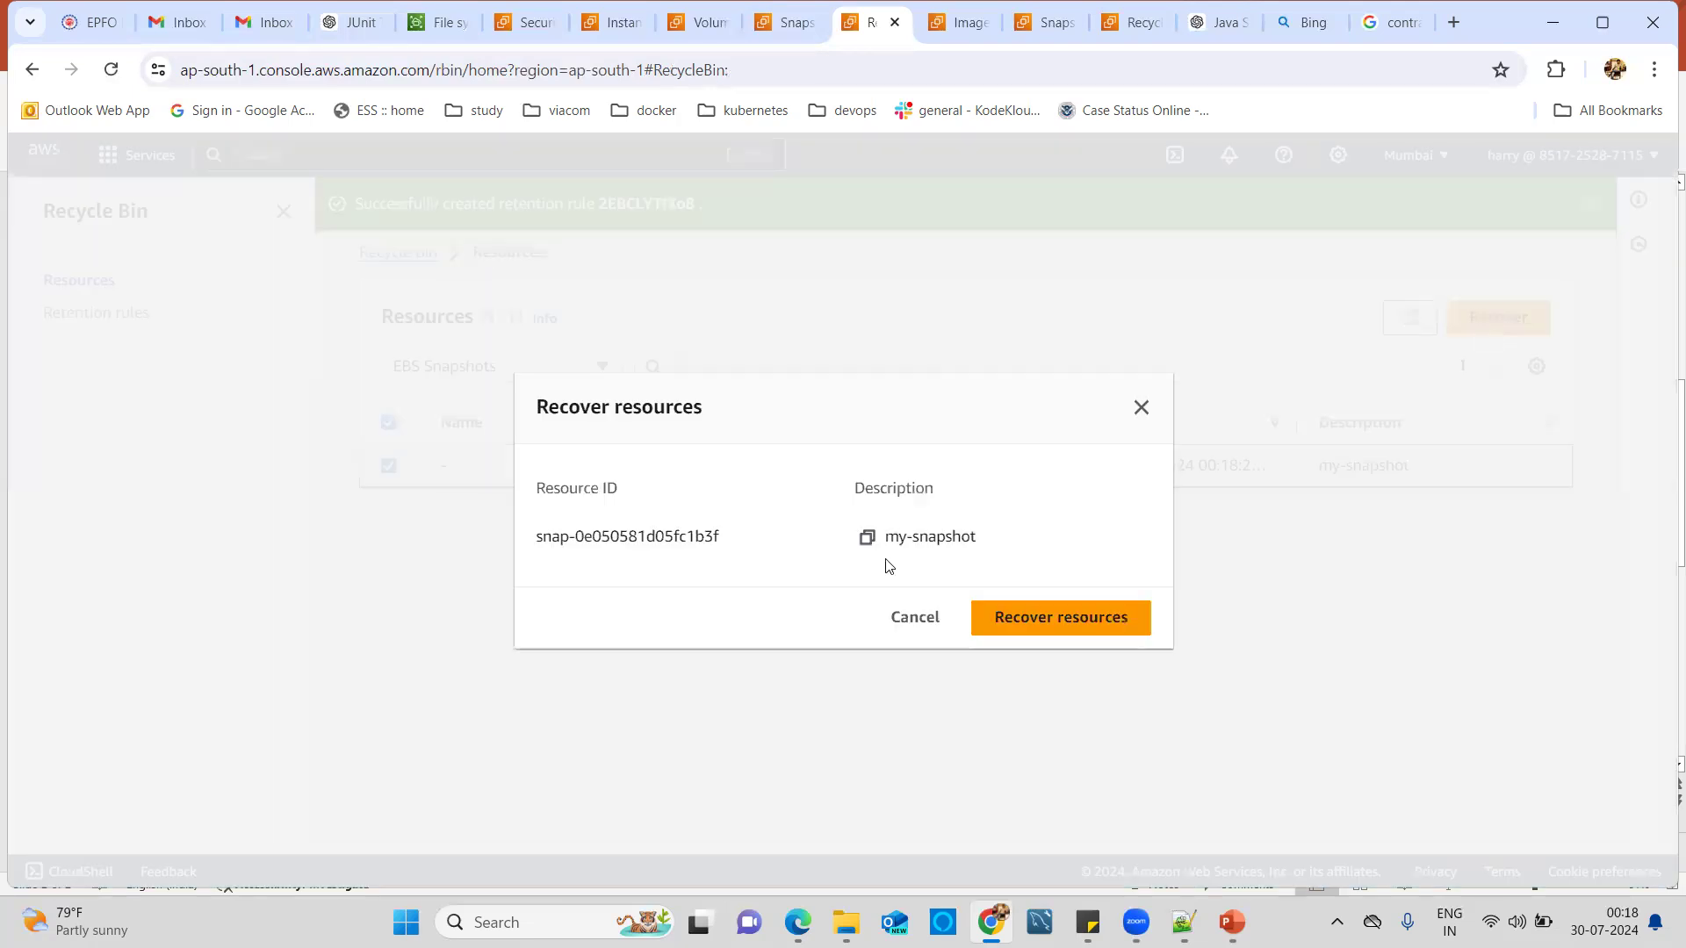
pyautogui.click(1054, 619)
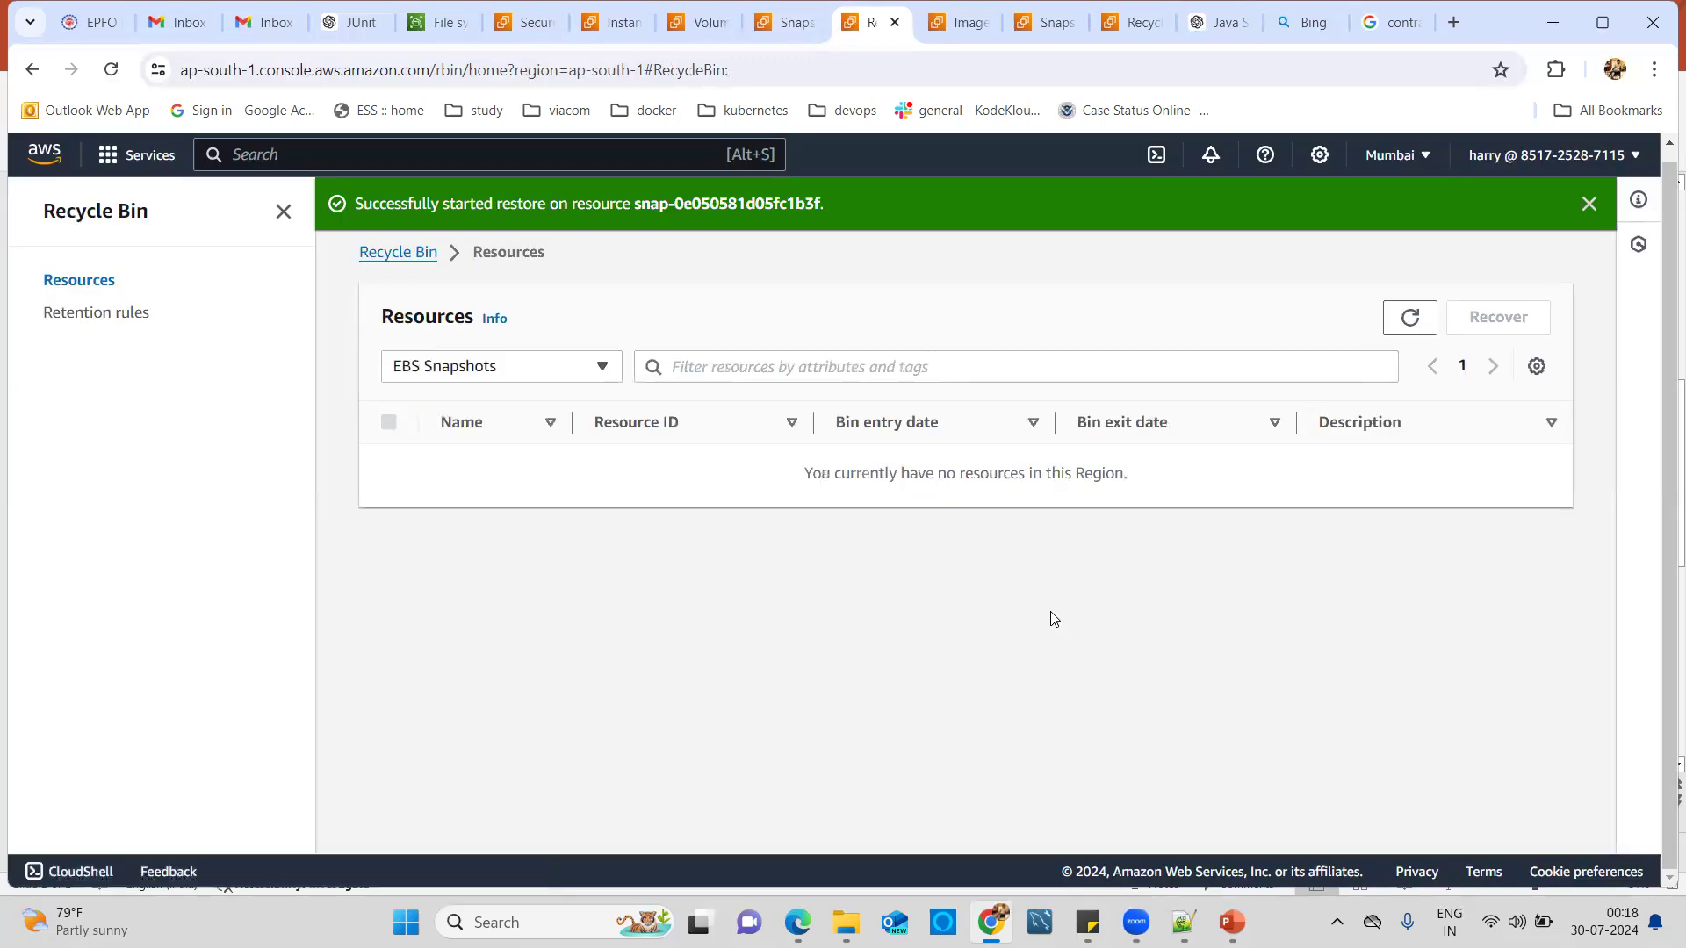
pyautogui.click(776, 35)
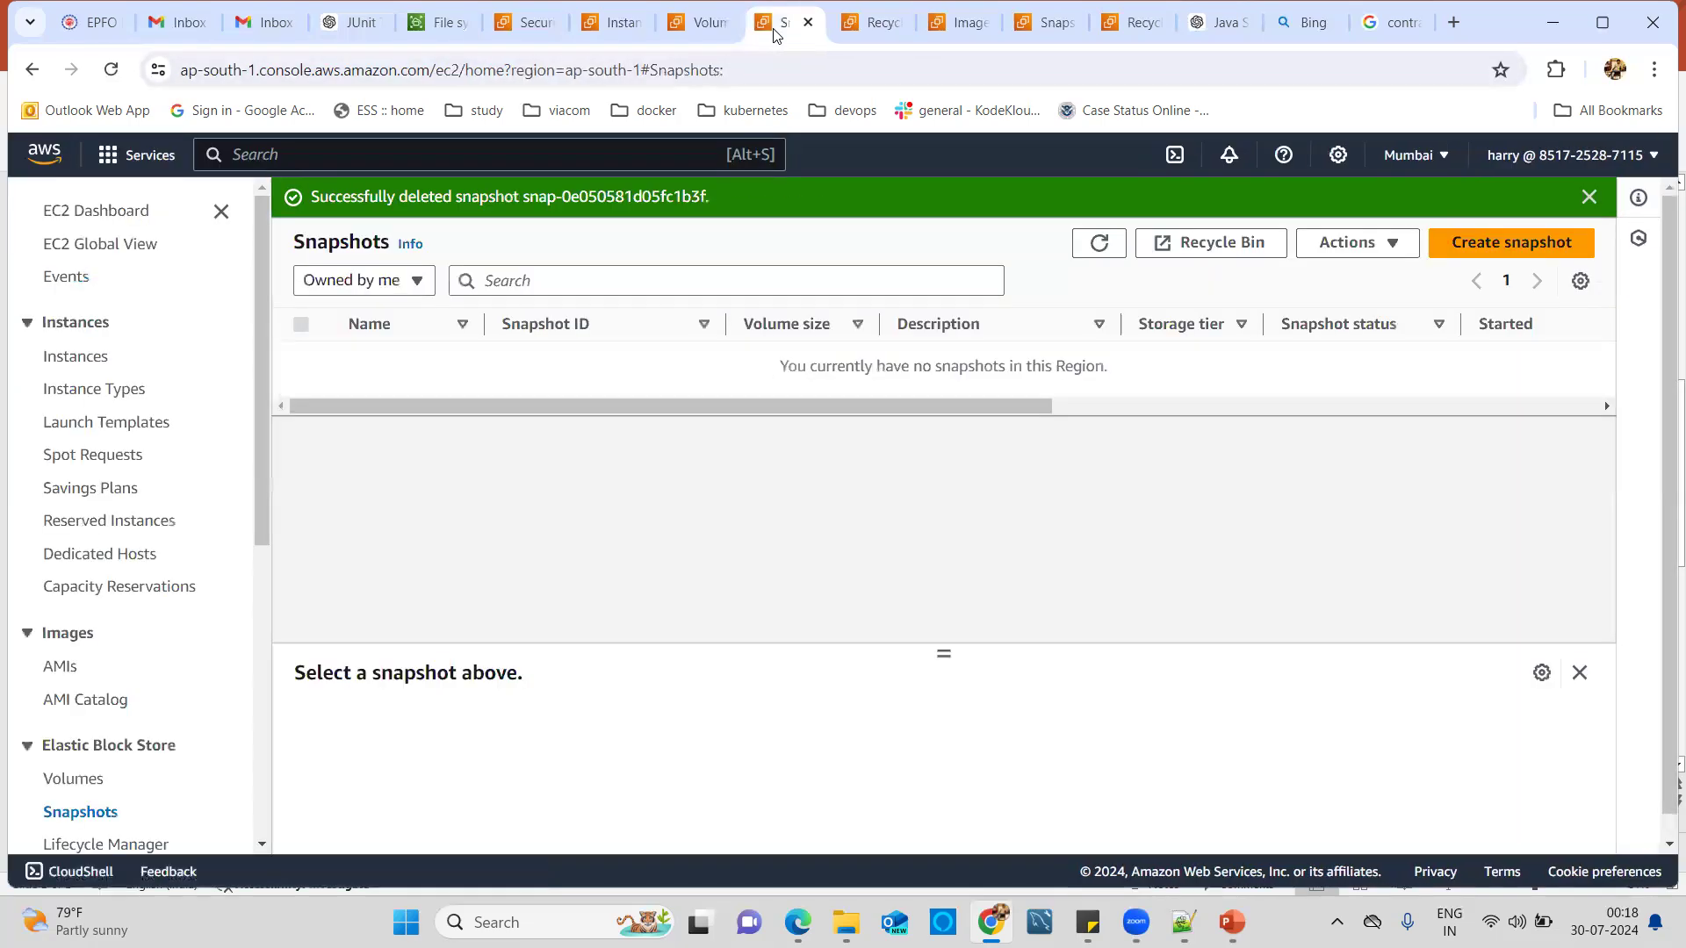
pyautogui.click(1098, 243)
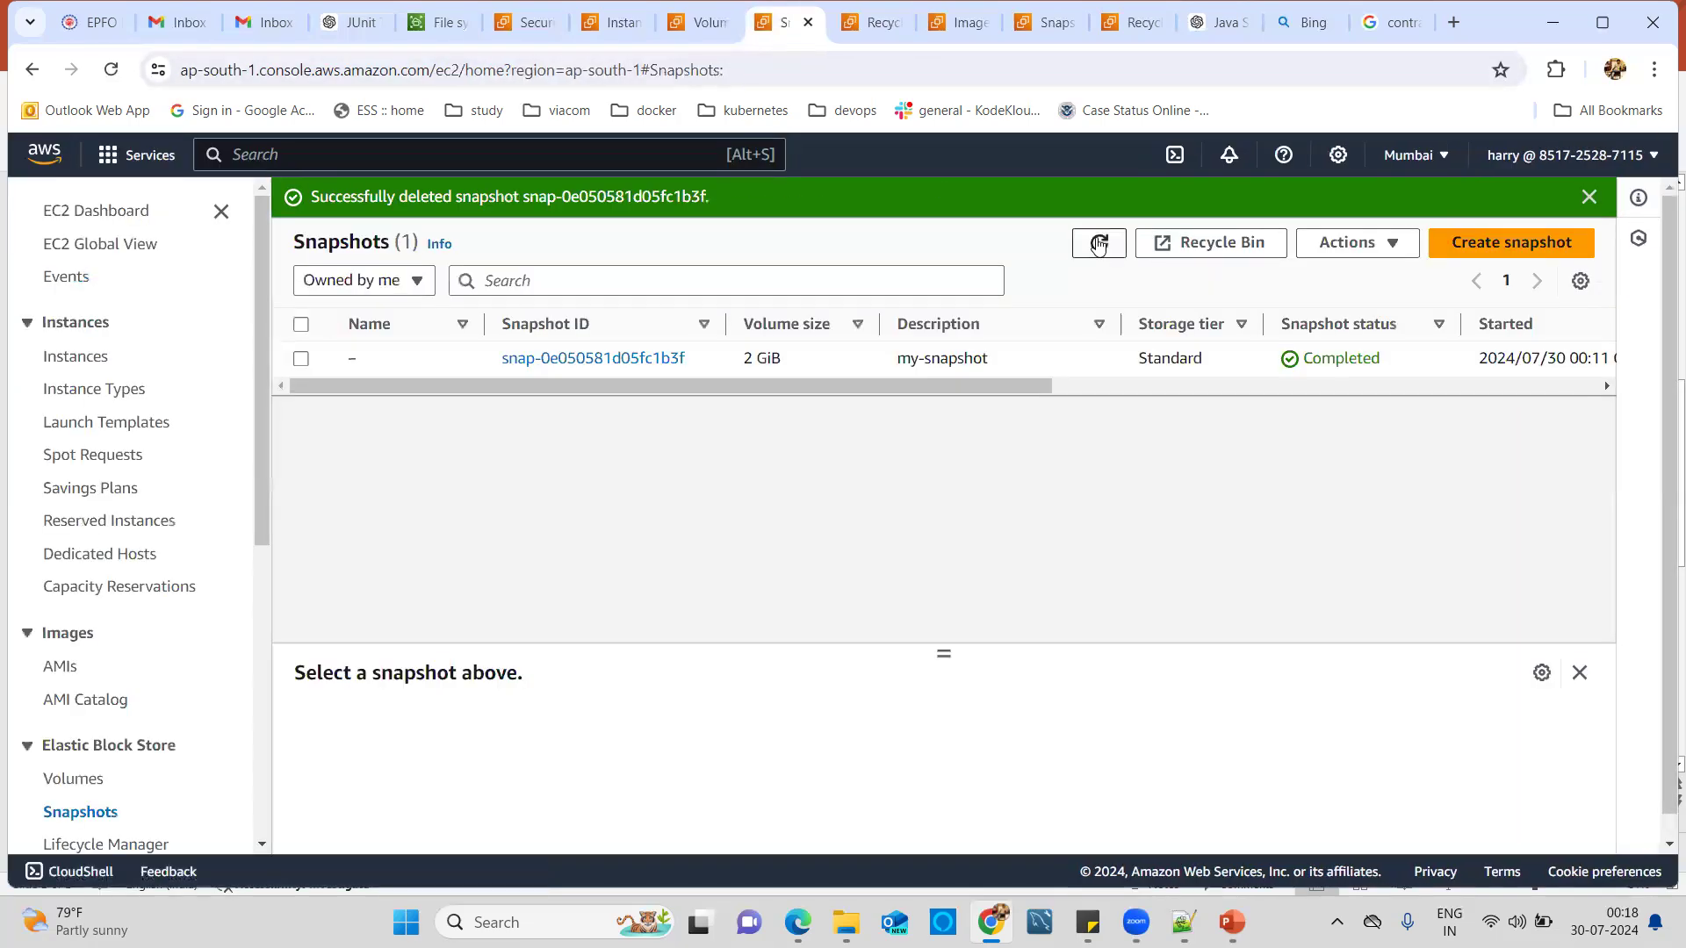